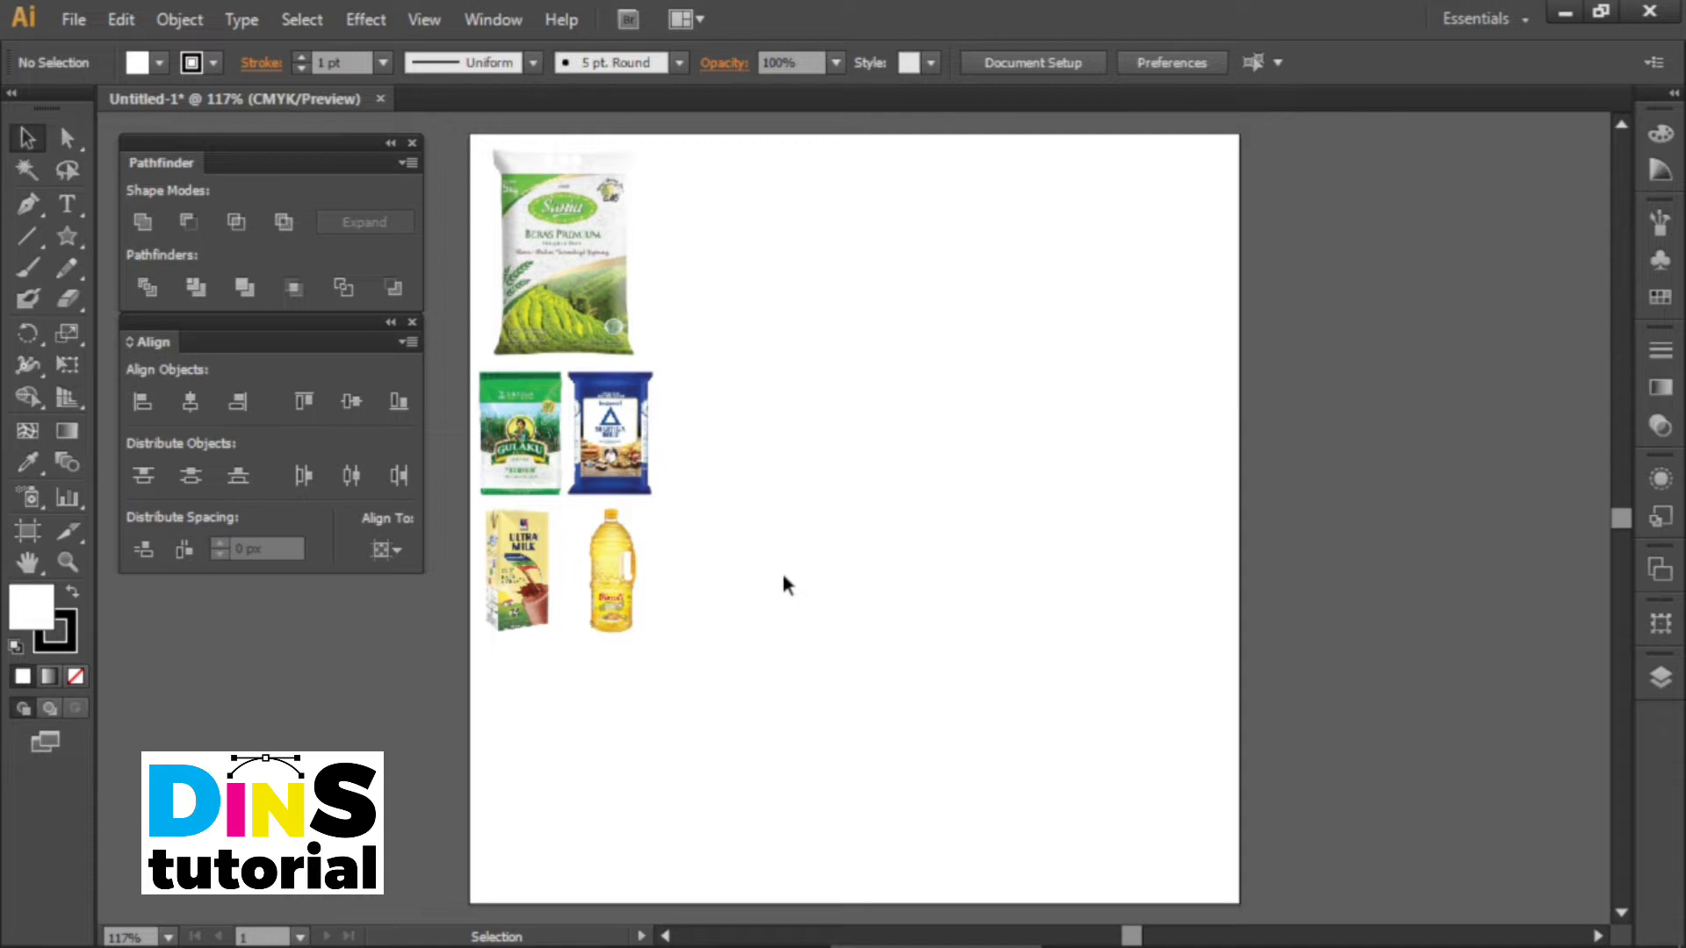
Create a 500 × 500 px rectangle with the Rectangle tool.
left_click_drag(77, 235, 167, 236)
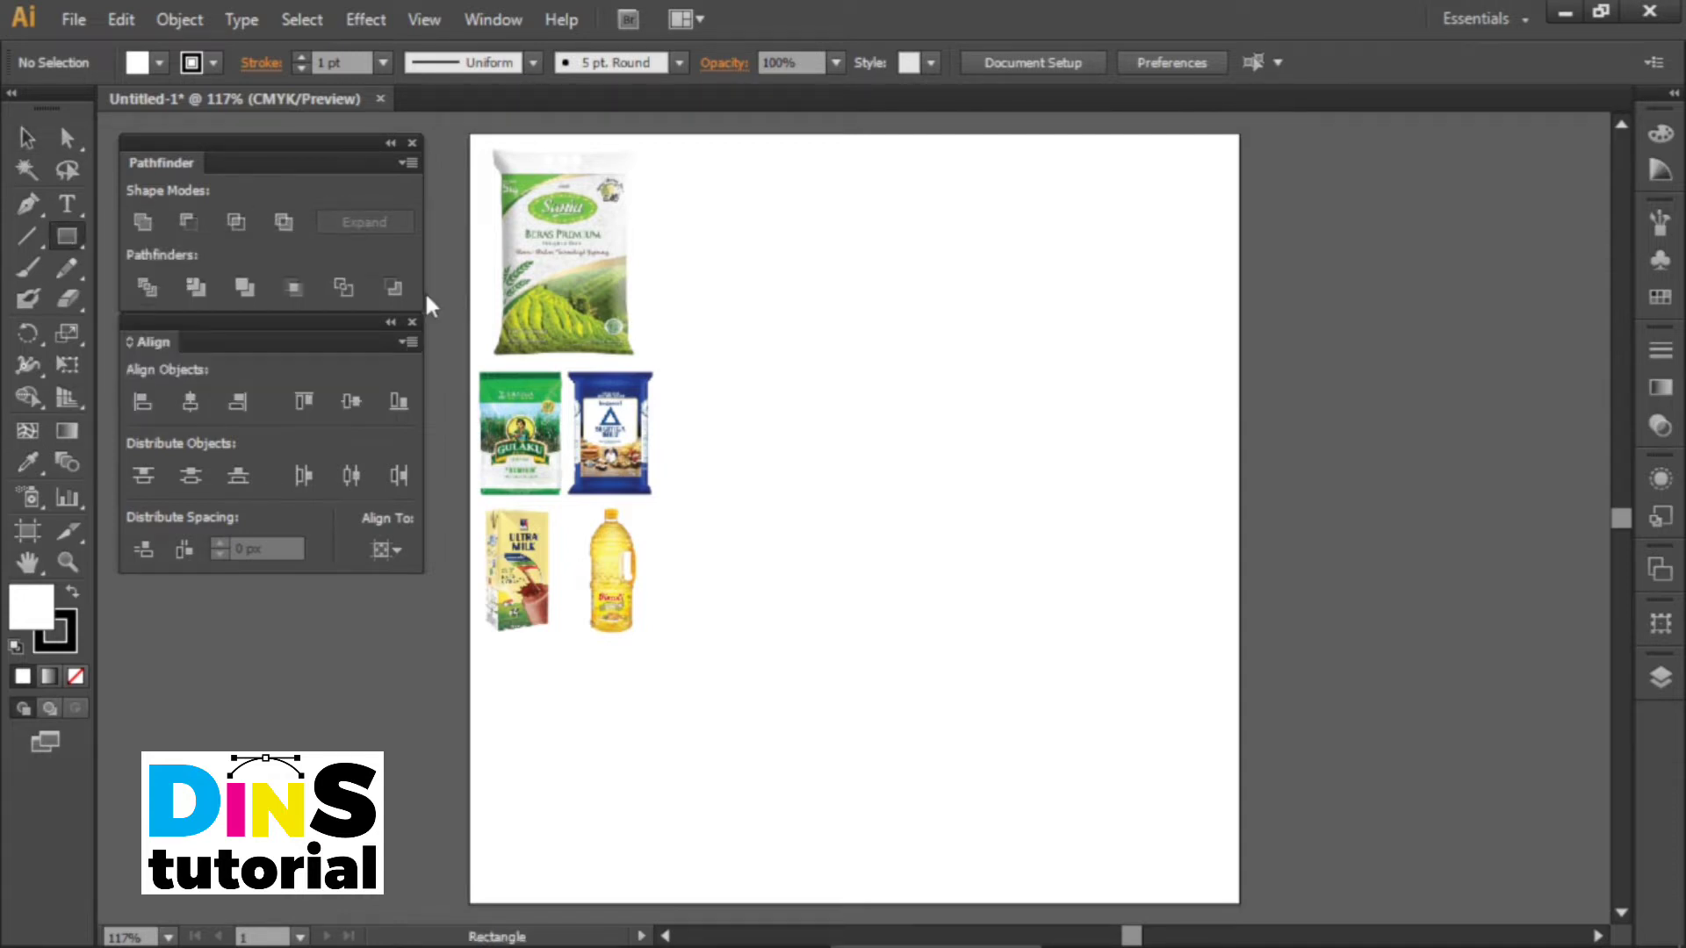
left_click(781, 340)
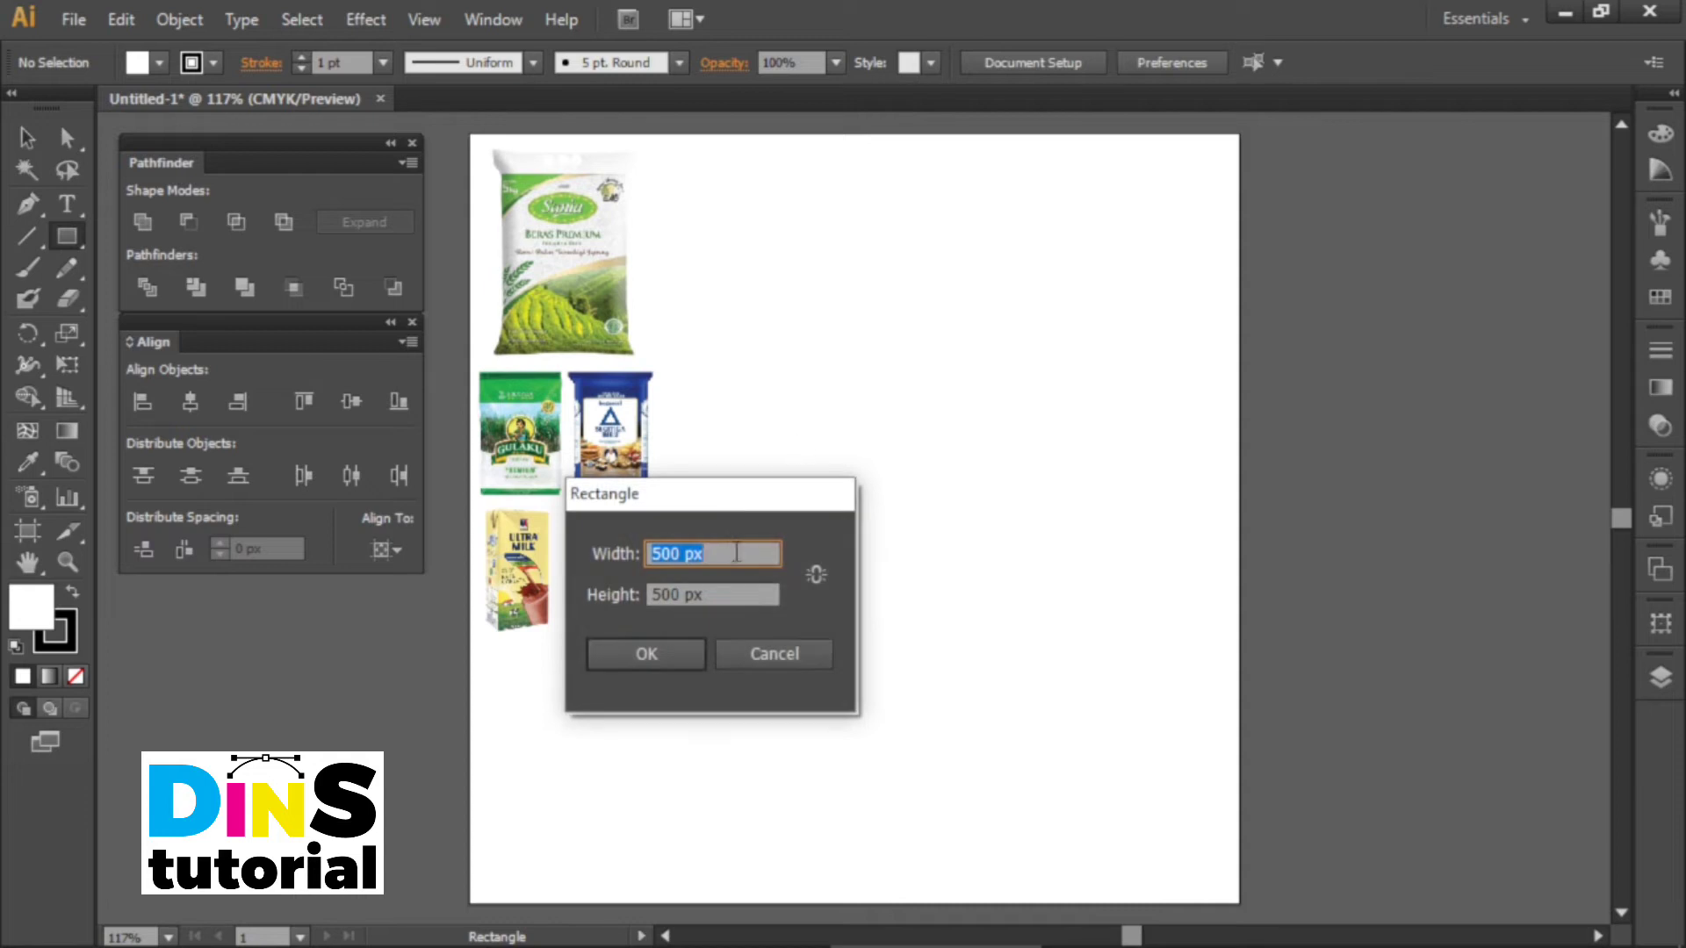
key("Tab")
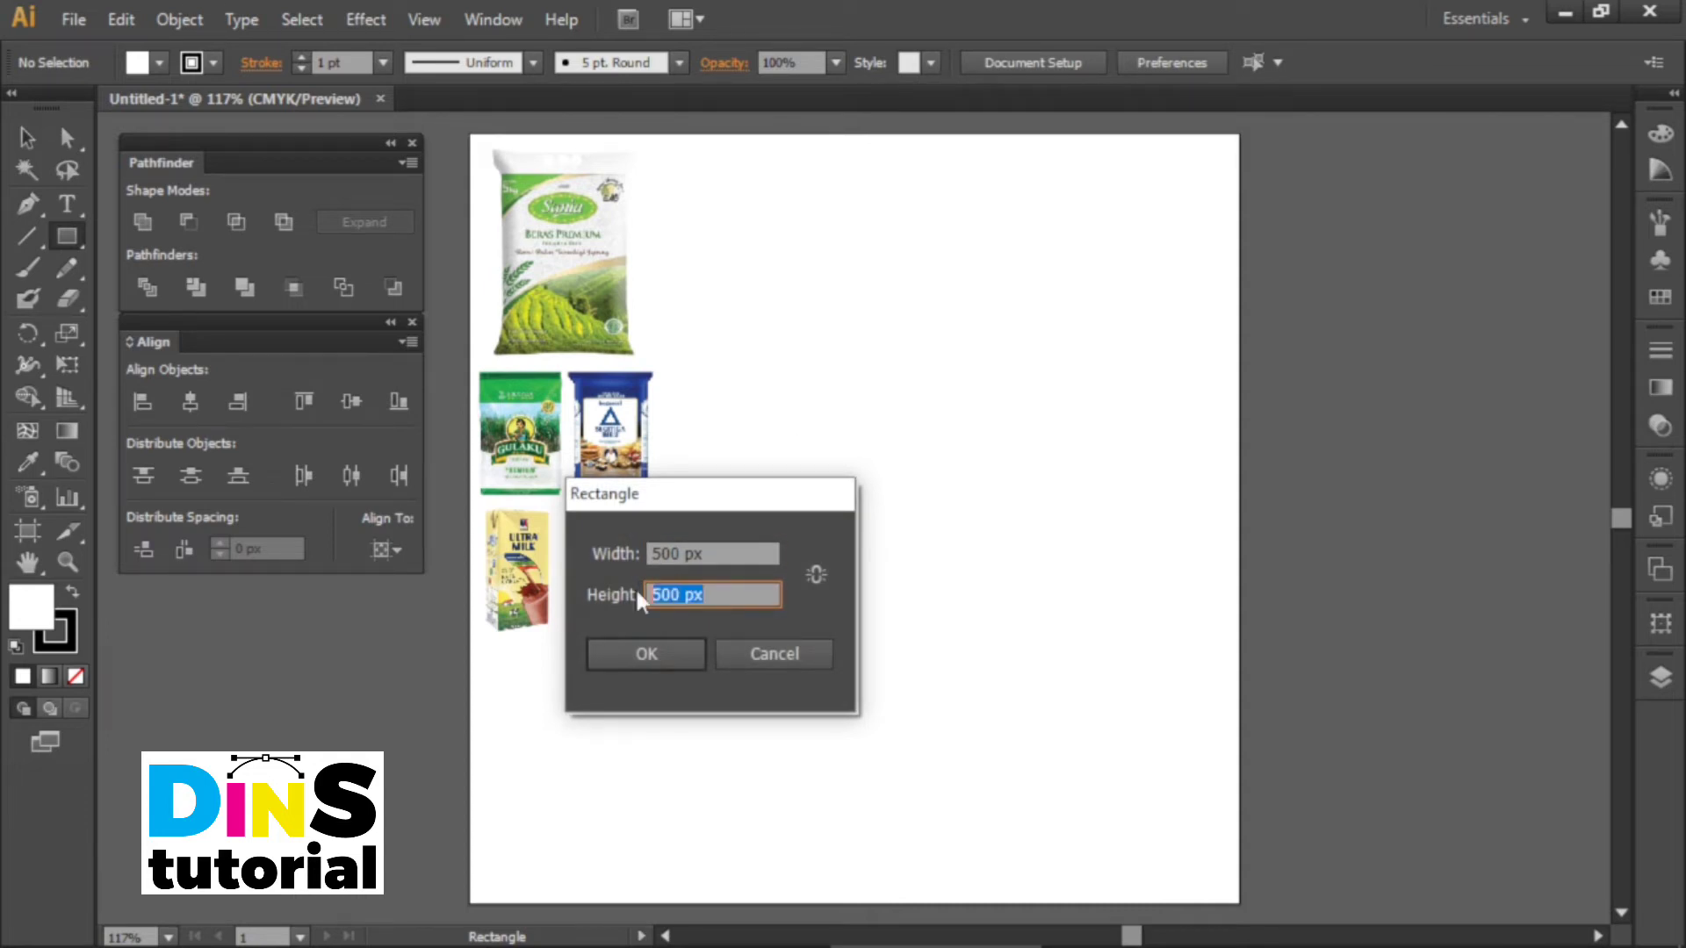
left_click(651, 651)
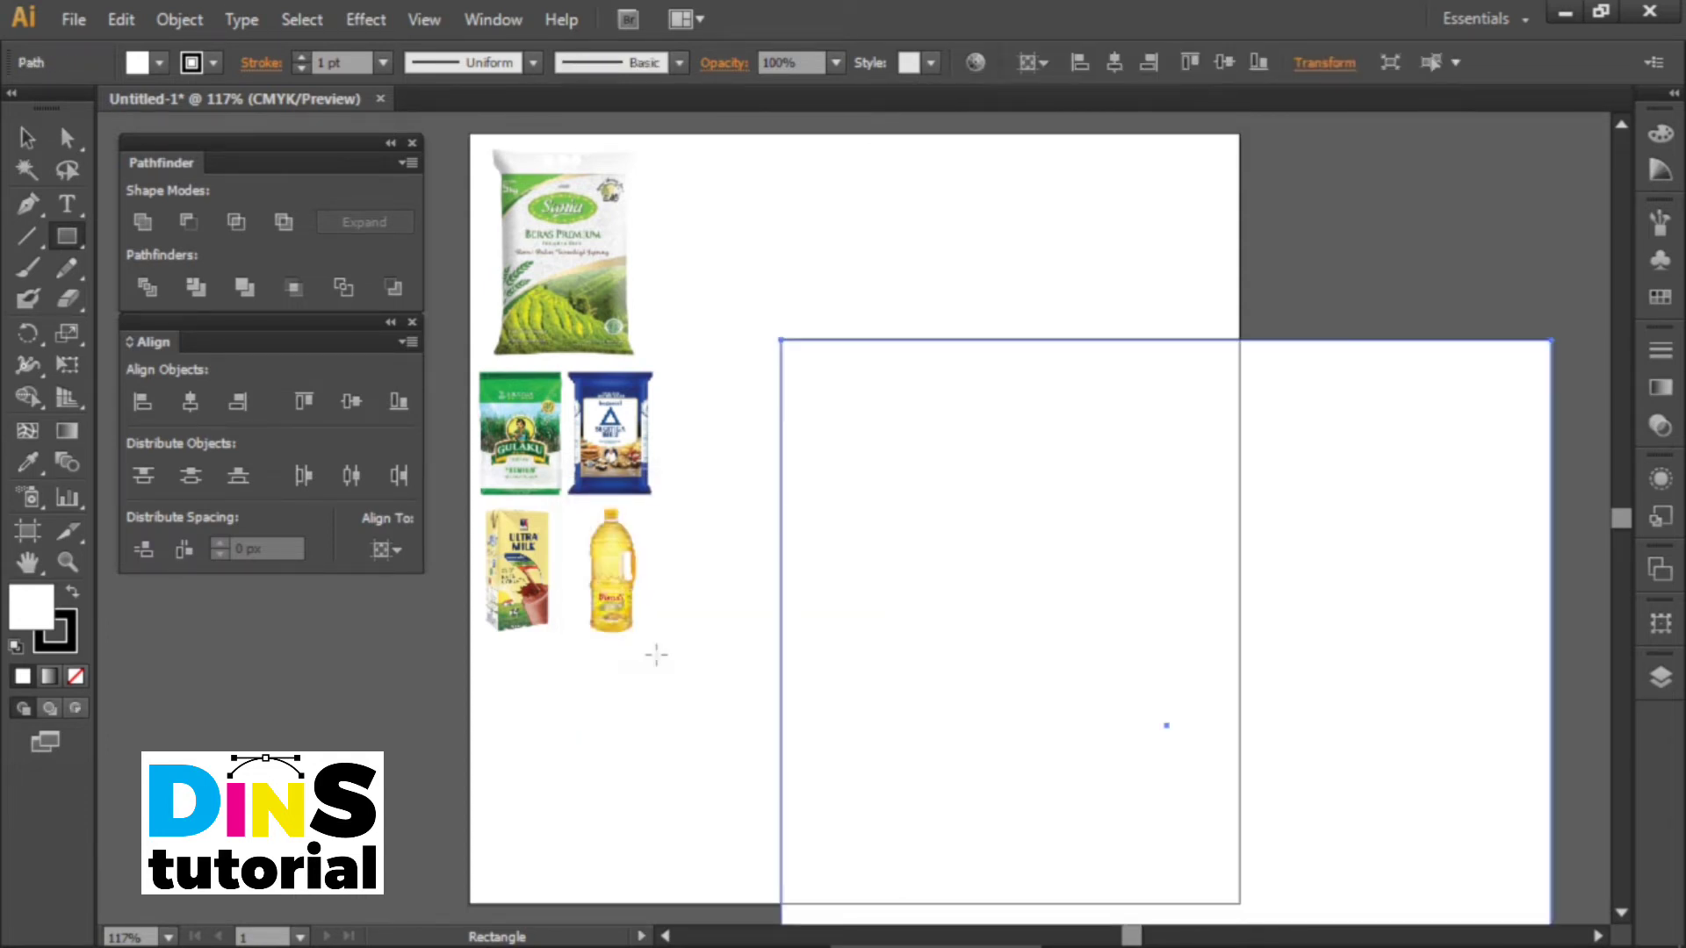
Give the new square a black fill and remove its stroke.
left_click(73, 592)
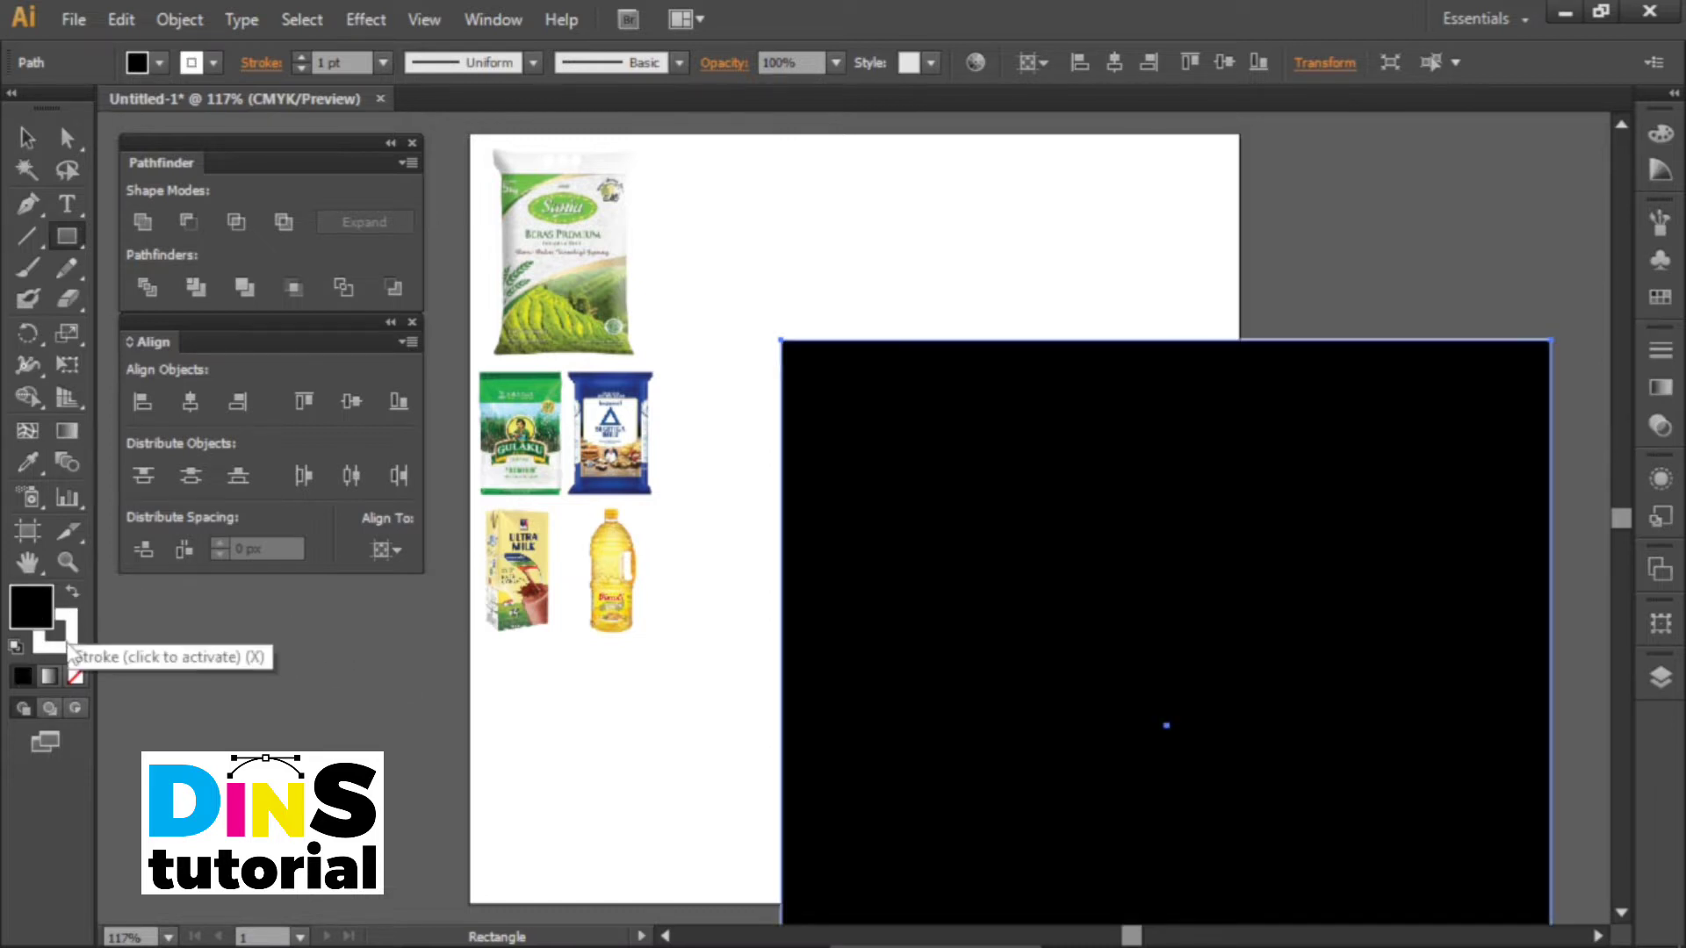
left_click(72, 645)
left_click(75, 676)
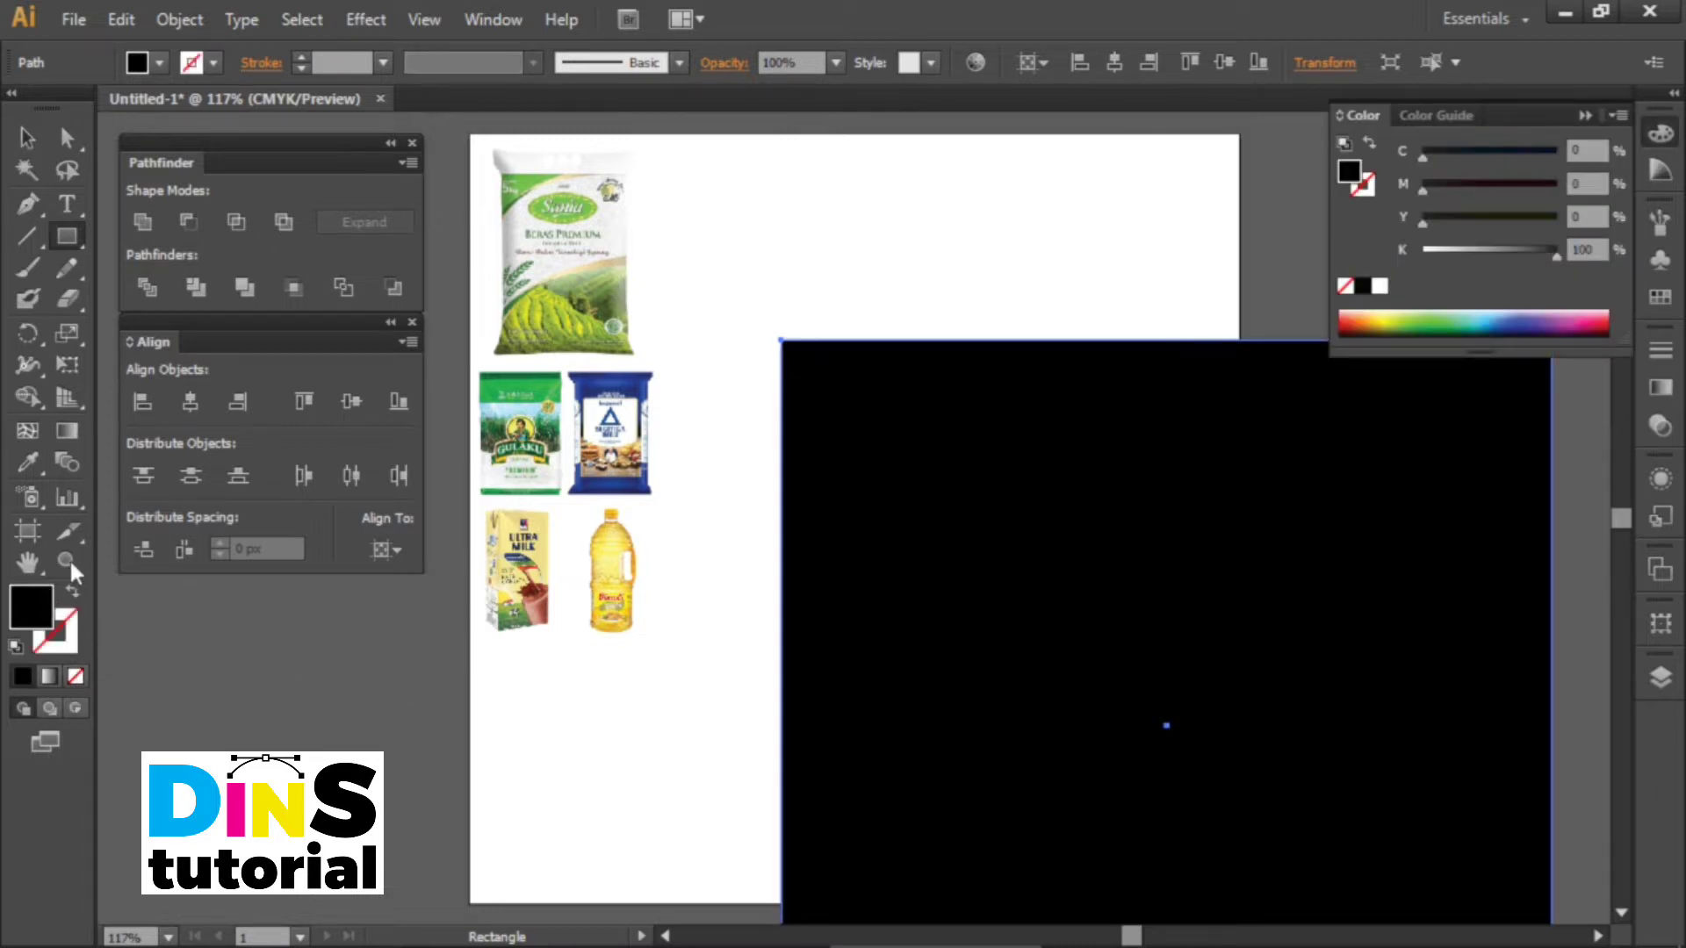
Center the black square horizontally and vertically on the artboard and send it to the back, behind the product images.
left_click(187, 401)
left_click(350, 400)
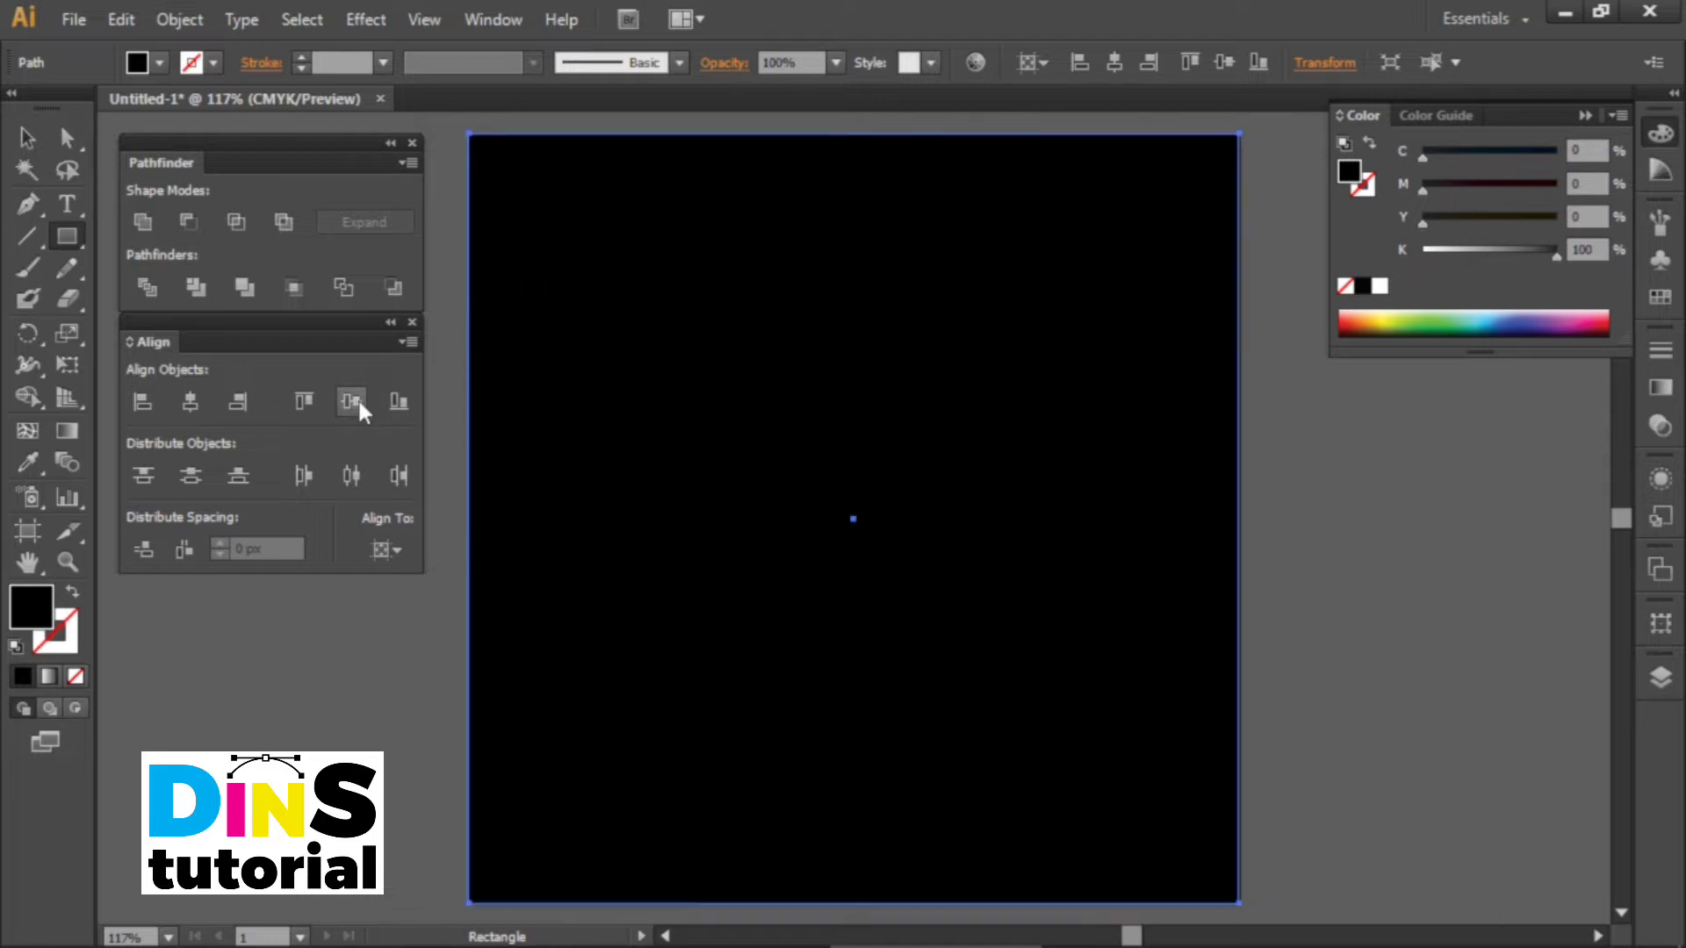
left_click(27, 139)
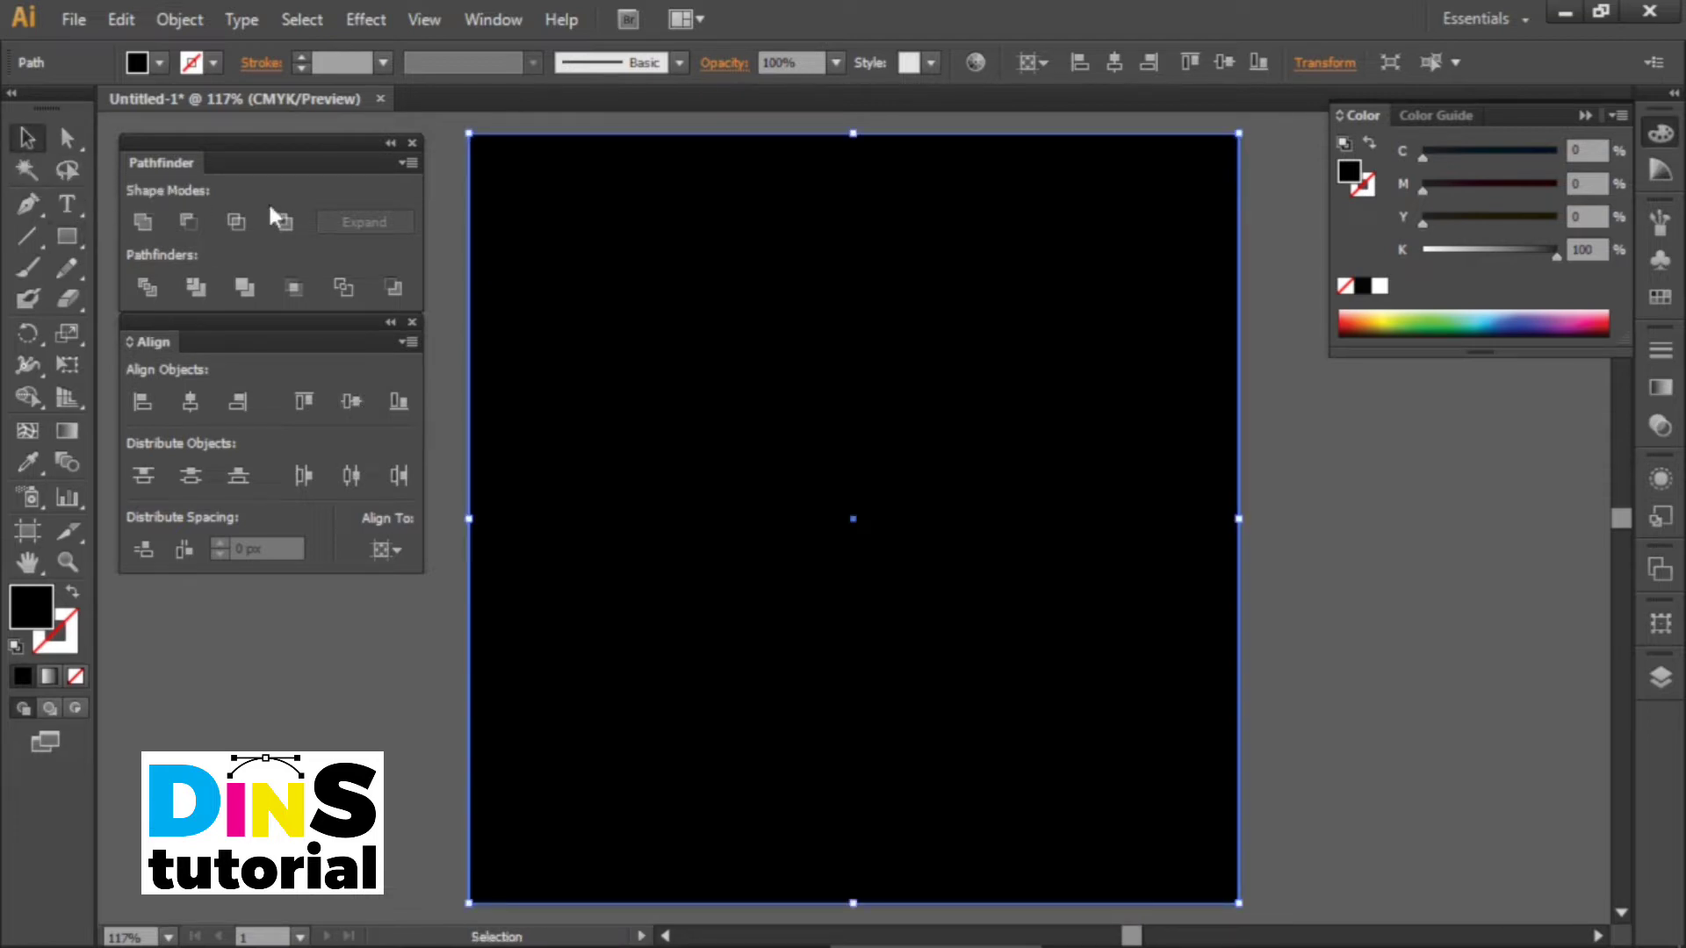
right_click(700, 367)
mouse_move(892, 749)
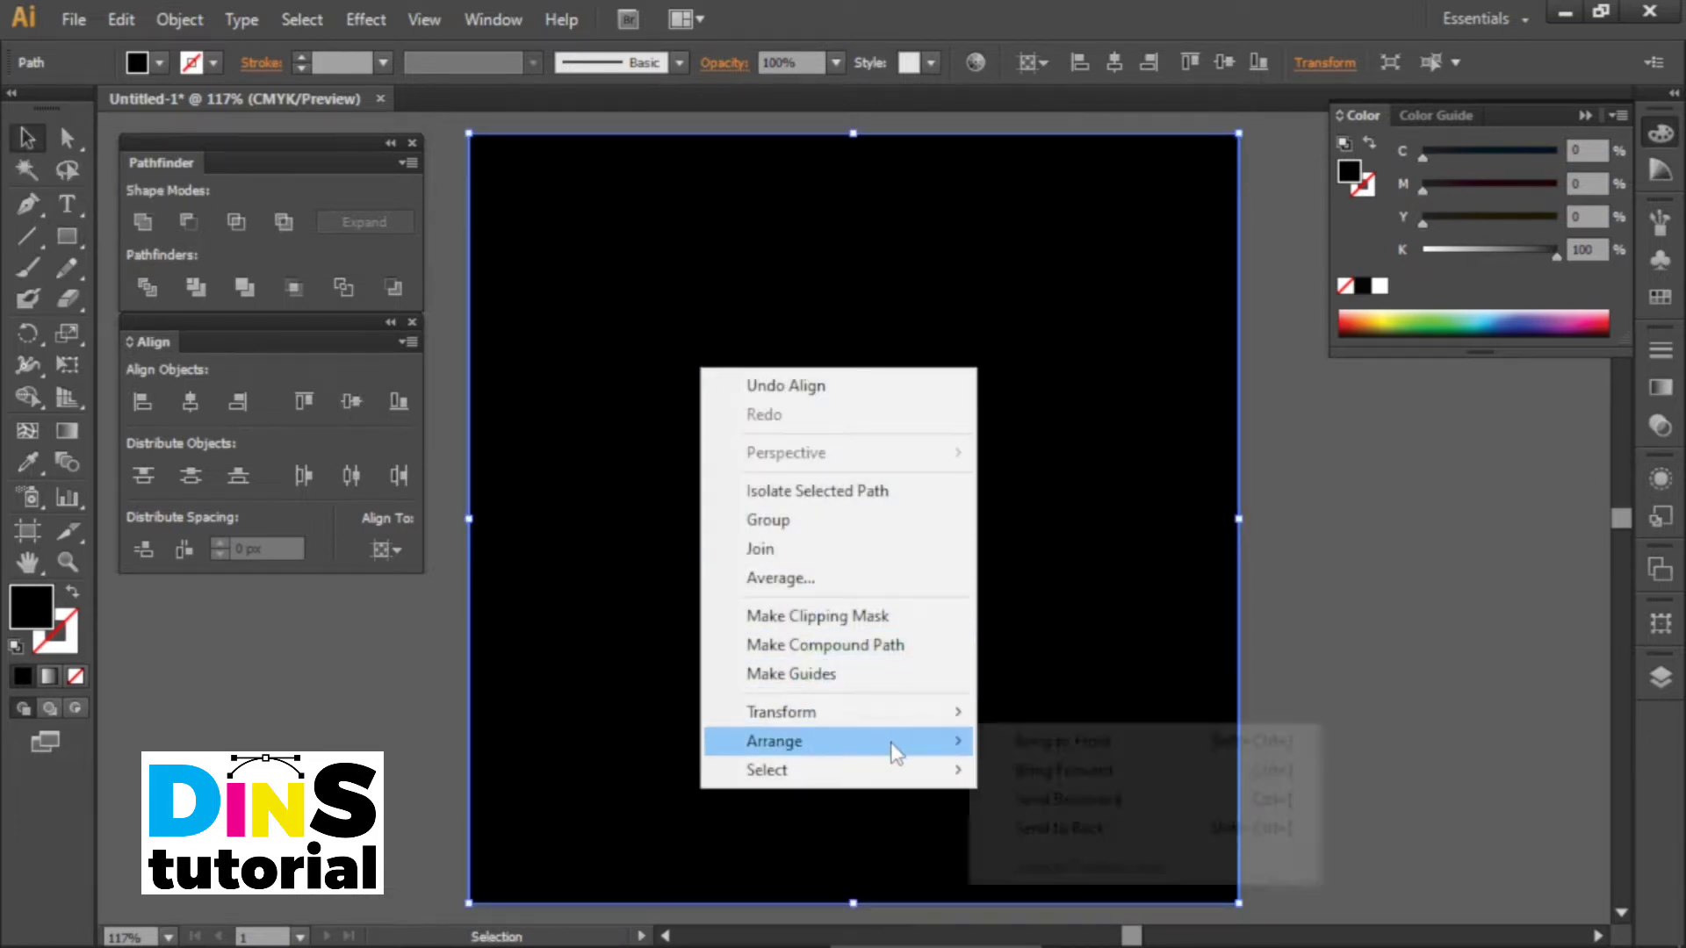
left_click(1066, 828)
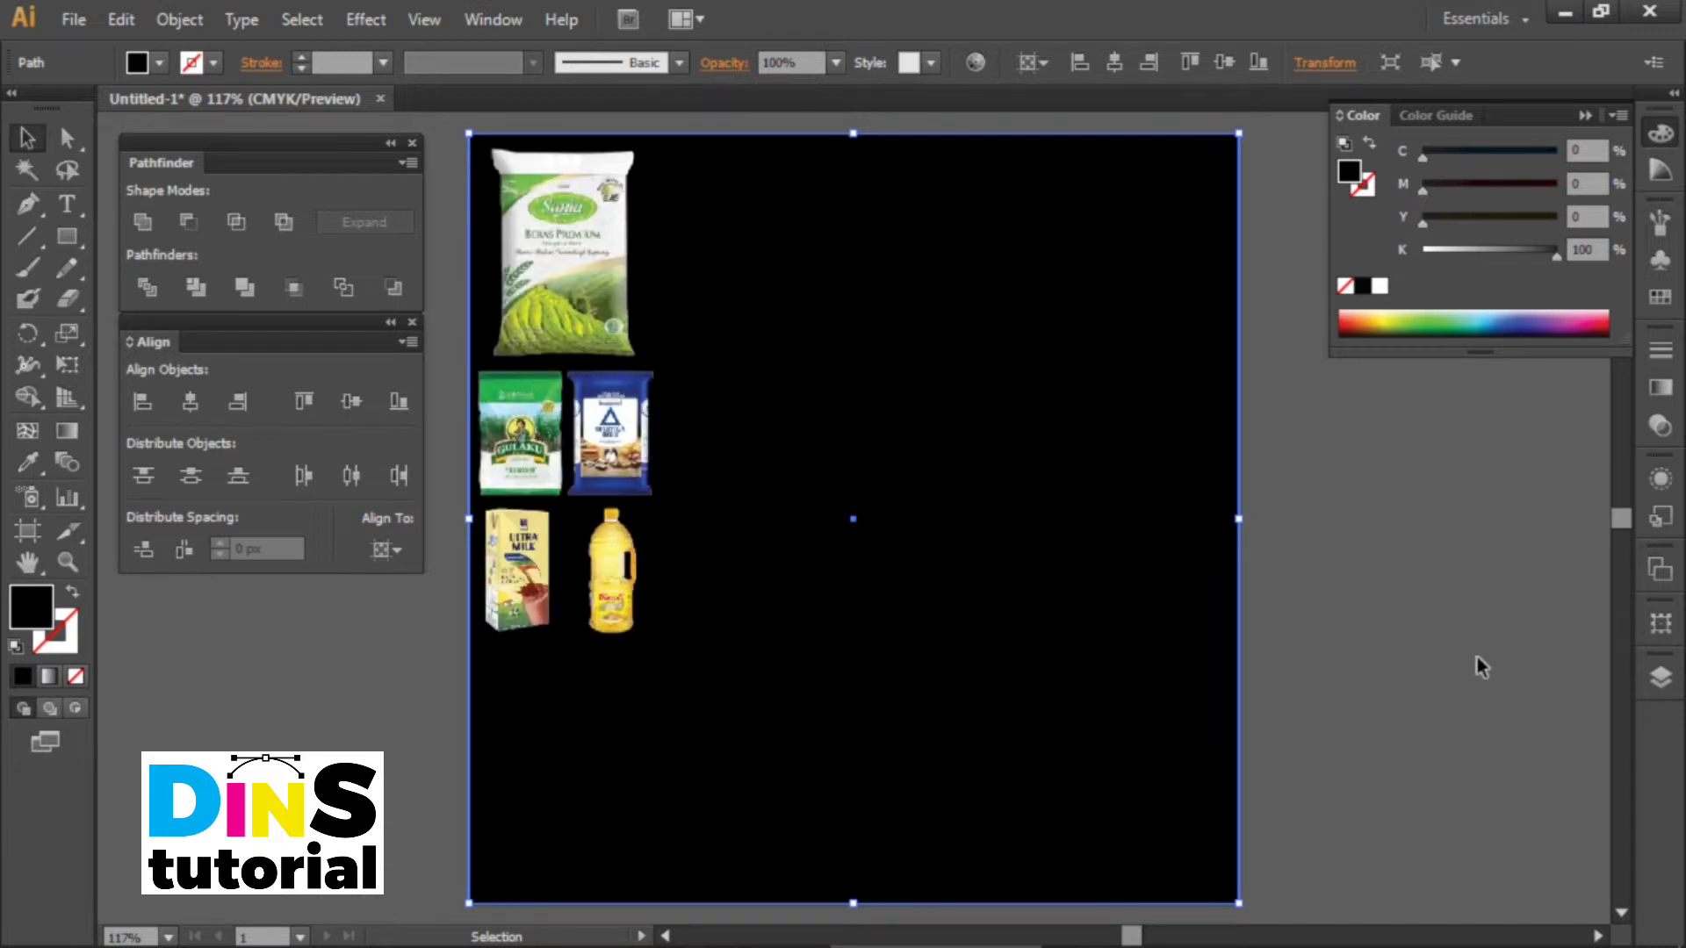
Apply a linear gradient to the background square, from light blue C=70 M=15 Y=0 K=0 to darker blue C=85 M=50 Y=0 K=0.
left_click(1667, 391)
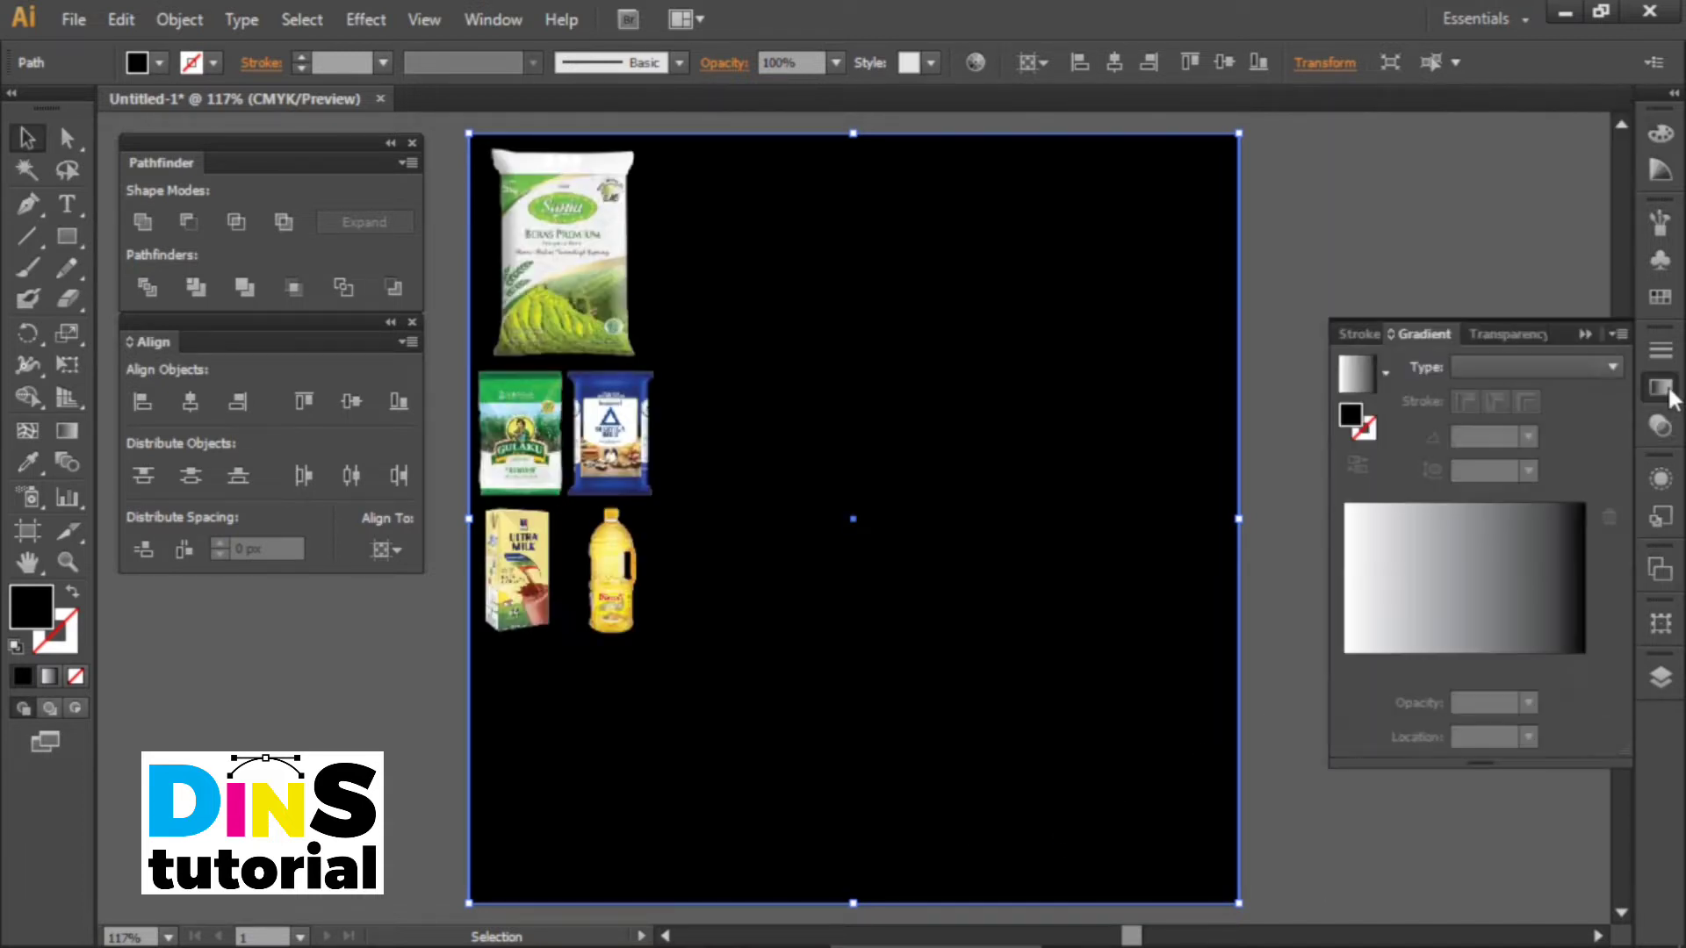
left_click(1581, 663)
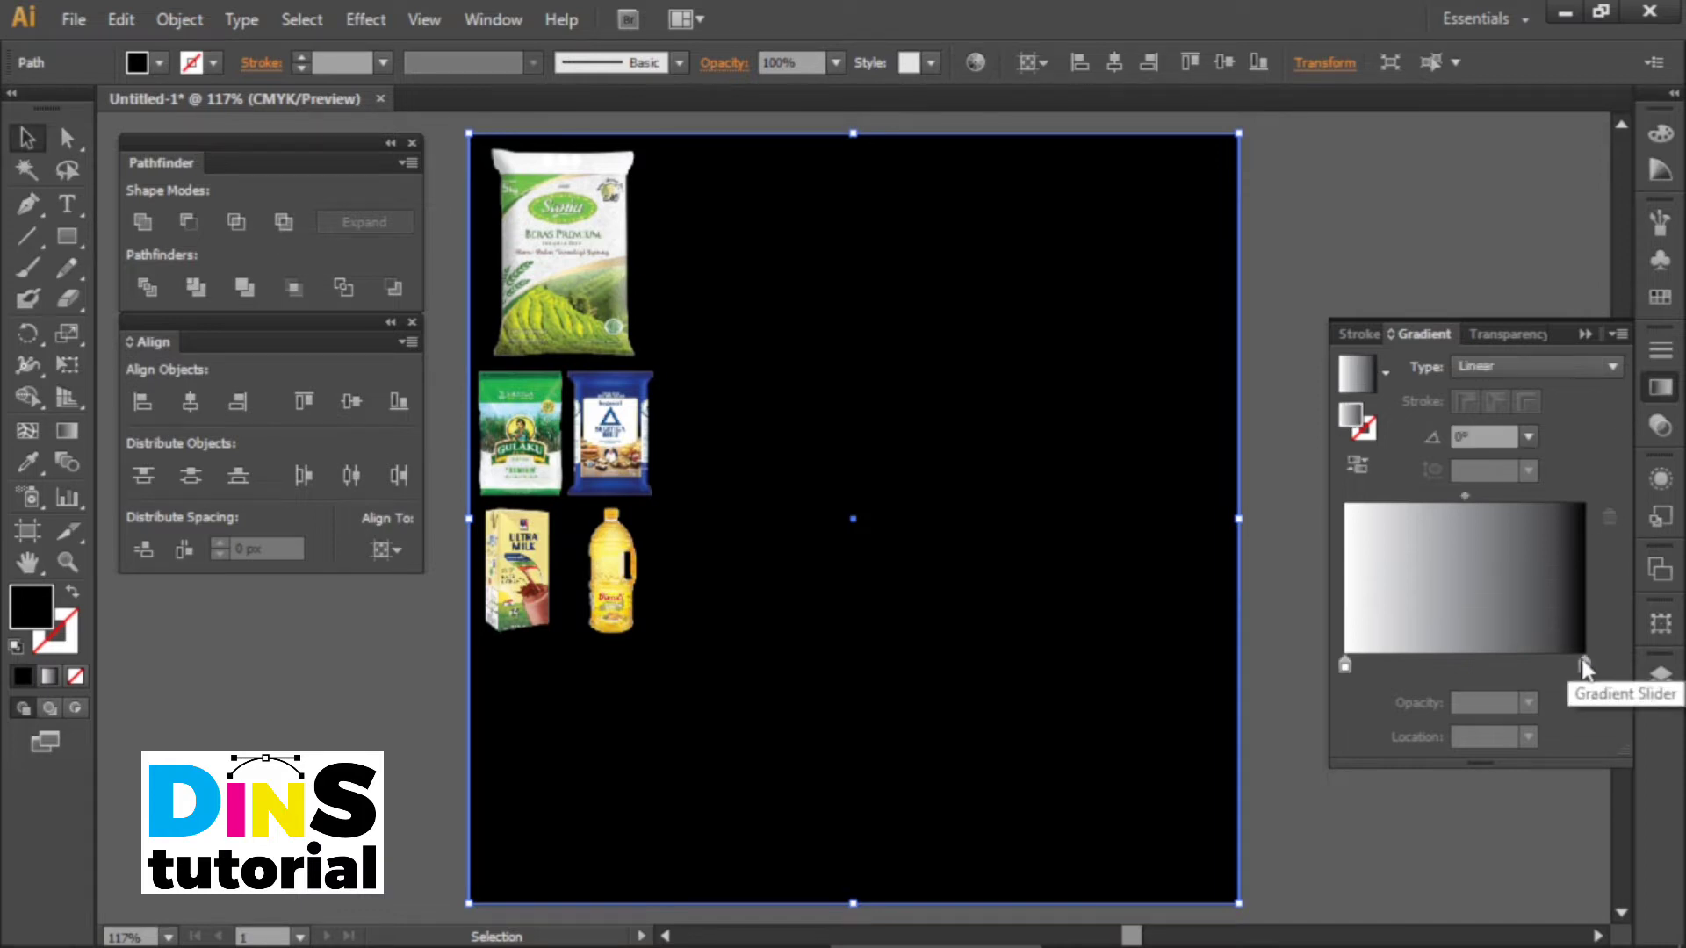
double_click(1584, 665)
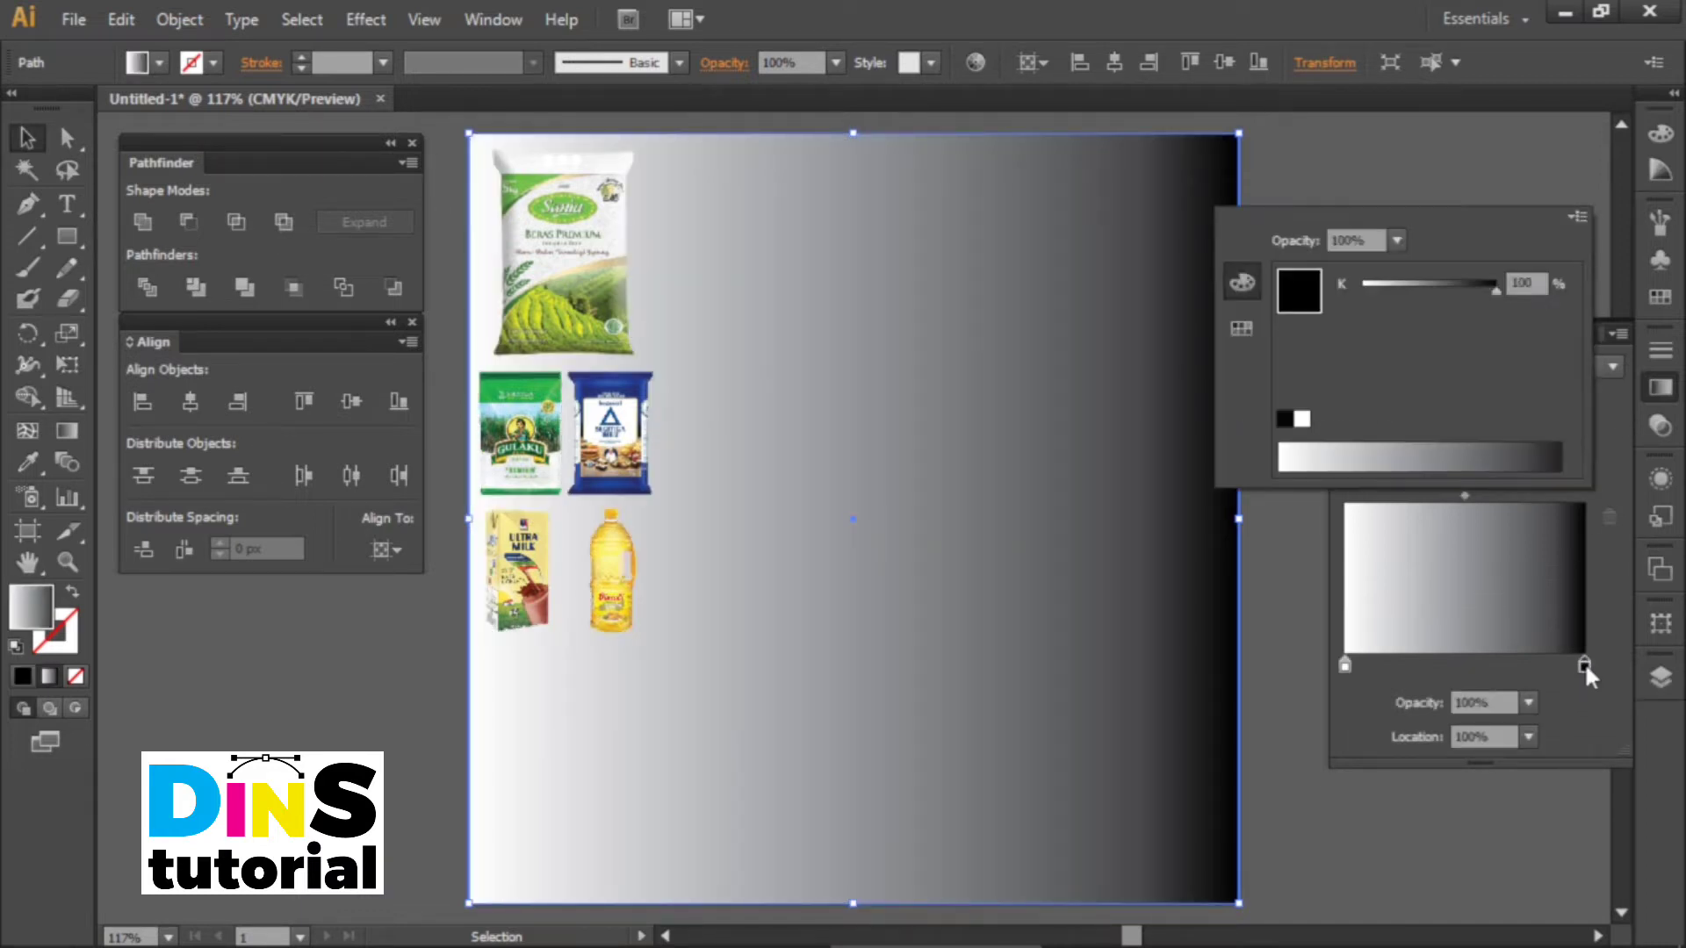
left_click(1241, 328)
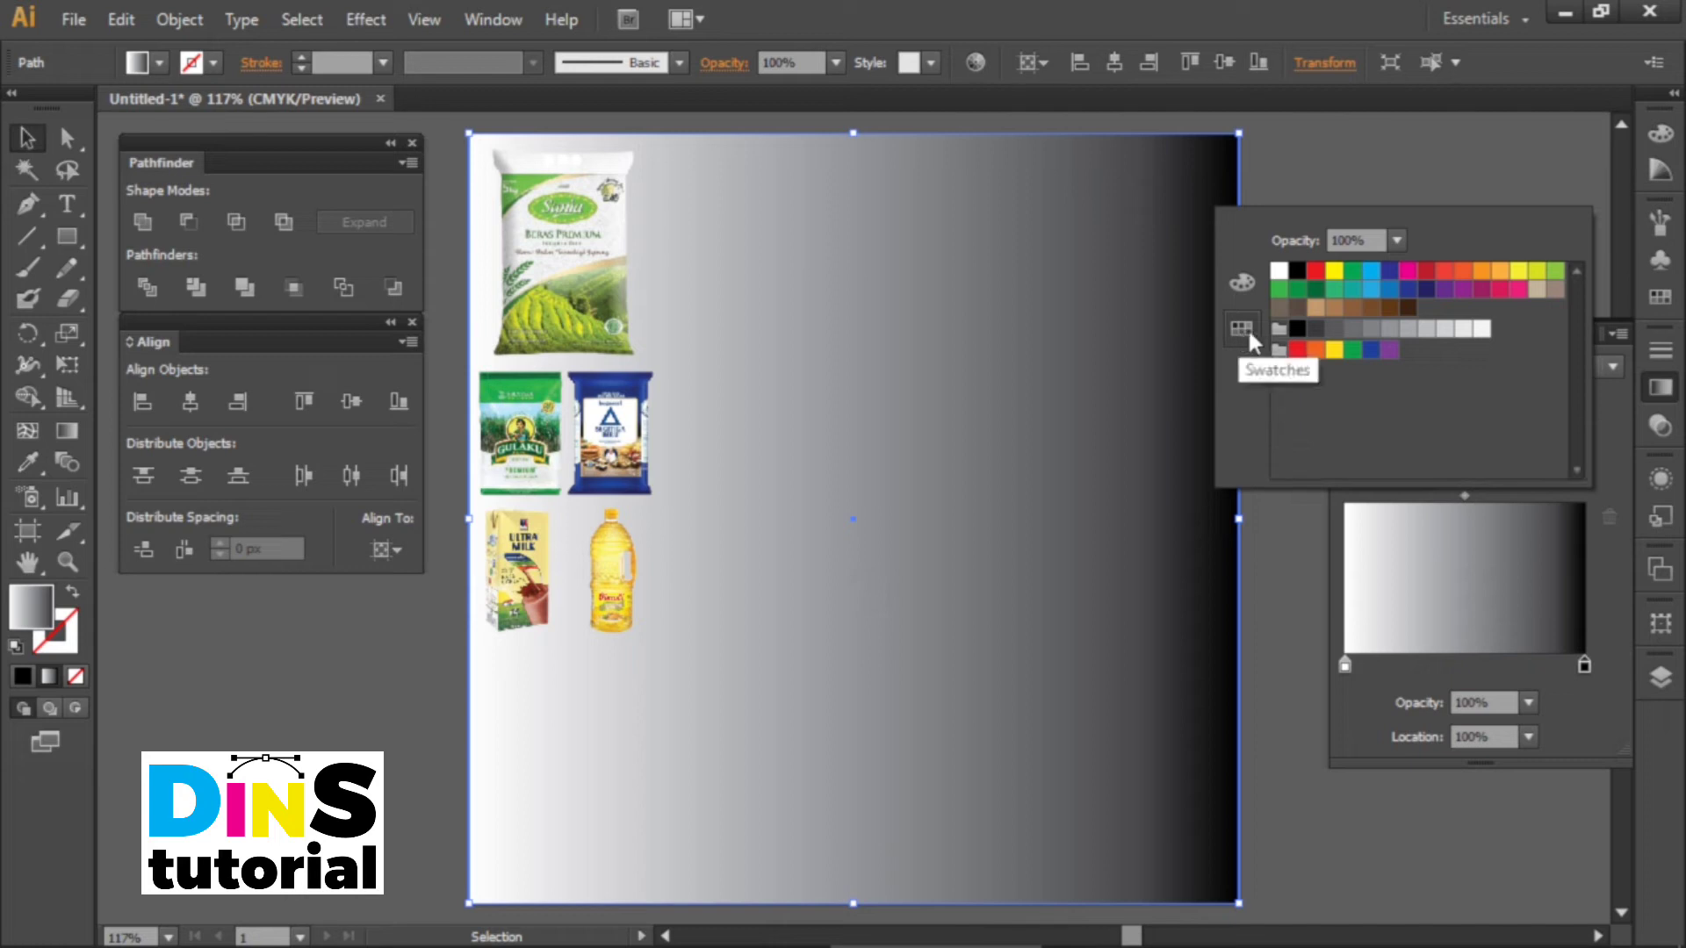
left_click(1389, 289)
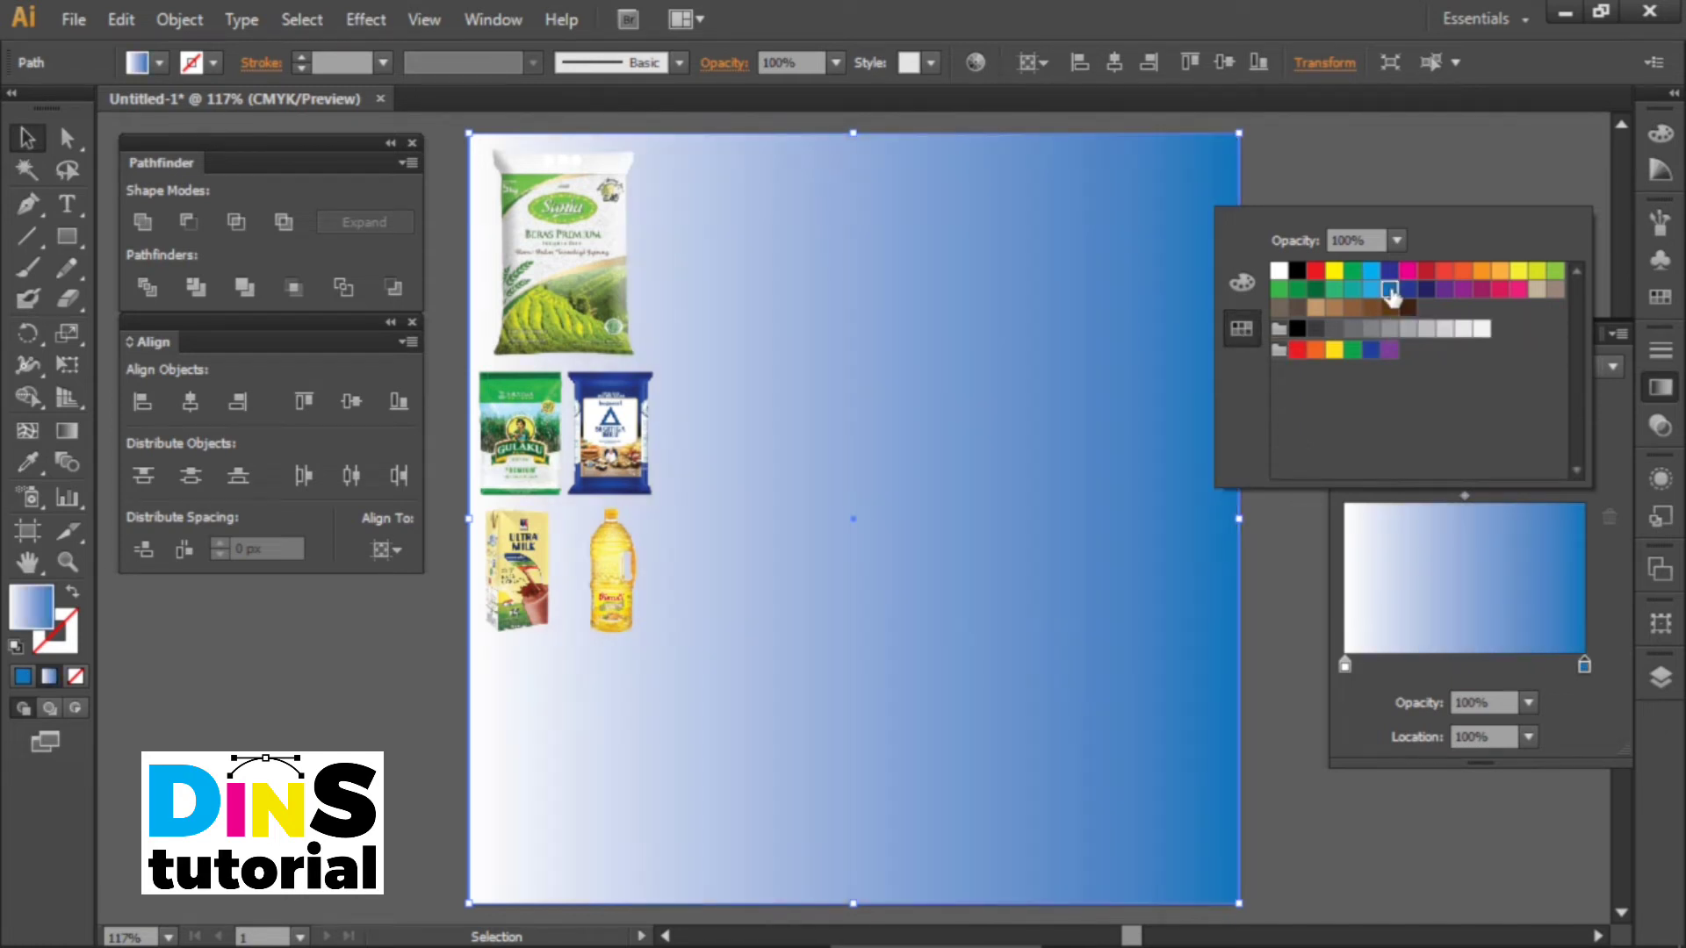
double_click(1346, 667)
left_click(1371, 290)
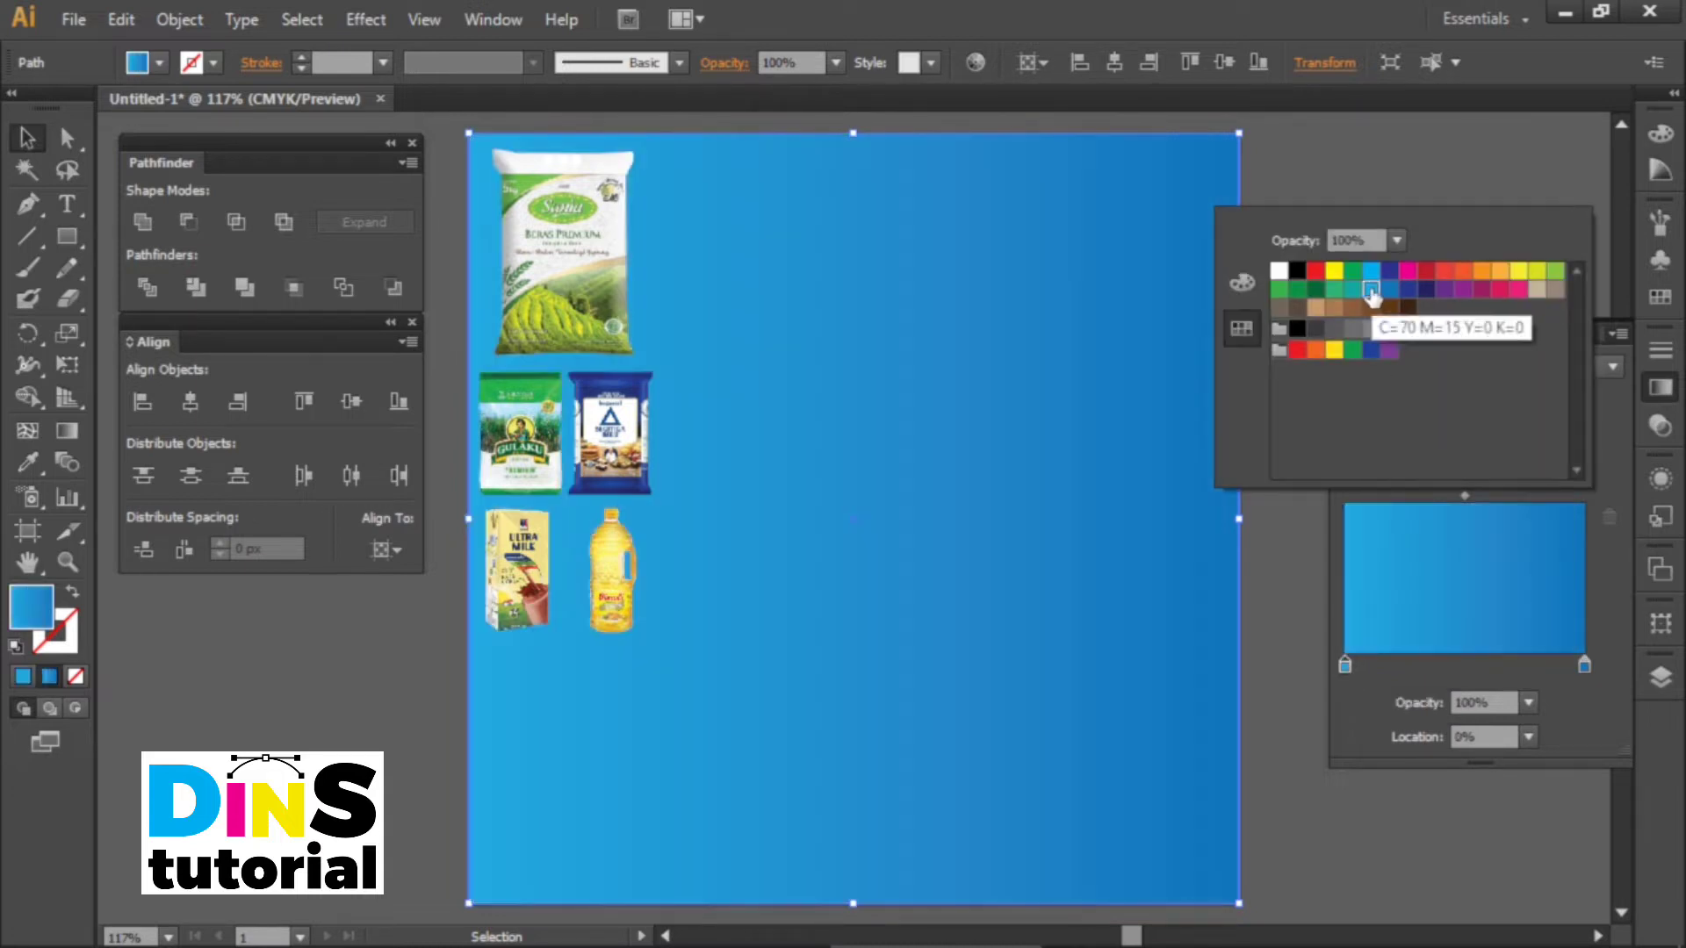
Add a bright cyan stop at 50% to the background gradient and recolor its start stop to C=85 M=50 Y=0 K=0.
left_click(1464, 667)
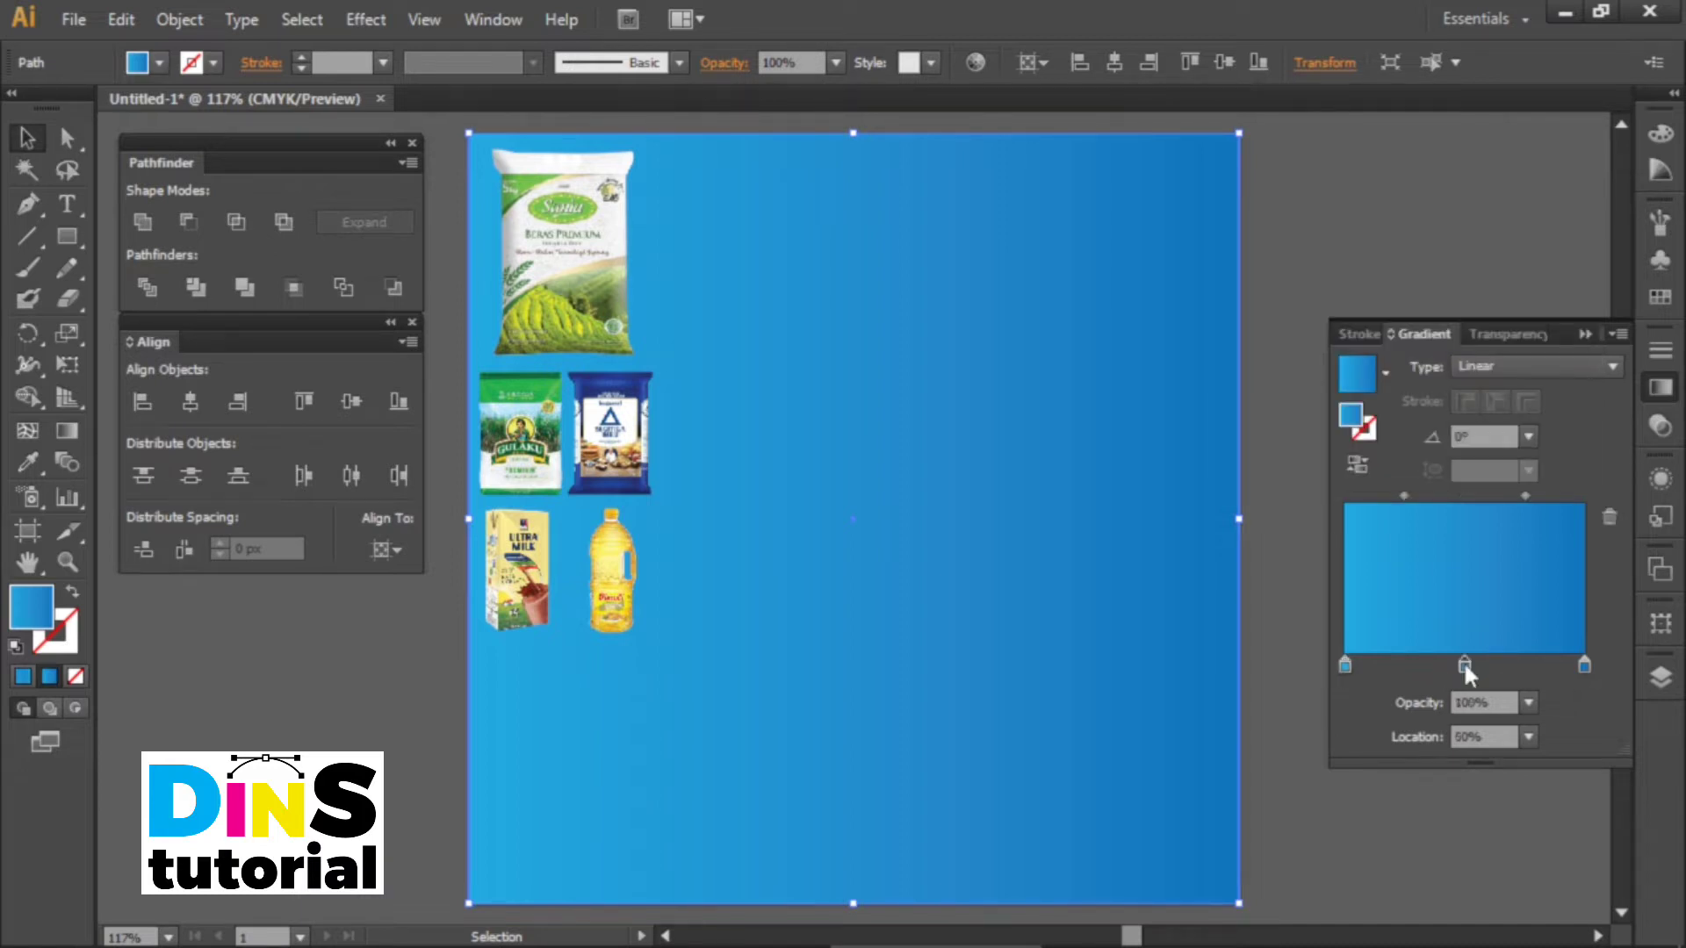
double_click(1463, 665)
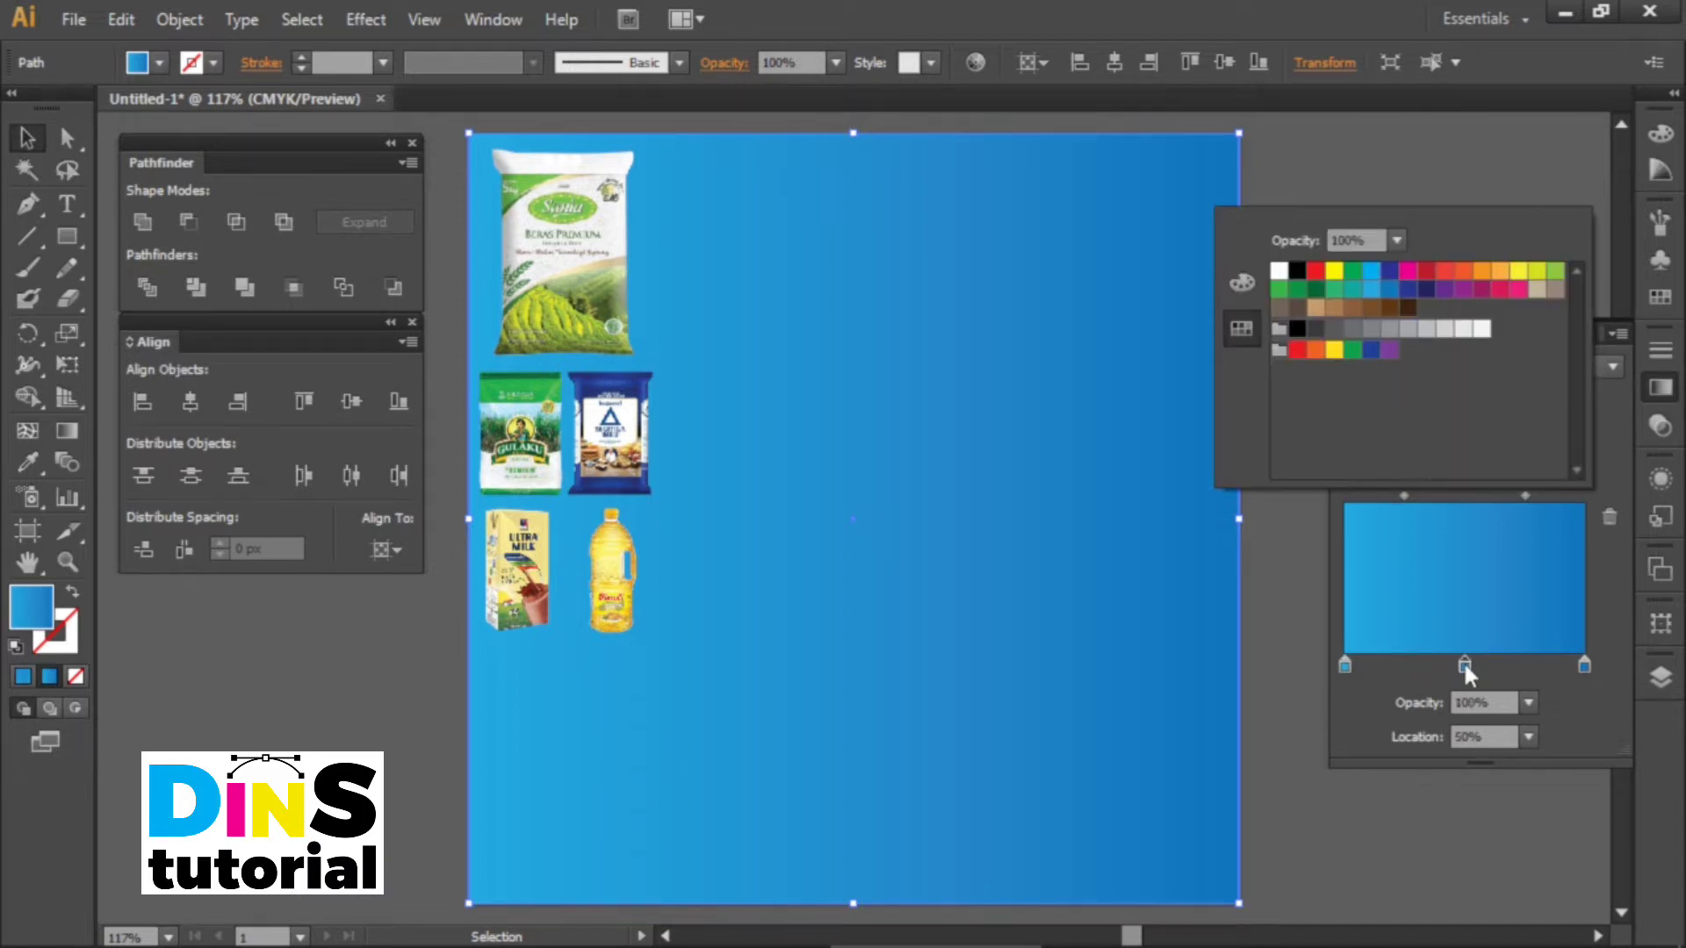
left_click(1371, 273)
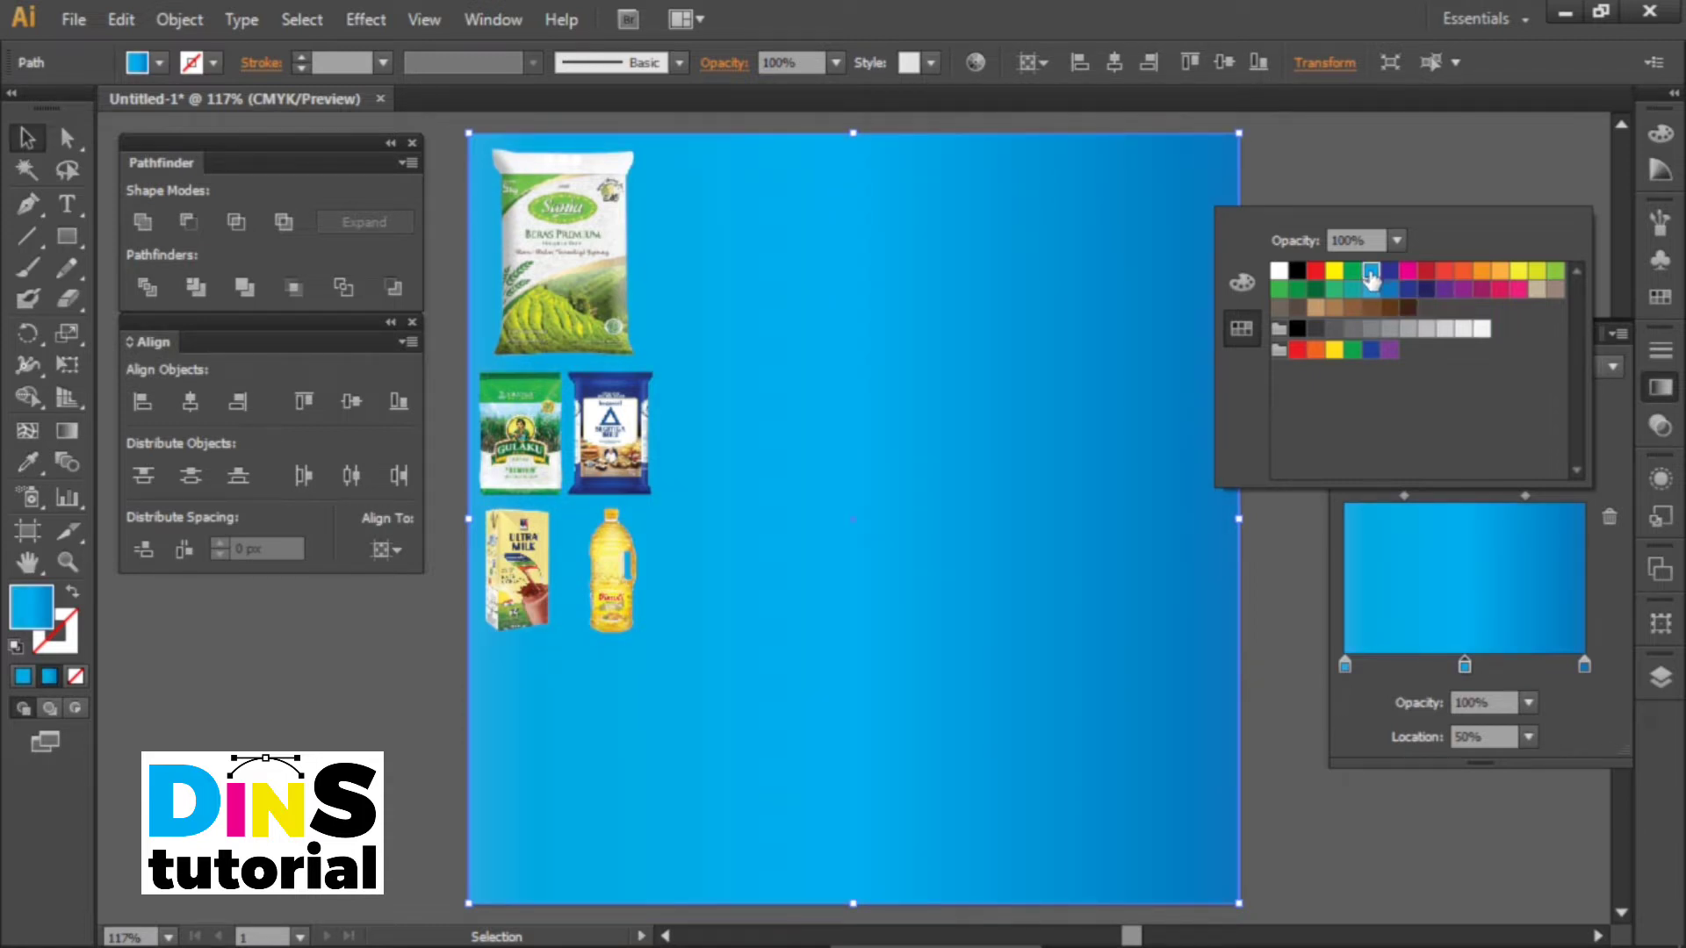
left_click(1344, 665)
double_click(1346, 665)
left_click(1389, 289)
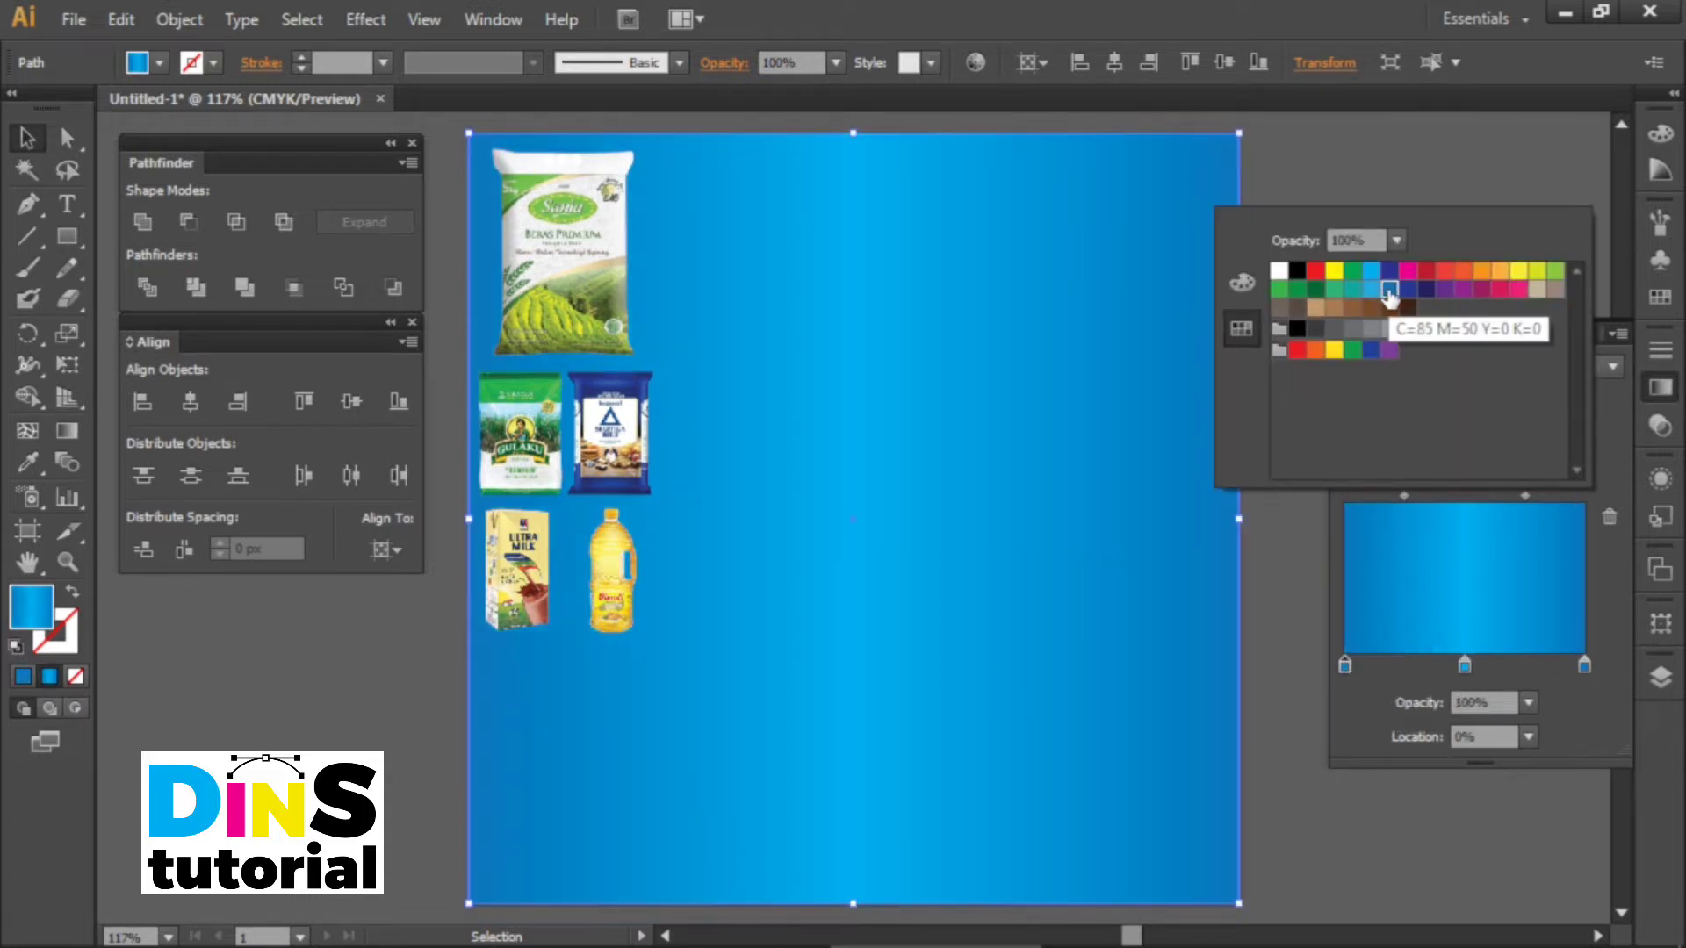
Set the background gradient's angle to 90° and deselect the square.
left_click(1377, 685)
left_click_drag(1464, 435, 1438, 437)
type("90")
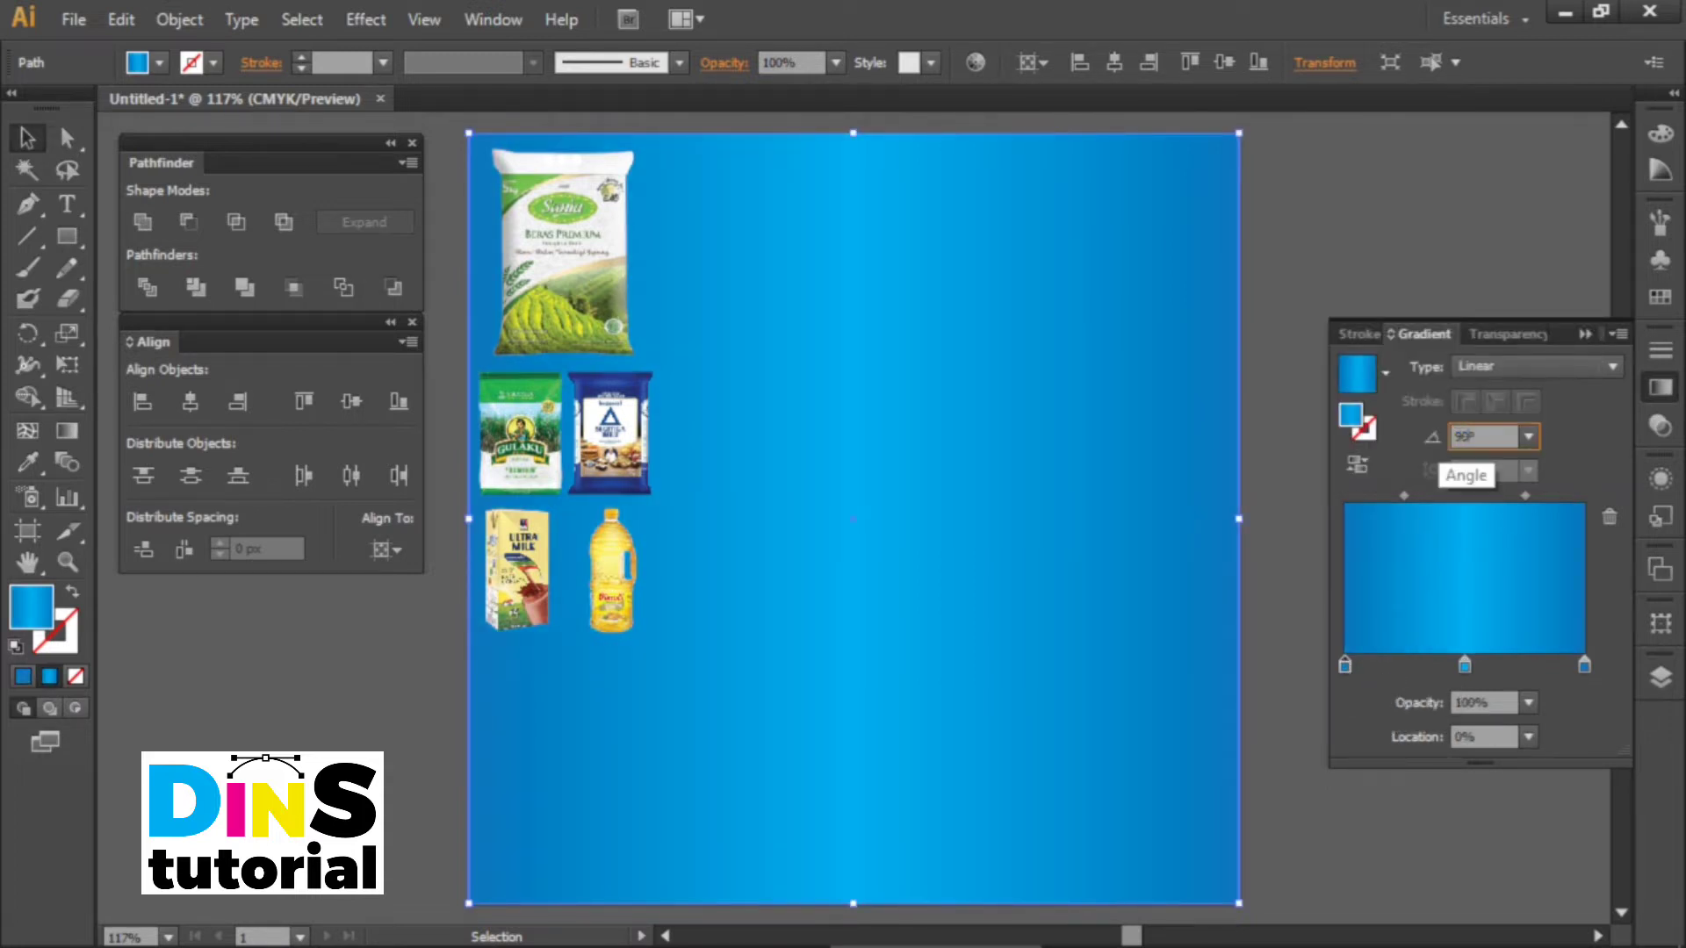
type("0")
key("Return")
left_click(1291, 805)
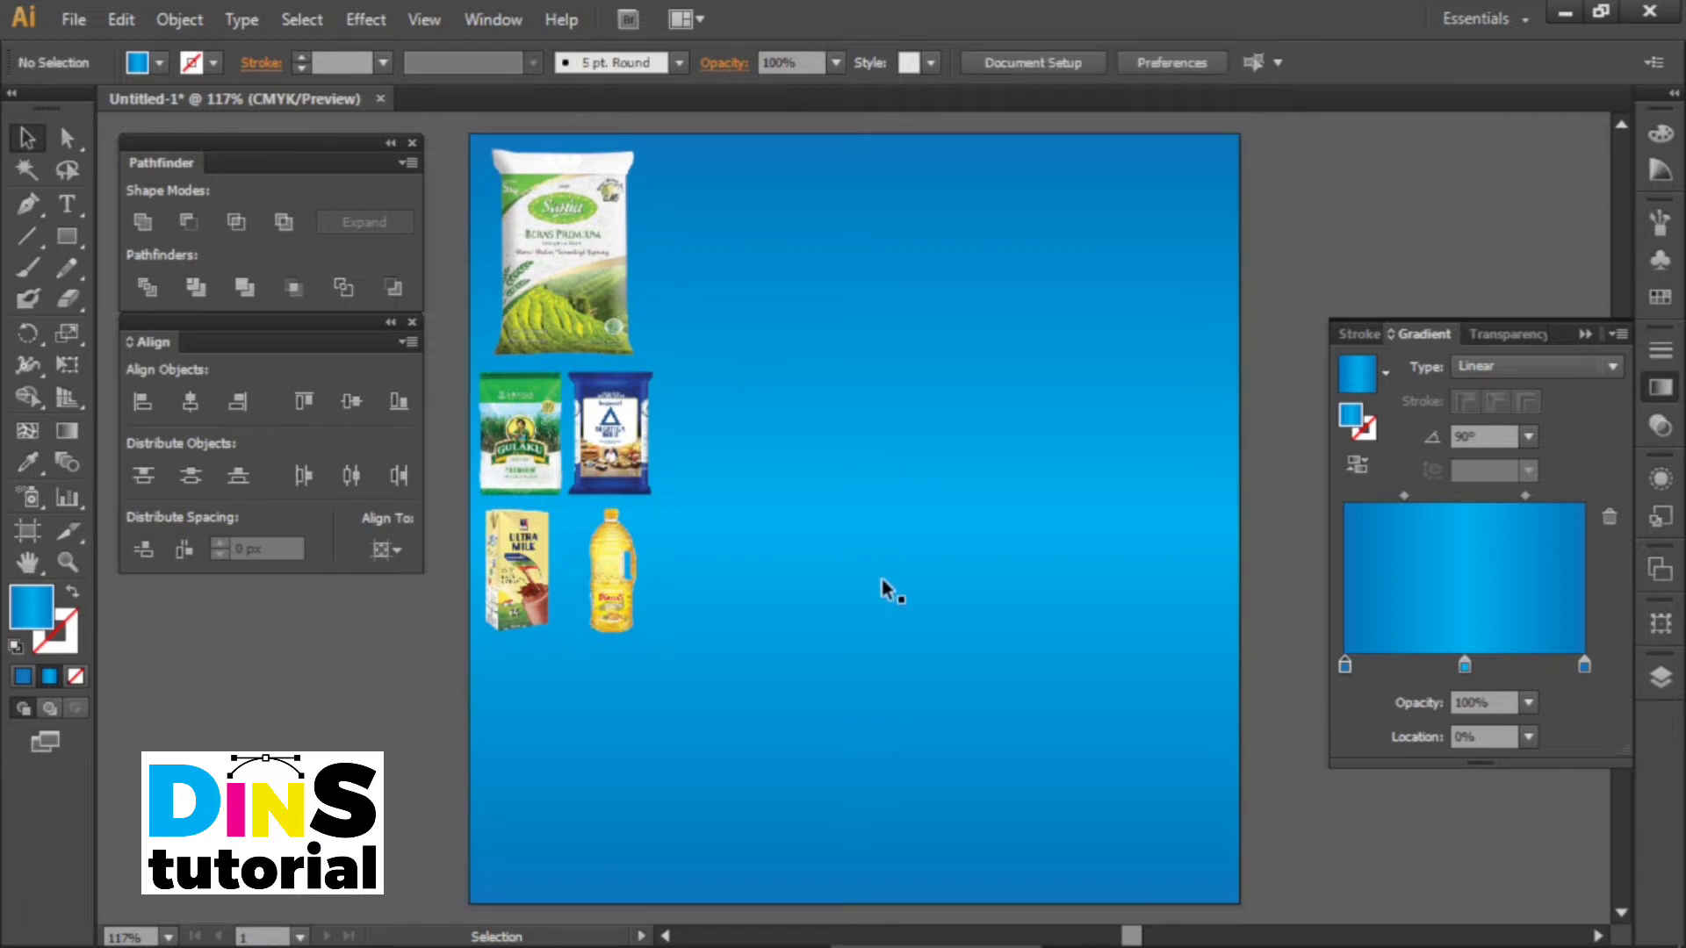
Draw a white circle without stroke near the middle of the blue background using the Ellipse tool.
left_click(23, 676)
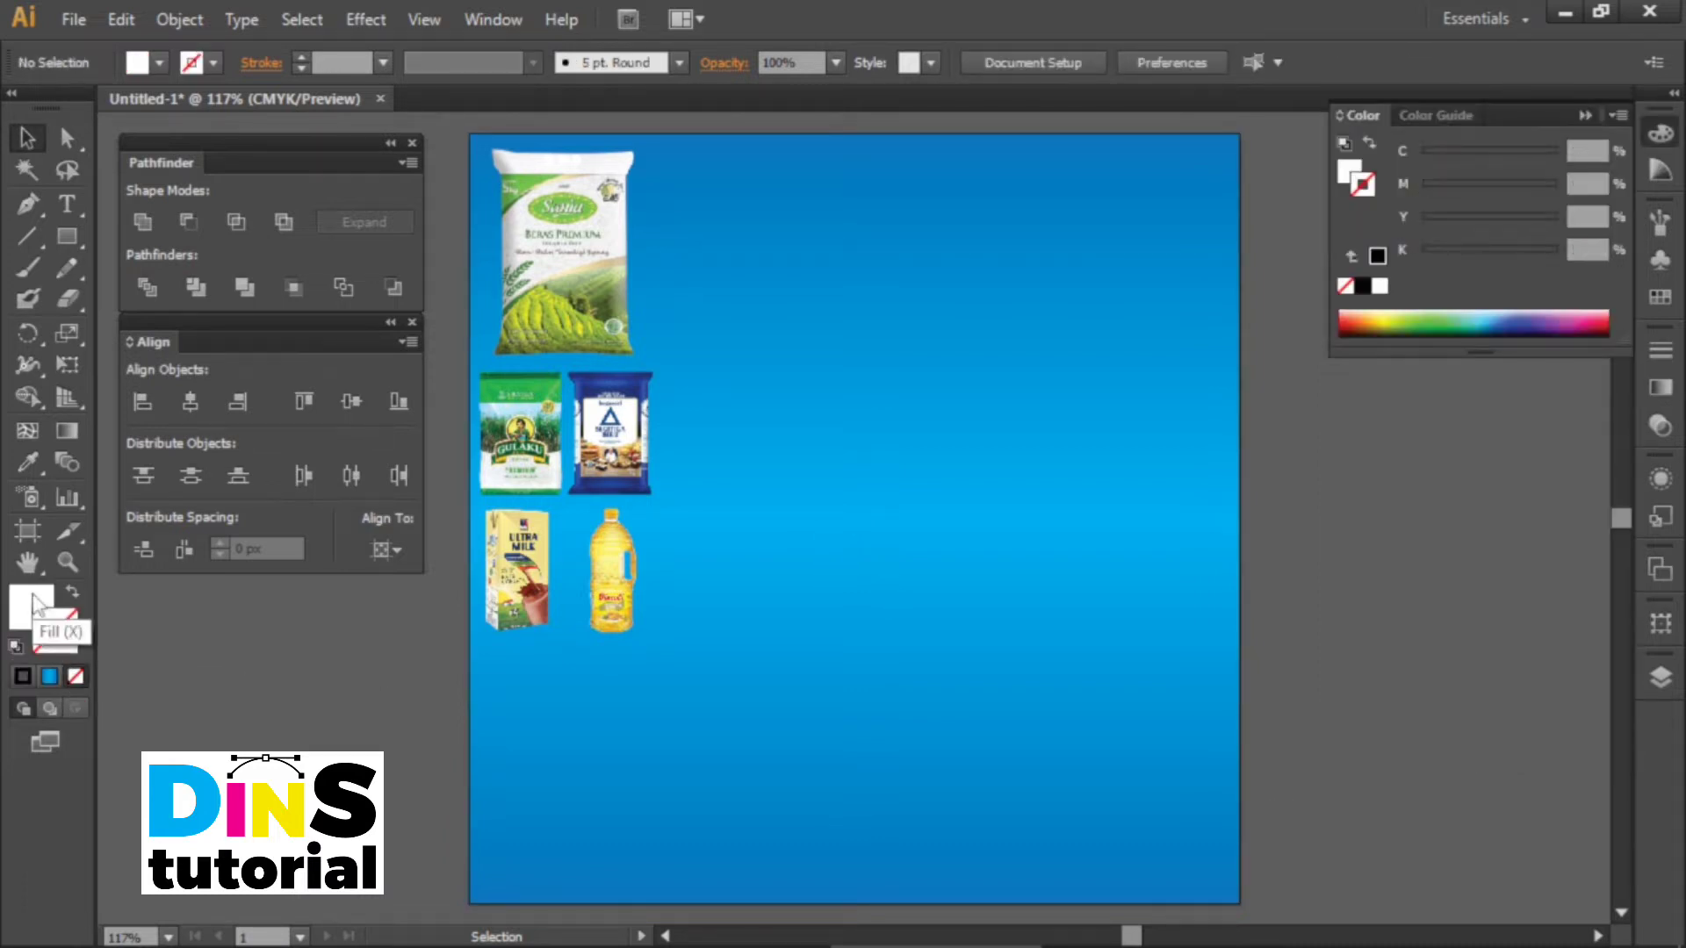
left_click_drag(67, 236, 175, 303)
left_click_drag(703, 351, 992, 660)
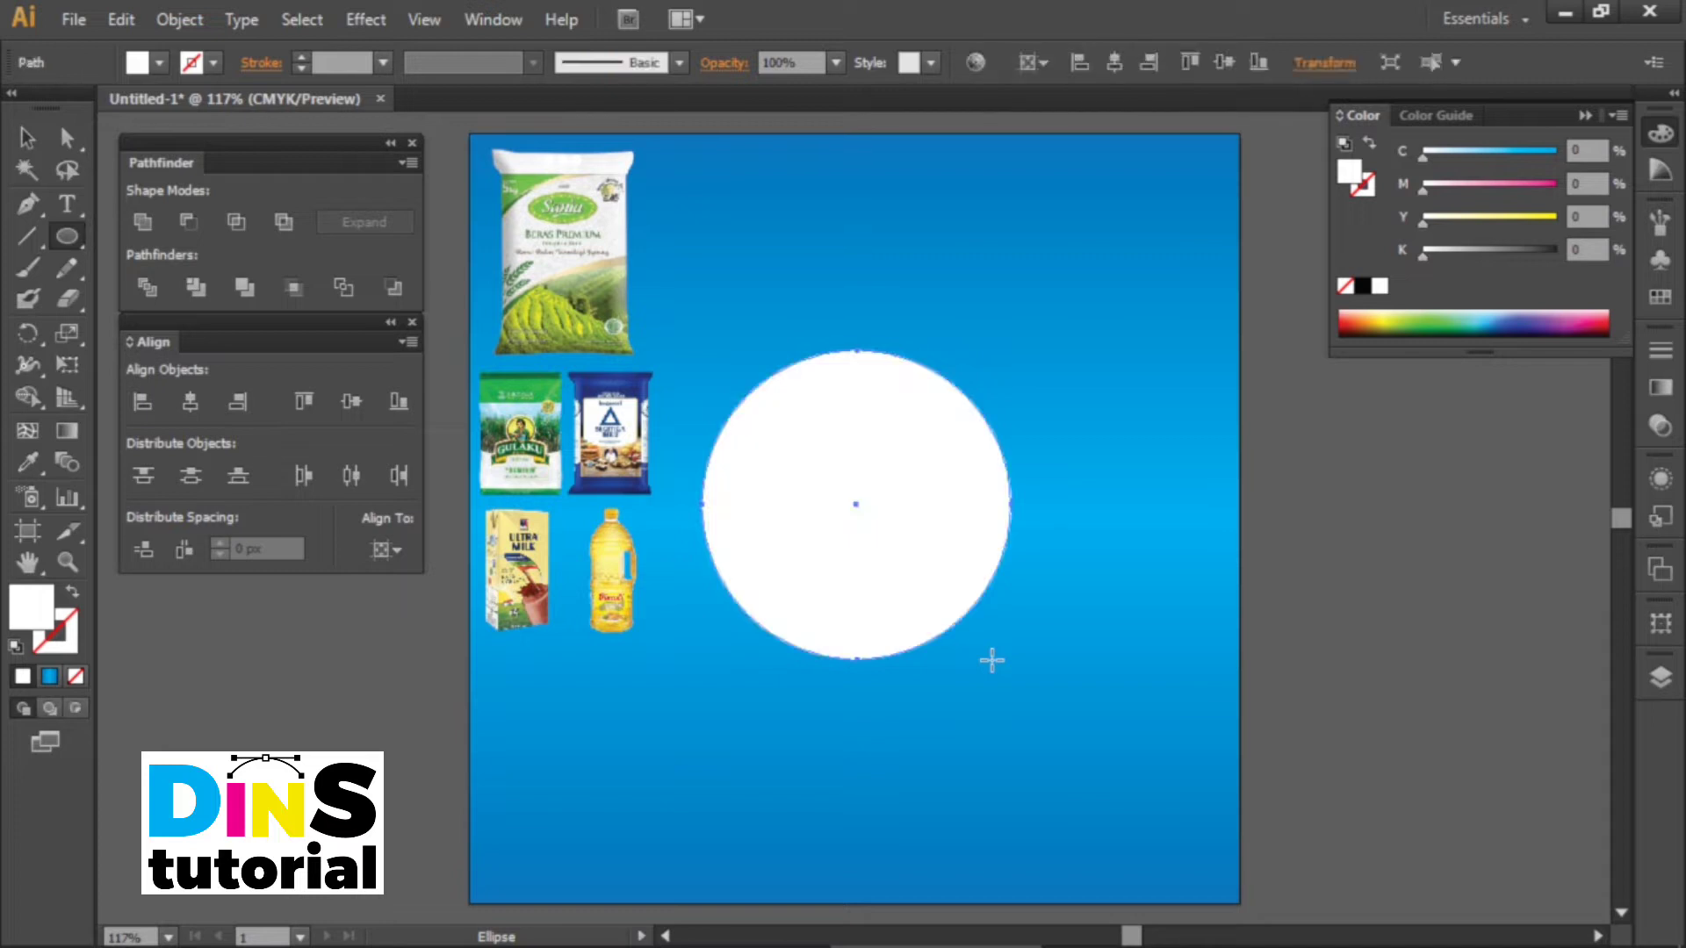
key("v")
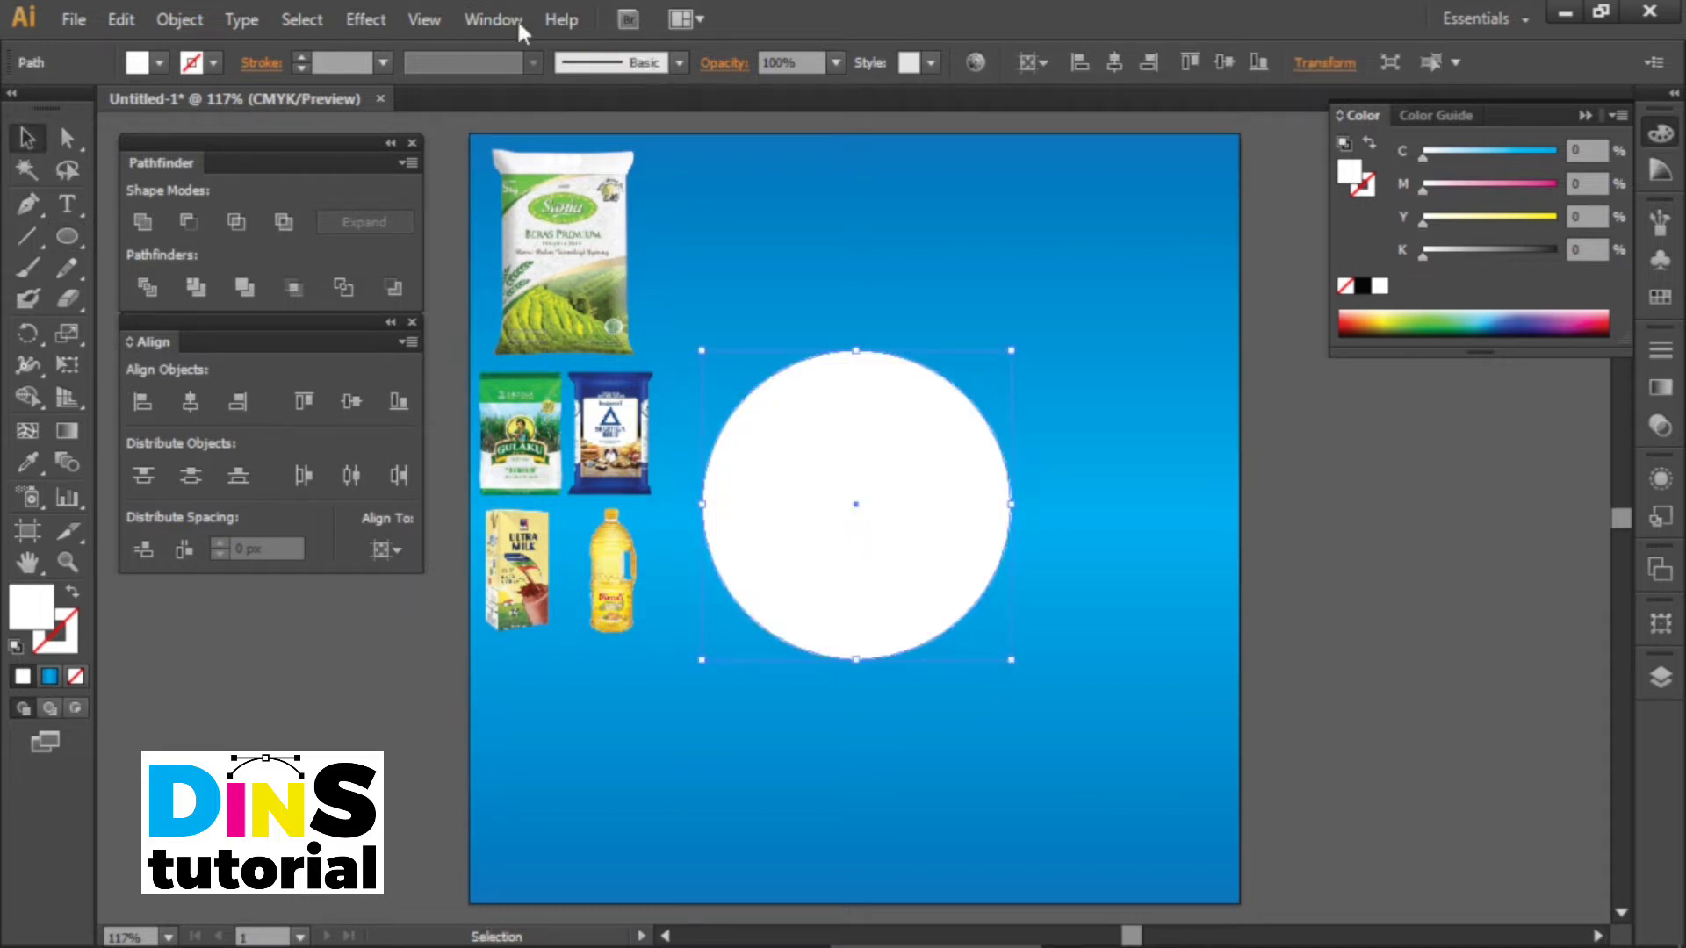
Start a 3D Extrude & Bevel effect on the white circle with rotation 80° around X, 0° around Y and 0° around Z.
left_click(369, 21)
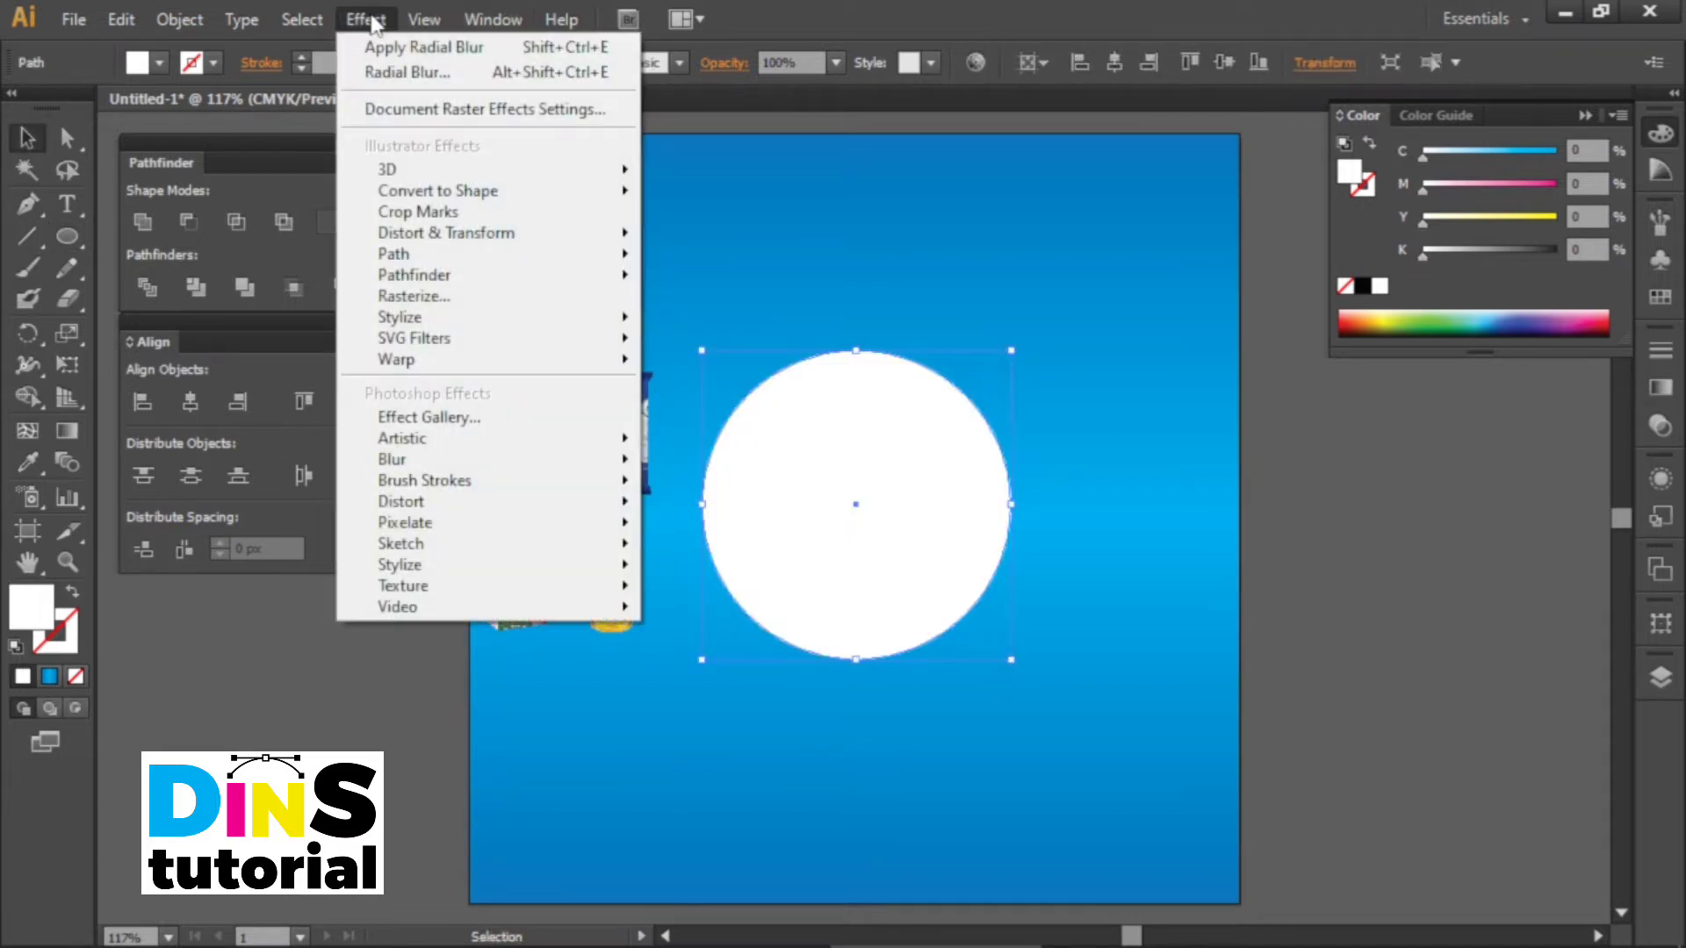
mouse_move(587, 180)
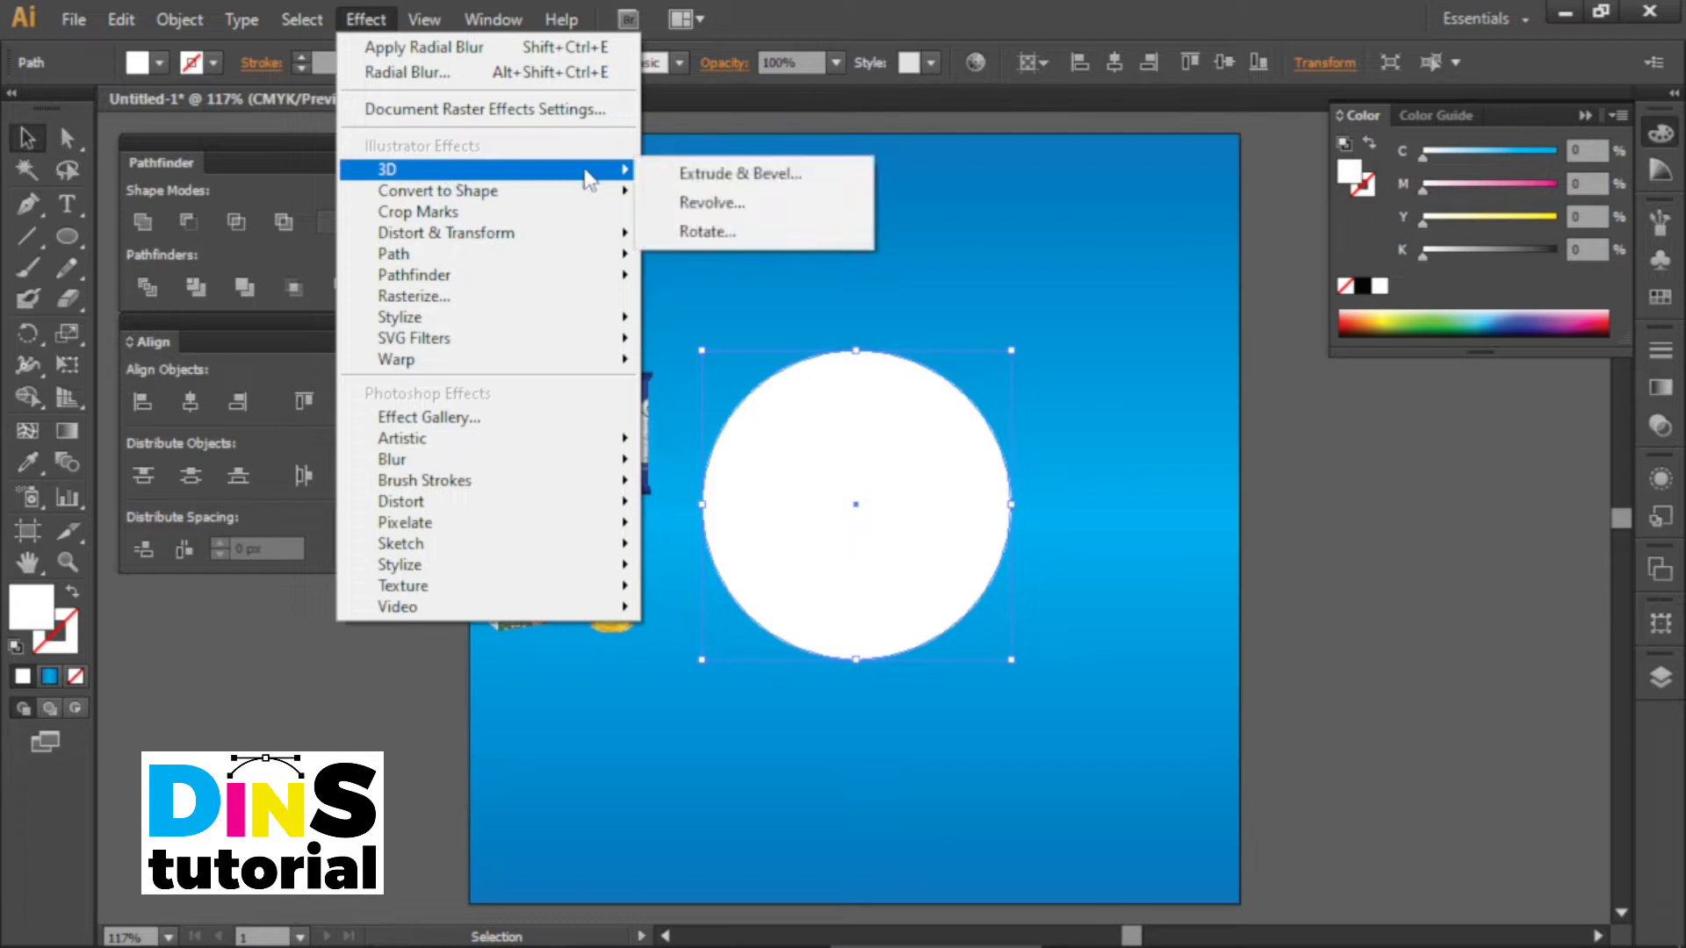
left_click(711, 170)
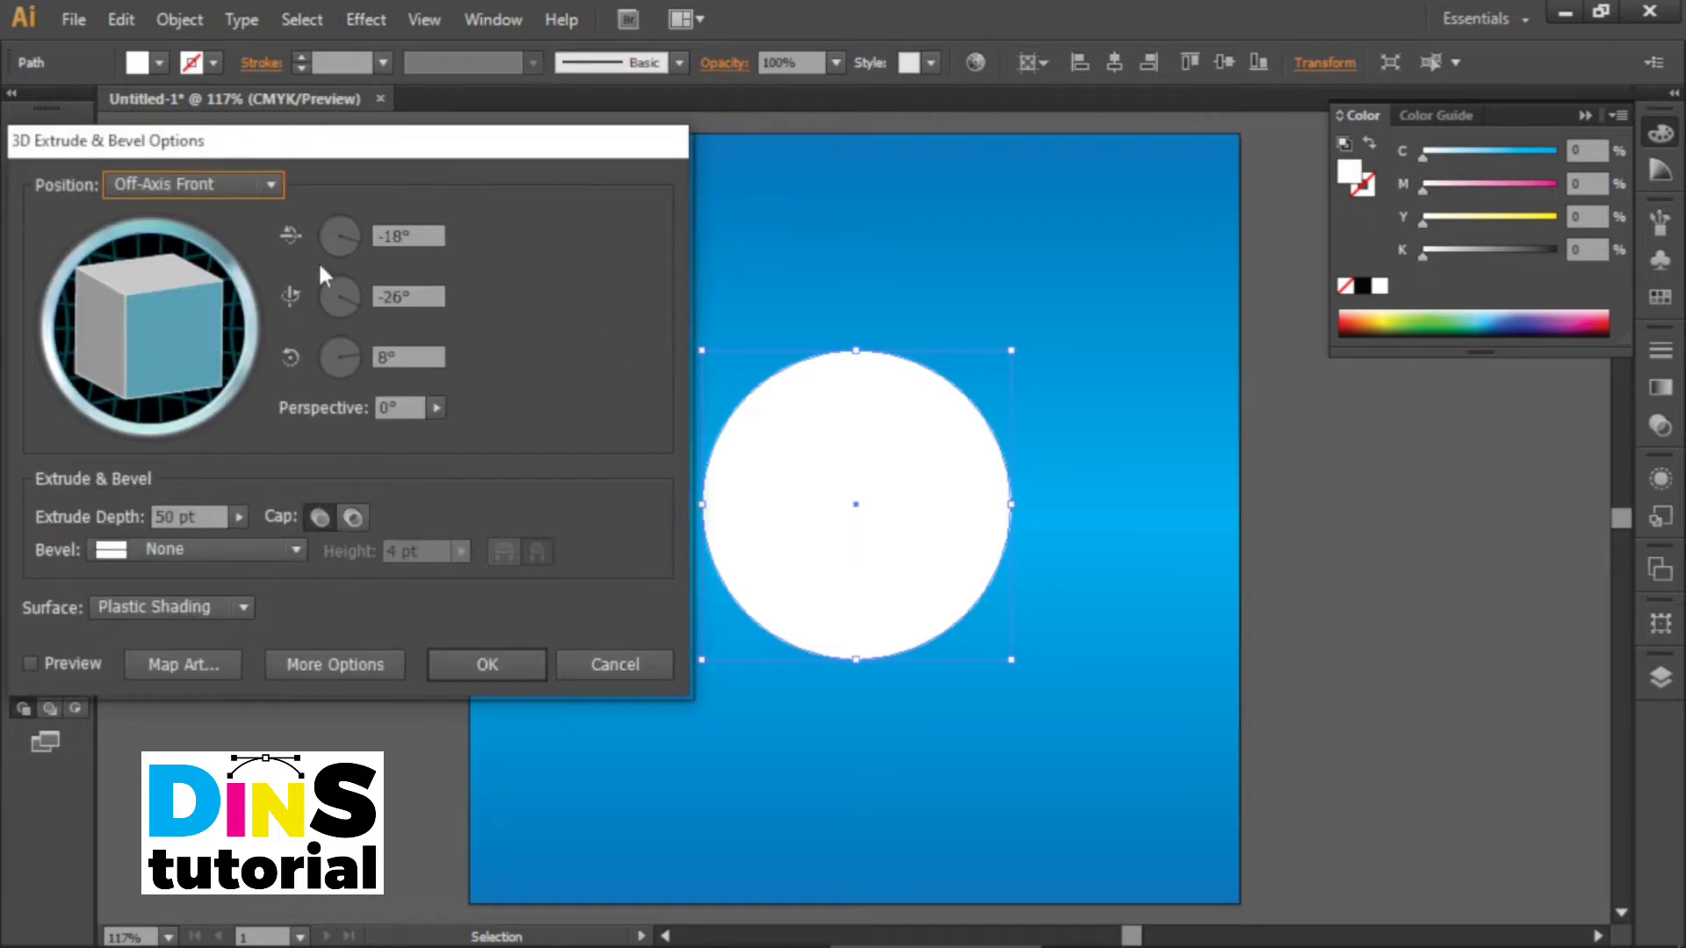
left_click(347, 237)
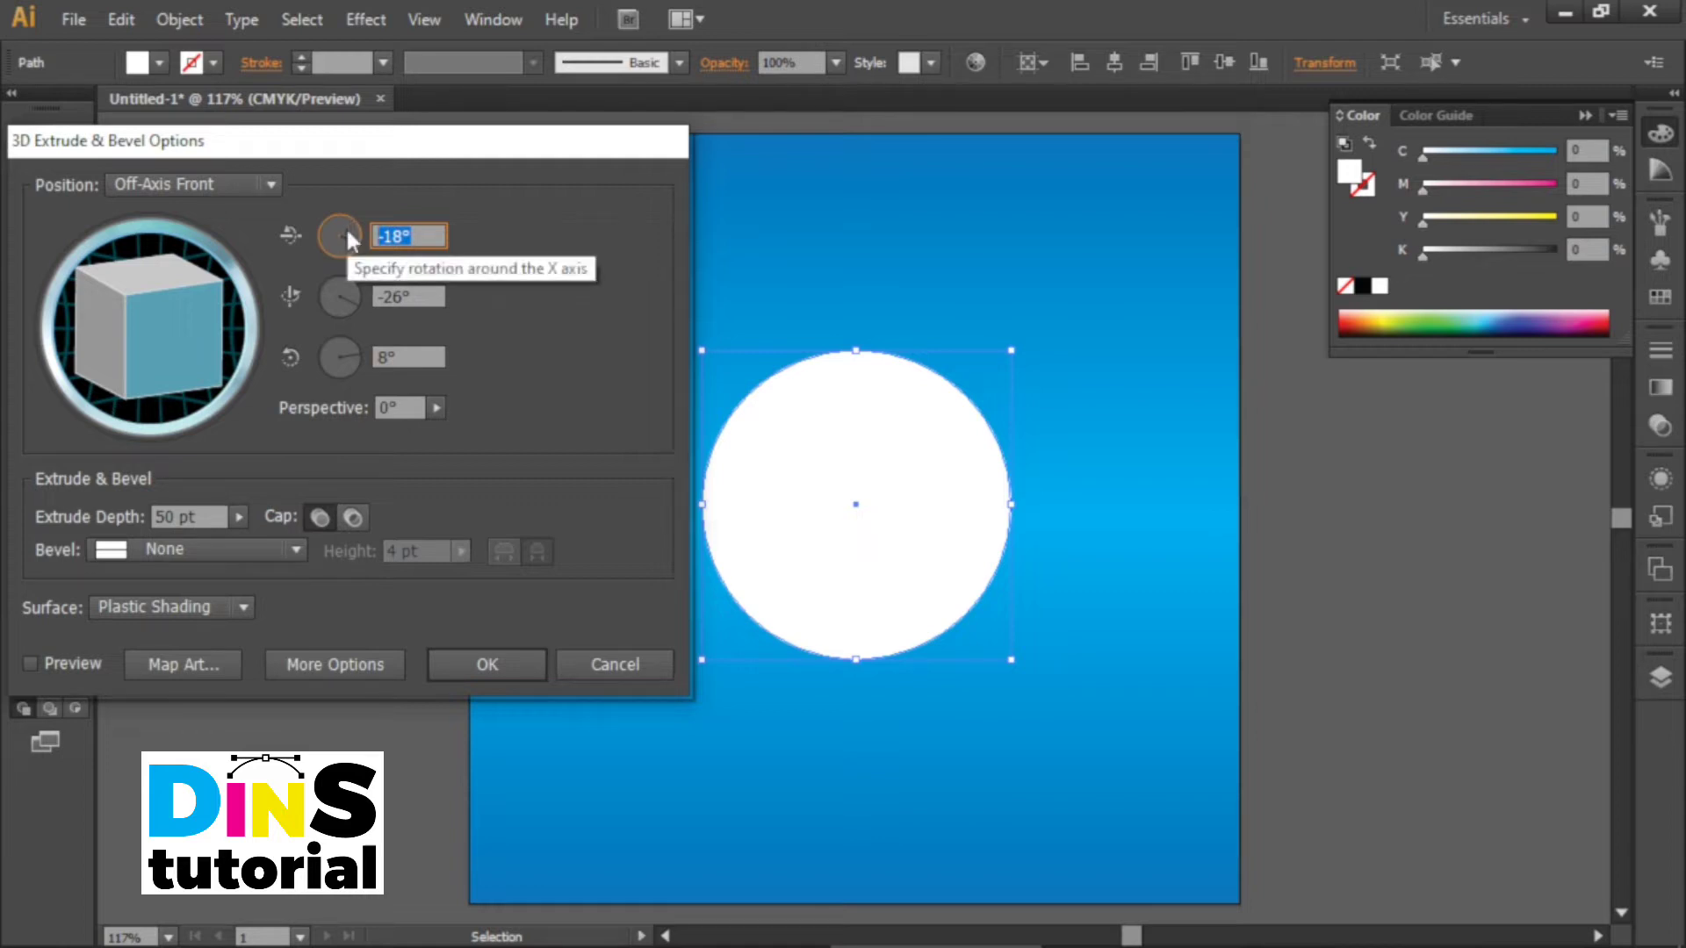
type("80")
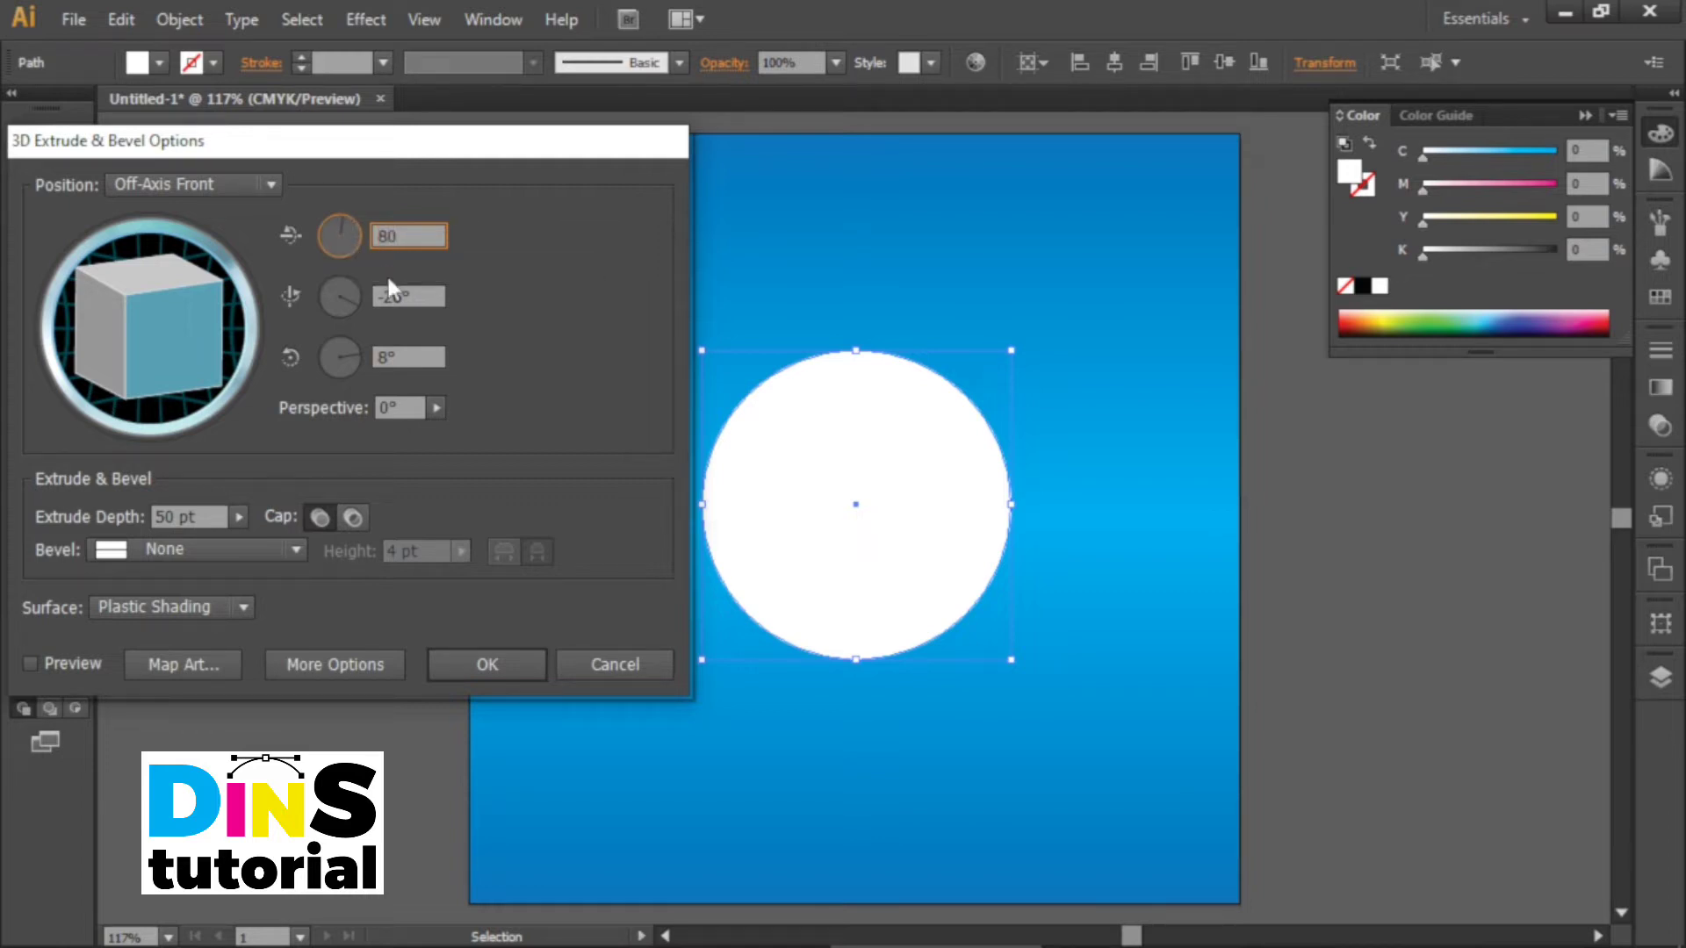
key("Tab")
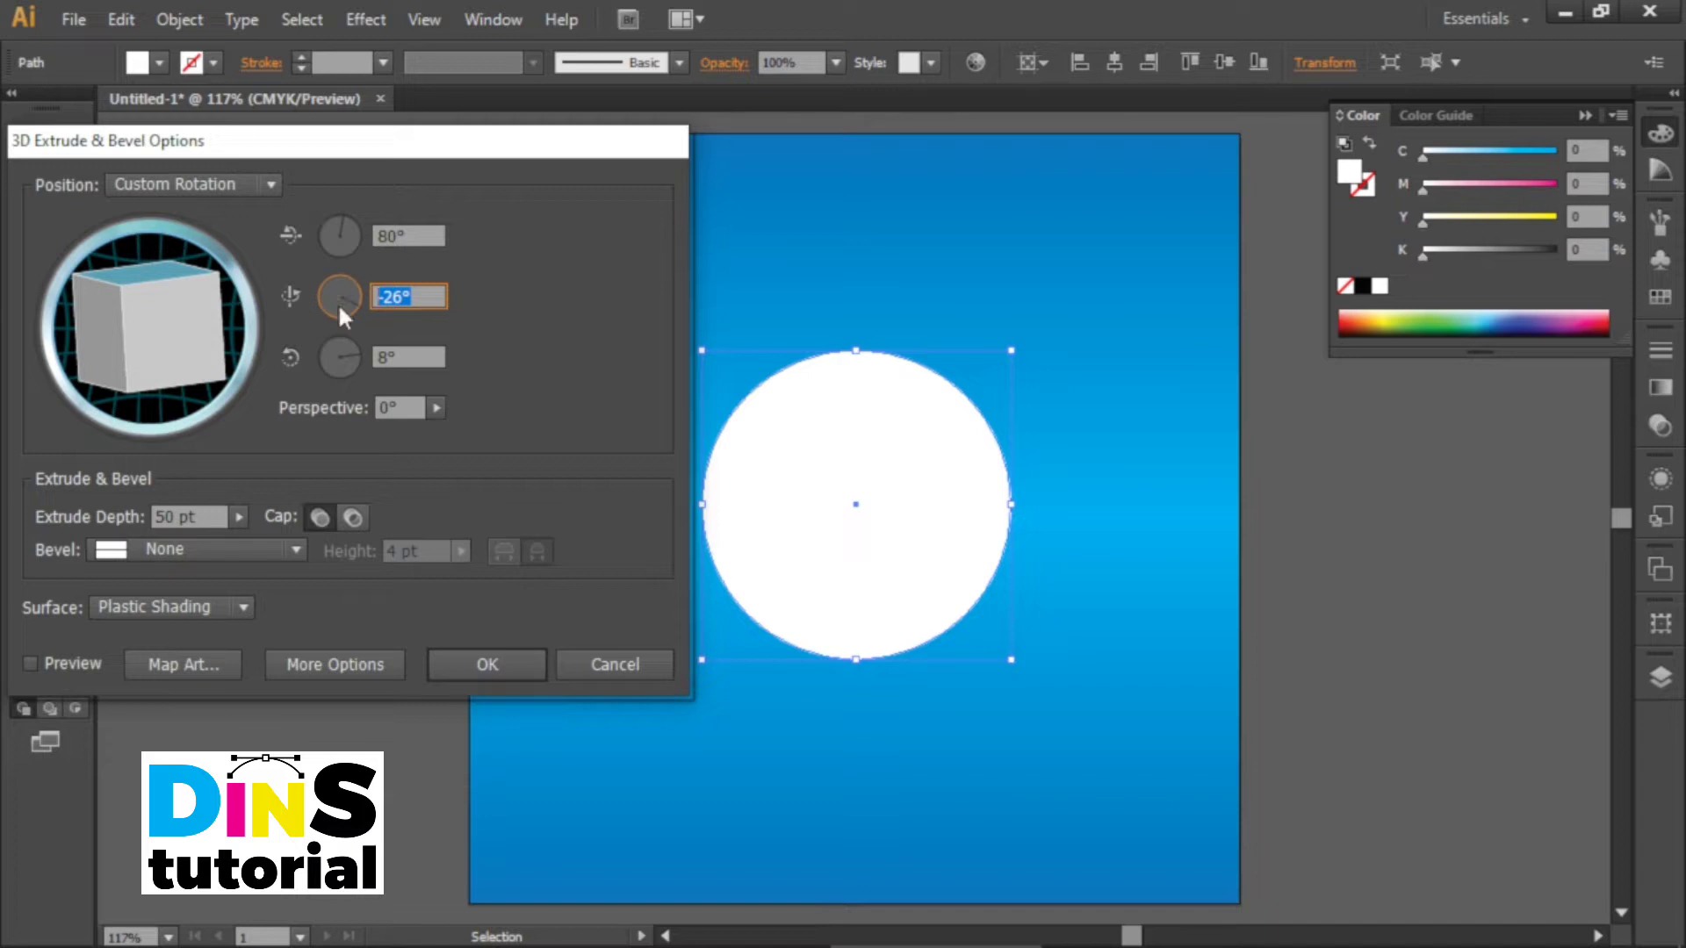
type("0")
left_click(420, 360)
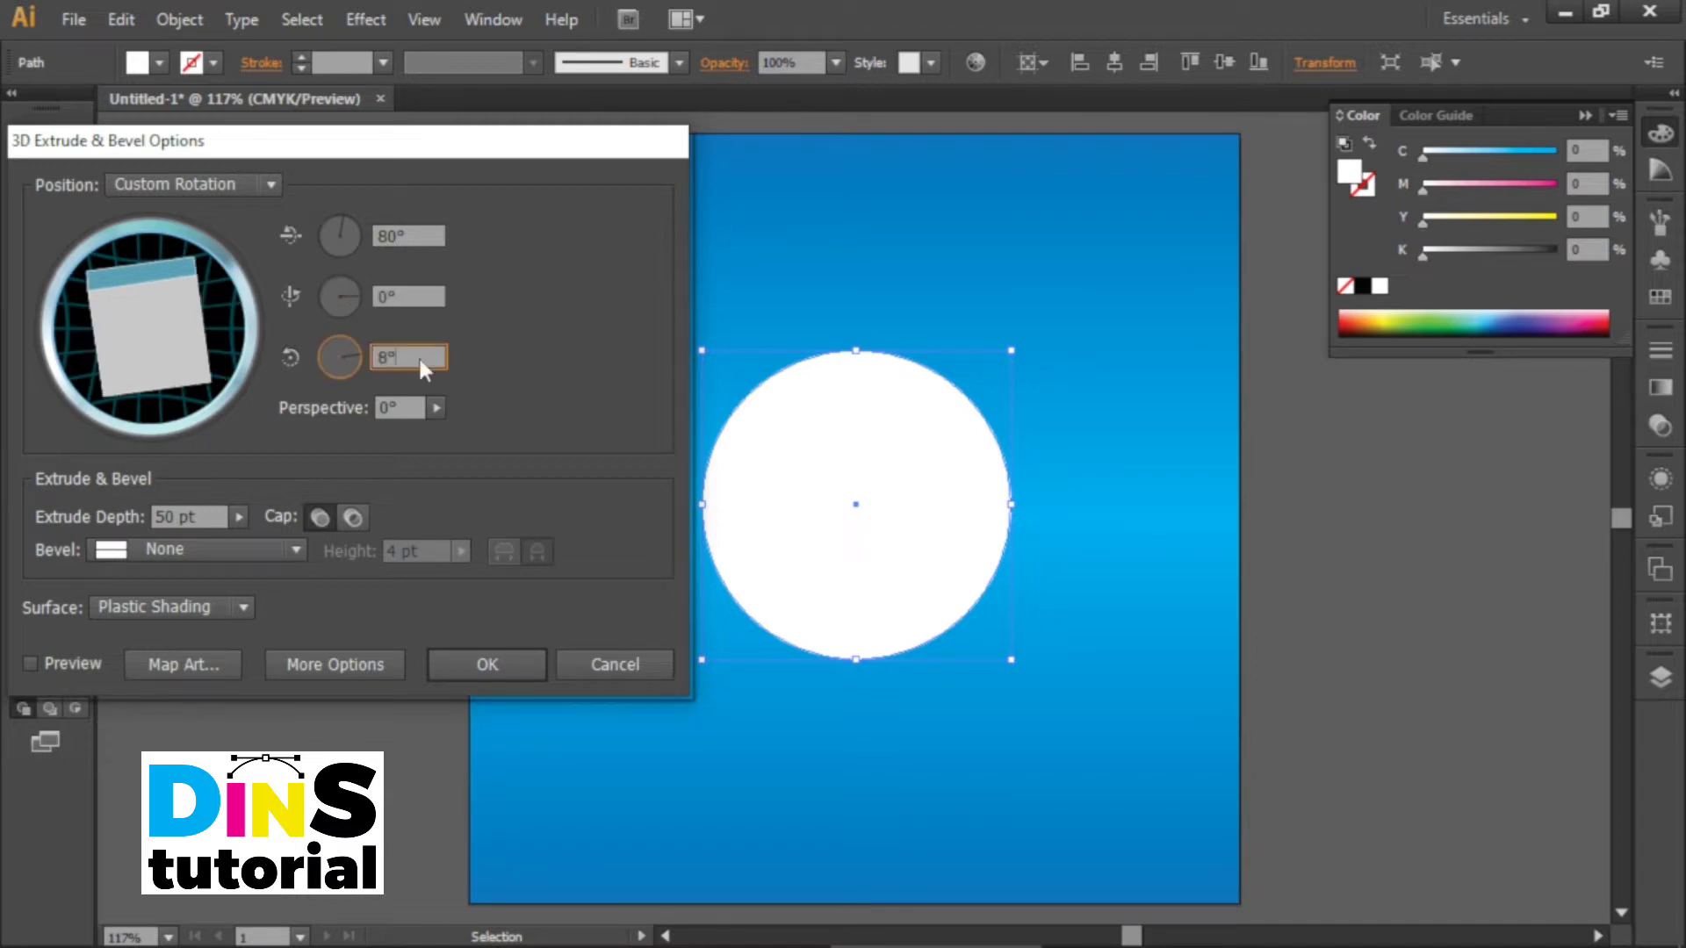
left_click_drag(420, 360, 362, 358)
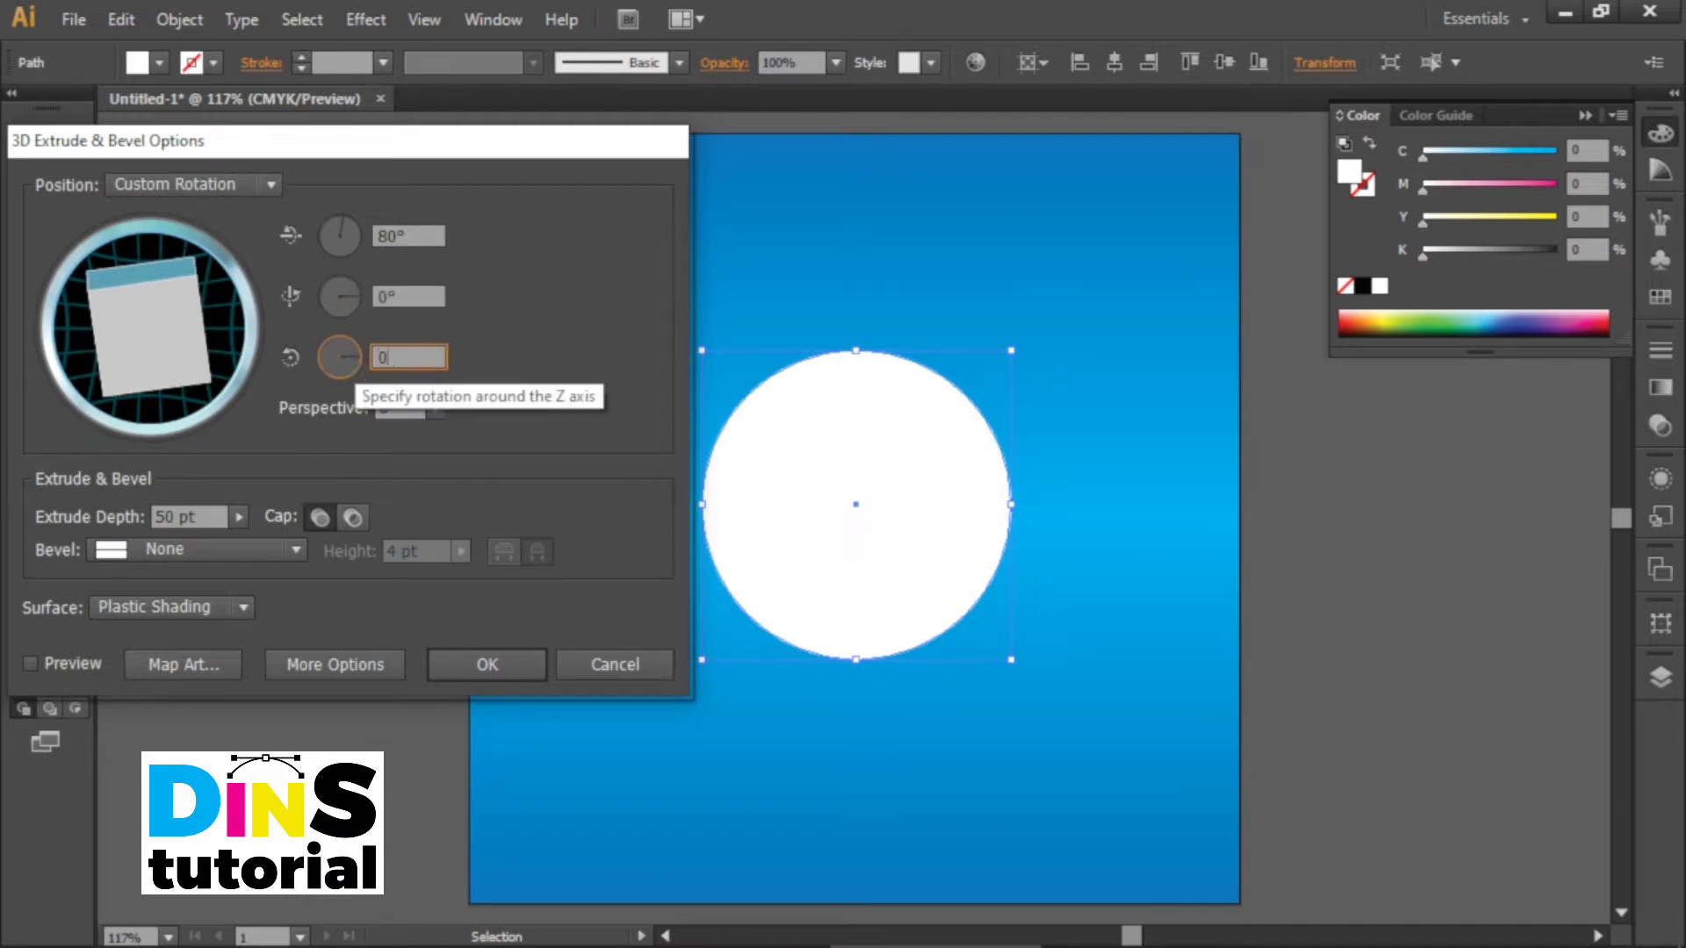
Set the extrude depth of the circle's 3D effect to 30 pt.
left_click(170, 518)
left_click_drag(164, 518, 140, 518)
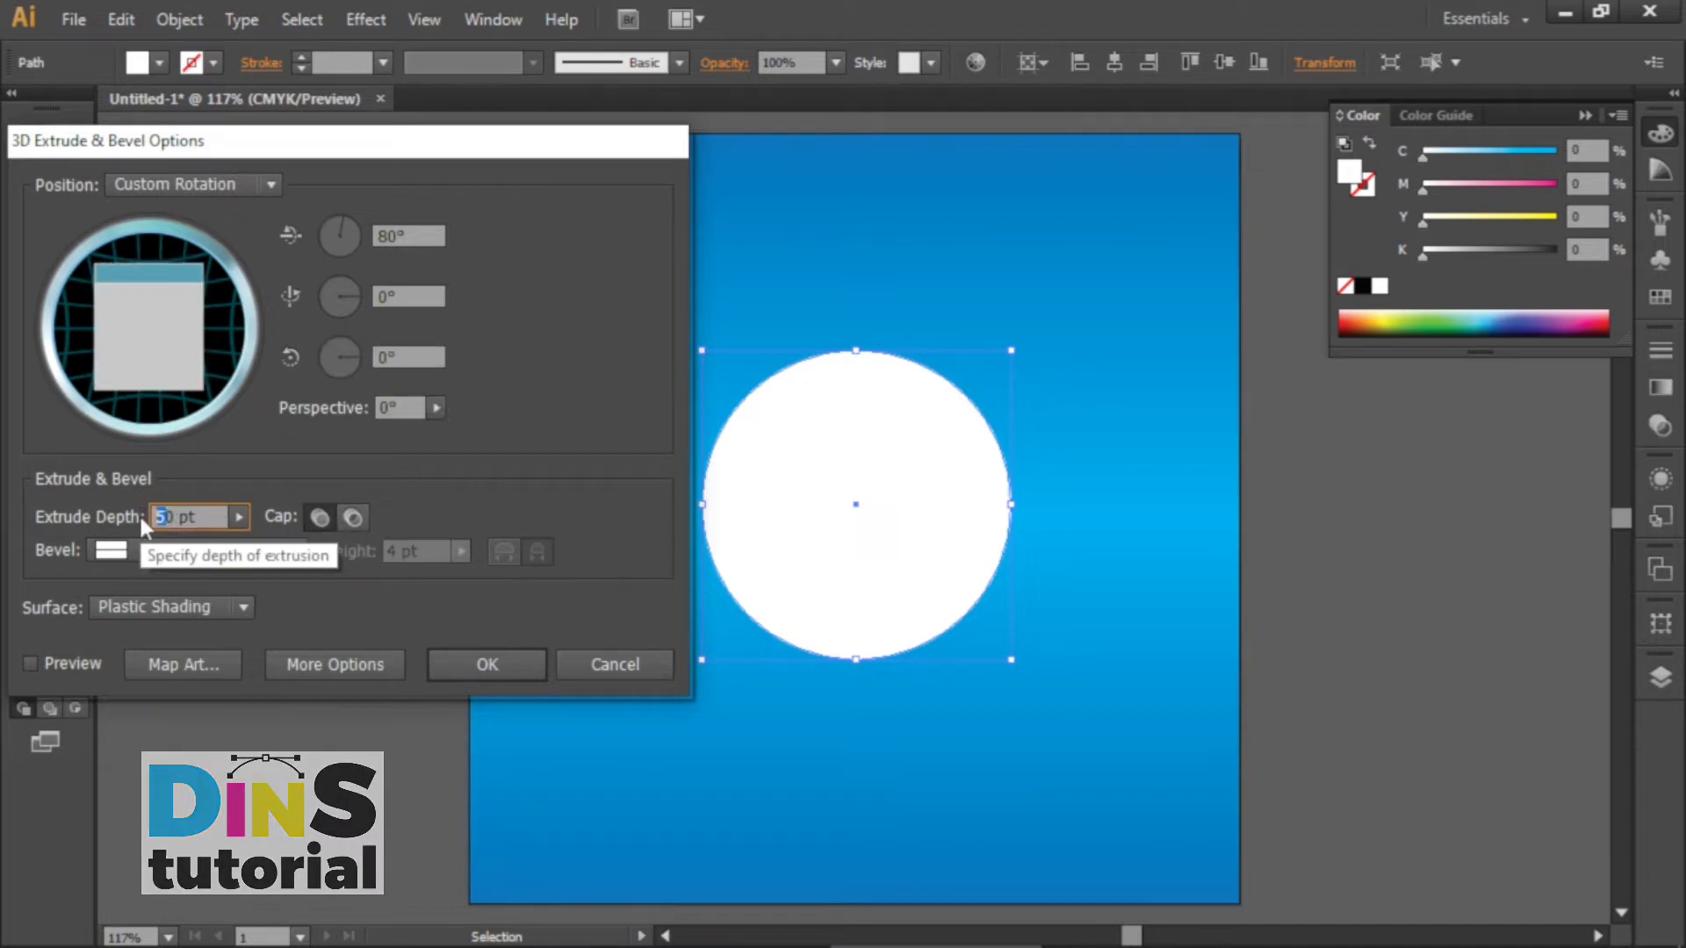
type("3")
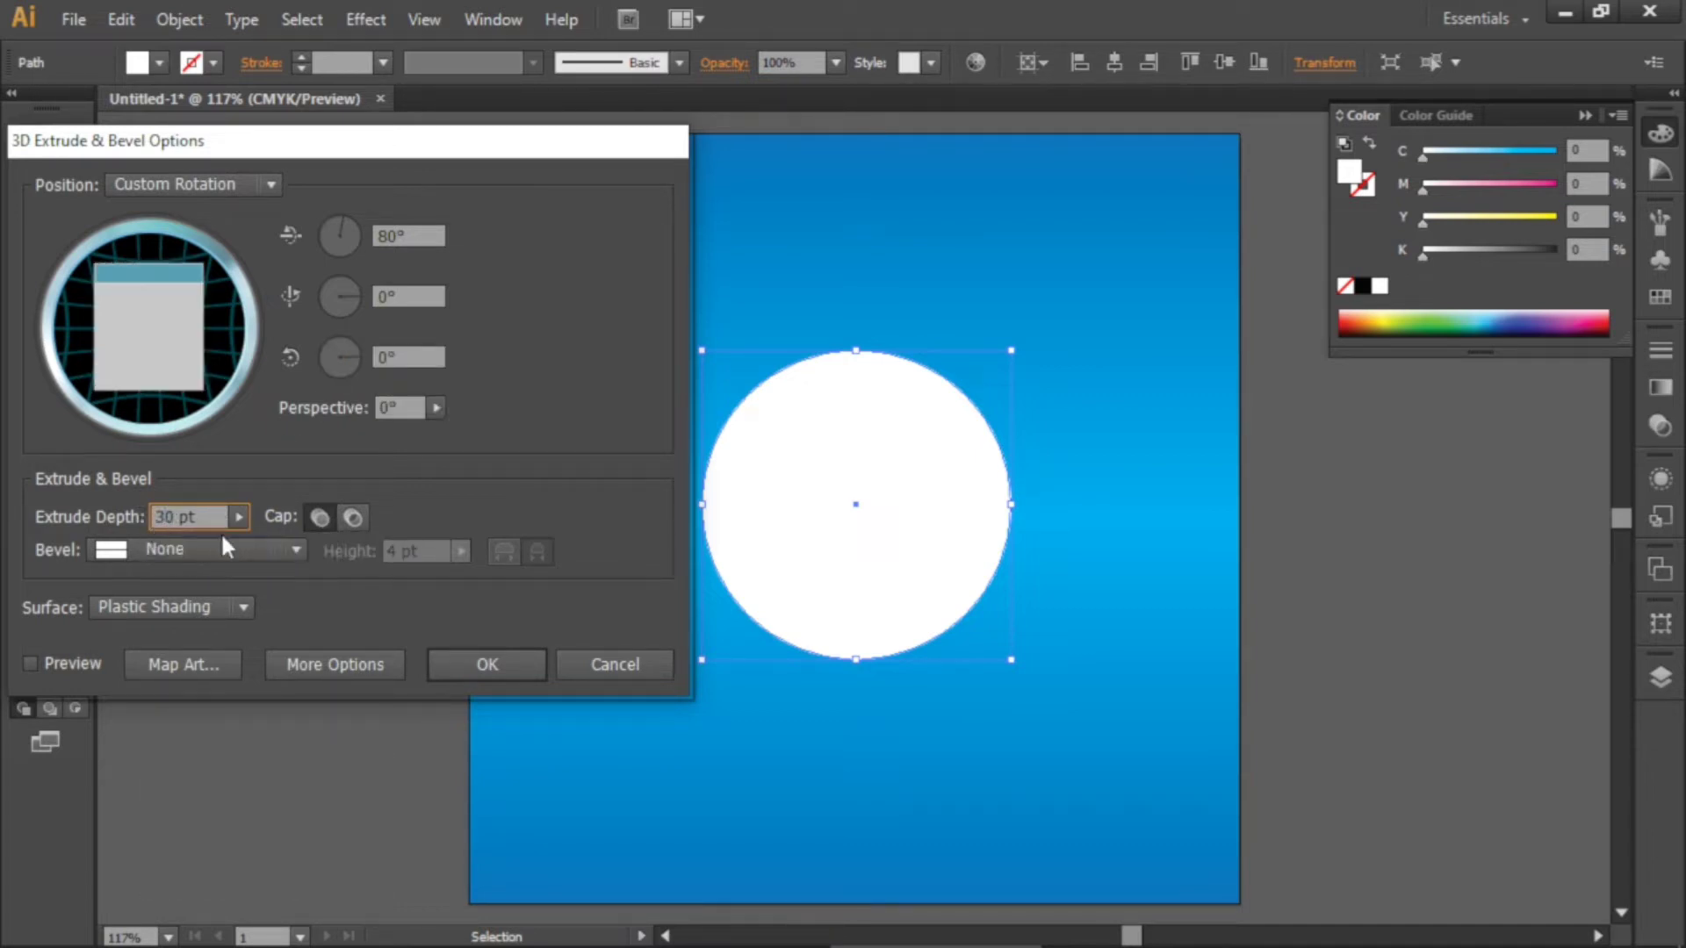
Give the circle's 3D extrusion a Rounded bevel with a height of 3 pt, preview it and apply the effect.
left_click(218, 551)
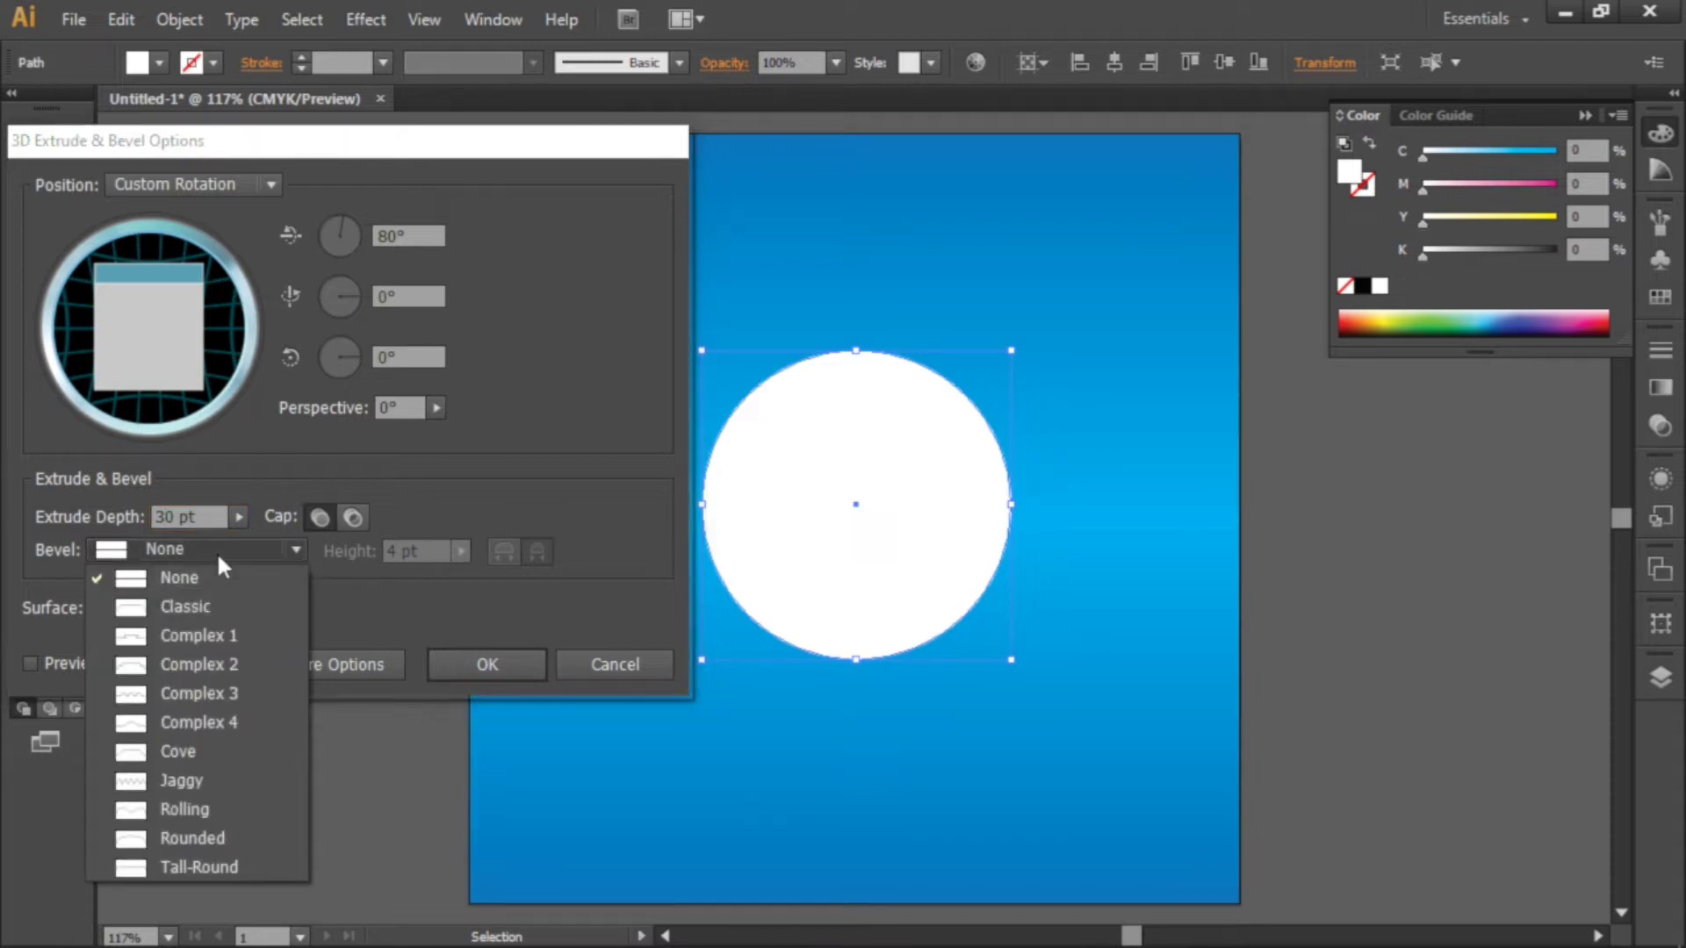
left_click(192, 841)
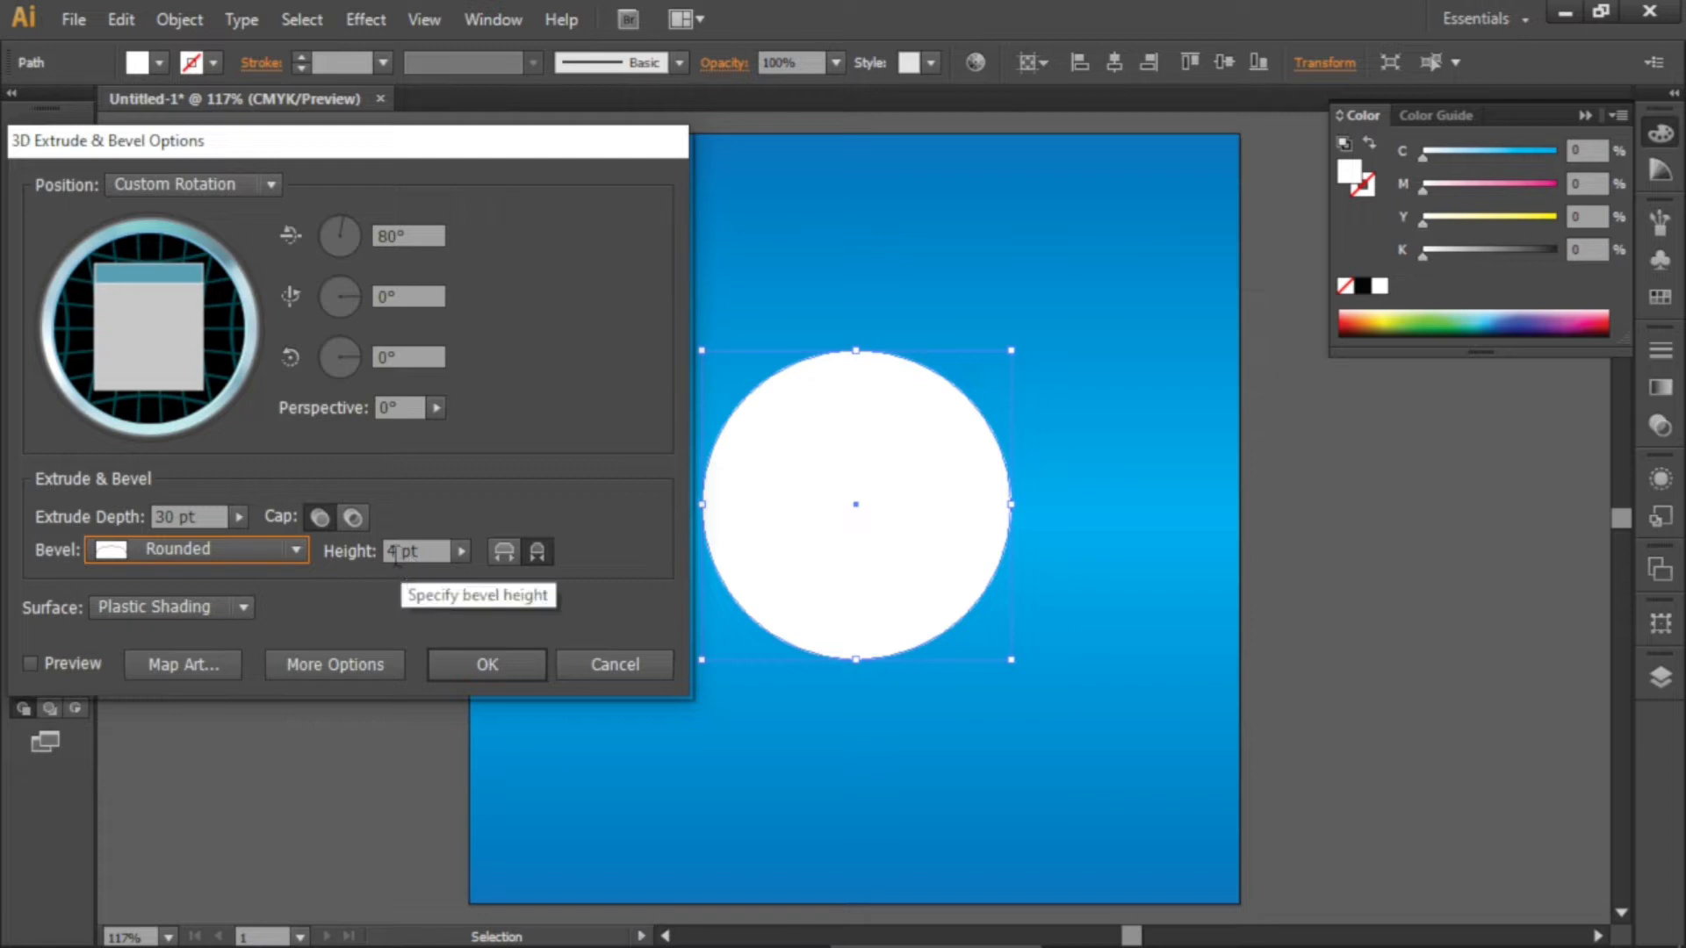
left_click_drag(398, 553, 374, 553)
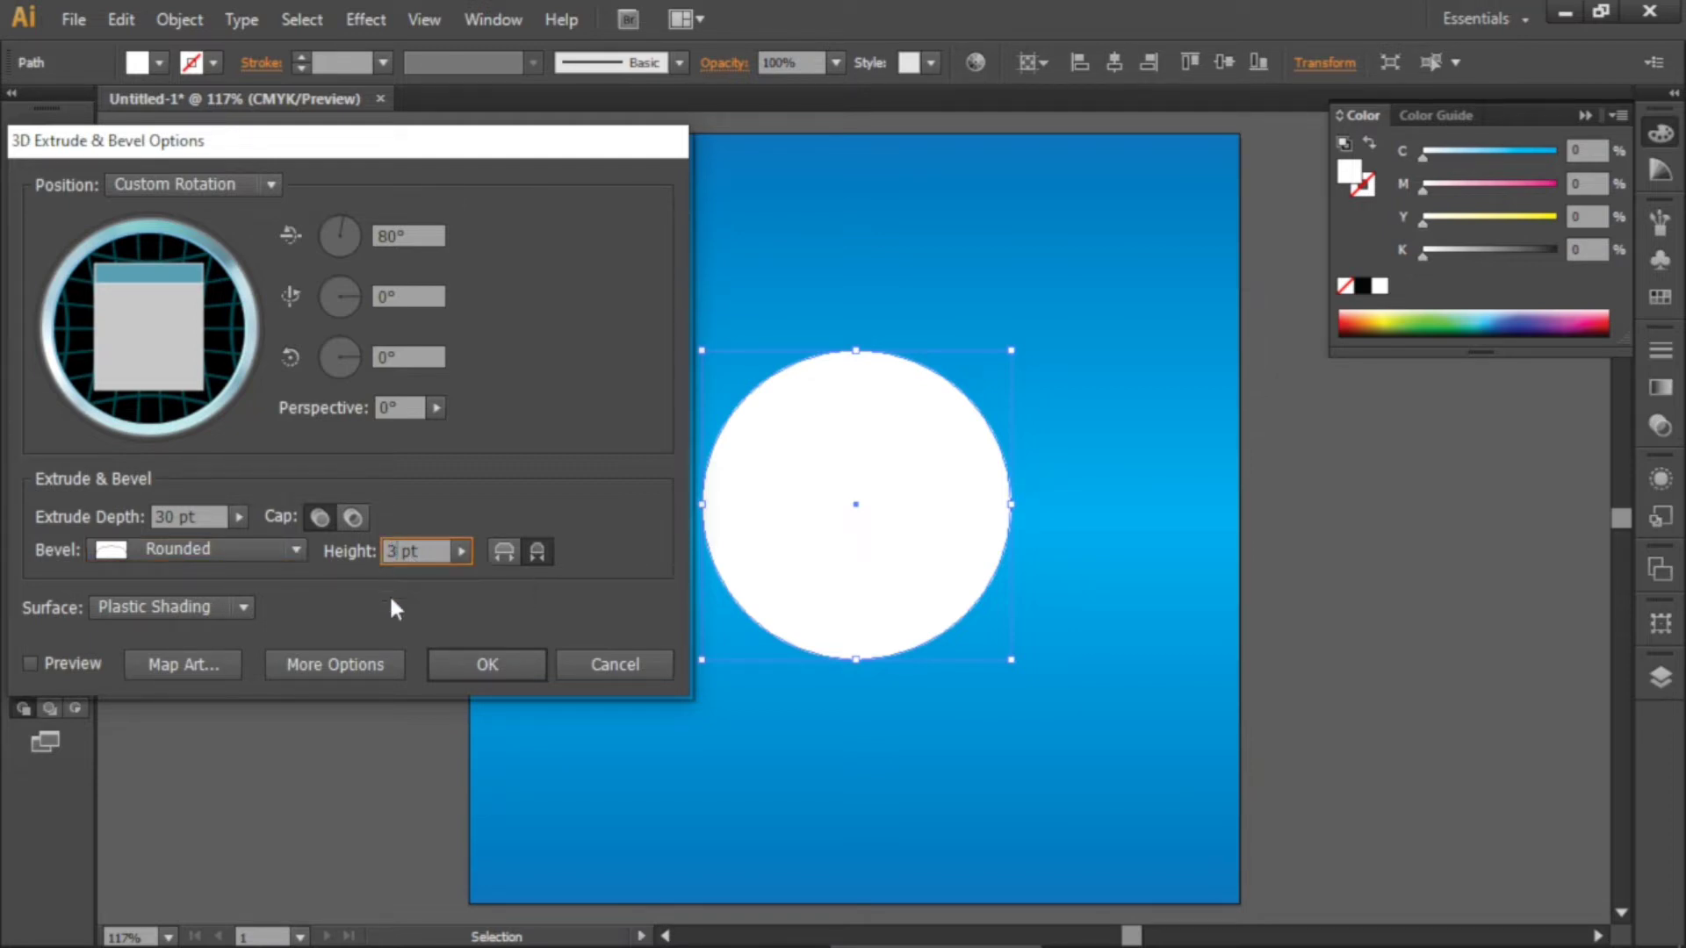
left_click(31, 664)
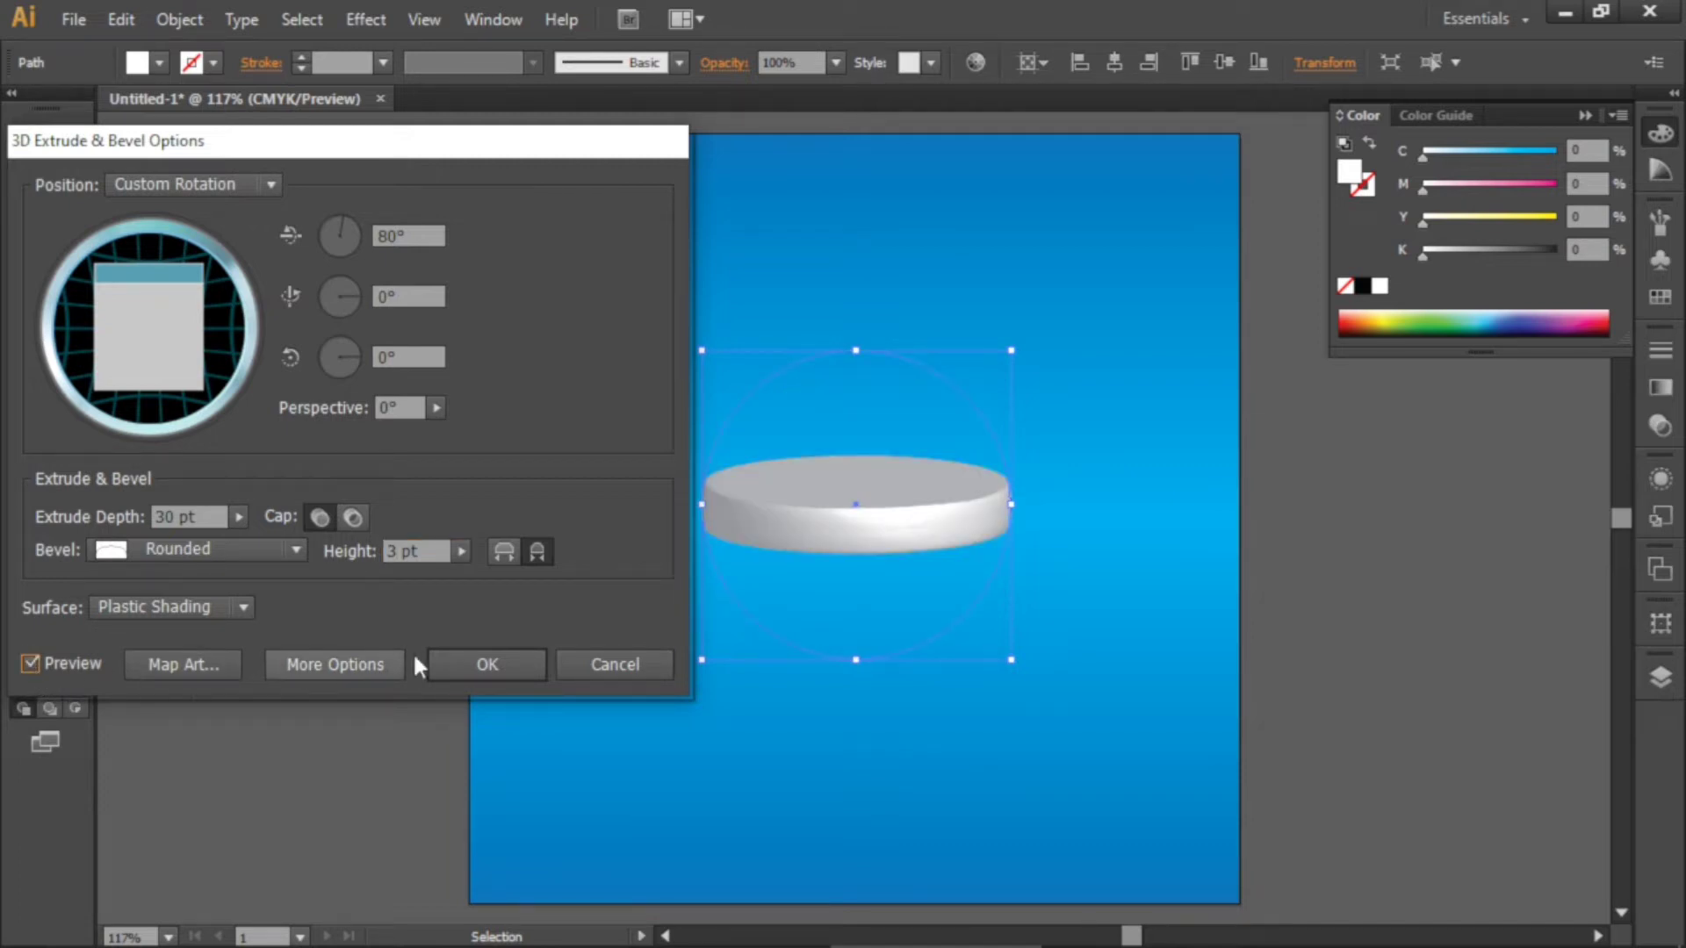
left_click(474, 667)
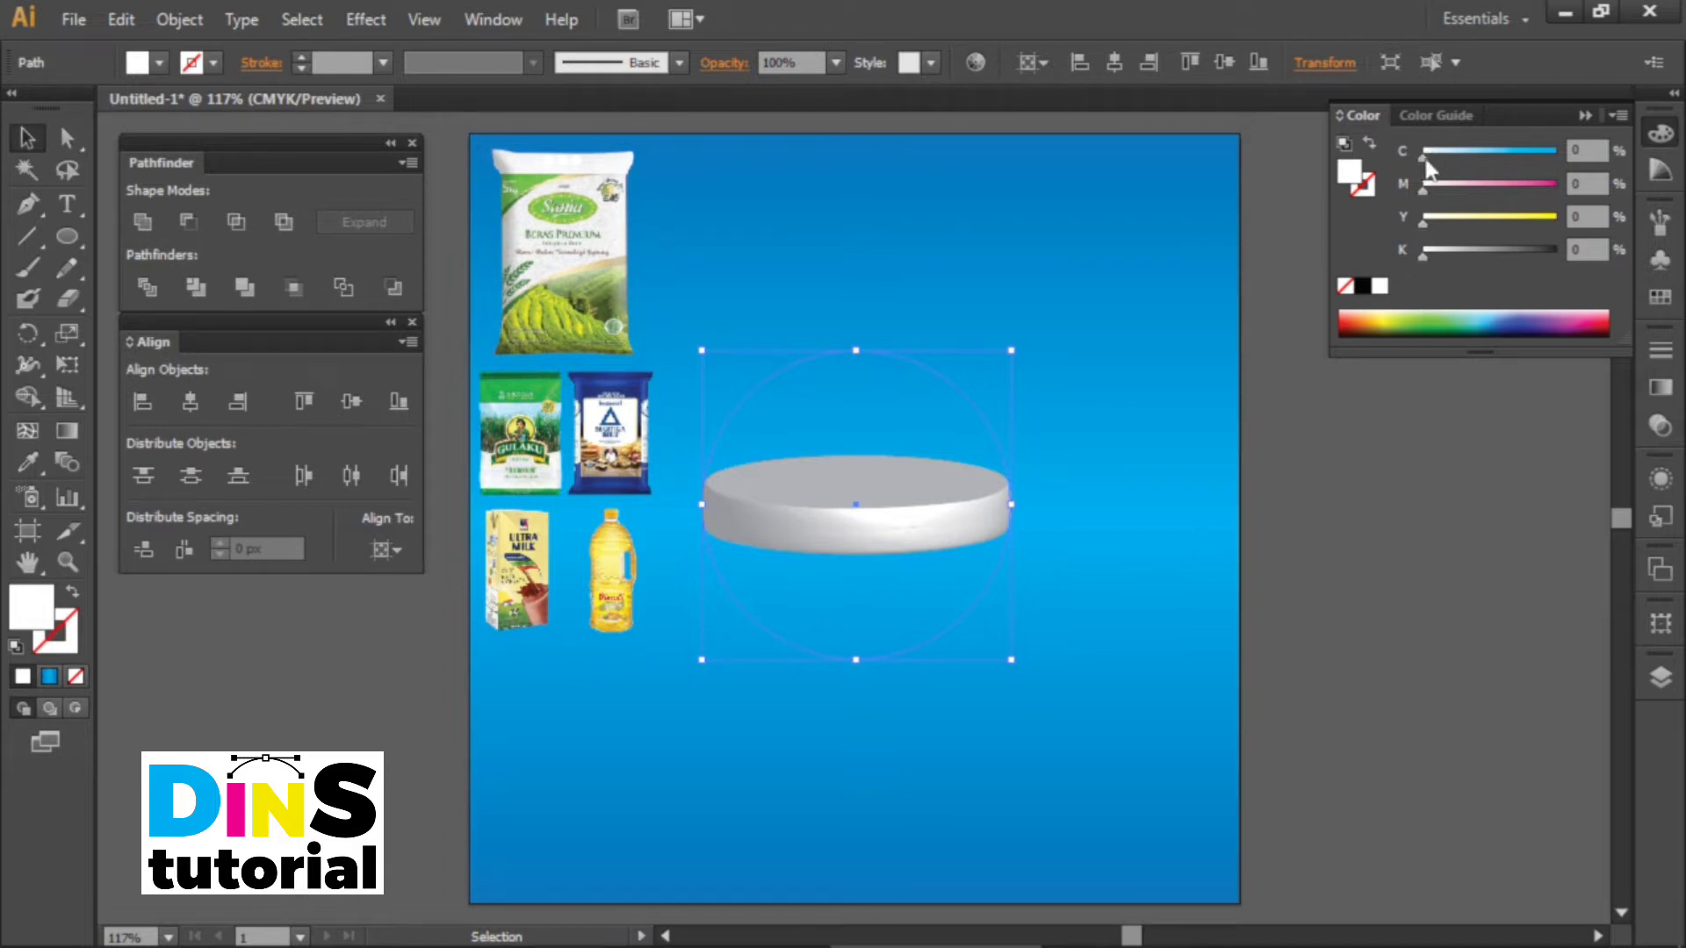
Fill the 3D disc with 100% cyan and move it straight down below the middle of the background.
left_click_drag(1423, 157, 1566, 155)
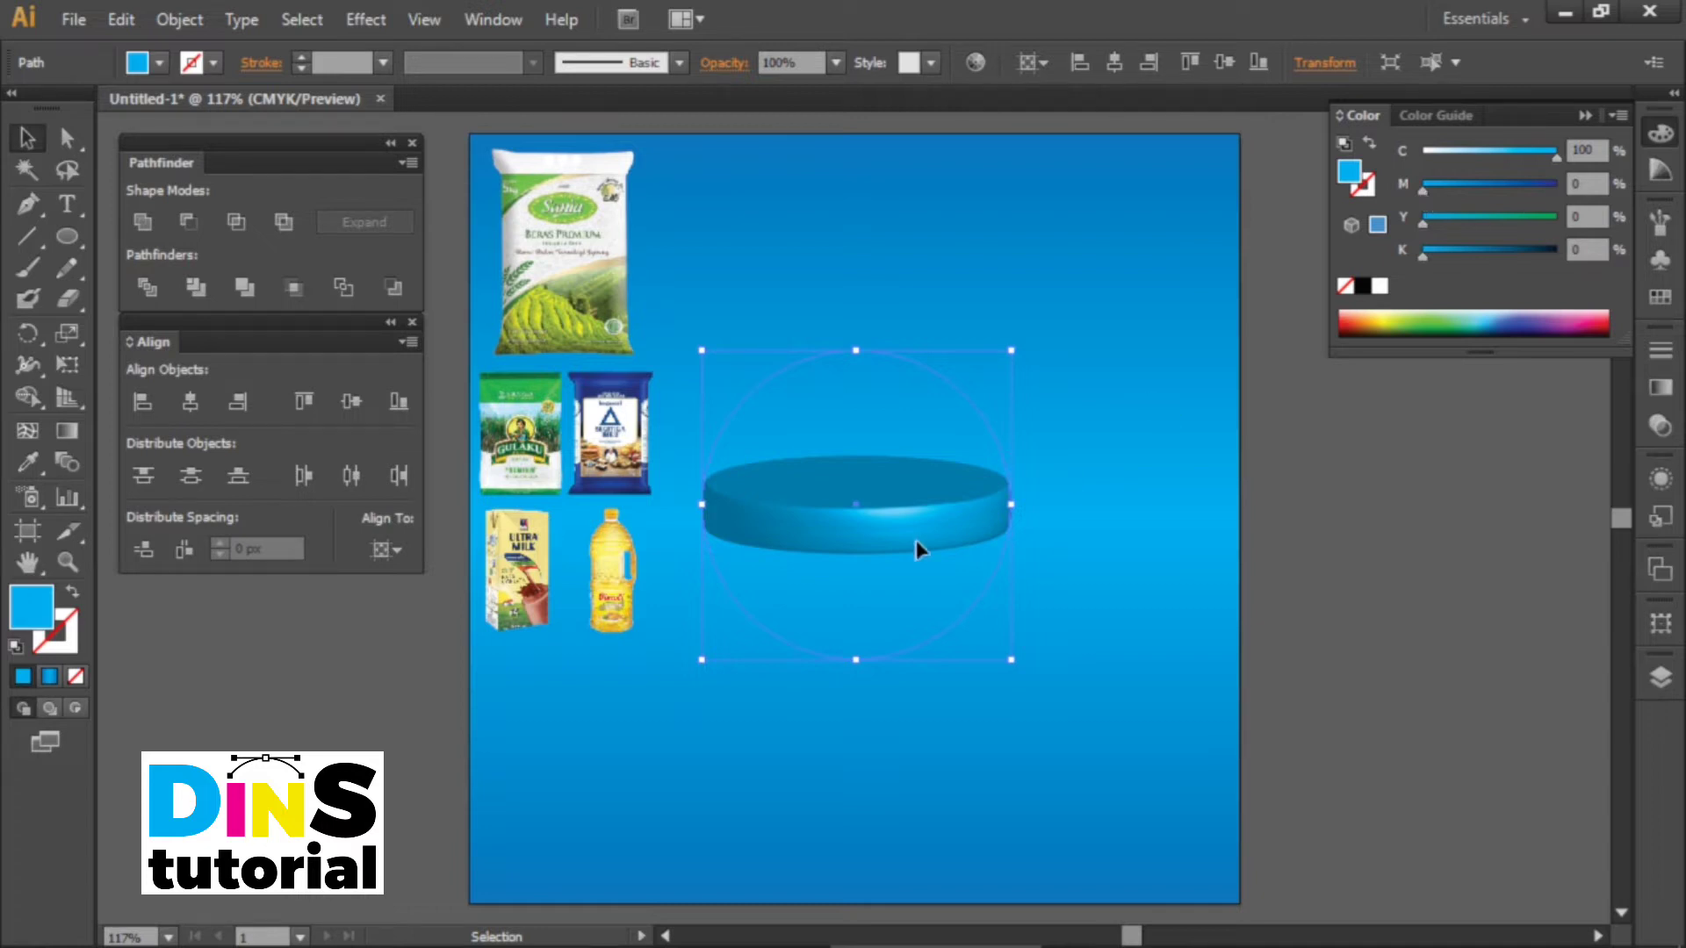
left_click_drag(915, 522, 890, 654)
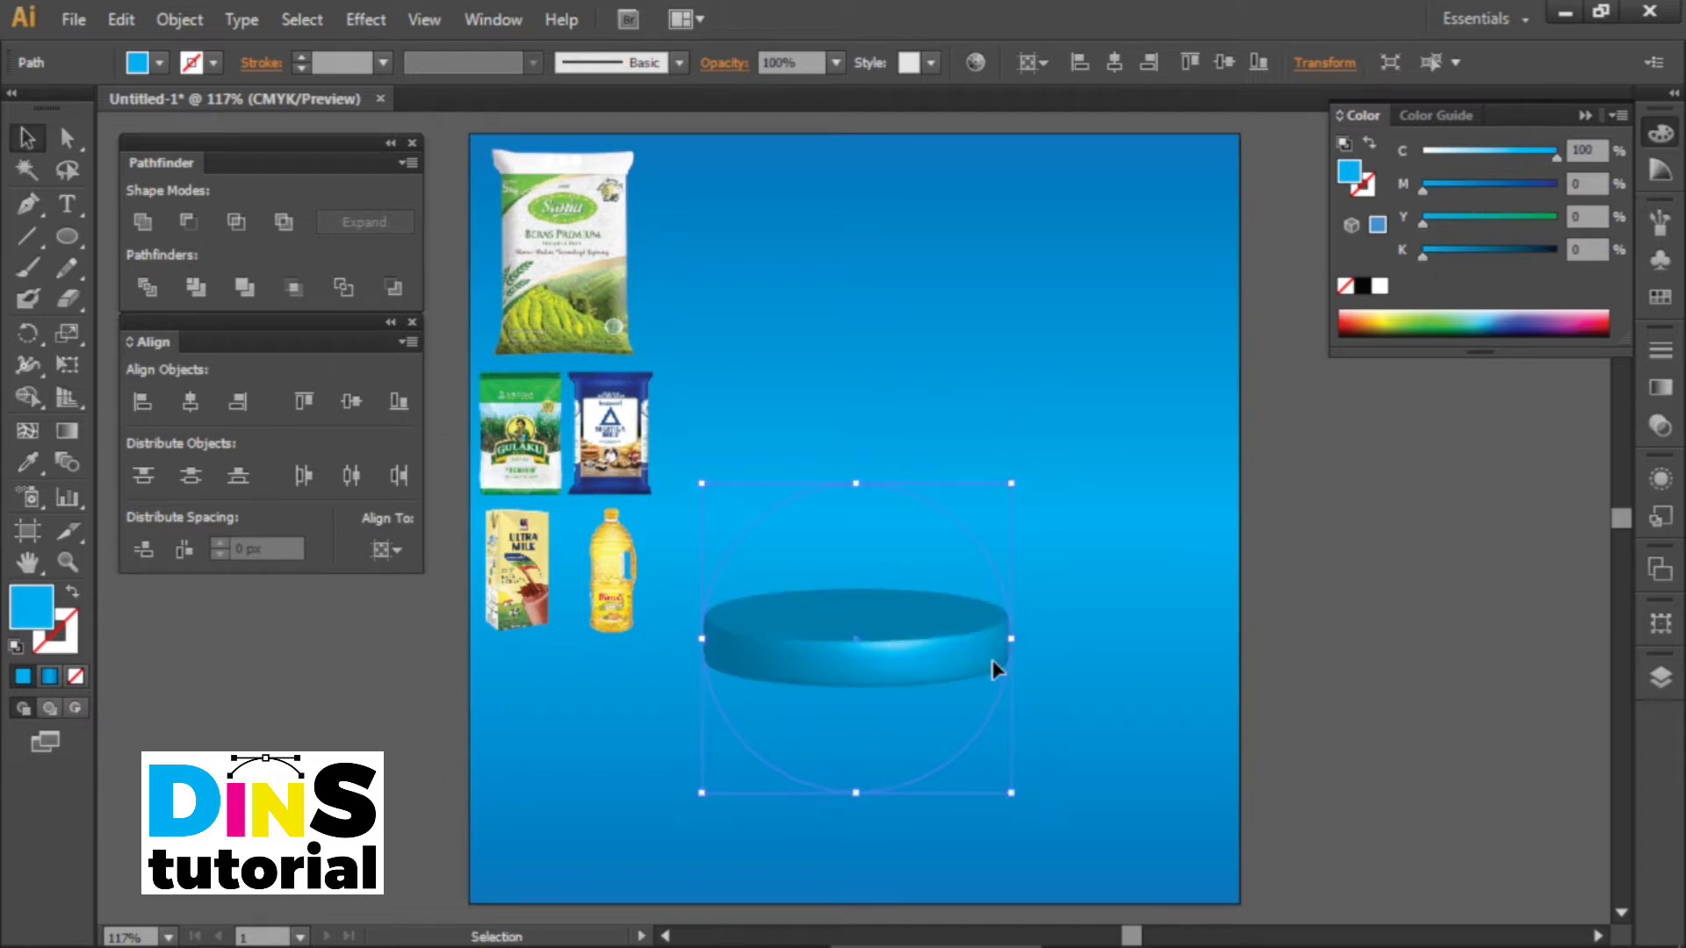
Duplicate the cyan disc directly above the original and recolour the copy to 0% cyan and 90% magenta.
left_click_drag(966, 663, 965, 595)
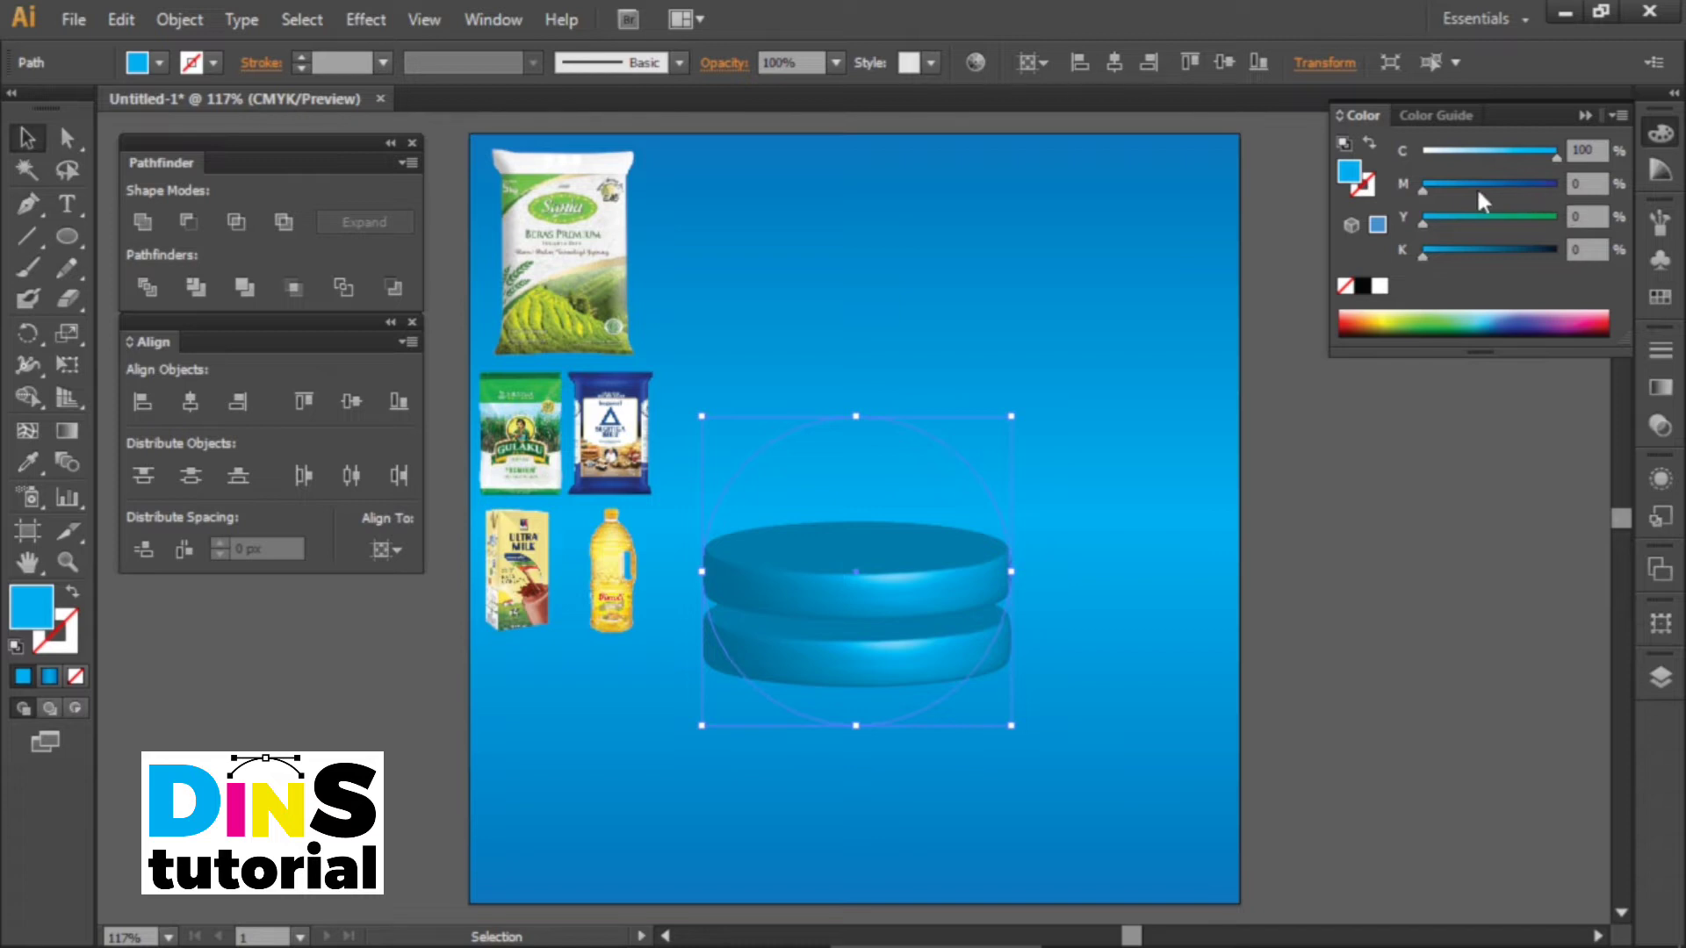
left_click_drag(1424, 190, 1537, 187)
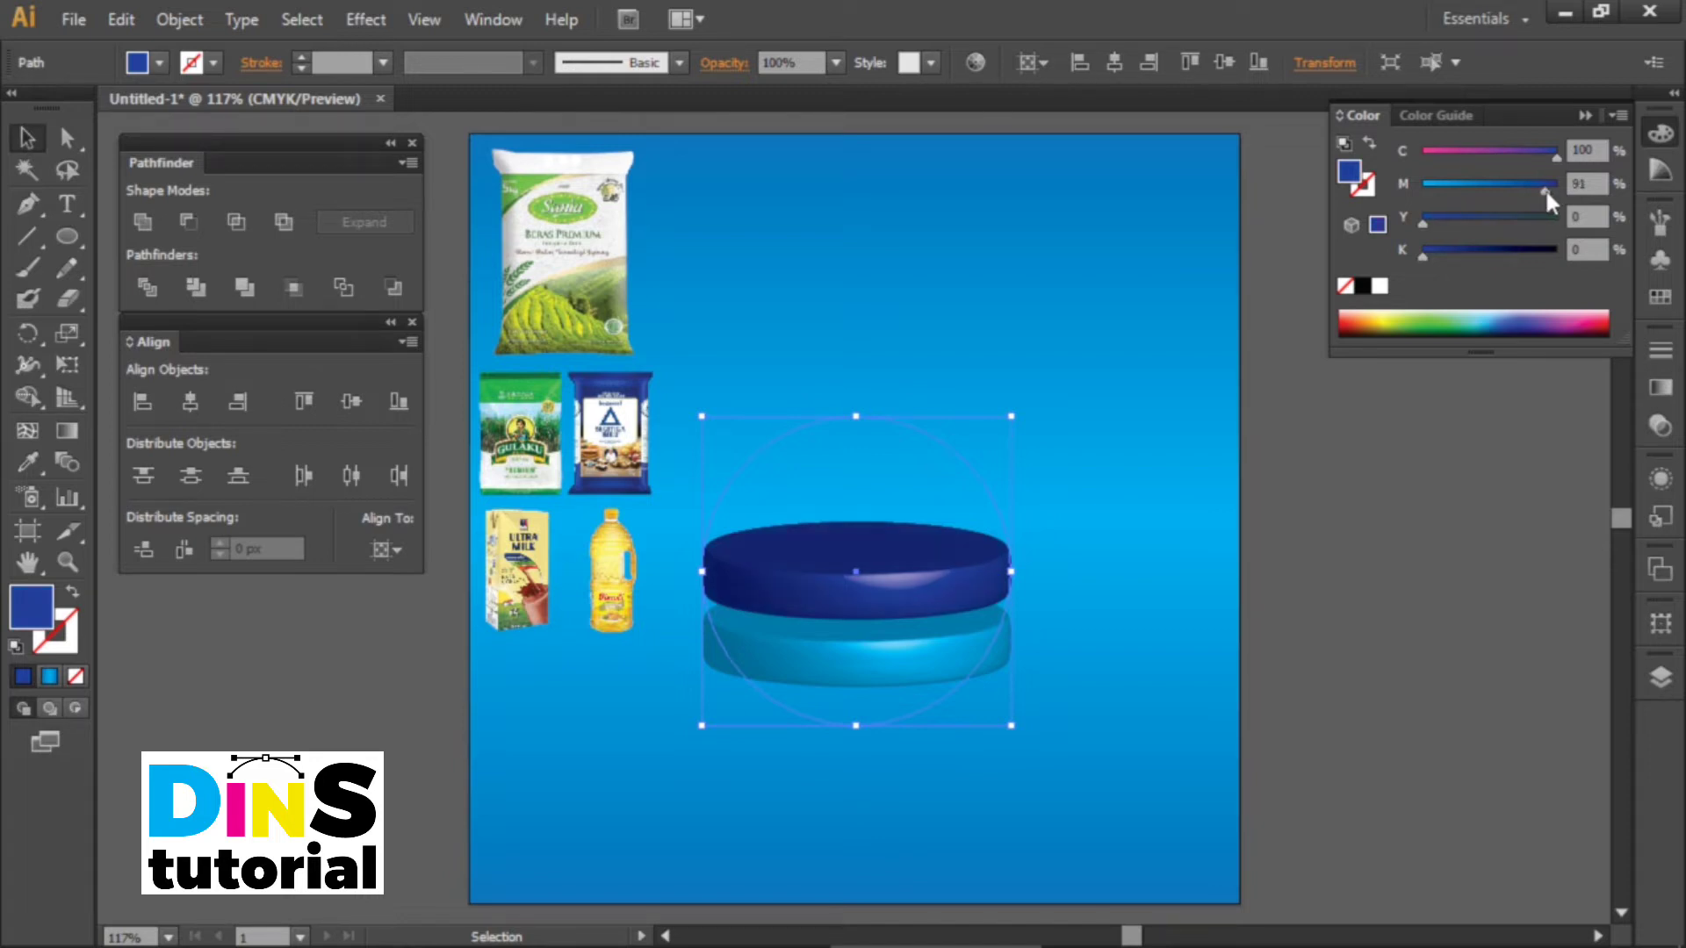
left_click_drag(1553, 156, 1360, 149)
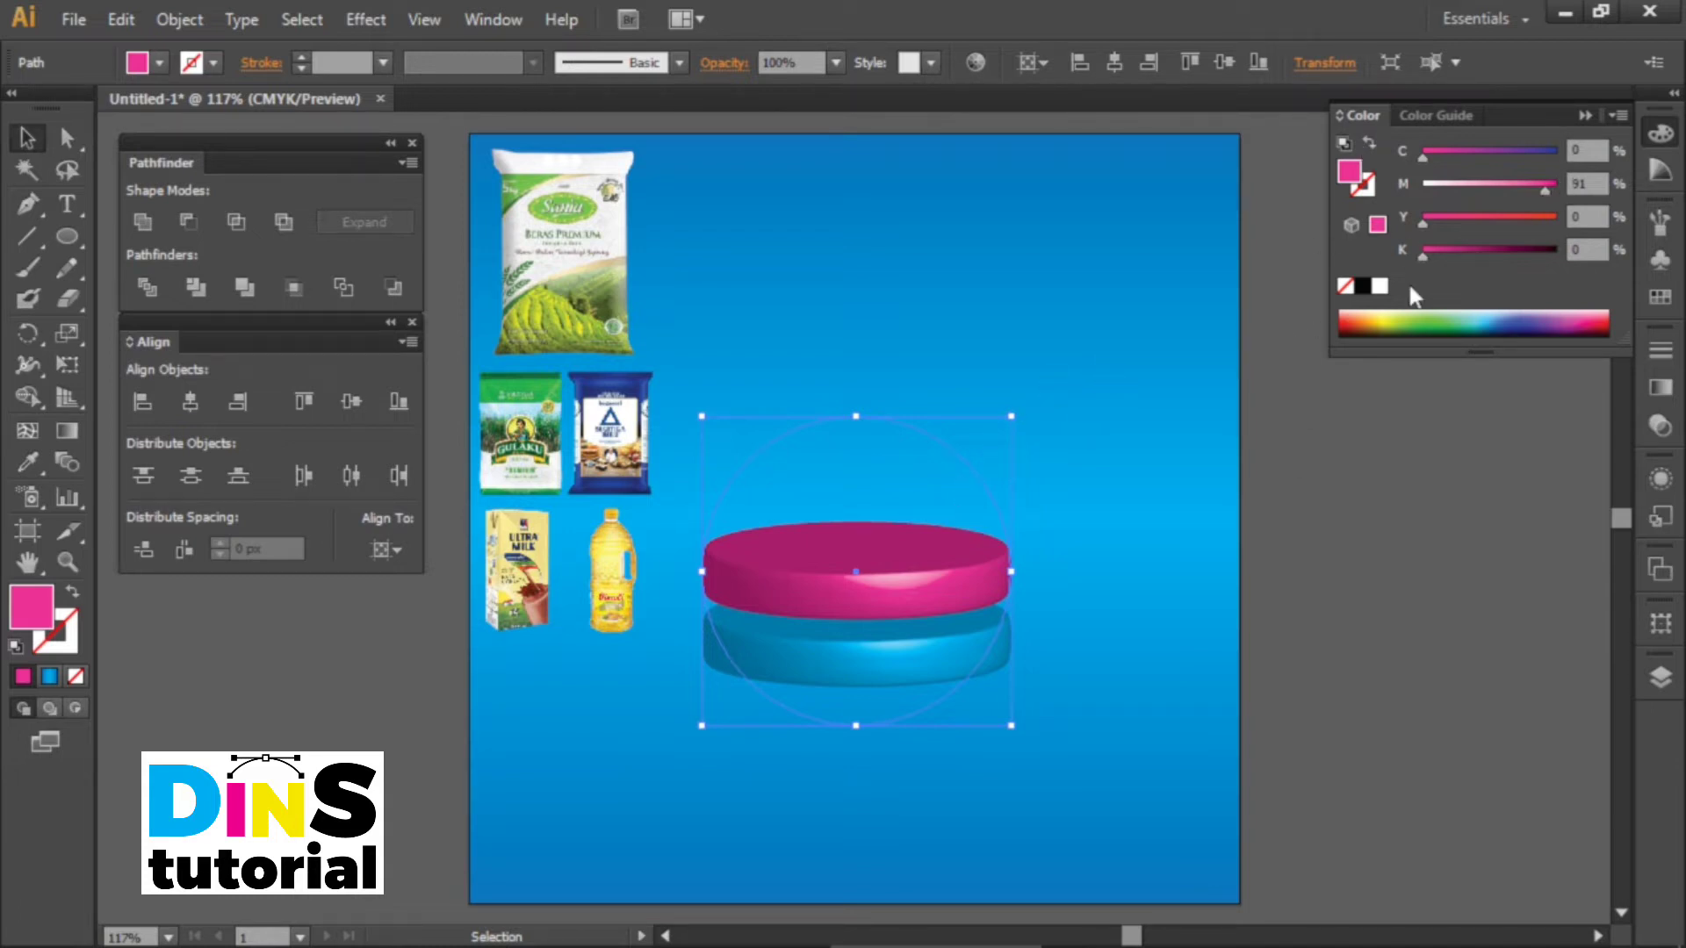
left_click(1575, 183)
type("5")
key("Return")
Shrink the magenta disc around its centre and lower it so it rests on the cyan disc as a smaller podium tier.
left_click_drag(1012, 416, 987, 436)
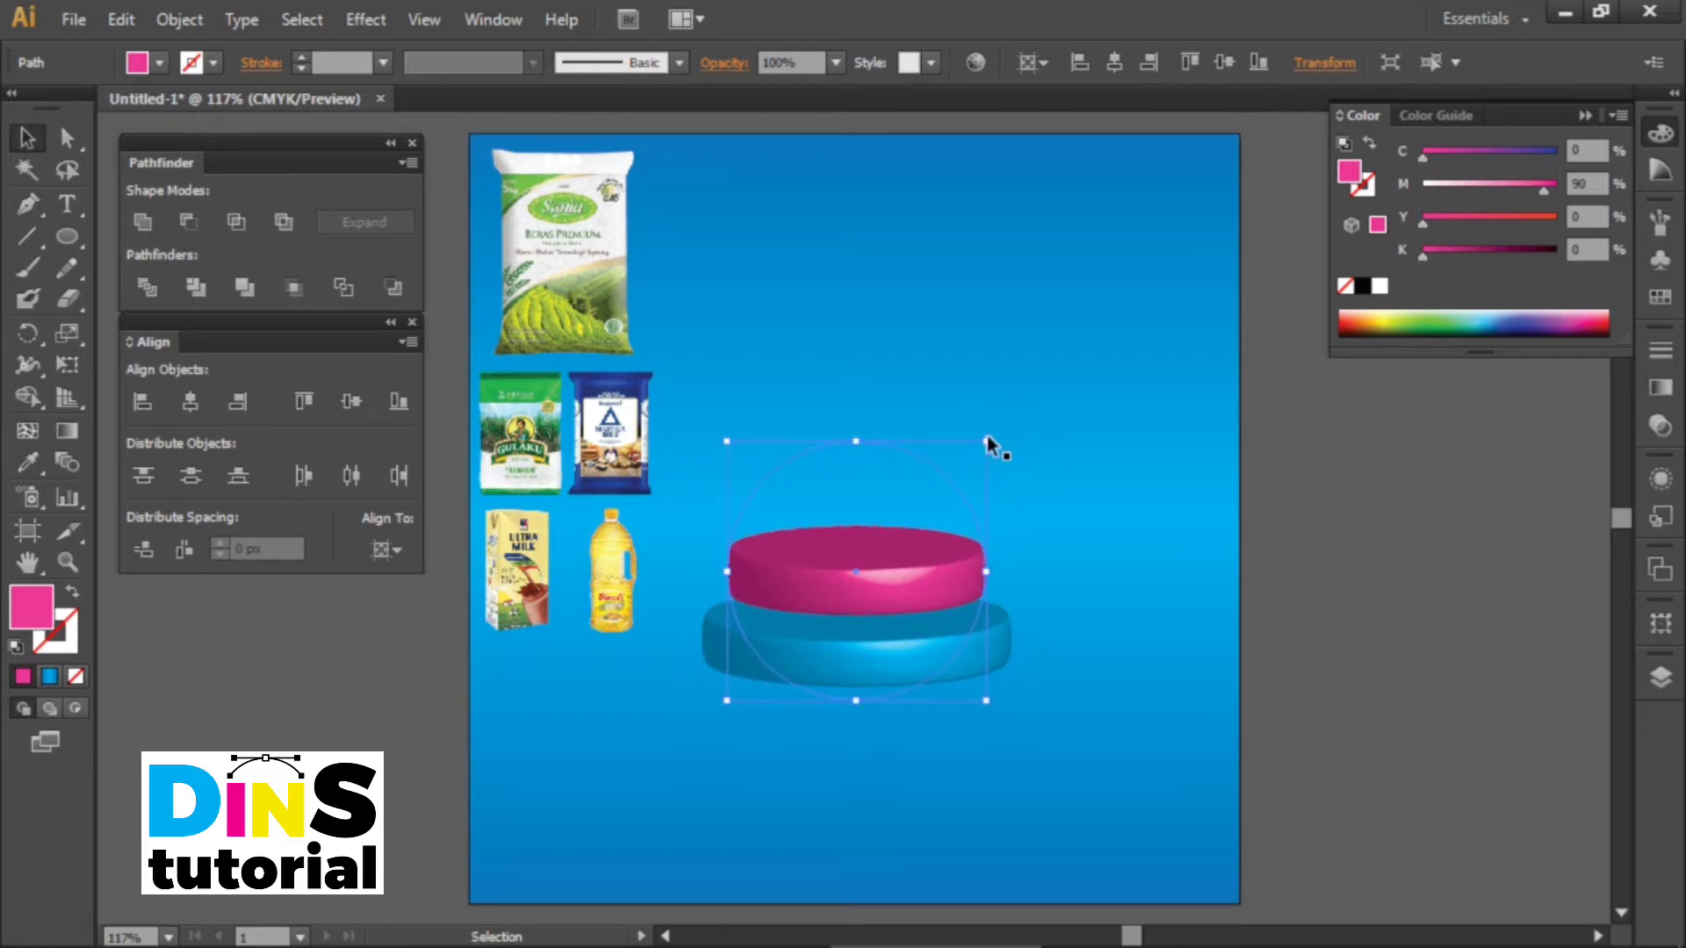
key("Down")
key("Down")
key("Down")
key("Down")
key("Down")
key("Down")
key("Down")
key("Down")
key("Down")
key("Down")
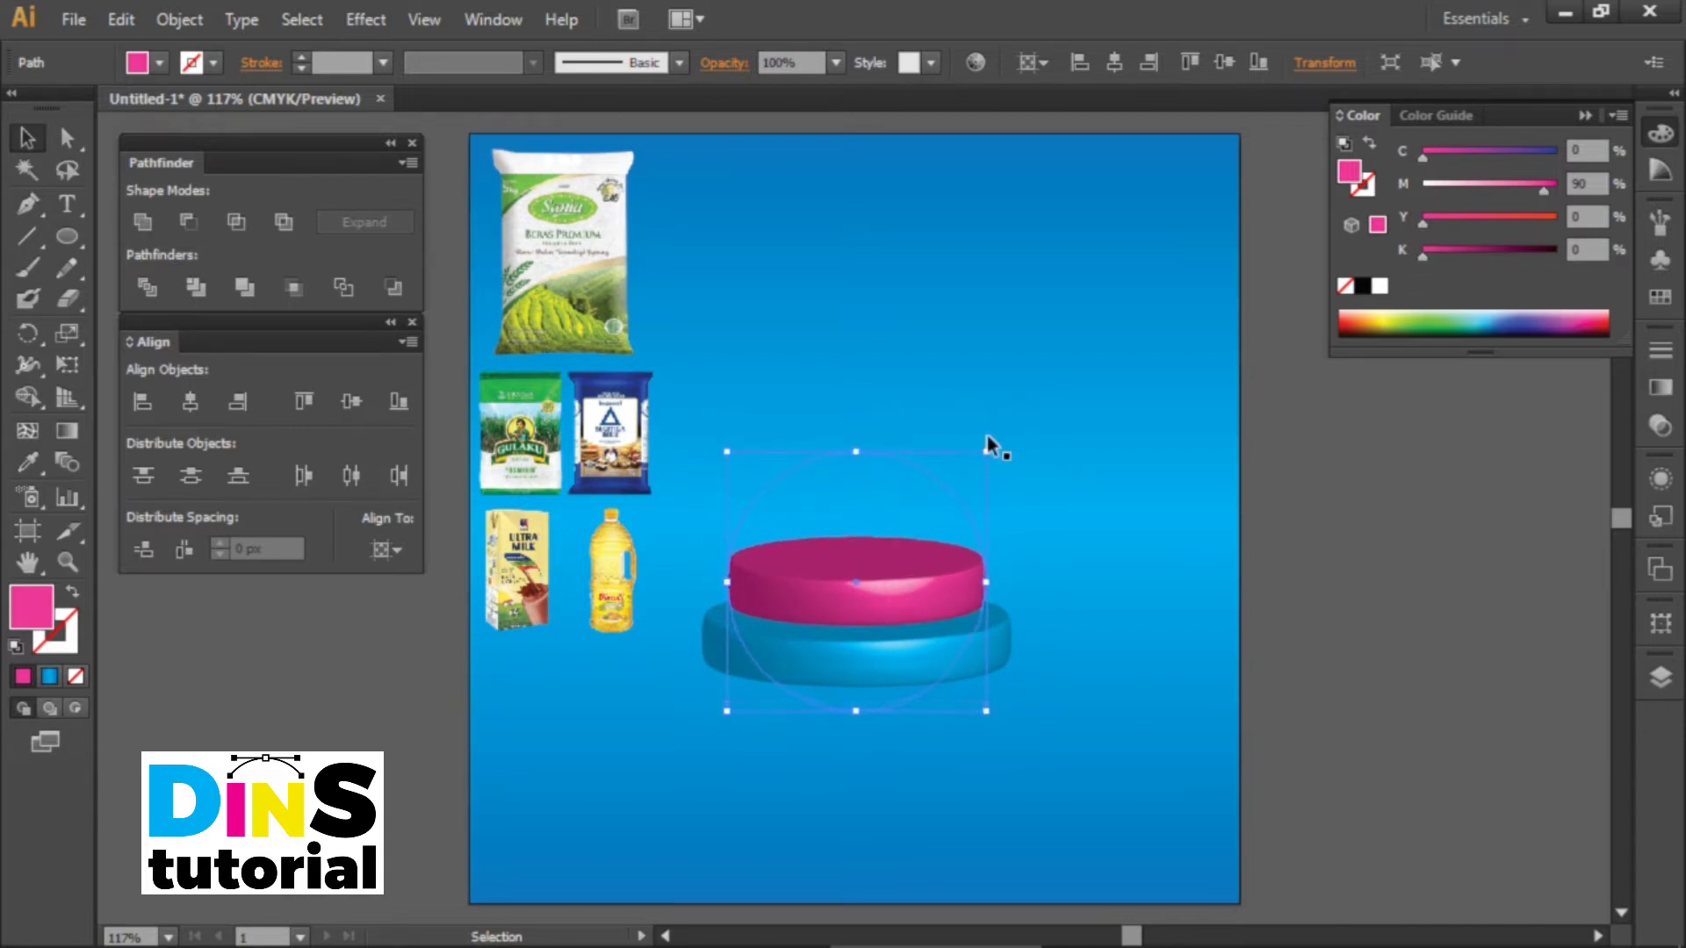
key("Down")
key("Down")
key("Down")
key("Down")
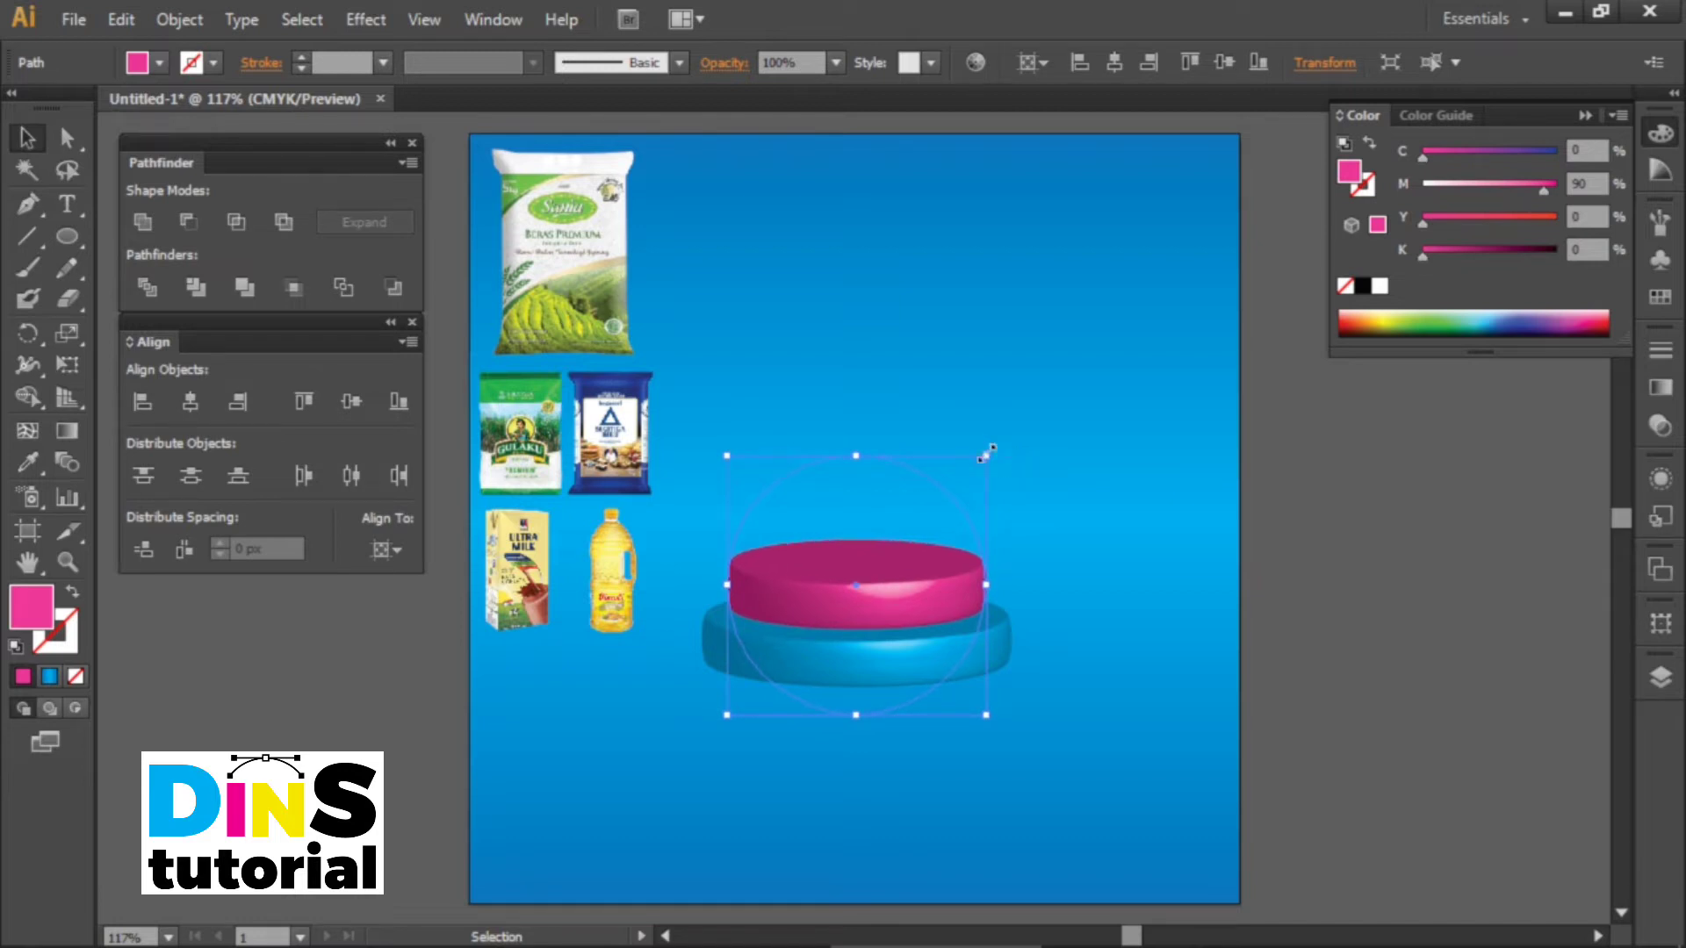
left_click_drag(987, 455, 973, 462)
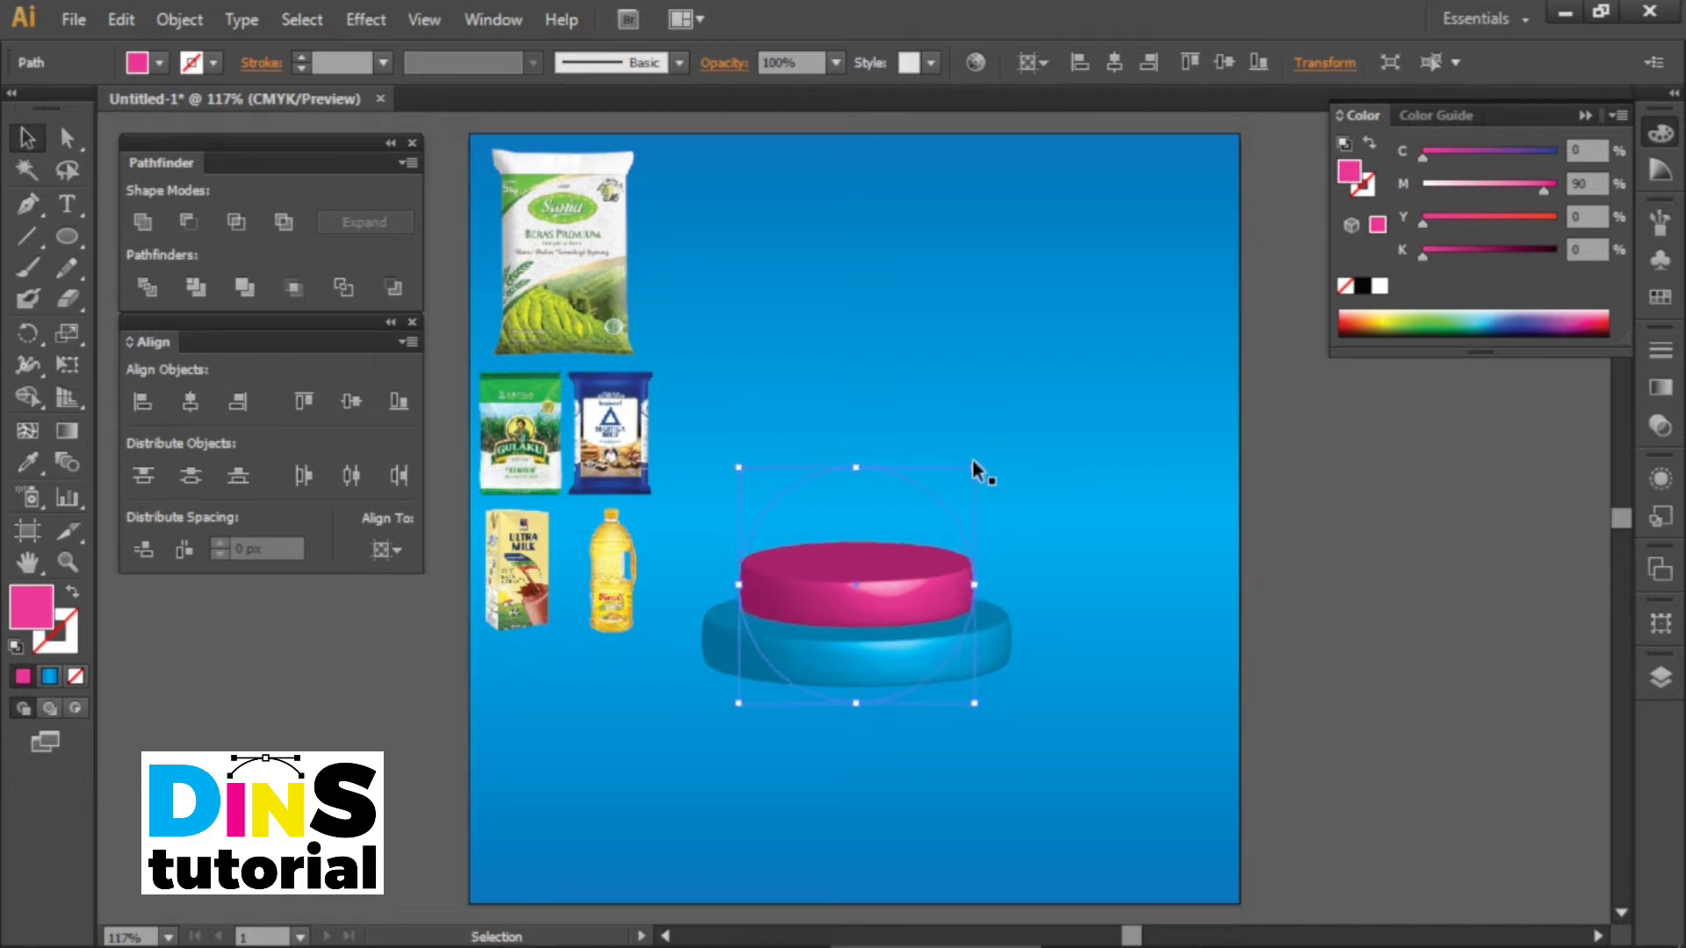
key("Down")
key("Down")
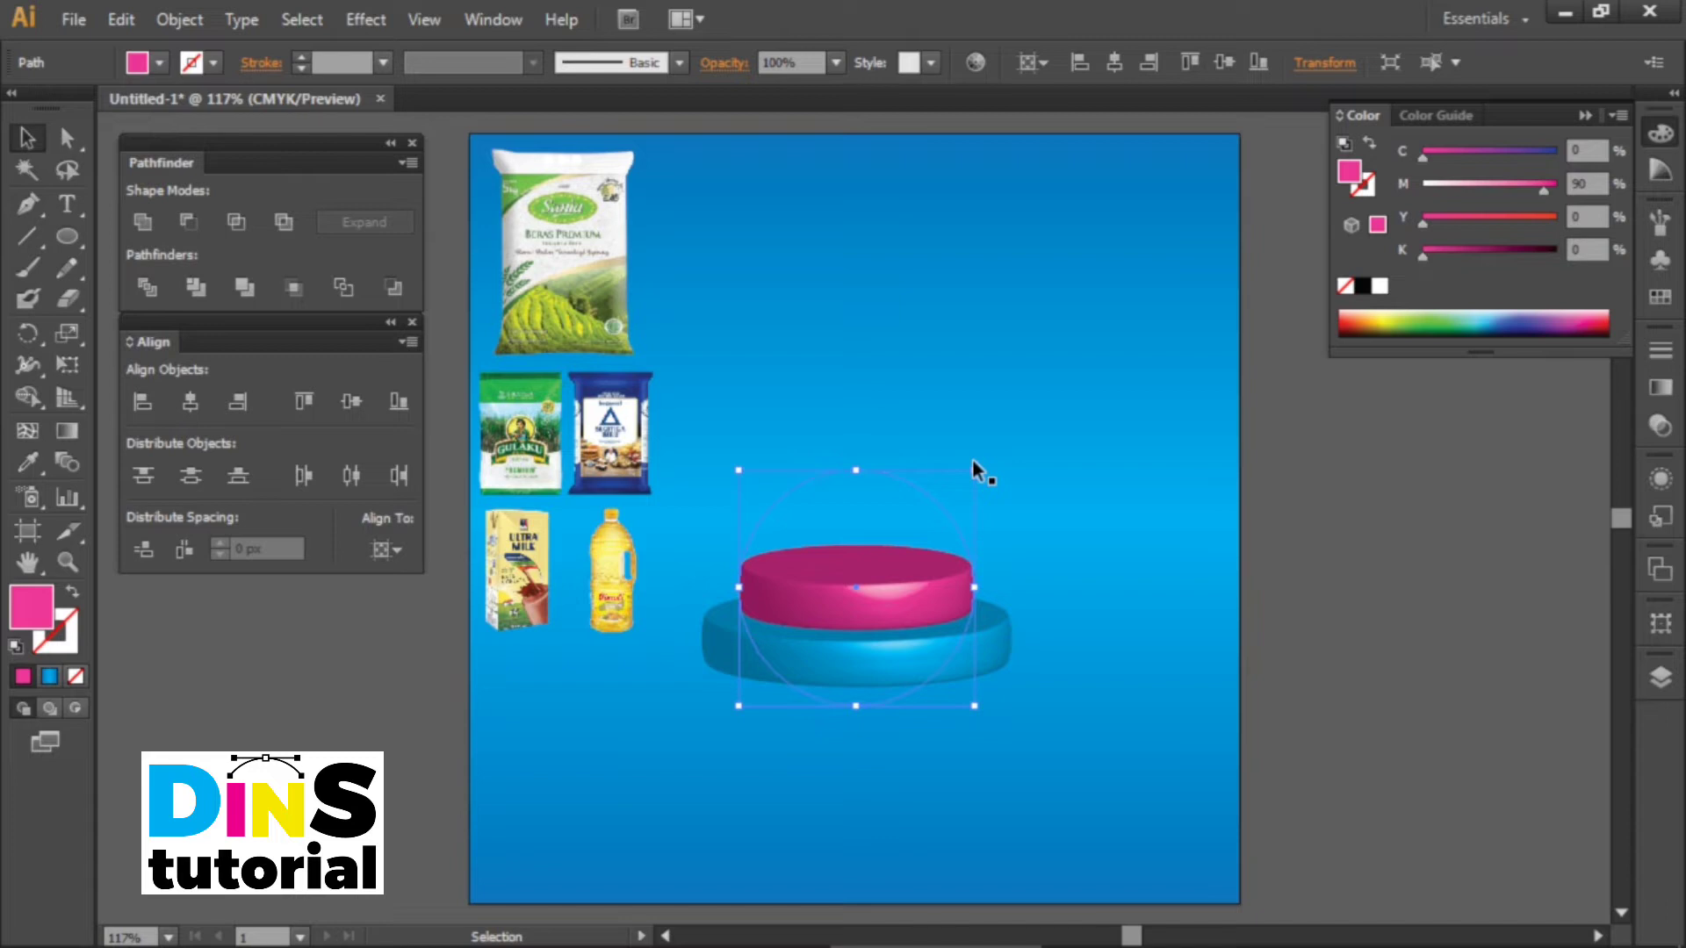
left_click(1082, 625)
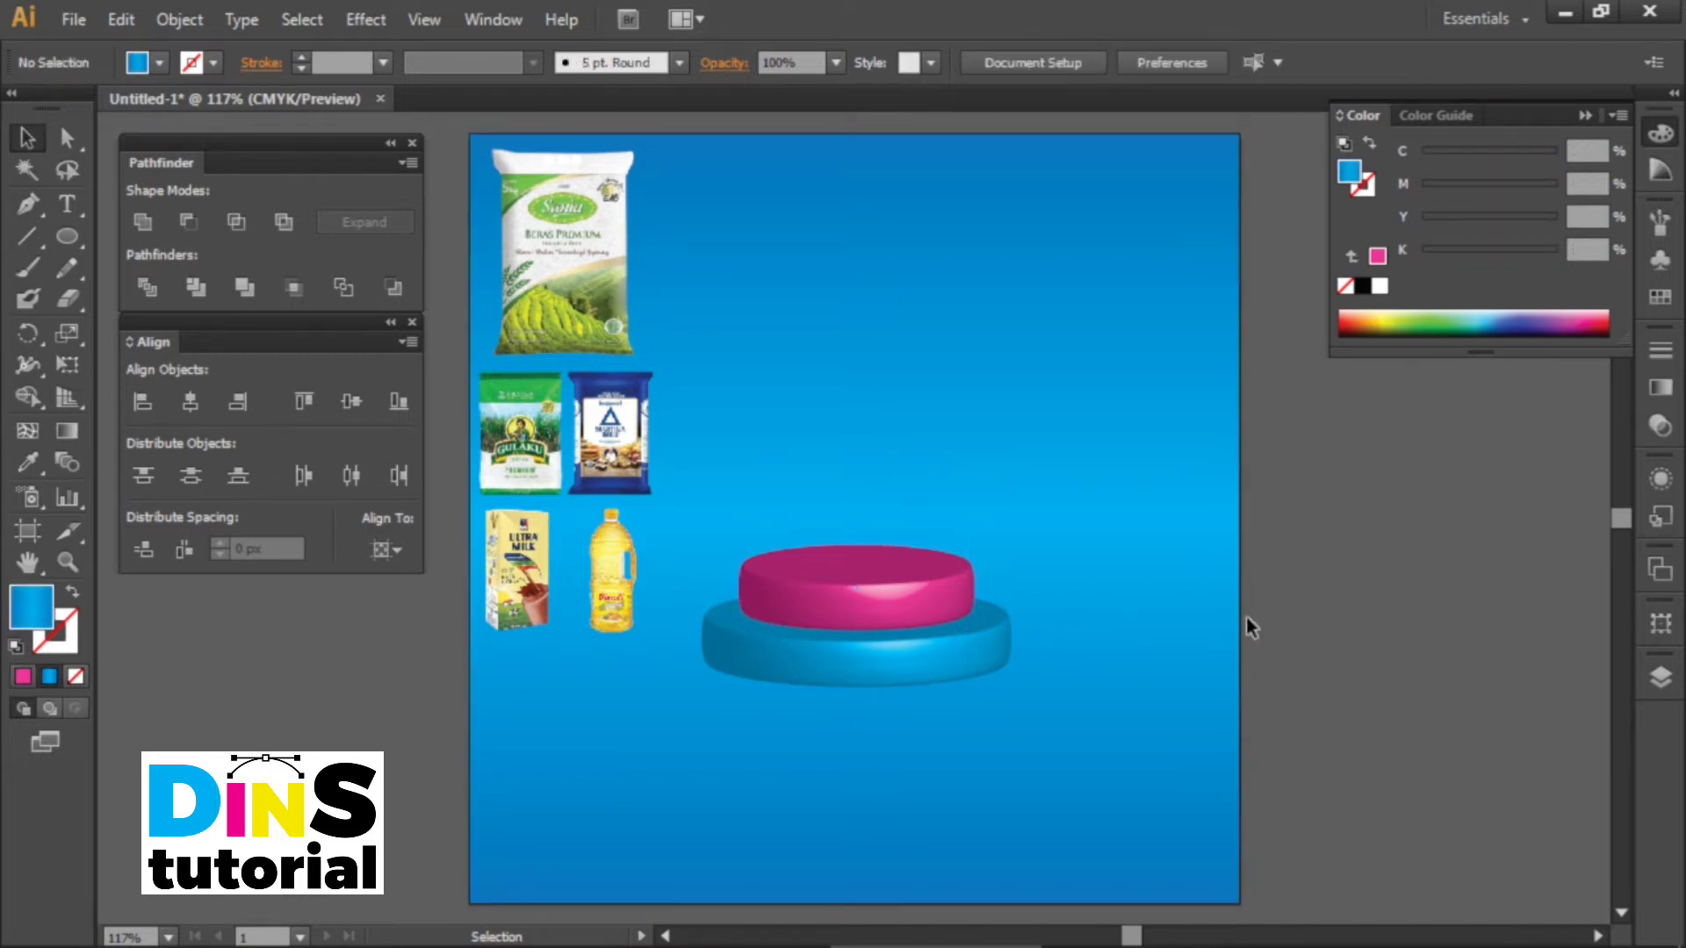
Lock the gradient background square in the layer list of Layer 1.
left_click(1175, 613)
left_click(1661, 679)
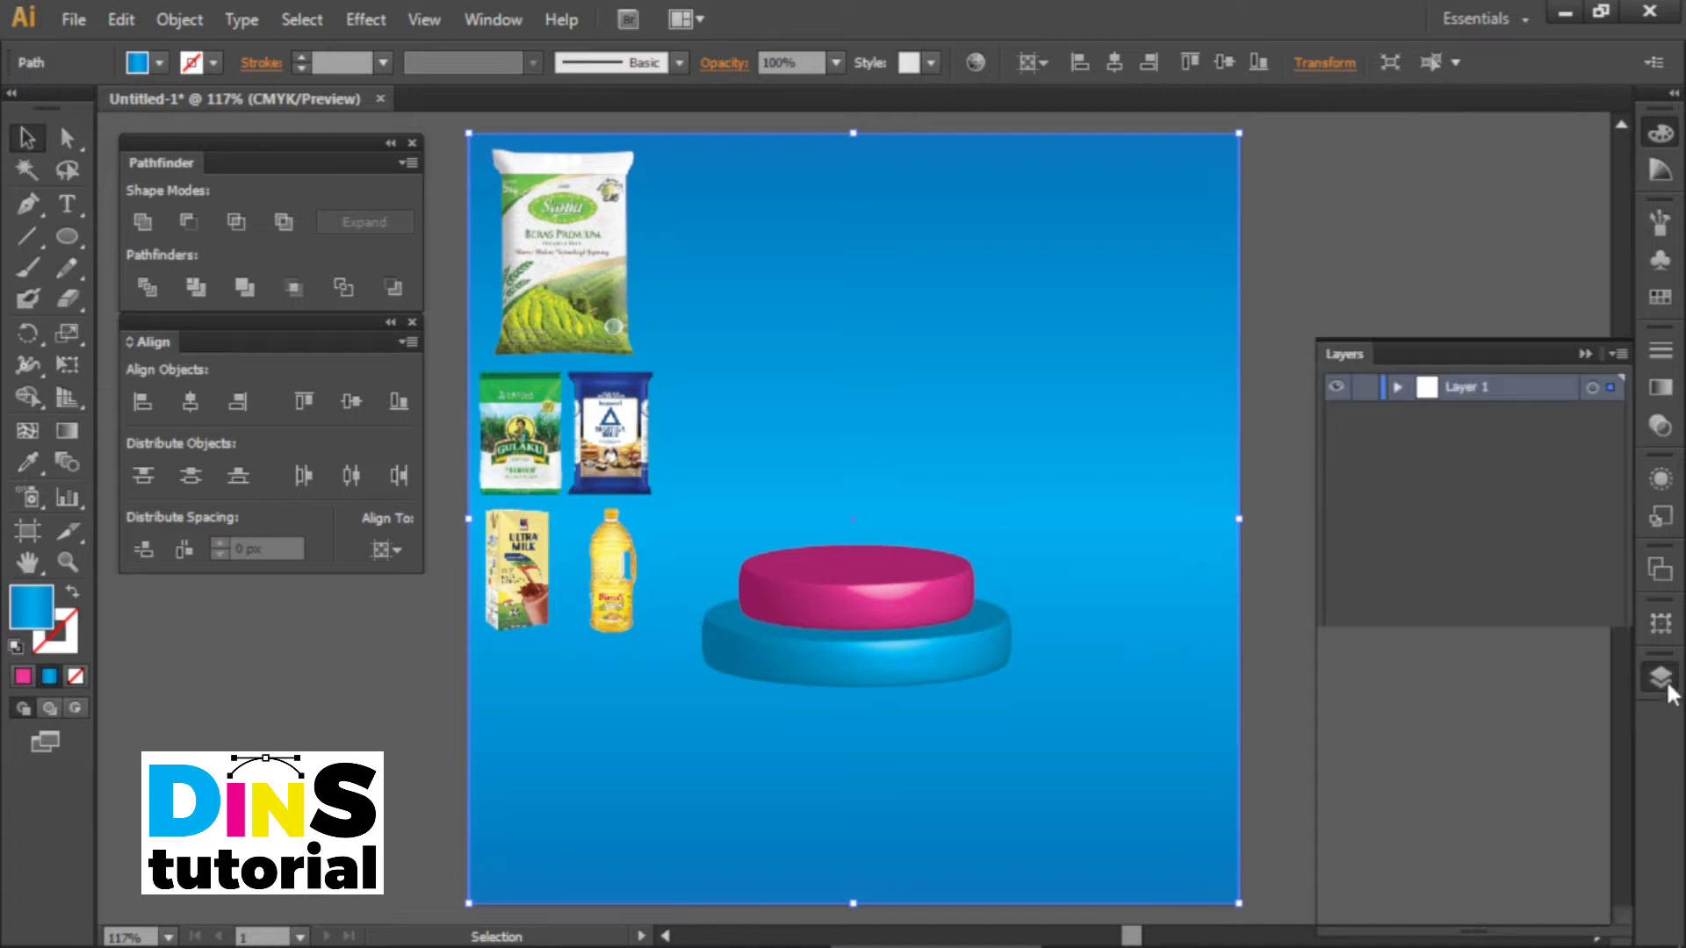
left_click(1397, 386)
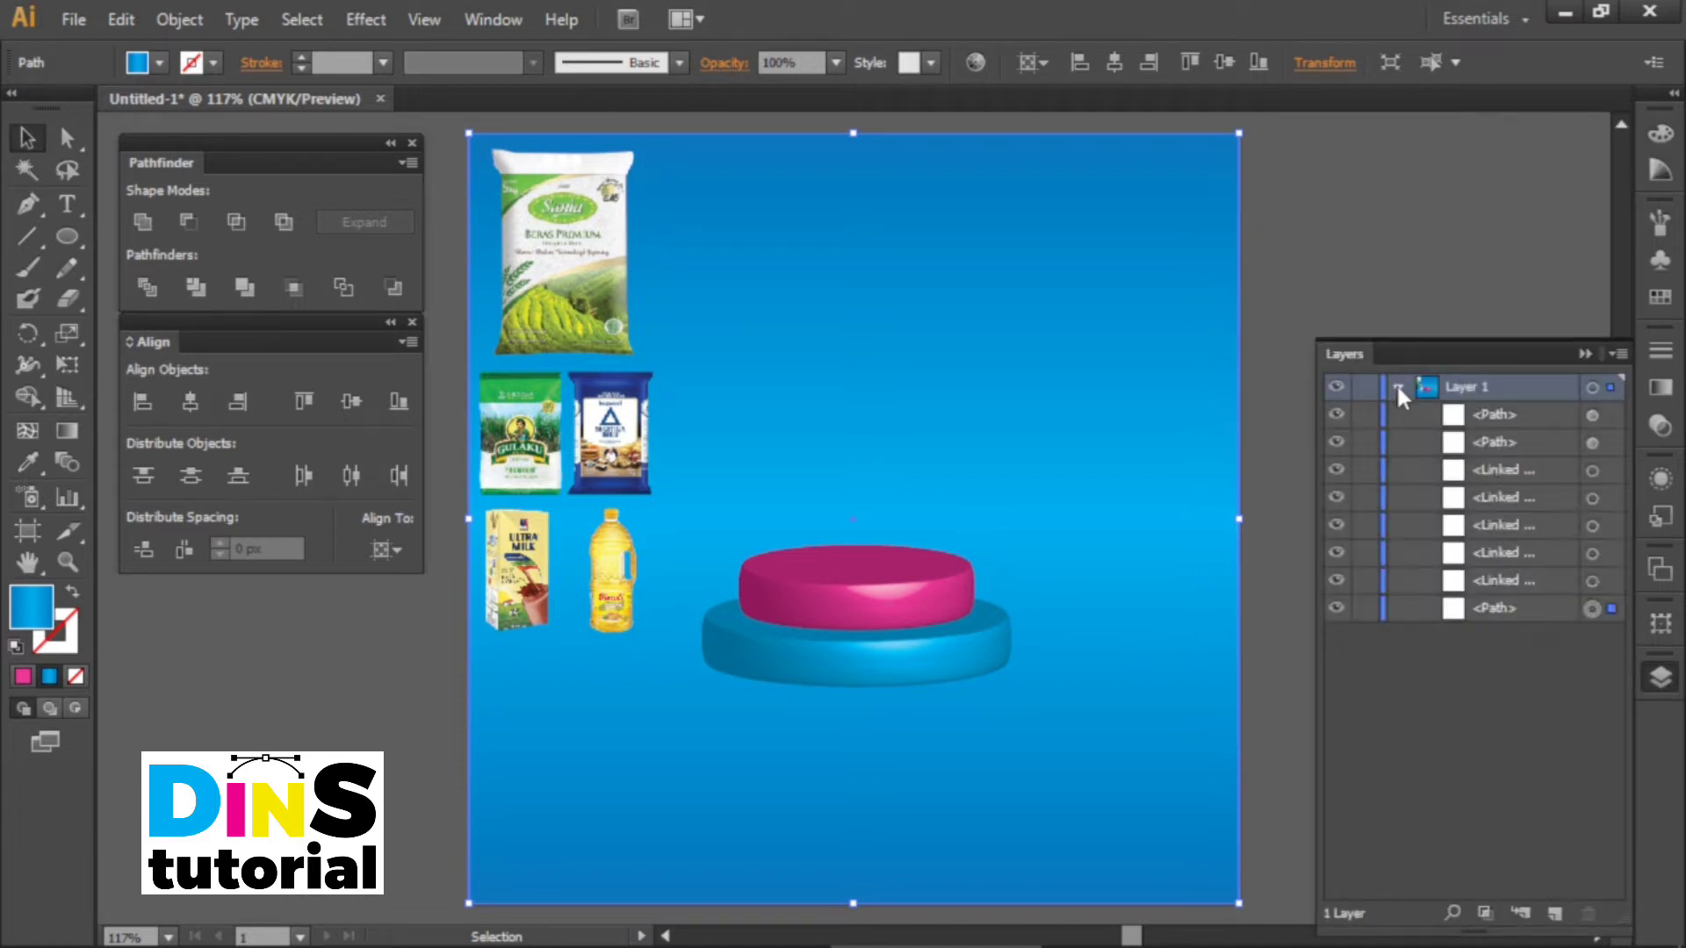
left_click(1365, 609)
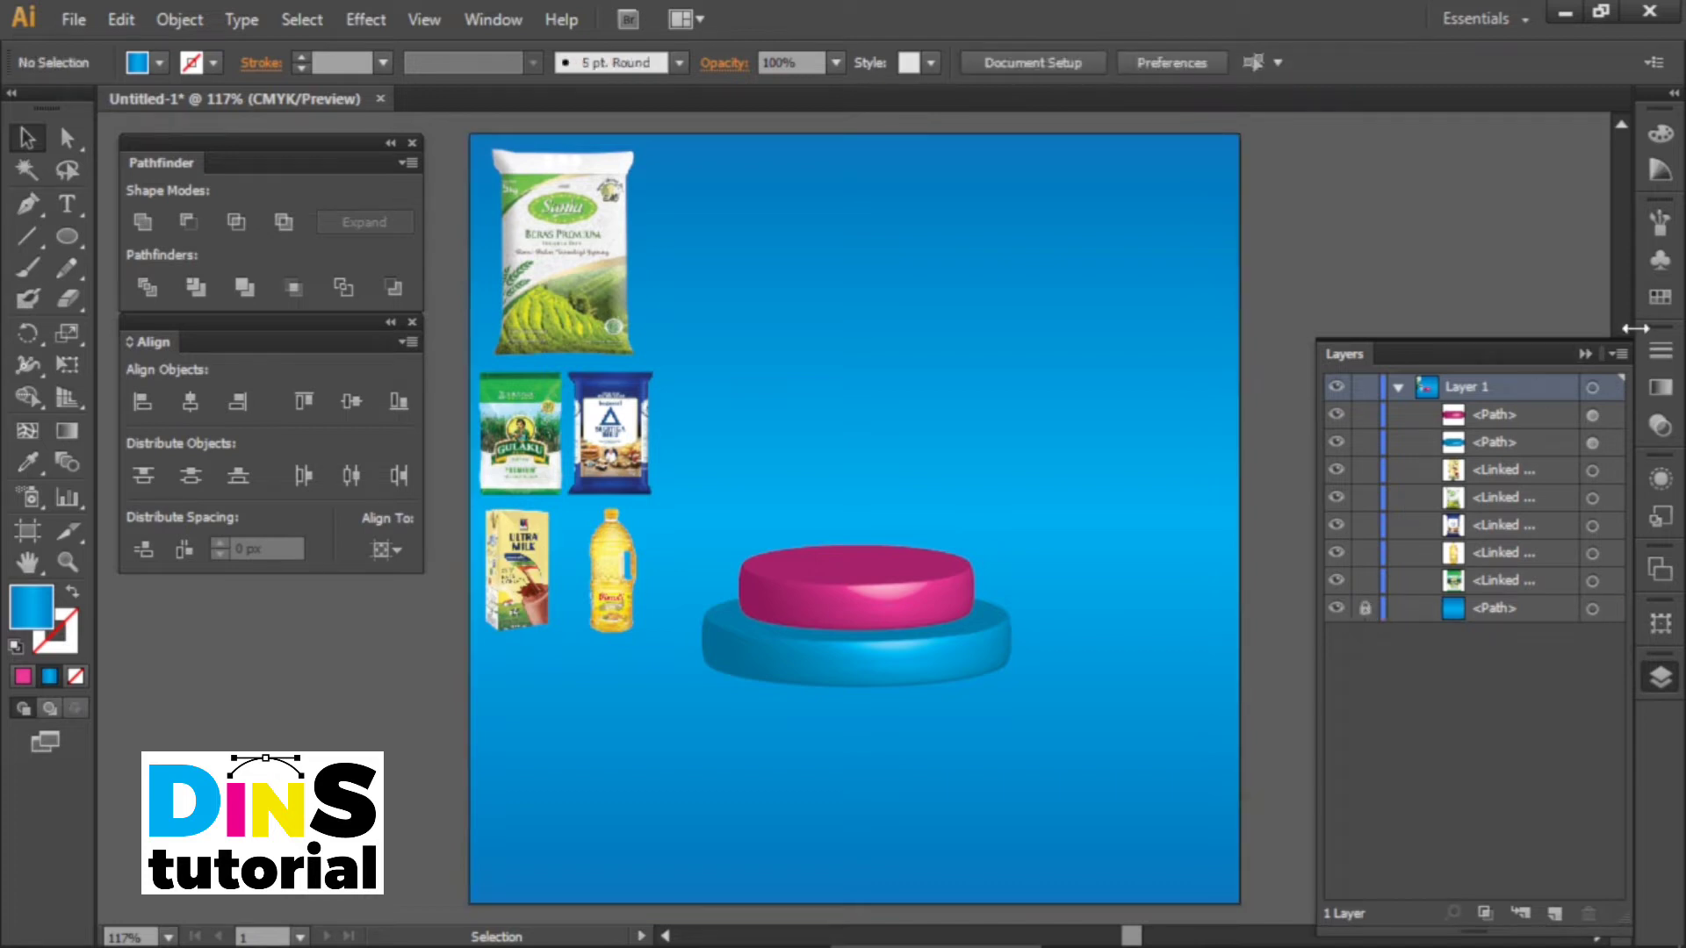
left_click(1585, 354)
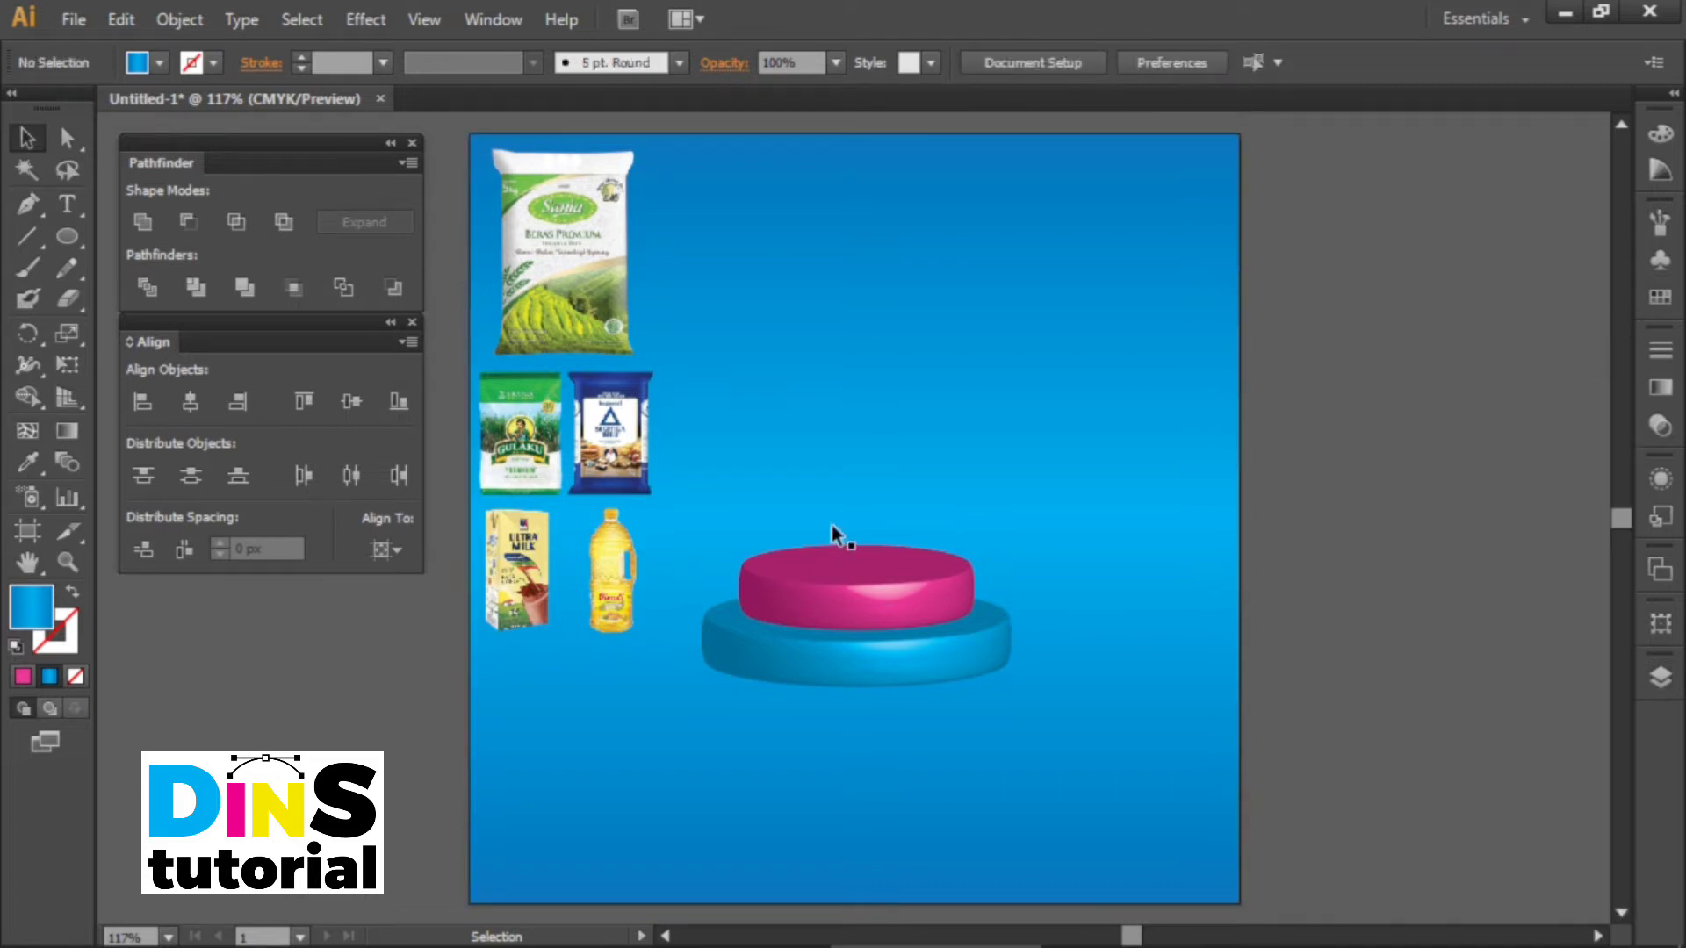
Move the rice bag onto the magenta disc and bring it to the front.
left_click(579, 266)
left_click_drag(564, 249, 853, 445)
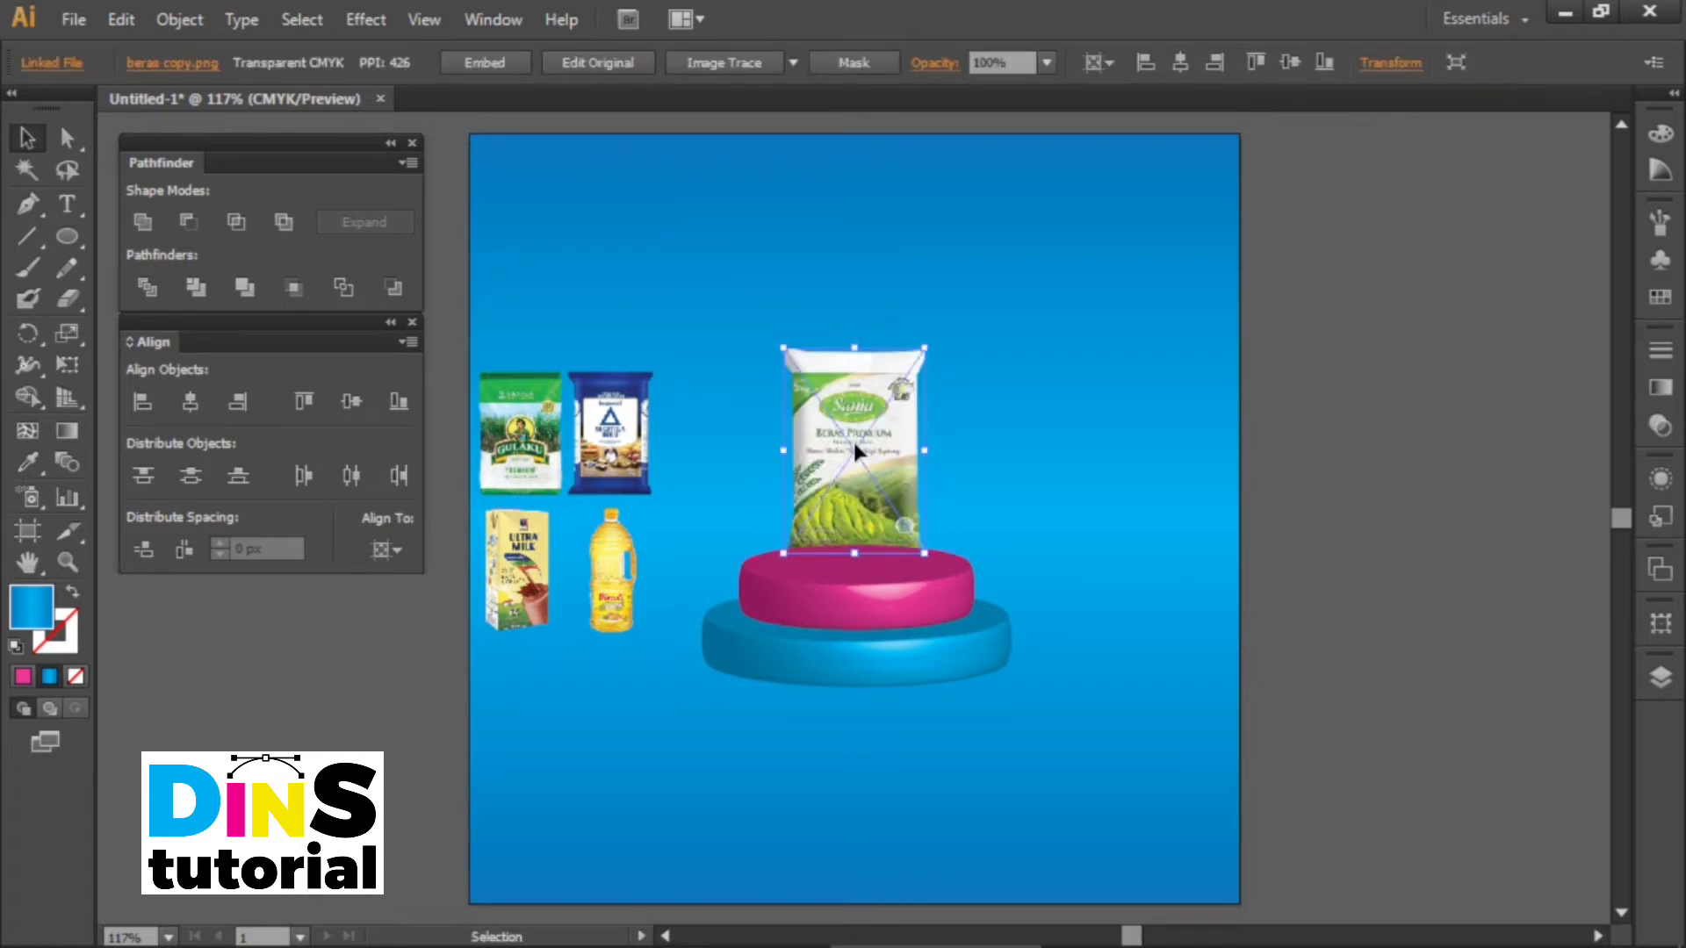
right_click(855, 445)
mouse_move(982, 606)
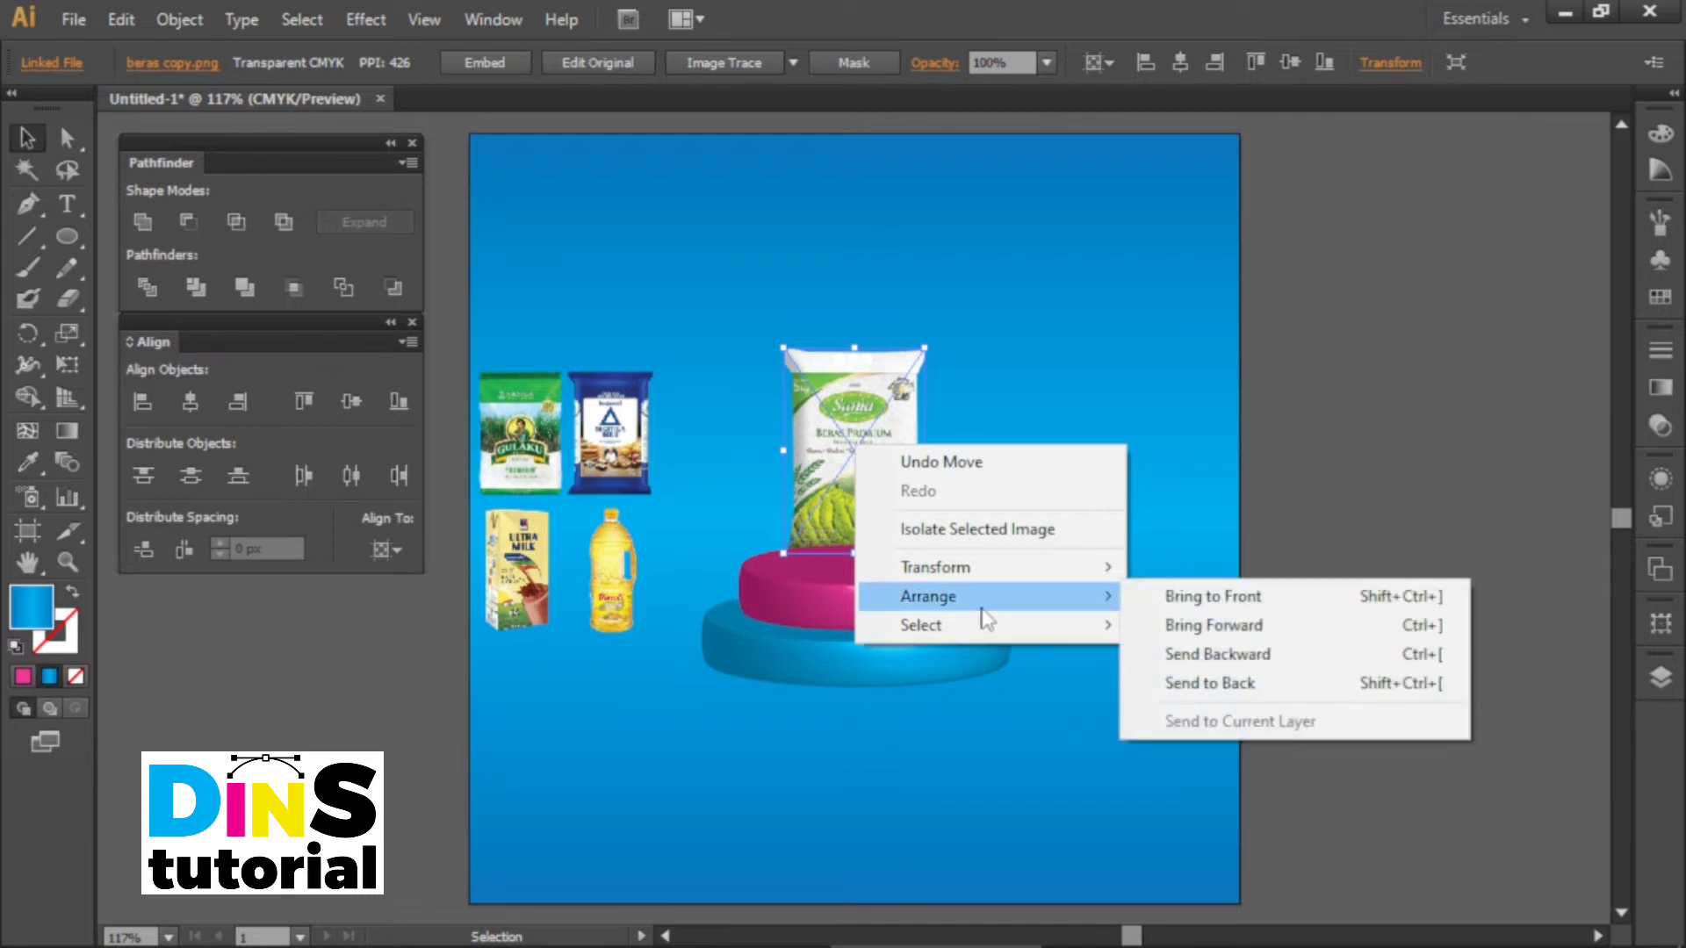
left_click(1155, 596)
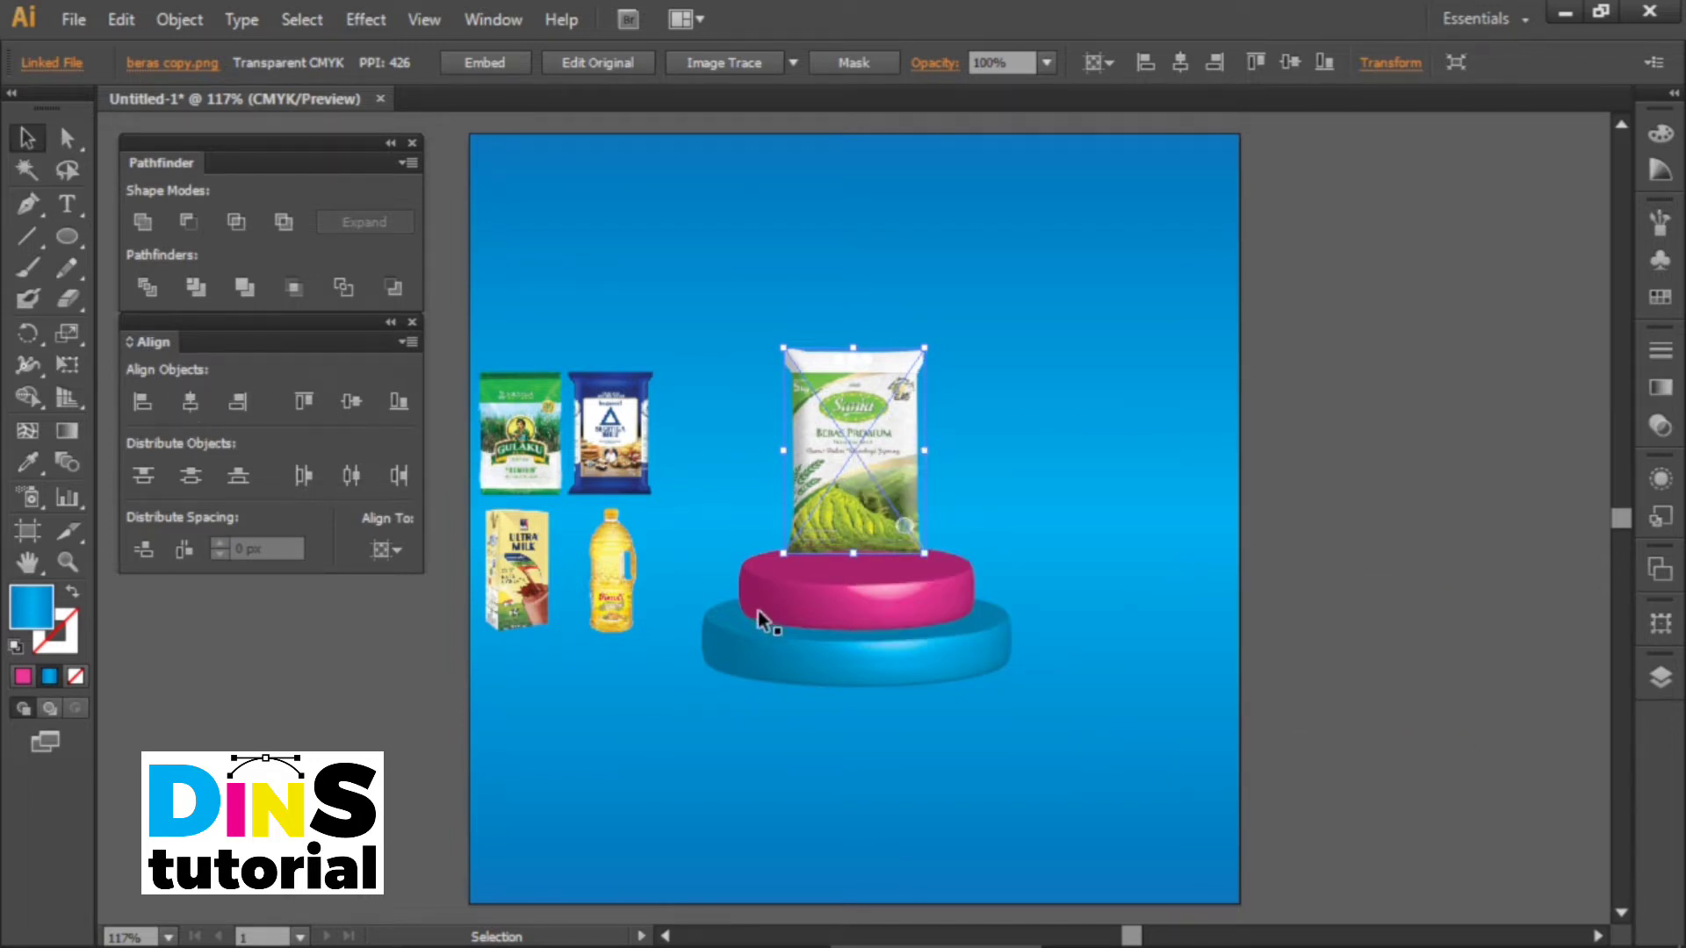
Select both podium discs and align them by their horizontal centres.
left_click(694, 576)
left_click(865, 676)
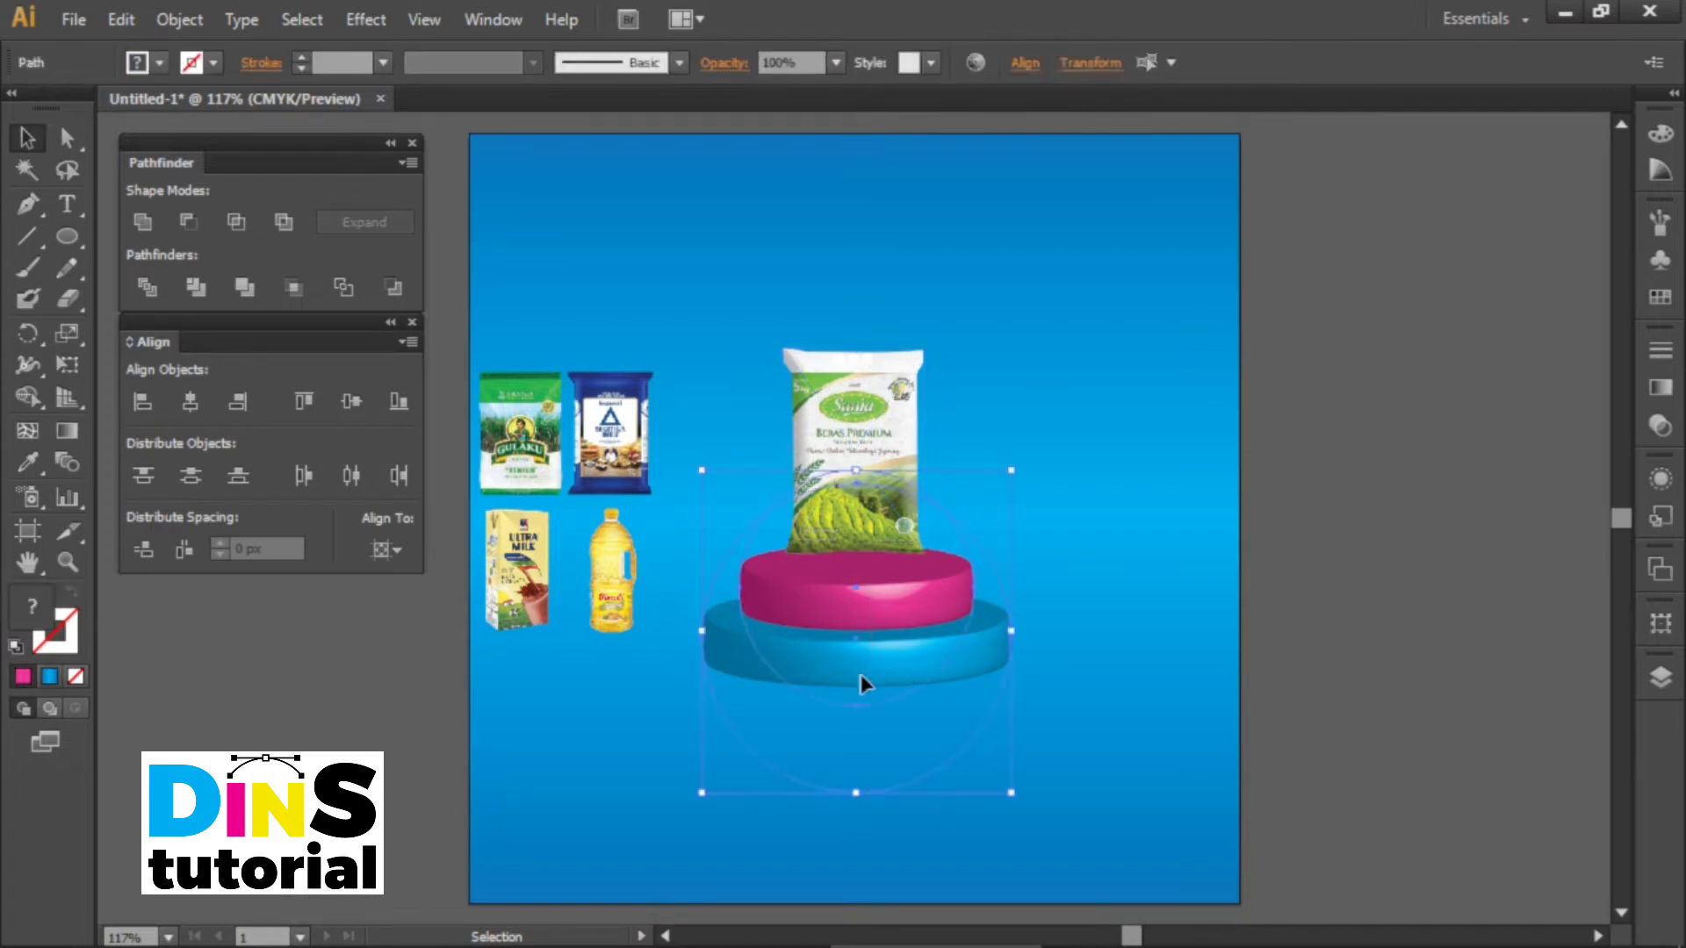
left_click(190, 402)
Place the green Gulaku sugar pack before the left part of the rice bag and bring it to the front.
left_click(608, 435)
left_click_drag(518, 433, 791, 516)
right_click(791, 513)
mouse_move(917, 663)
left_click(1132, 663)
Place the blue flour pack beside the sugar pack on the podium and bring it to the front.
left_click(607, 437)
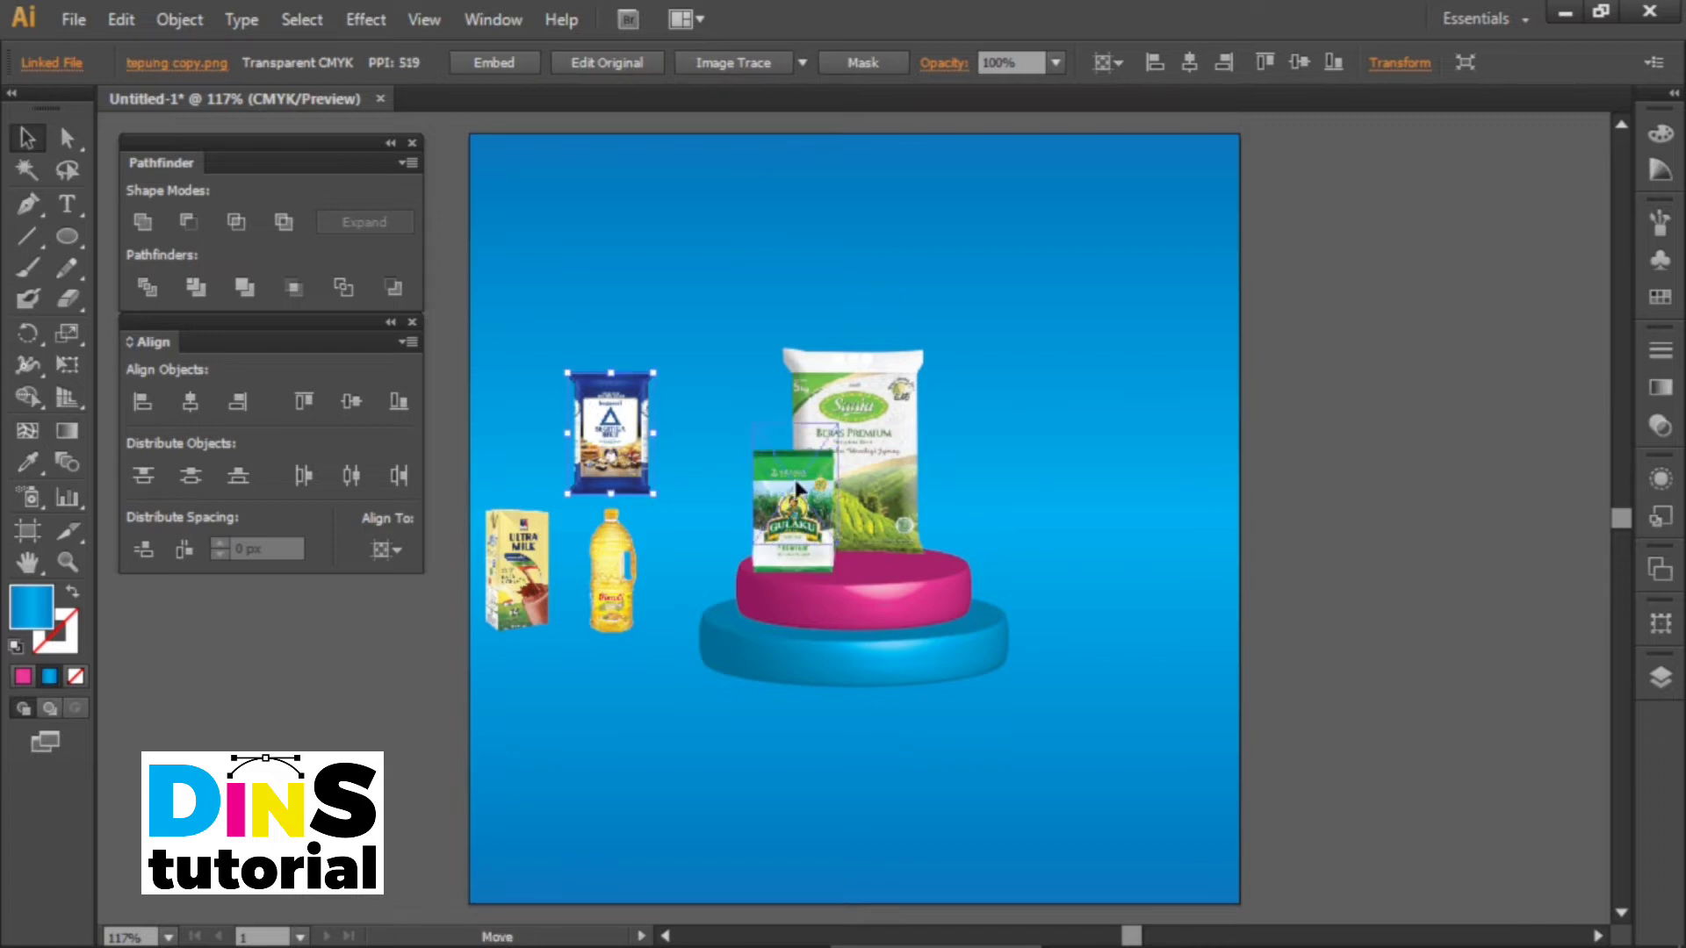
left_click_drag(608, 436, 862, 502)
right_click(860, 502)
mouse_move(1005, 659)
left_click(1141, 647)
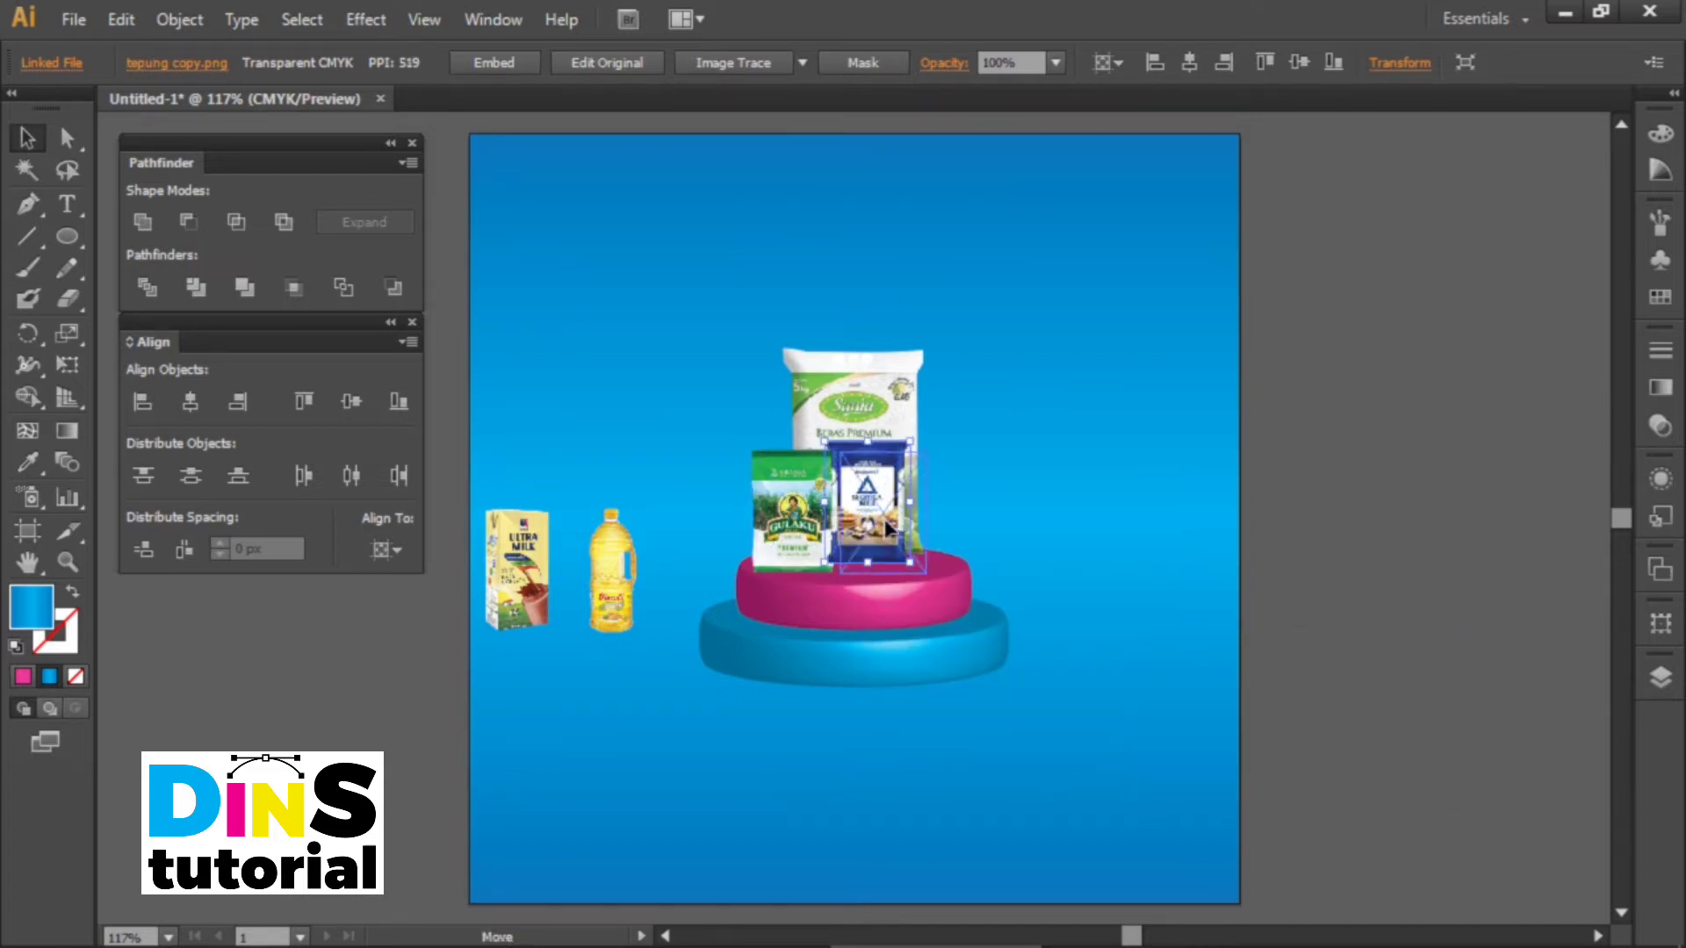
Place the cooking oil bottle to the right of the flour pack on the podium and bring it to the front.
left_click(672, 535)
left_click_drag(609, 568, 937, 504)
right_click(934, 497)
mouse_move(1048, 655)
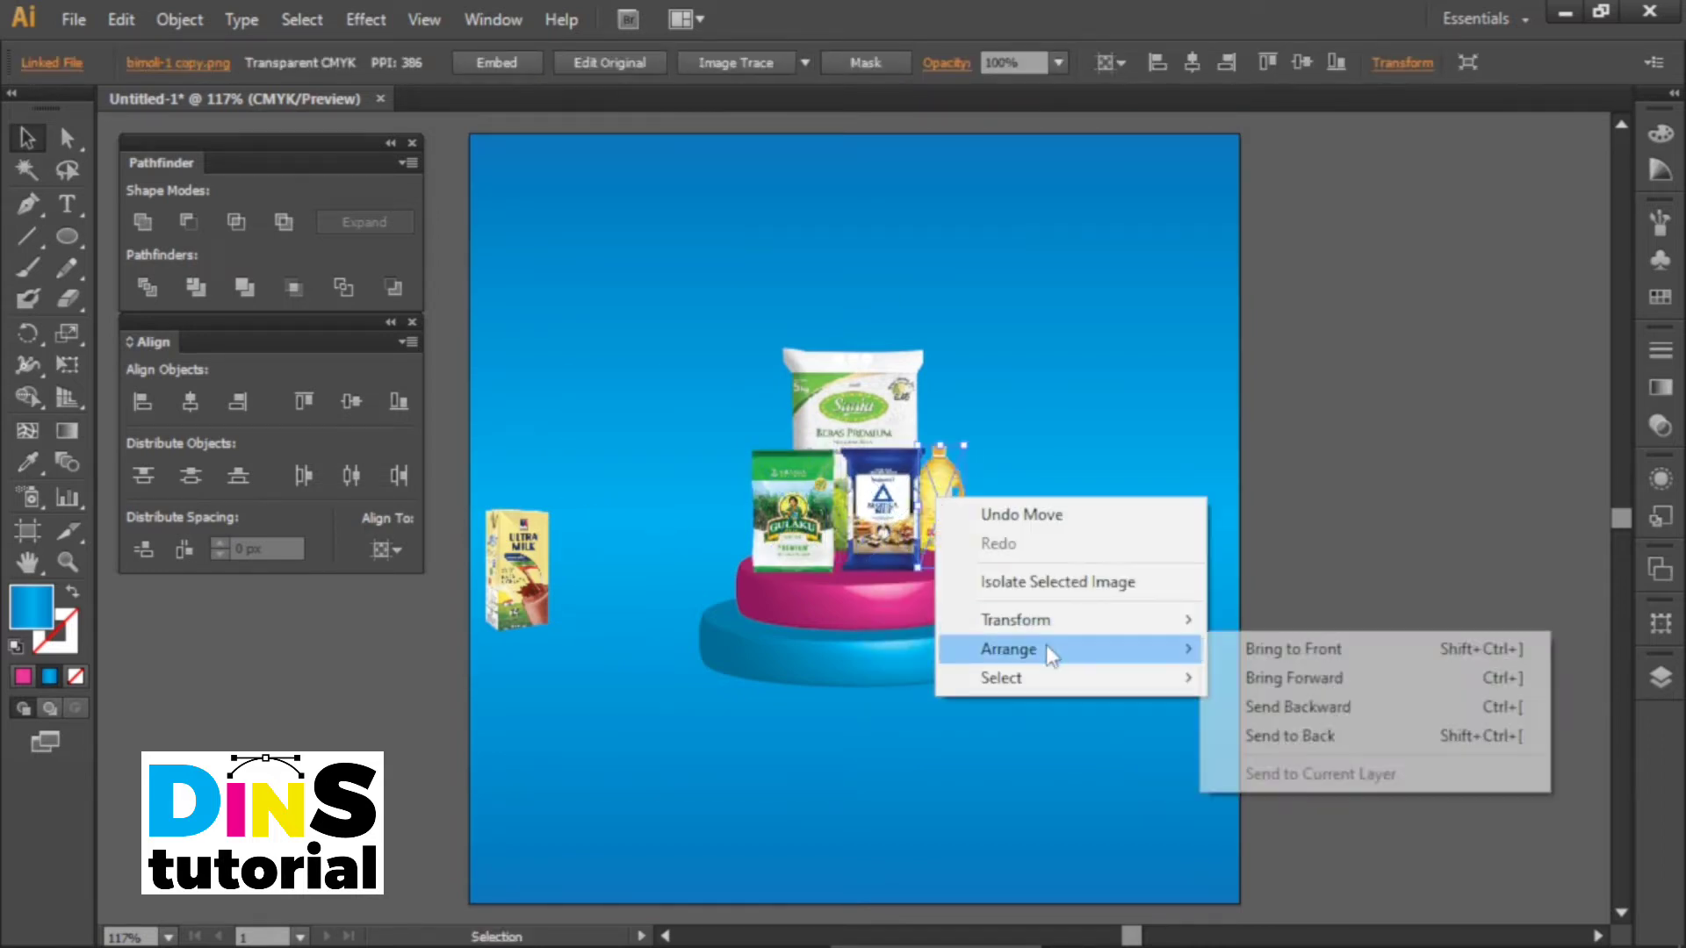
left_click(1264, 651)
left_click(1045, 562)
Nudge the flour pack left against the sugar pack, then shift both packs slightly left together.
left_click(875, 516)
key("Left")
key("Left")
key("Left")
key("Left")
key("Left")
key("Left")
key("Left")
left_click(814, 532, "shift")
key("Left")
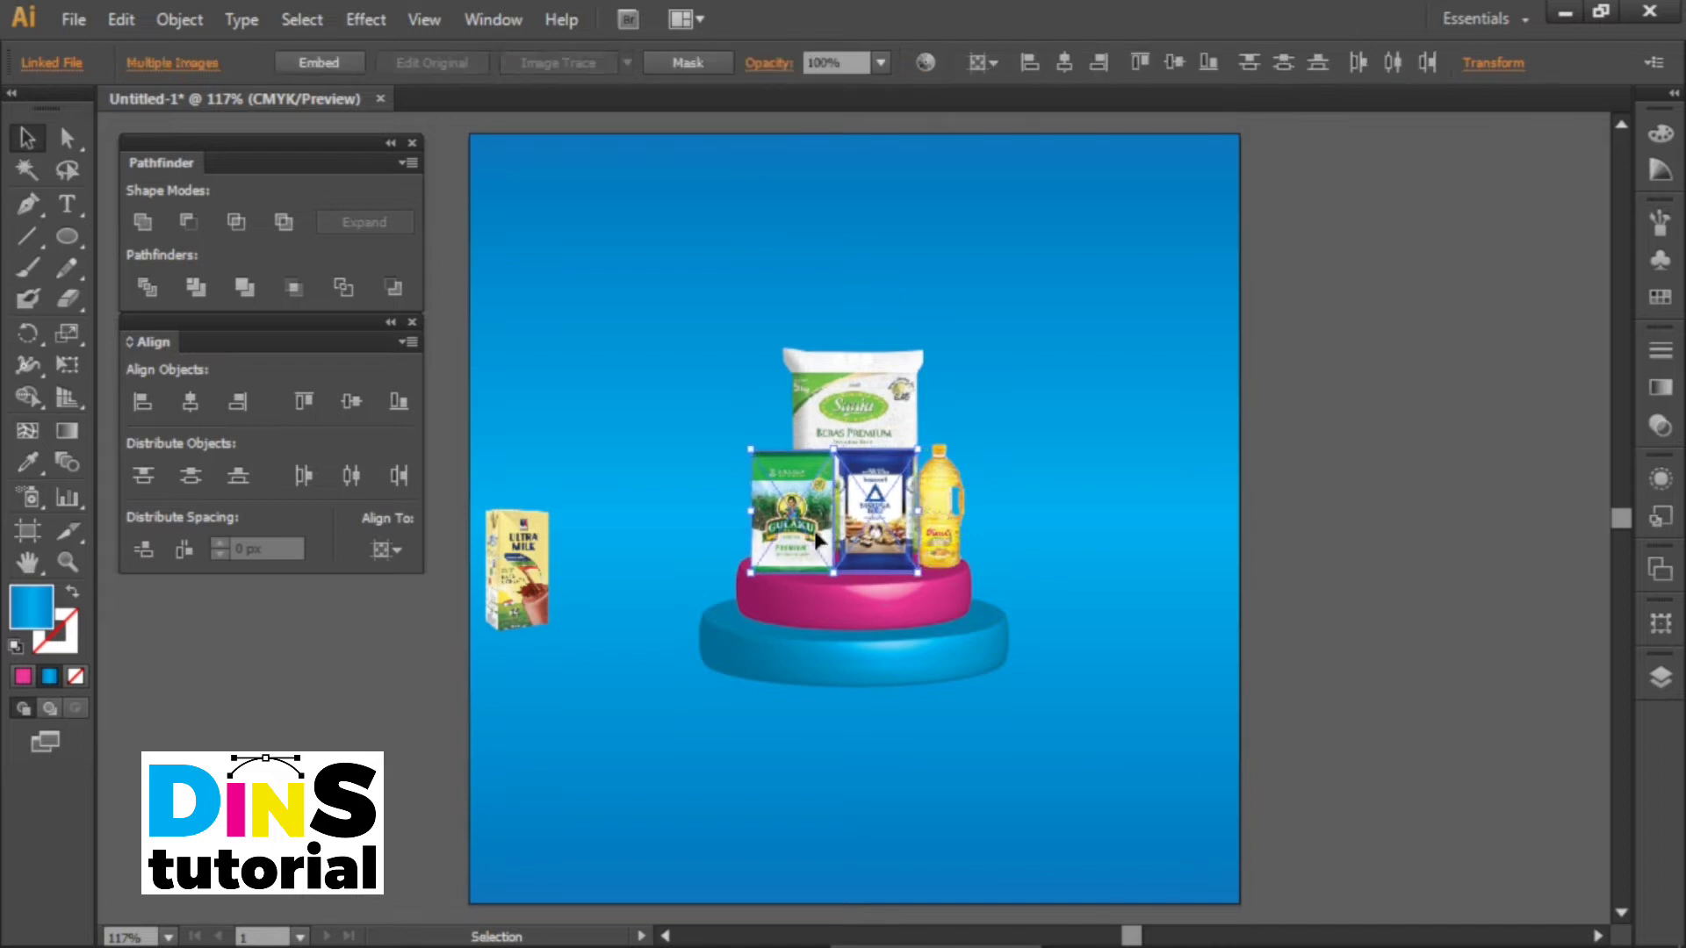
Nudge the oil bottle slightly left and scale the flour pack down a little.
left_click(947, 551)
key("Left")
left_click(876, 532)
left_click_drag(918, 449, 915, 457)
Place the Ultra Milk carton in front of the sugar and flour packs, bring it to the front and scale it down.
left_click_drag(516, 571, 842, 521)
right_click(844, 523)
mouse_move(1010, 674)
left_click(1166, 676)
left_click_drag(875, 461, 863, 483)
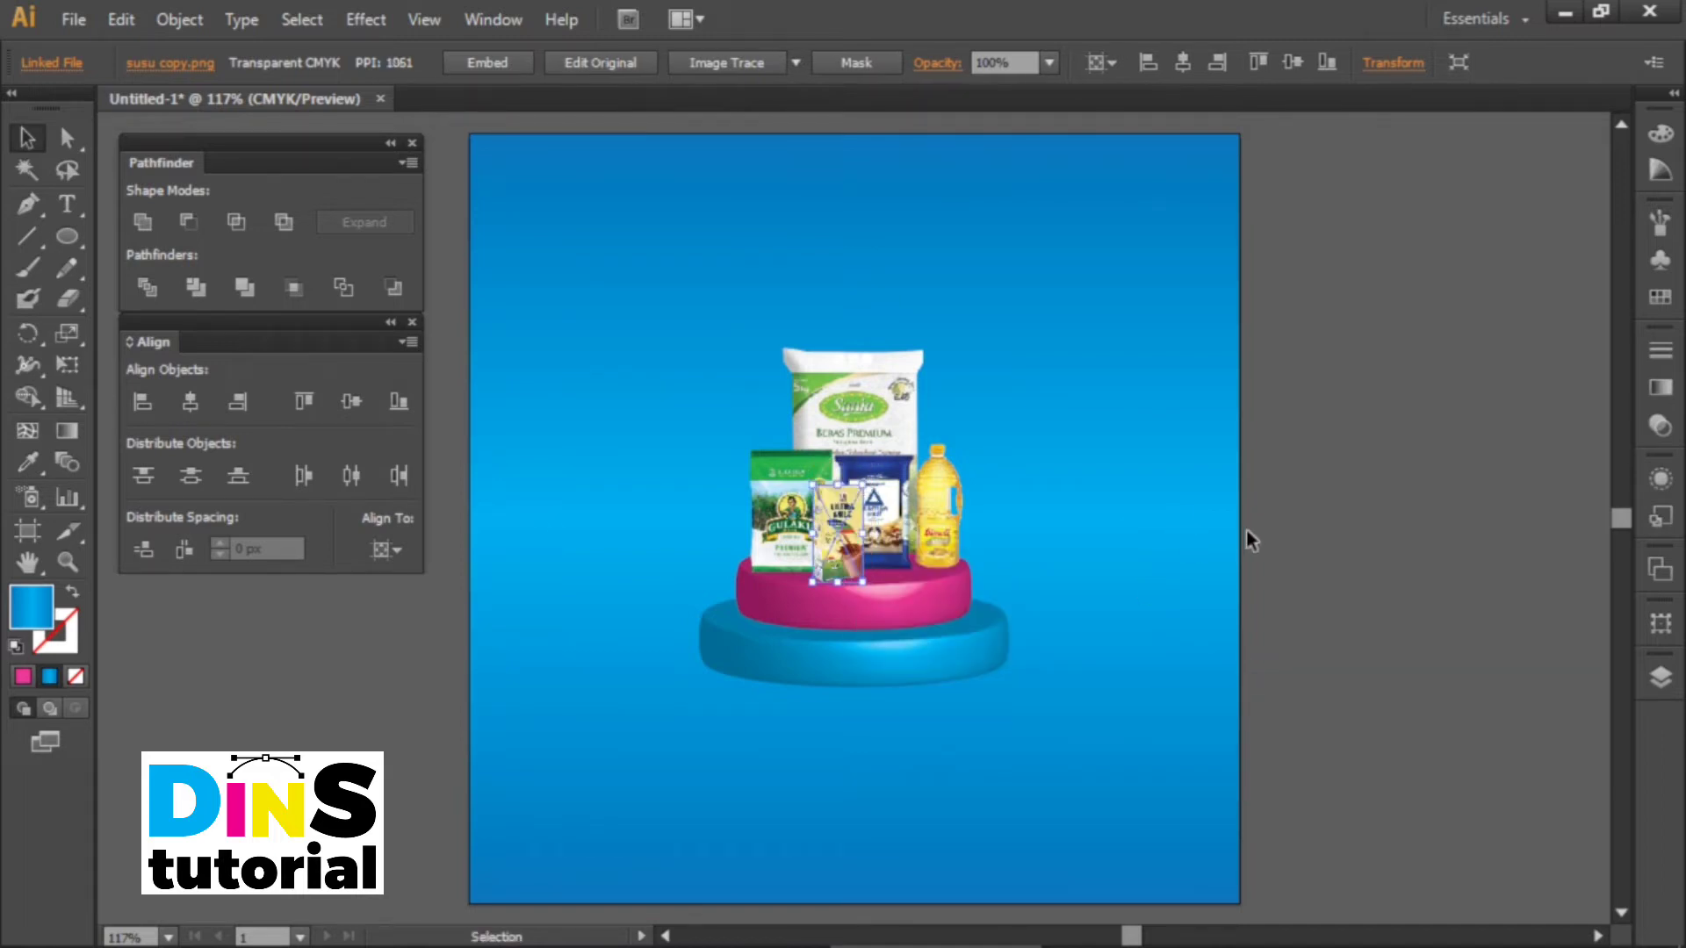
Enlarge the oil bottle slightly and nudge it left toward the flour pack.
left_click_drag(1246, 529, 912, 576)
left_click(933, 518)
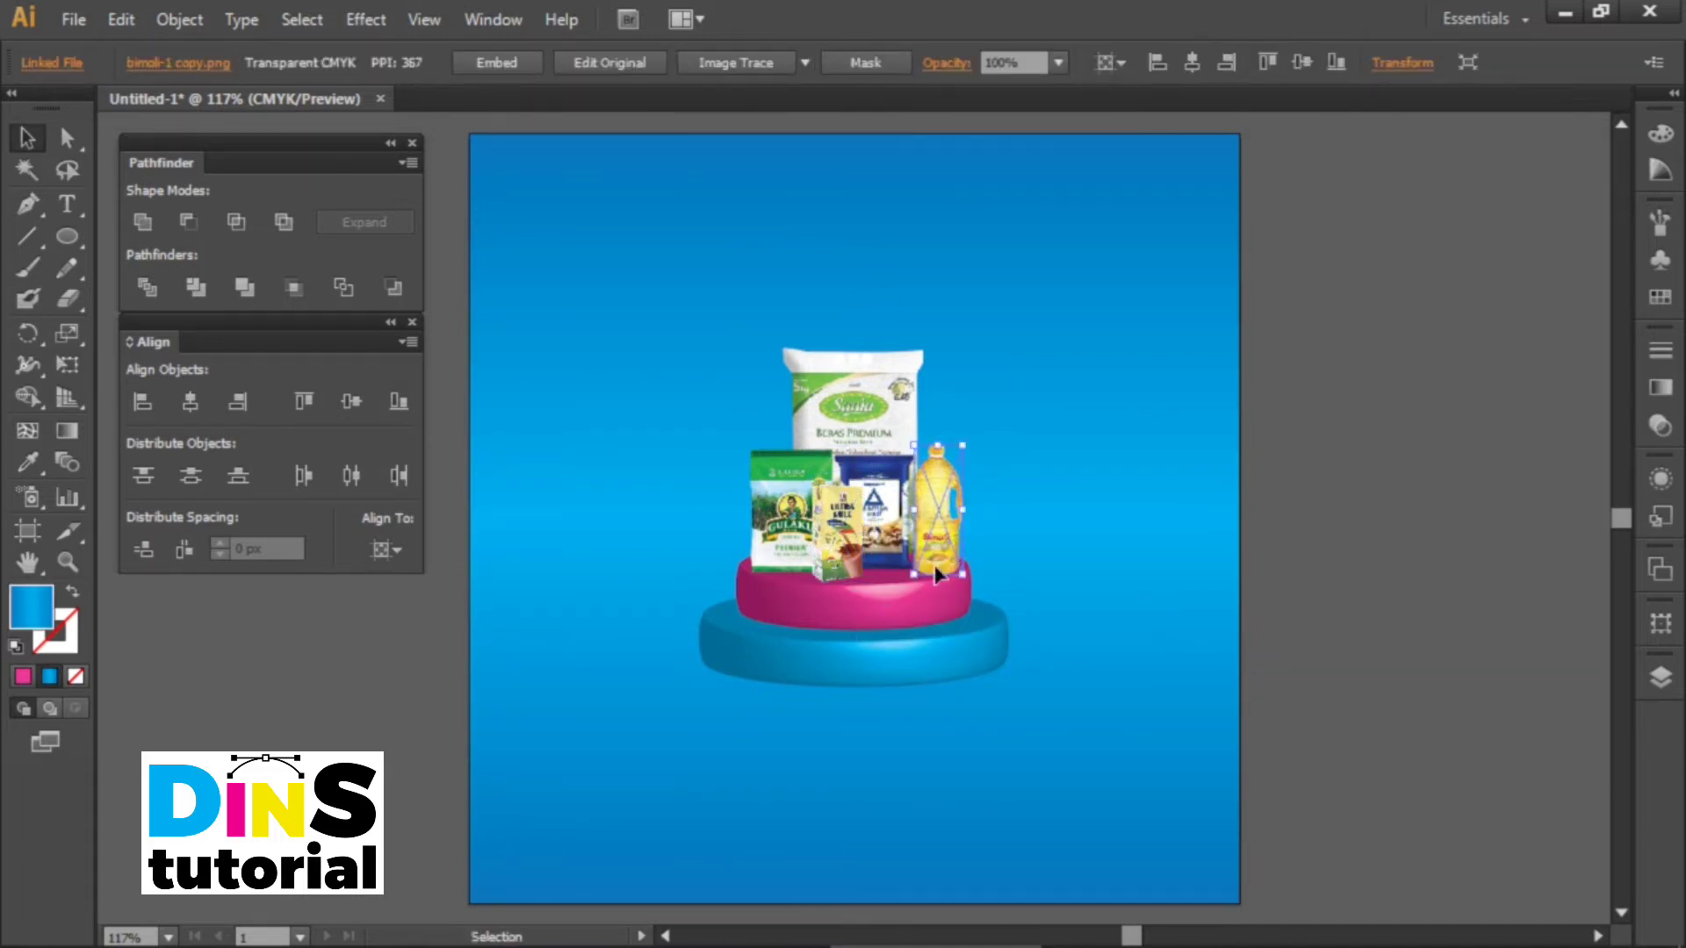
key("Left")
left_click(1021, 564)
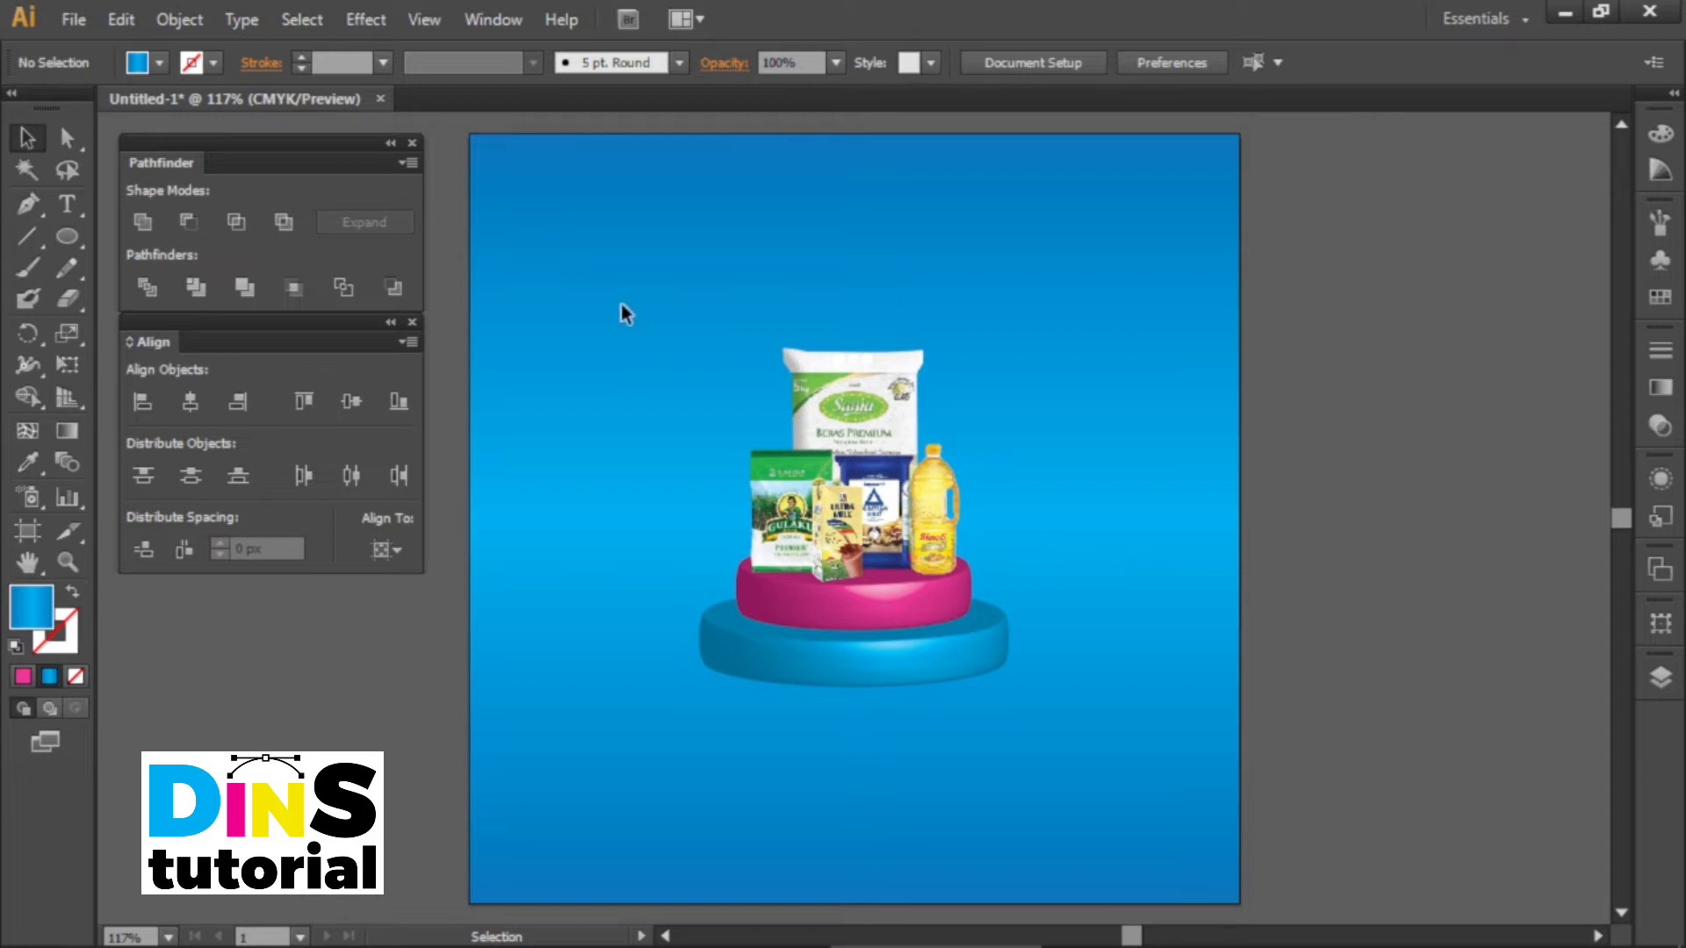
Select both discs and all products and scale them up together from the centre to about 259 by 372 px.
left_click_drag(625, 313, 1120, 843)
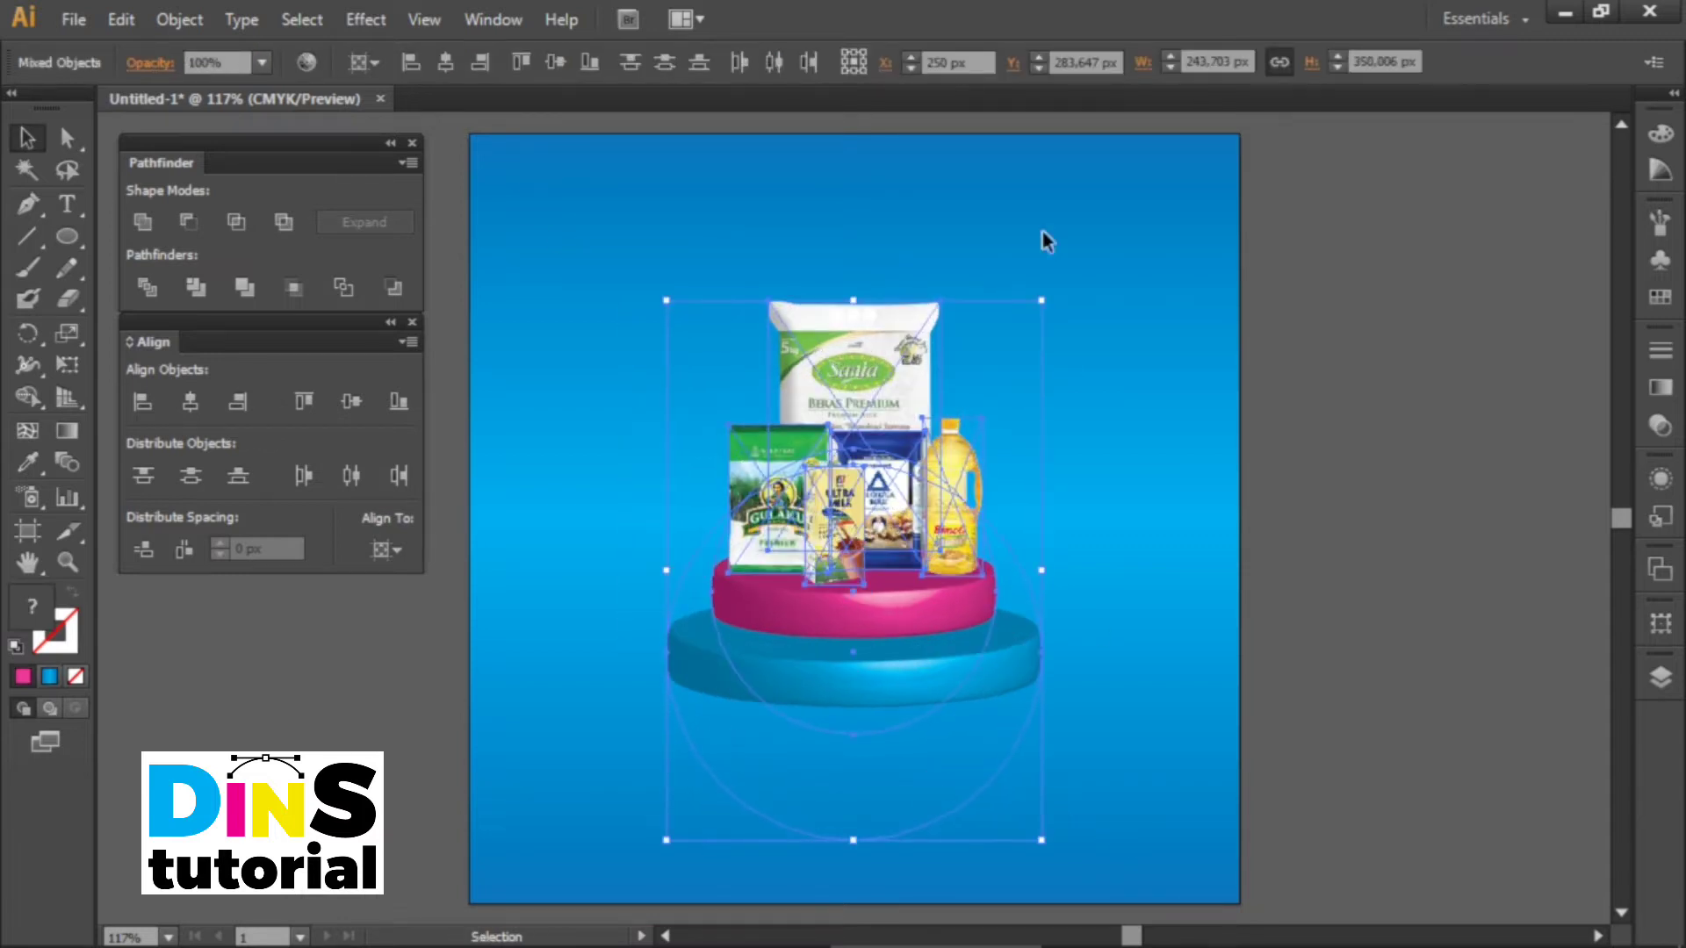
left_click(1086, 586)
left_click_drag(612, 746, 1129, 269)
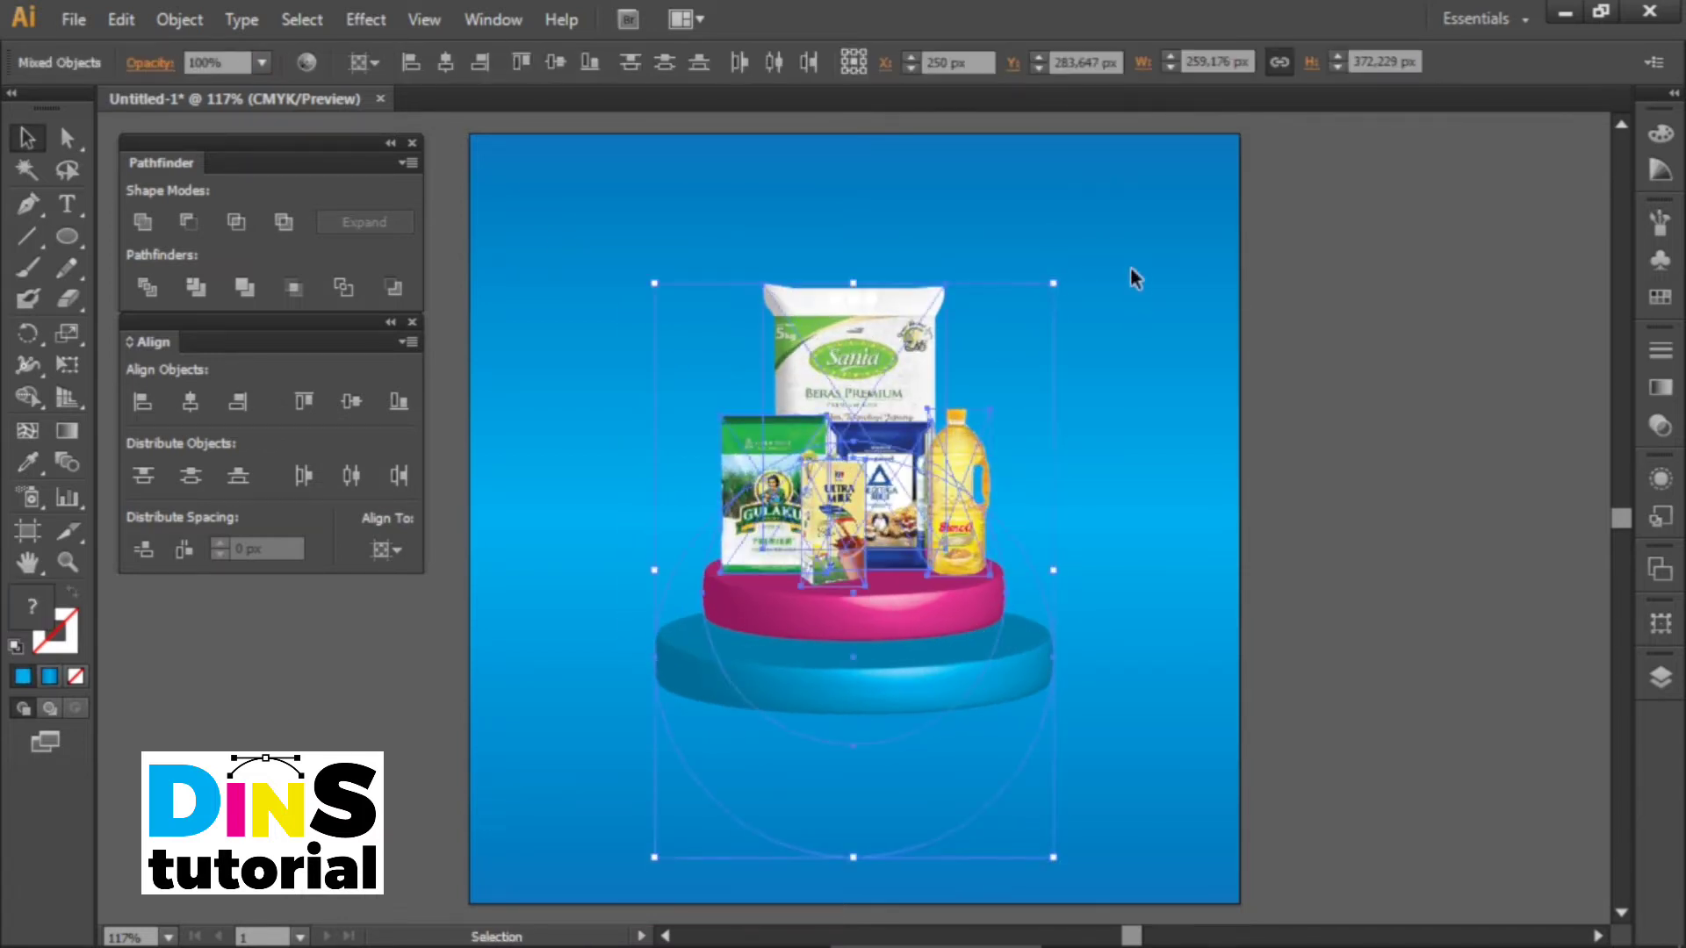
Move the whole podium and product group slightly upward on the background and deselect it.
key("Up")
key("Up")
key("Up")
key("Up")
key("Up")
key("Up")
key("Up")
key("Up")
key("Up")
key("Up")
key("Up")
key("Up")
key("Up")
key("Up")
key("Up")
key("Up")
key("Up")
key("Up")
key("Up")
key("Up")
left_click(1124, 402)
Draw a flat, wide cyan ellipse across the lower disc, extending past both of its sides, with the Ellipse tool.
key("l")
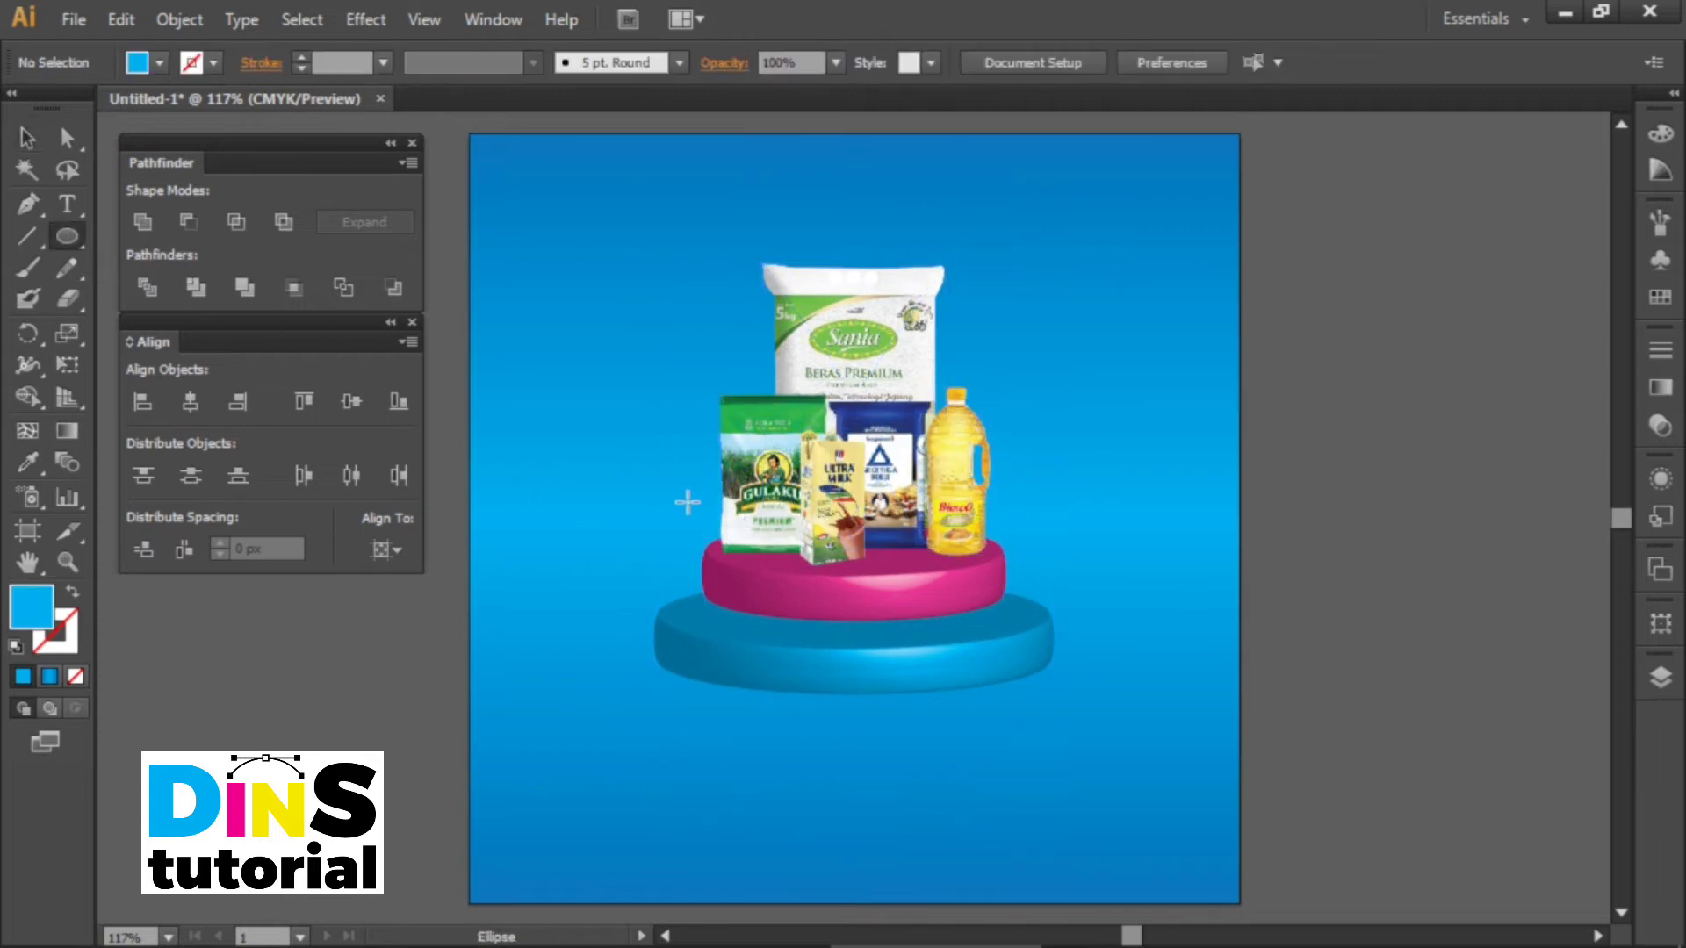
left_click_drag(605, 655, 1127, 687)
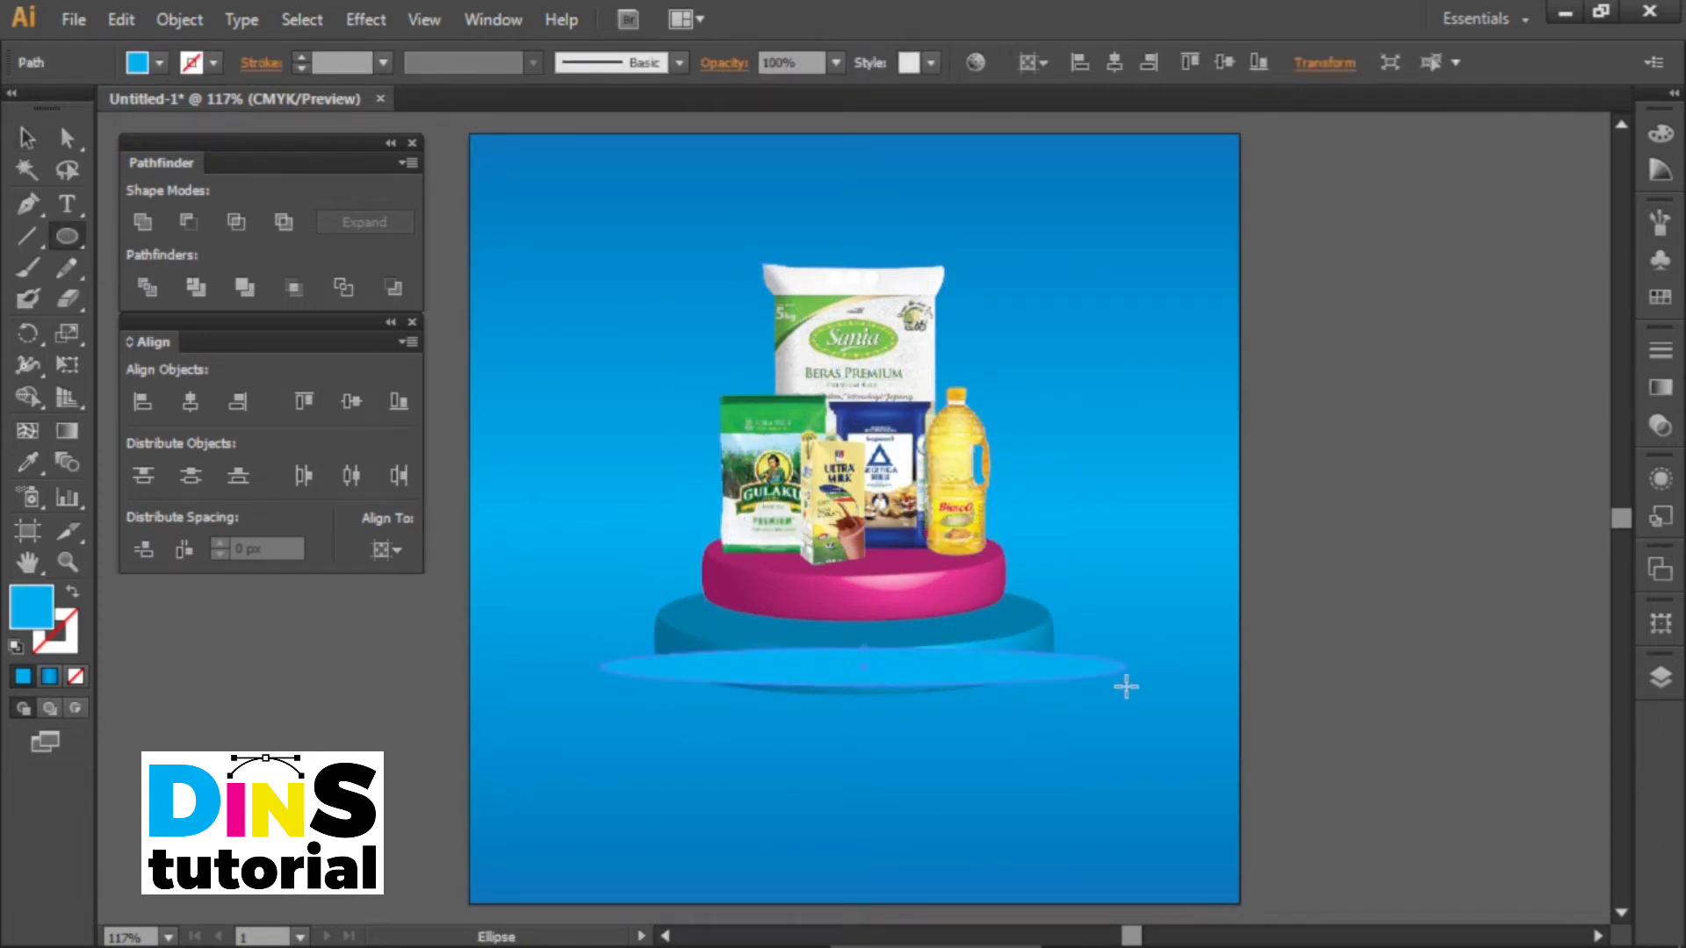
Fill the flat ellipse across the lower disc with black.
key("v")
left_click(160, 59)
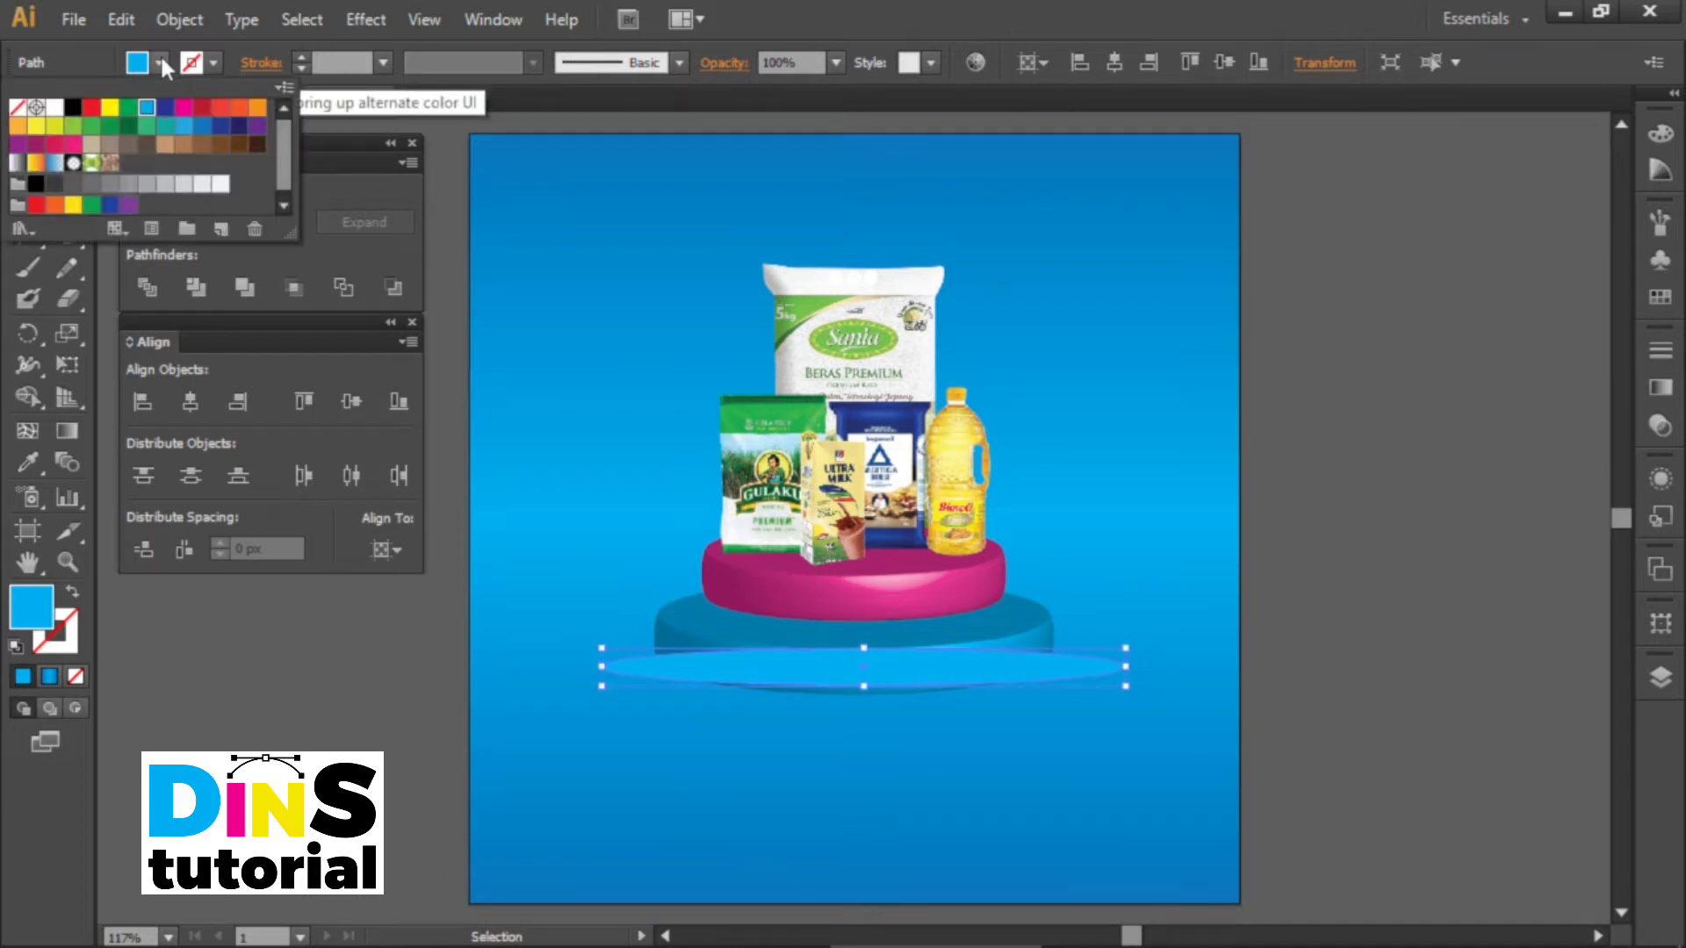
left_click(74, 108)
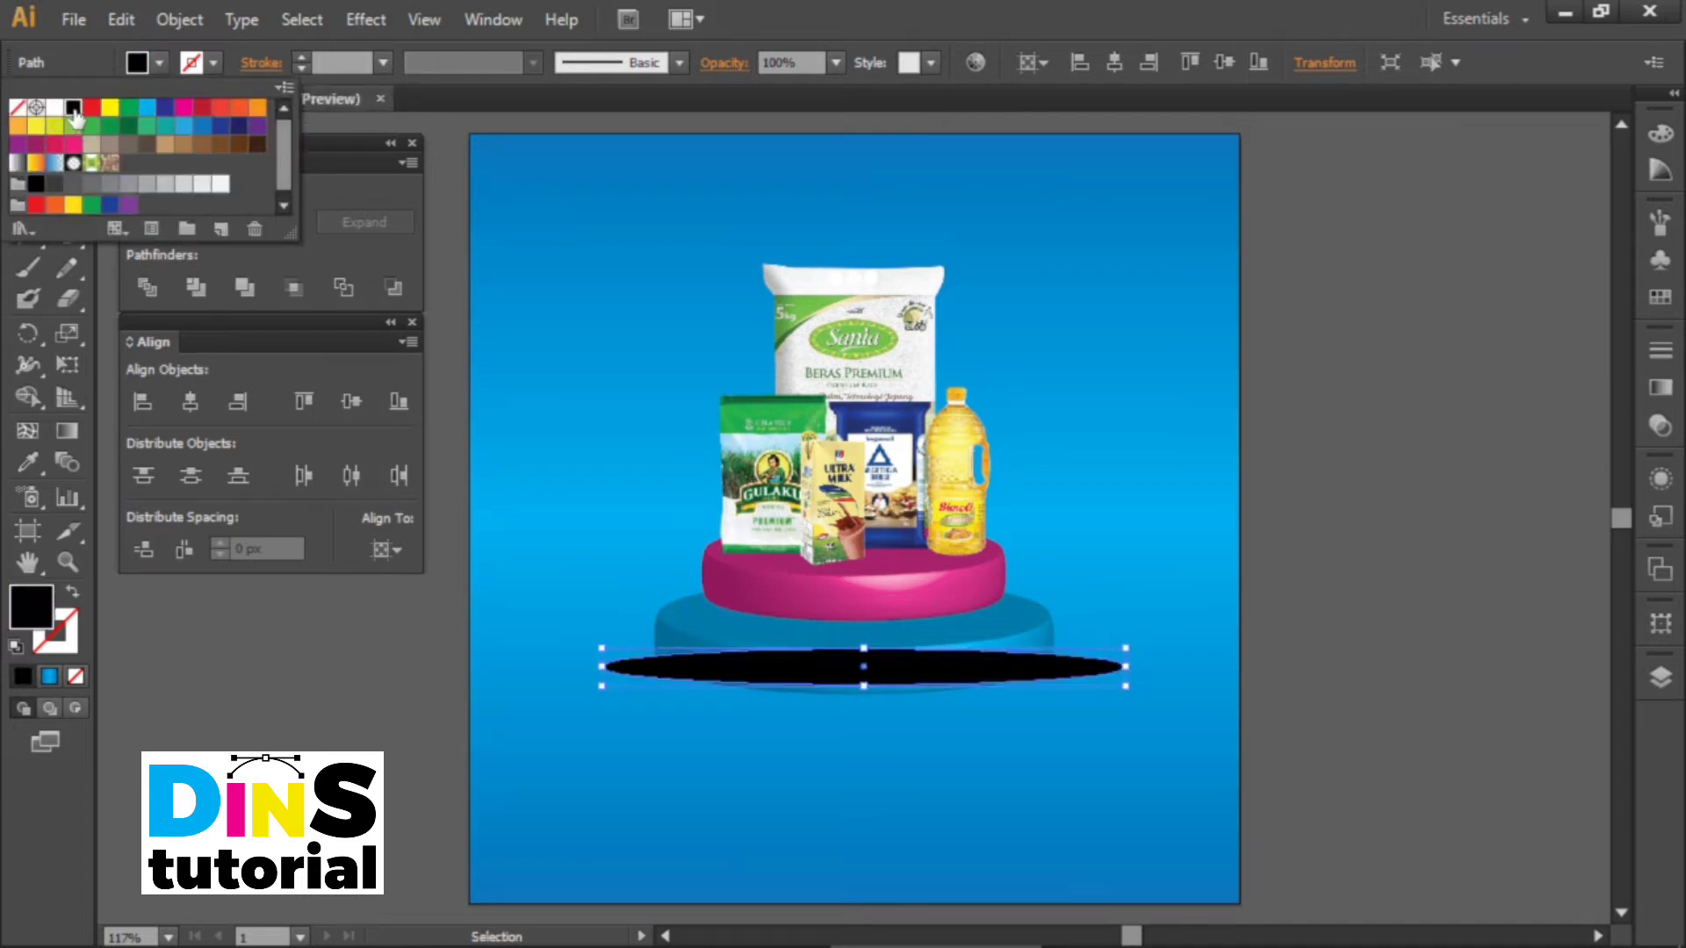
Apply a previewed Gaussian Blur with a radius of about 62 pixels to the black ellipse.
left_click(356, 19)
mouse_move(521, 465)
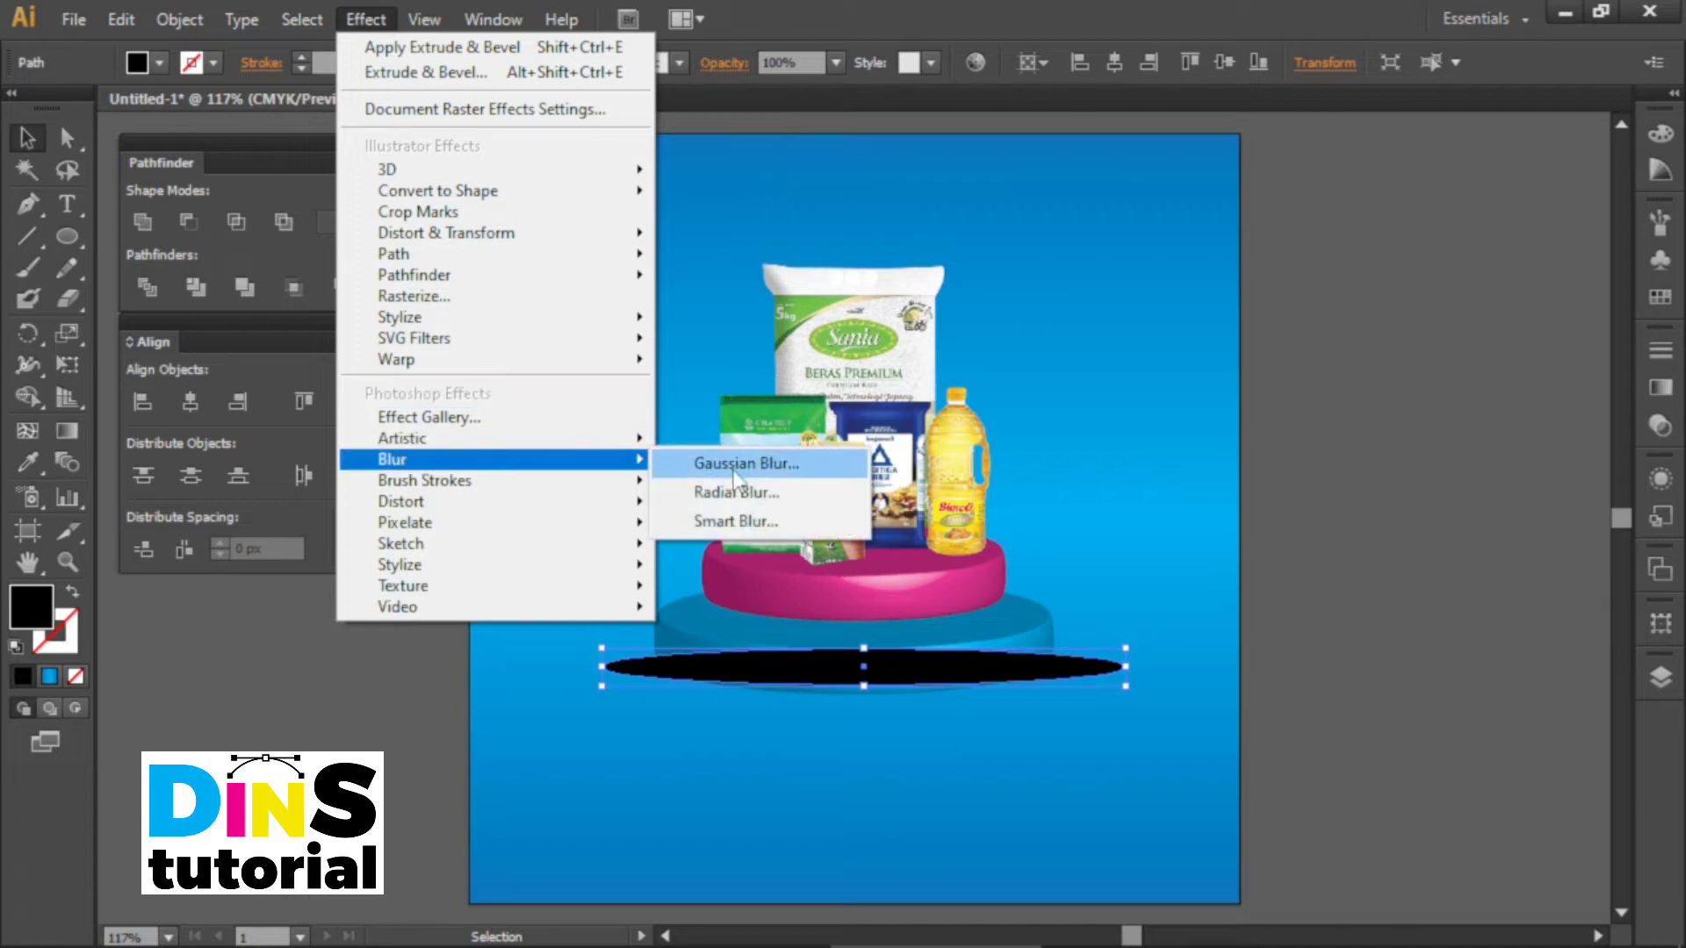
left_click(747, 465)
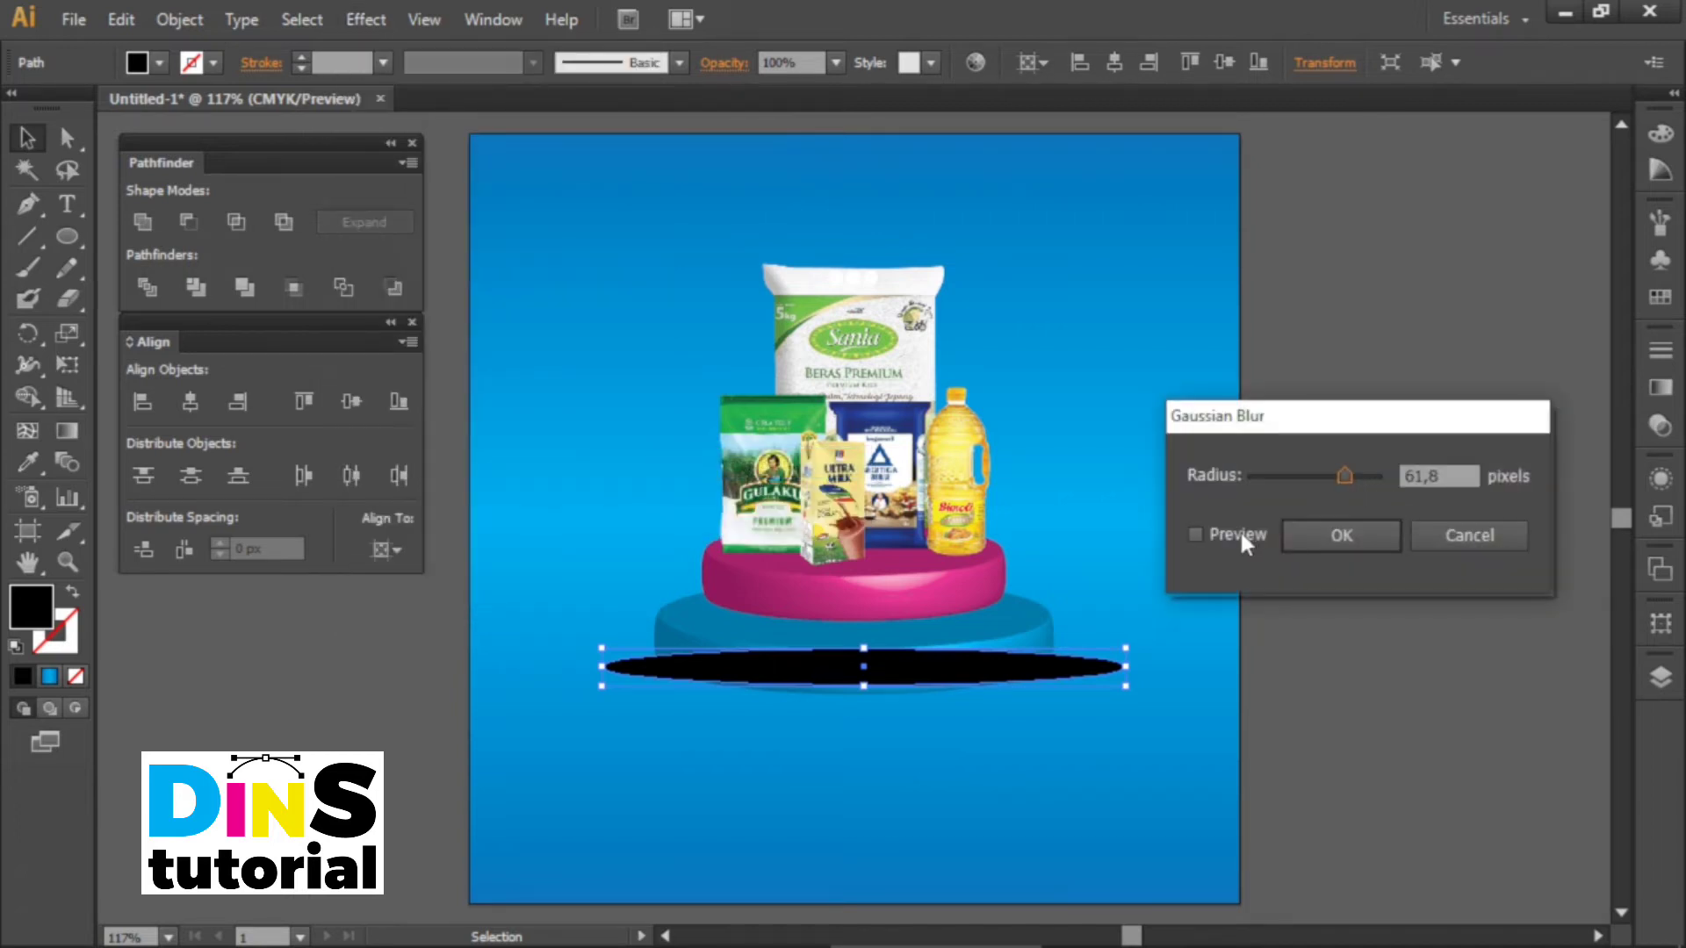
left_click(1242, 536)
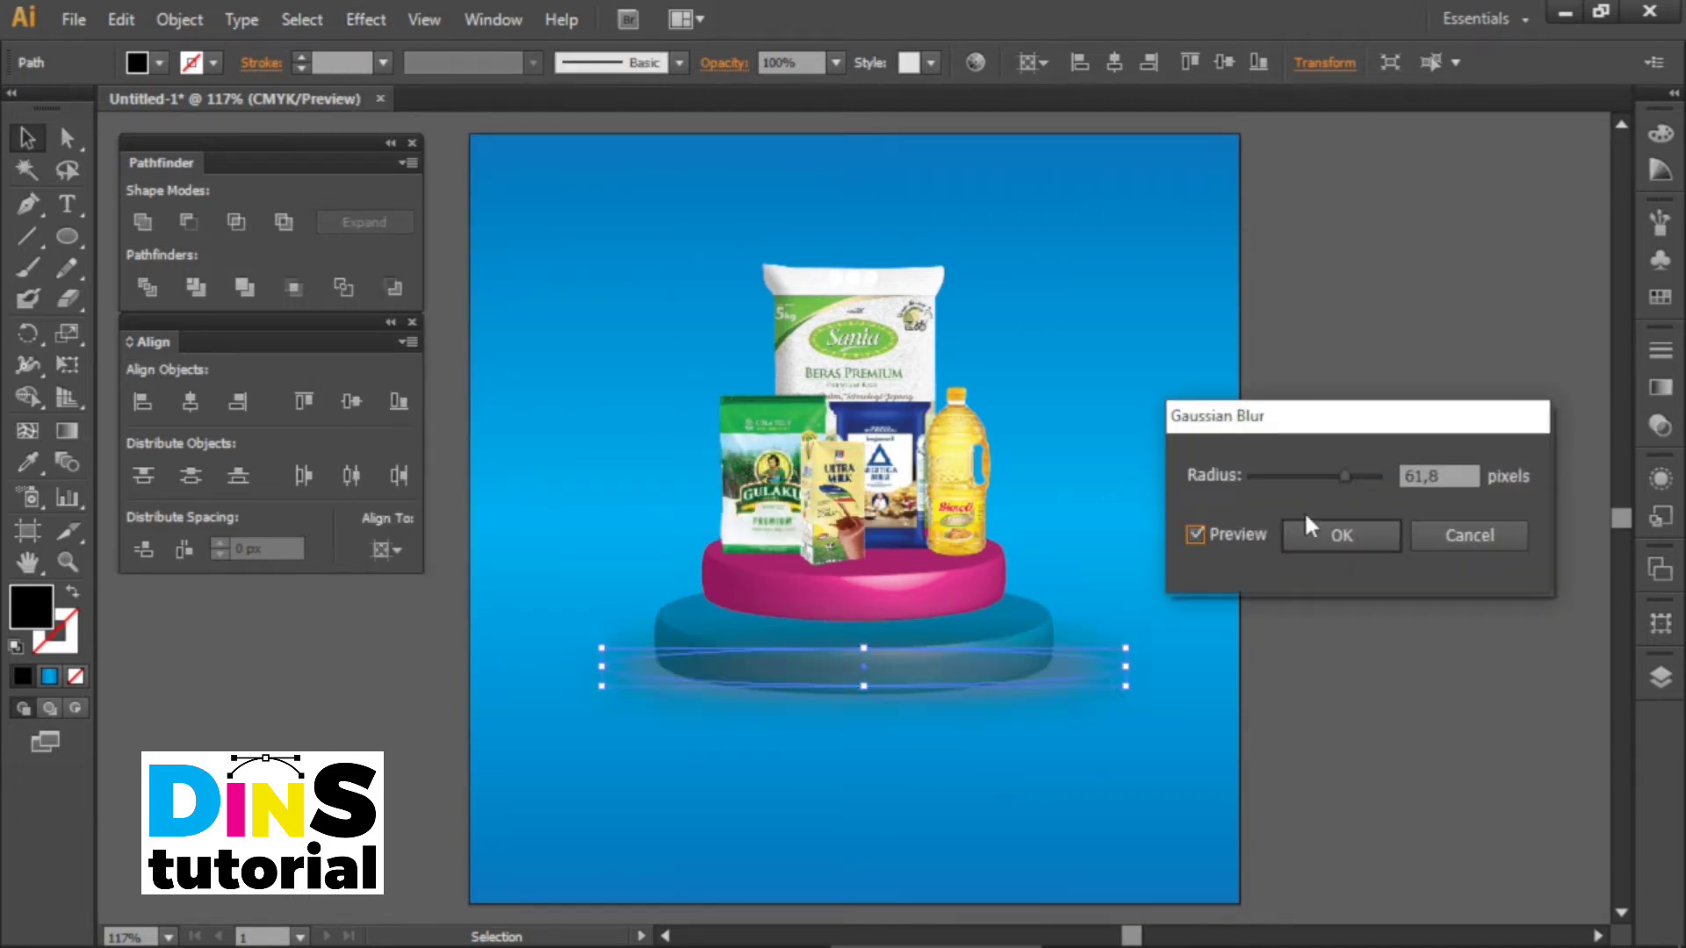
left_click_drag(1335, 480, 1341, 480)
left_click_drag(1345, 475, 1346, 476)
left_click(1347, 548)
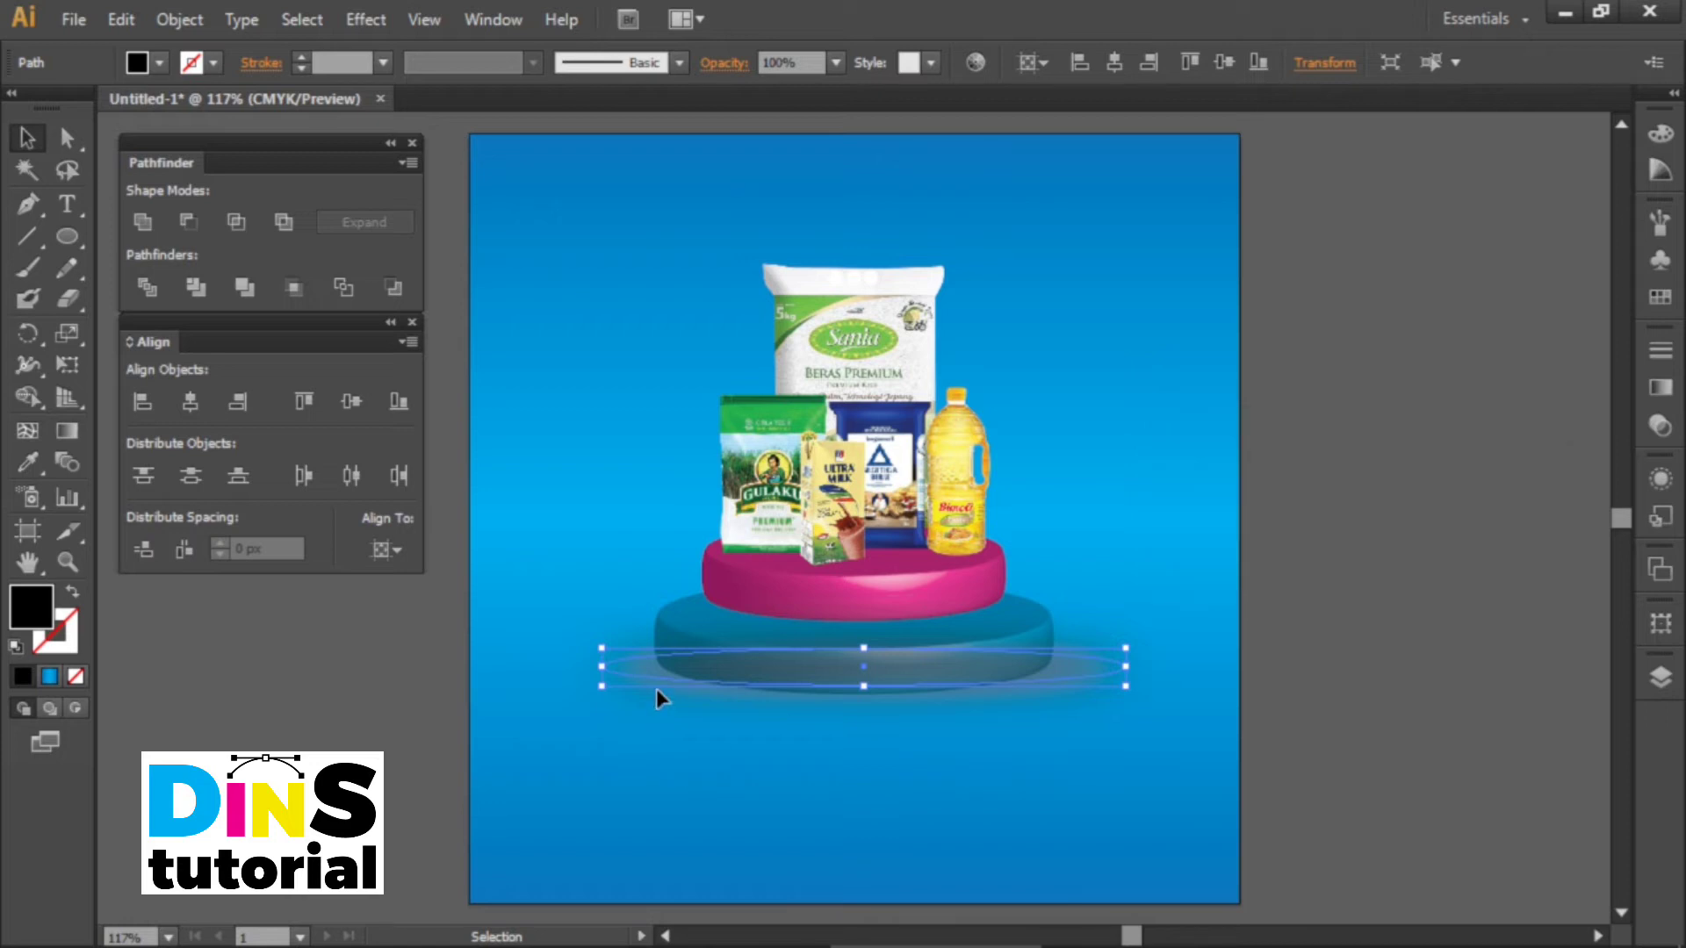
Move the blurred ellipse below the podium, and bring both discs and all products to the front.
left_click_drag(646, 671, 641, 788)
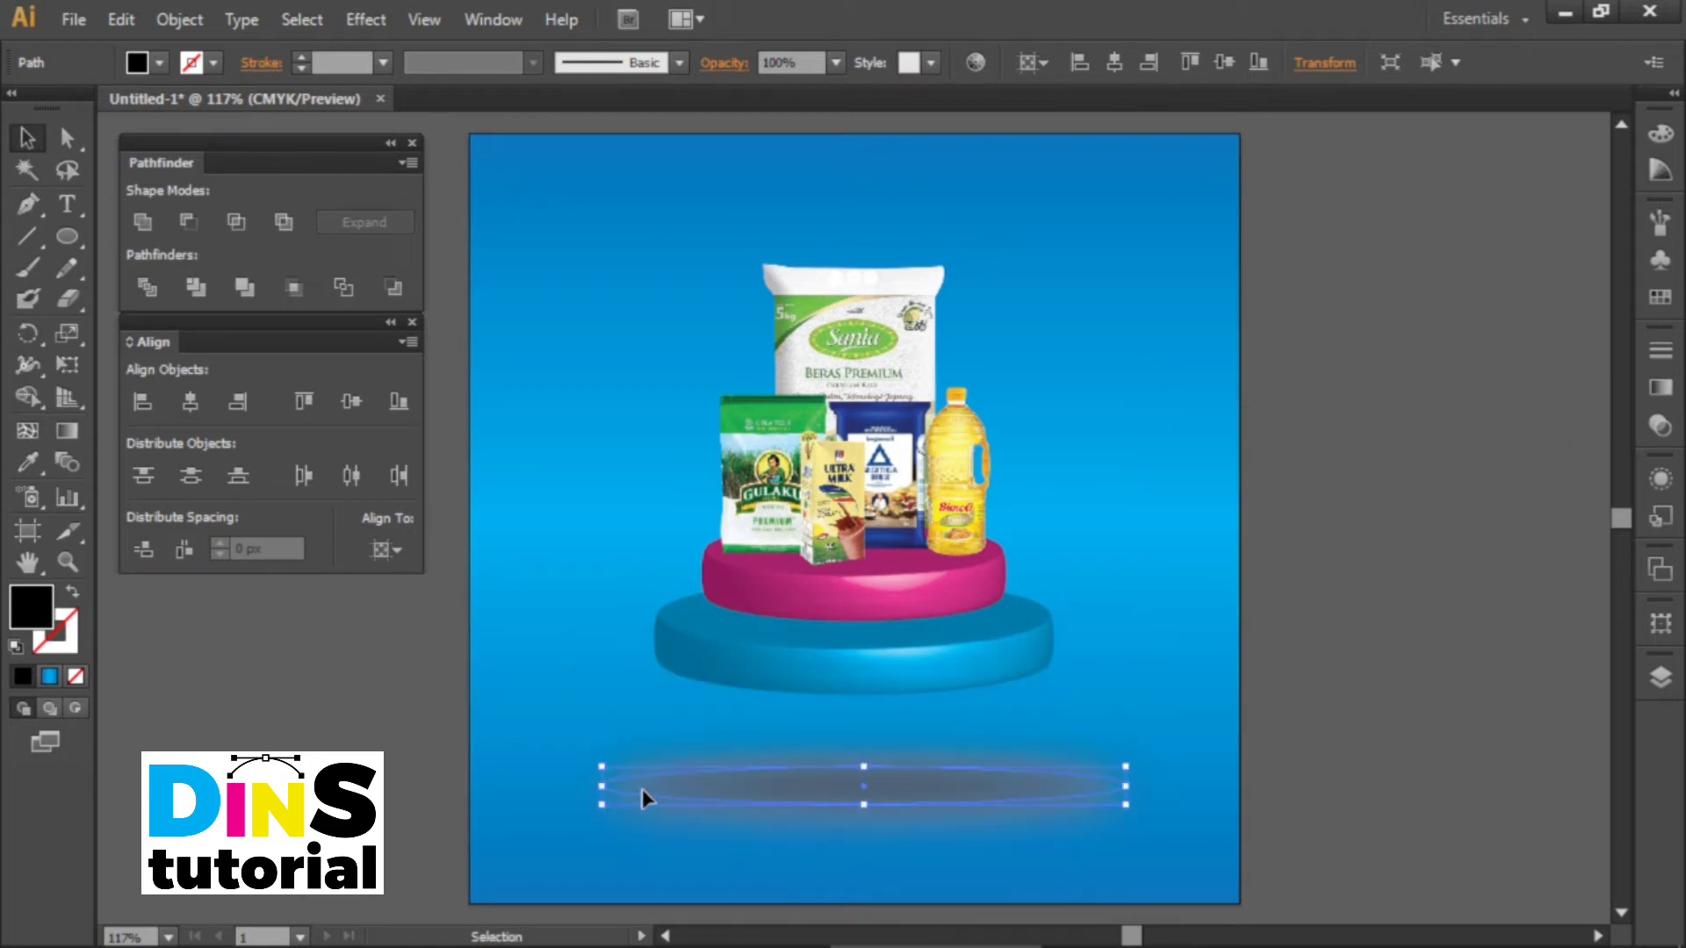
left_click_drag(620, 686, 1045, 264)
right_click(854, 509)
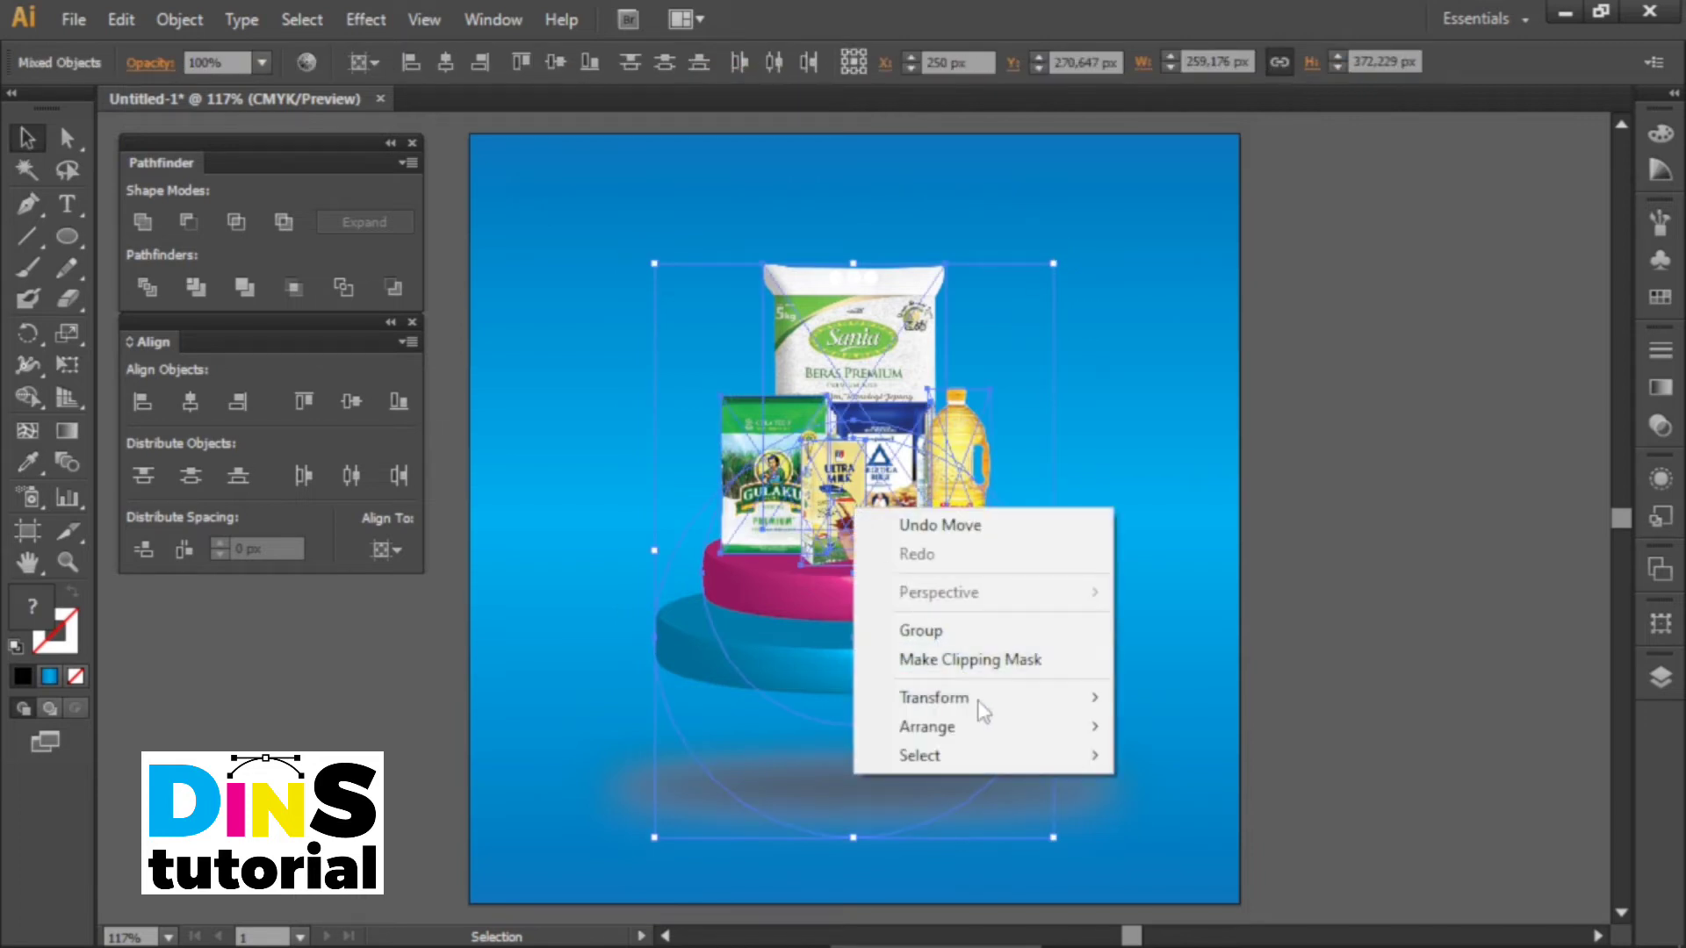
mouse_move(997, 728)
left_click(1130, 729)
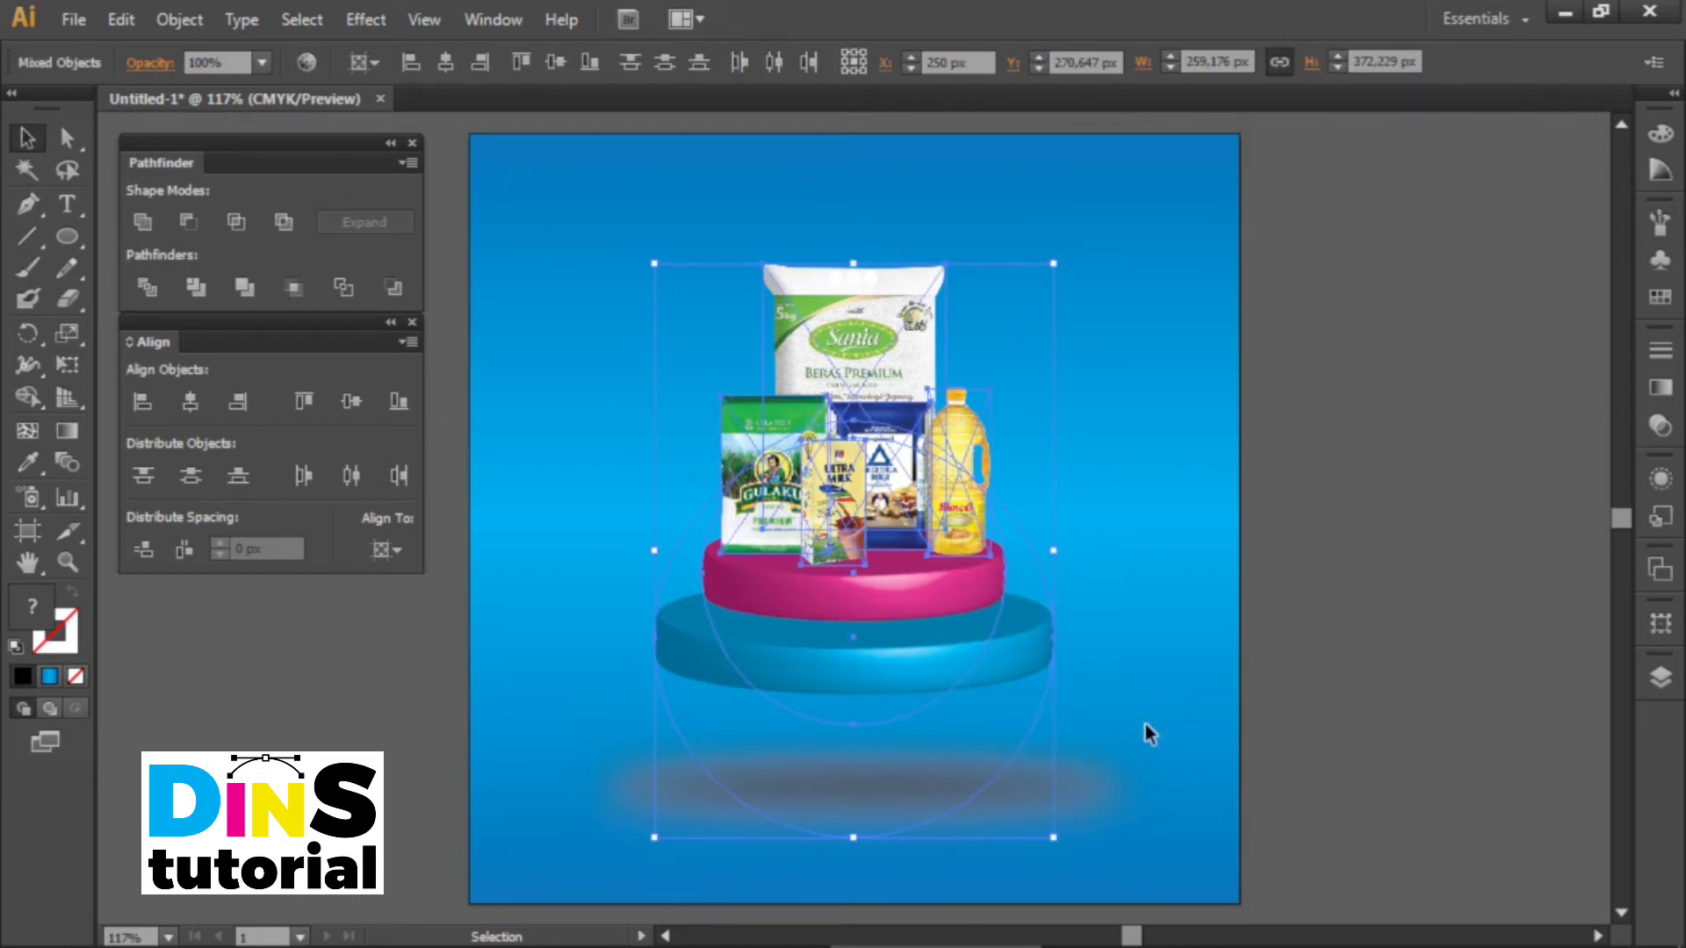
Move the blurred shadow back under the lower disc, centre it horizontally and nudge it slightly upward.
left_click(1076, 762)
left_click(1053, 790)
left_click_drag(989, 792, 985, 681)
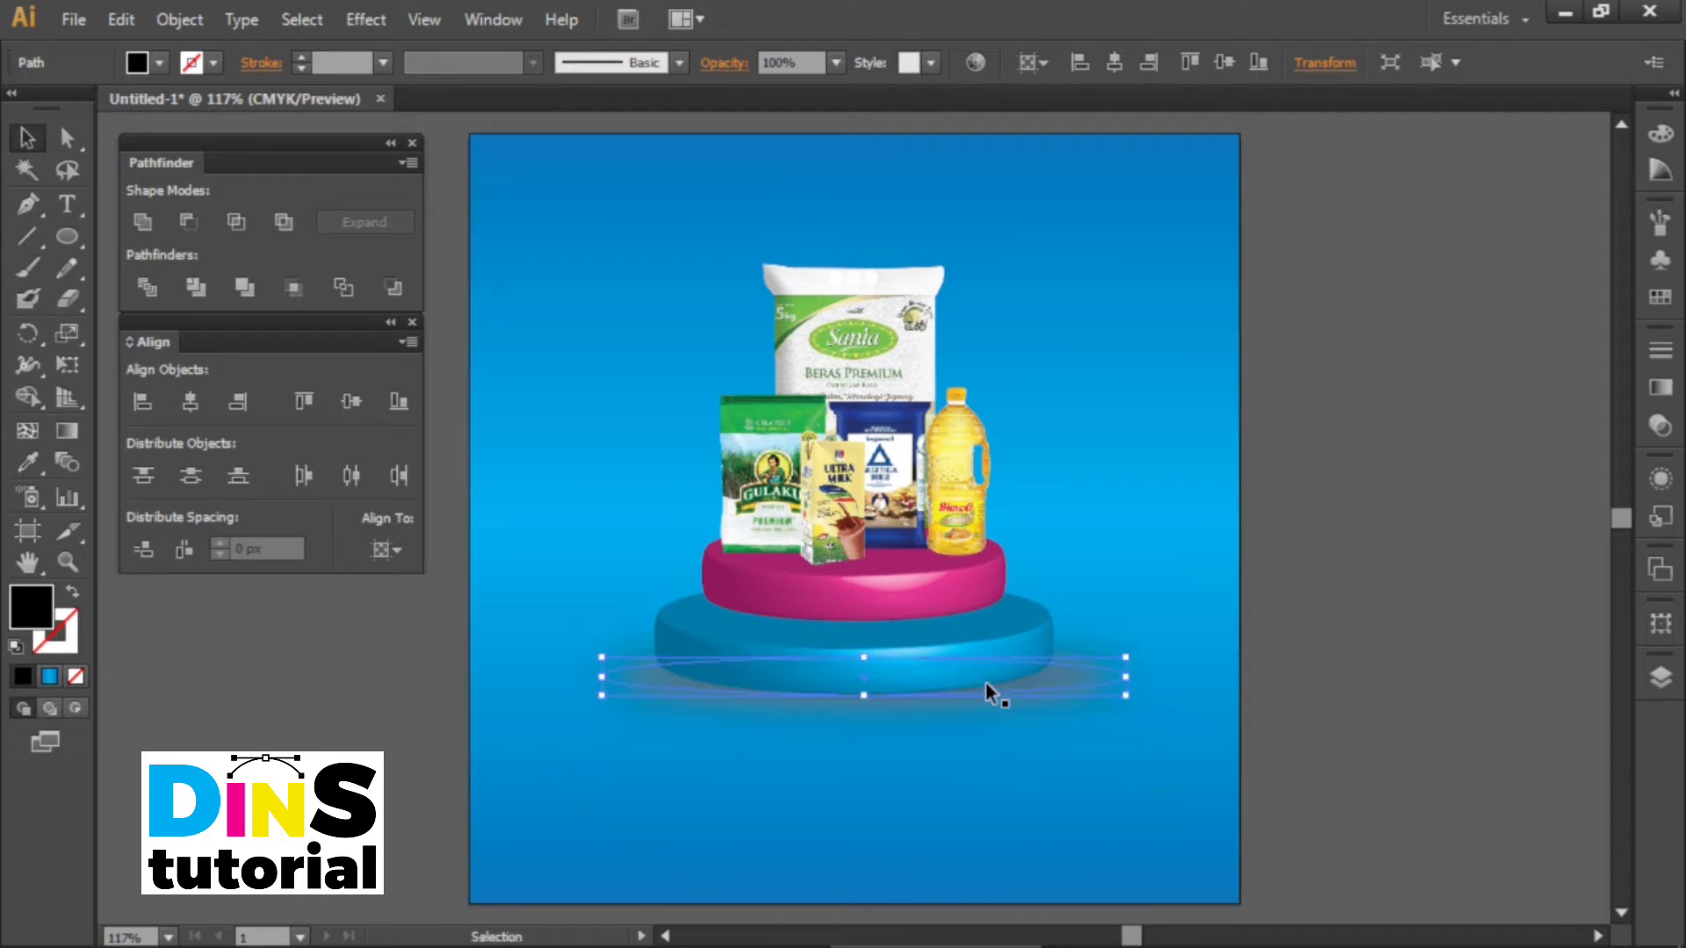
left_click(190, 402)
key("Up")
key("Up")
key("Up")
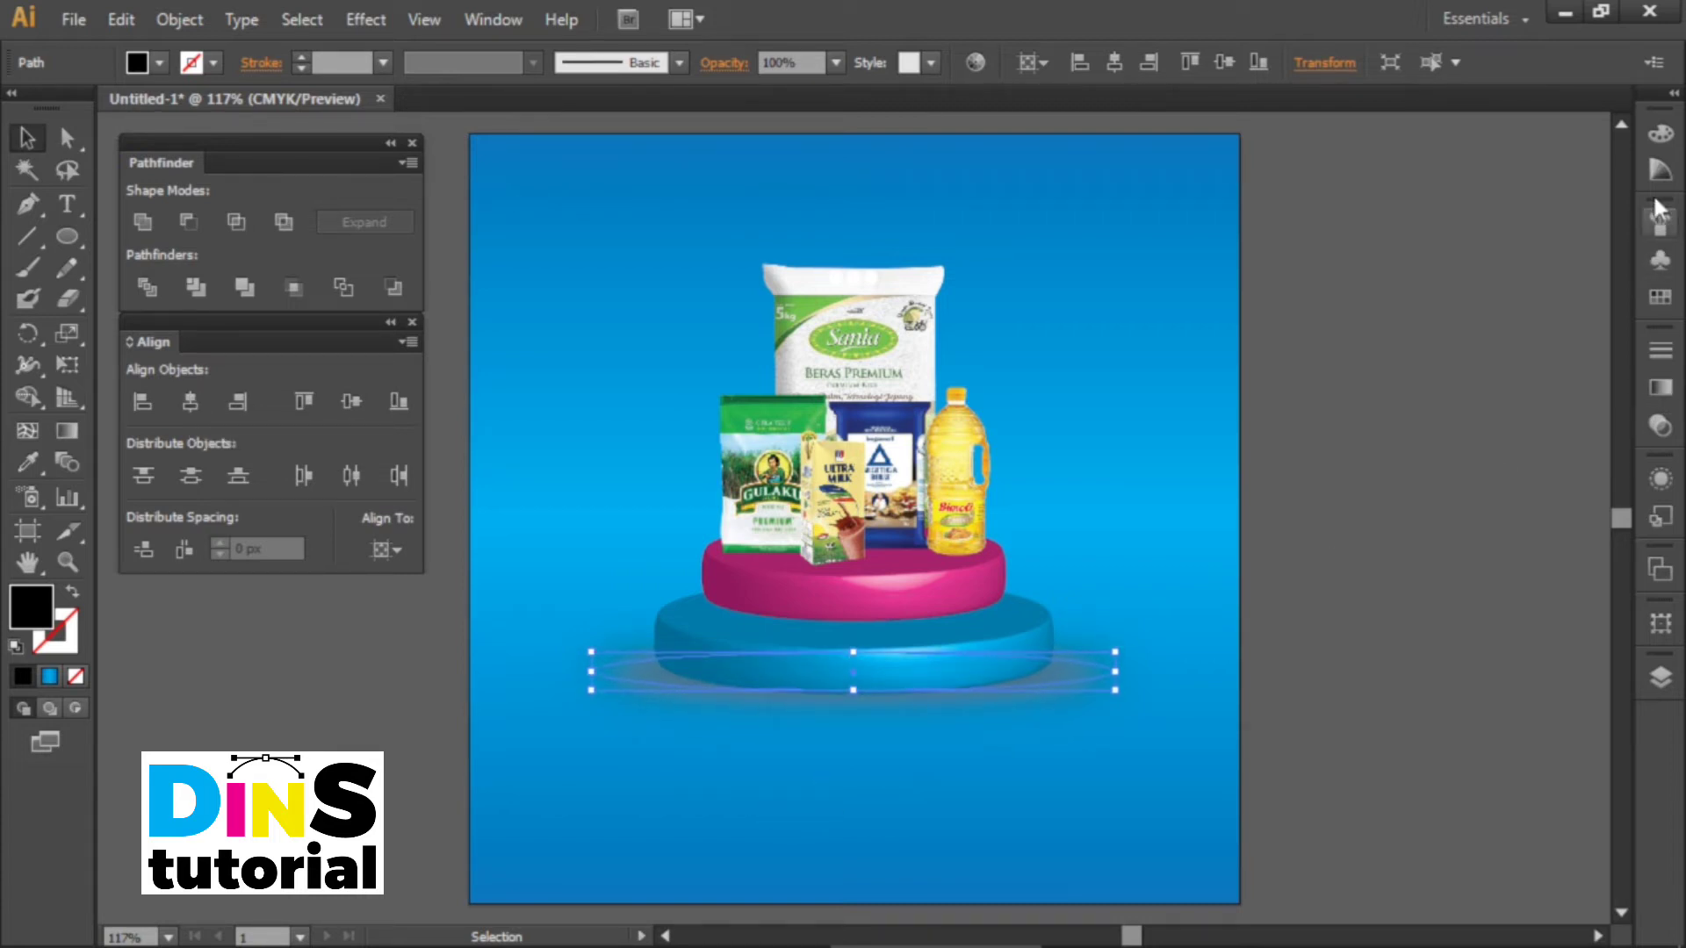
Tint the shadow dark blue with cyan 100%, magenta 44%, yellow 0% and black 100%.
left_click(1664, 139)
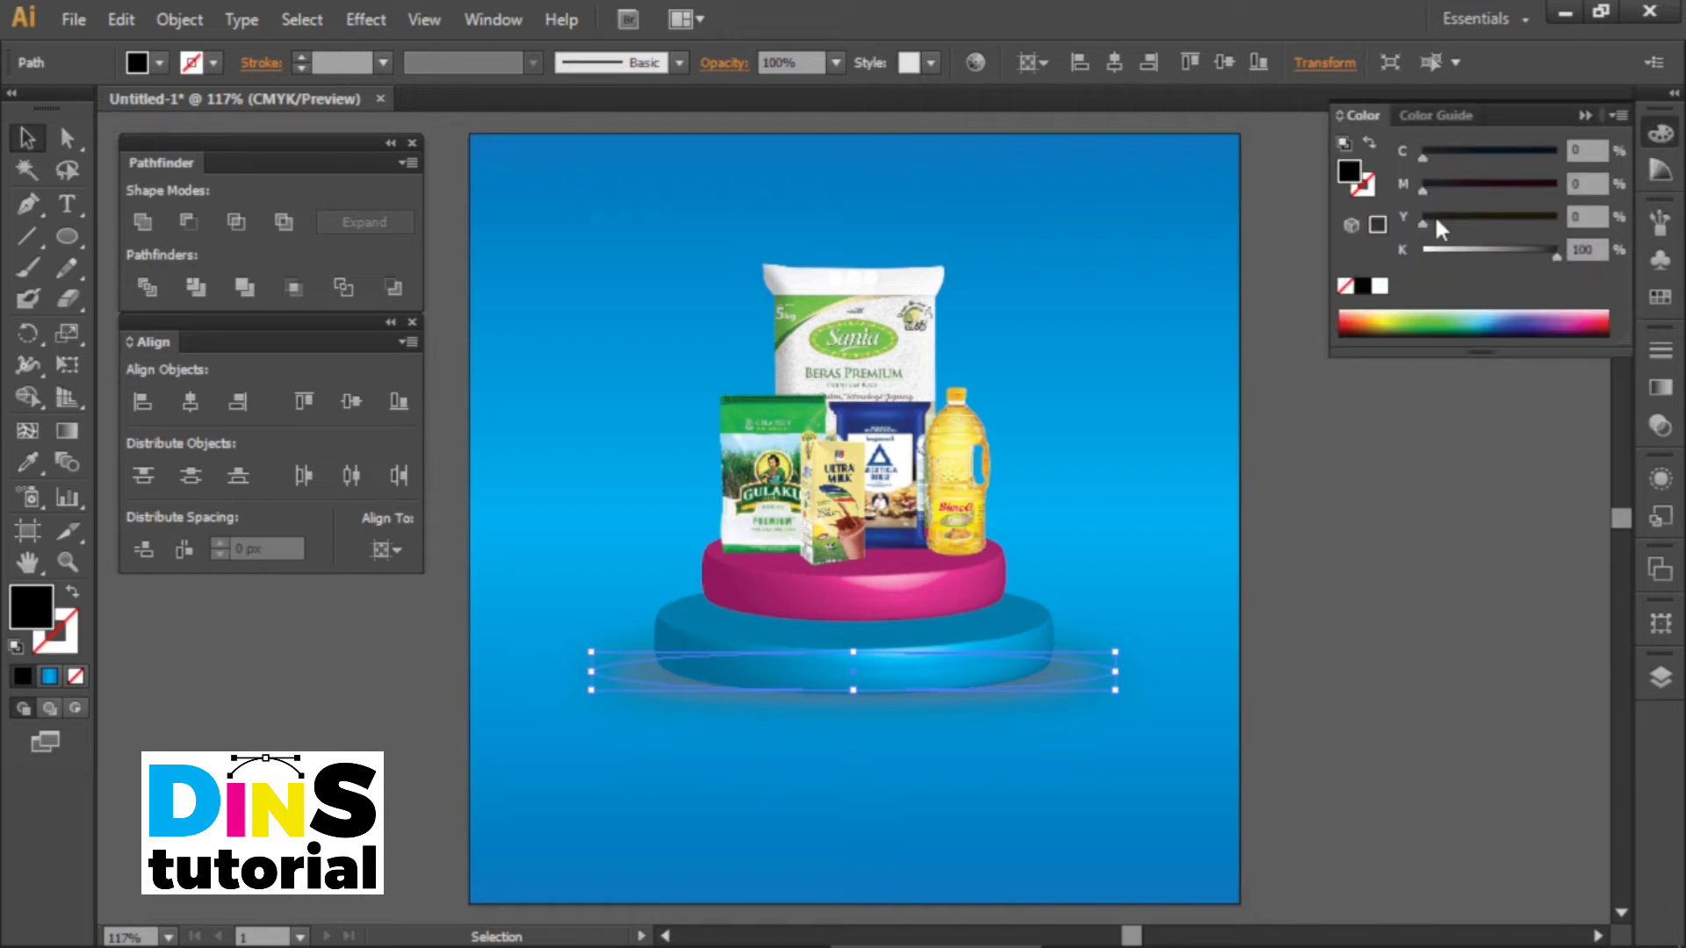
left_click_drag(1483, 161, 1591, 169)
left_click_drag(1424, 187, 1525, 186)
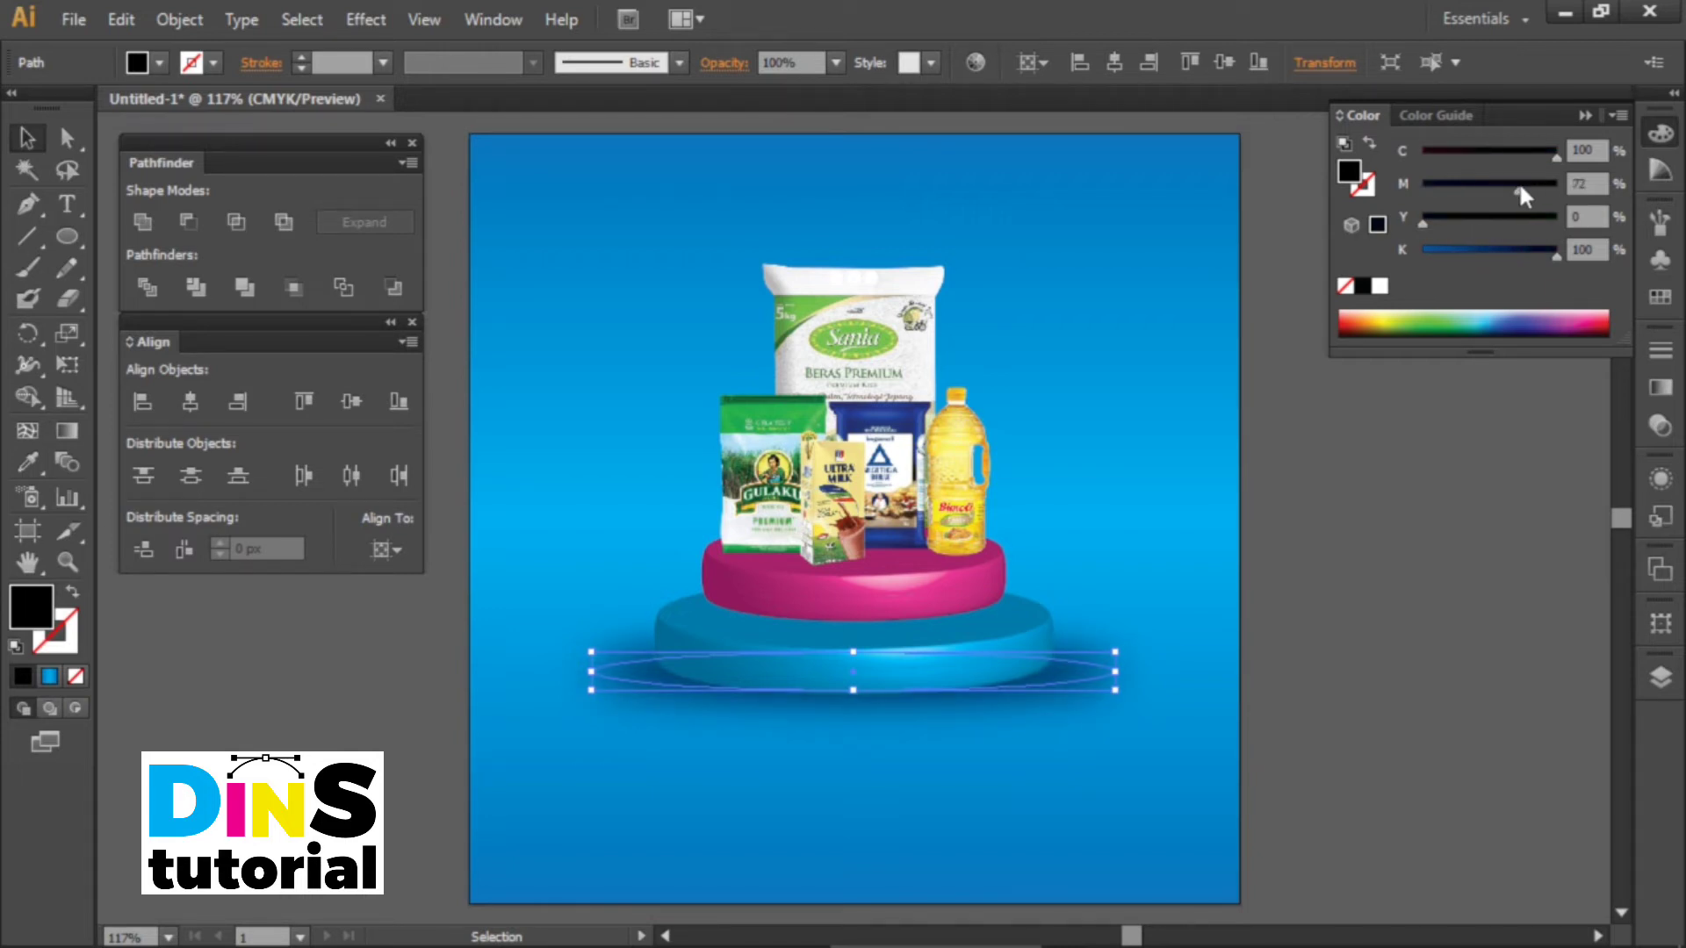
left_click_drag(1517, 186, 1509, 186)
Flatten the shadow ellipse slightly by lowering its upper edge, and deselect it.
left_click(1299, 486)
left_click(881, 689)
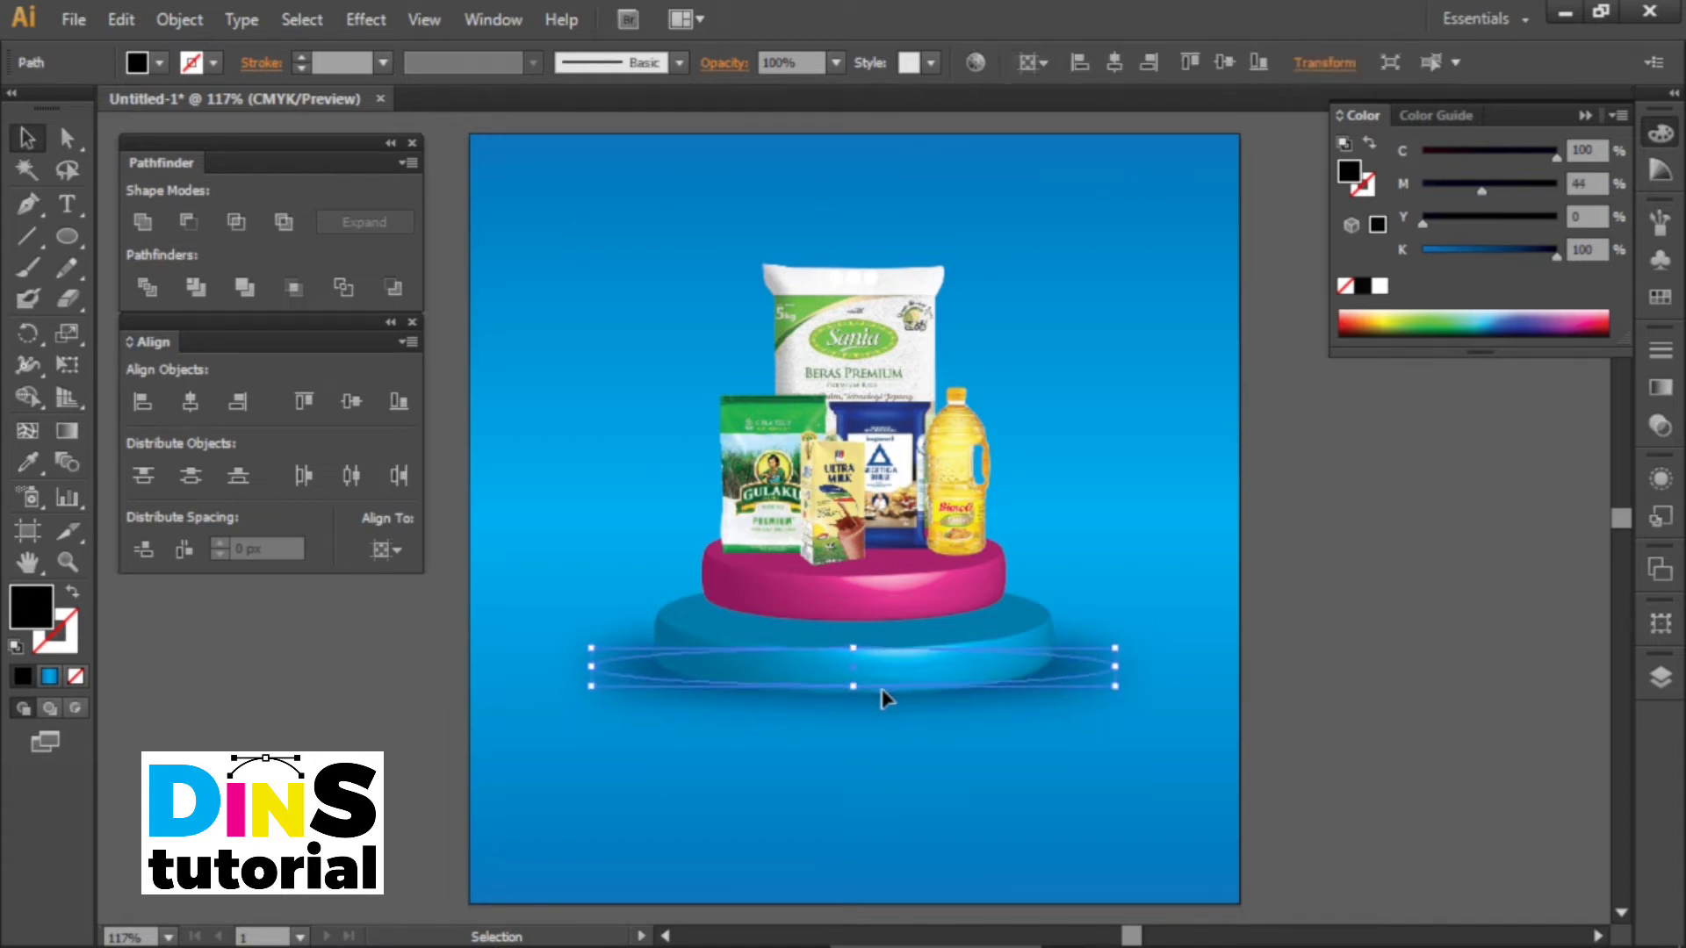
left_click(1053, 751)
left_click(1080, 661)
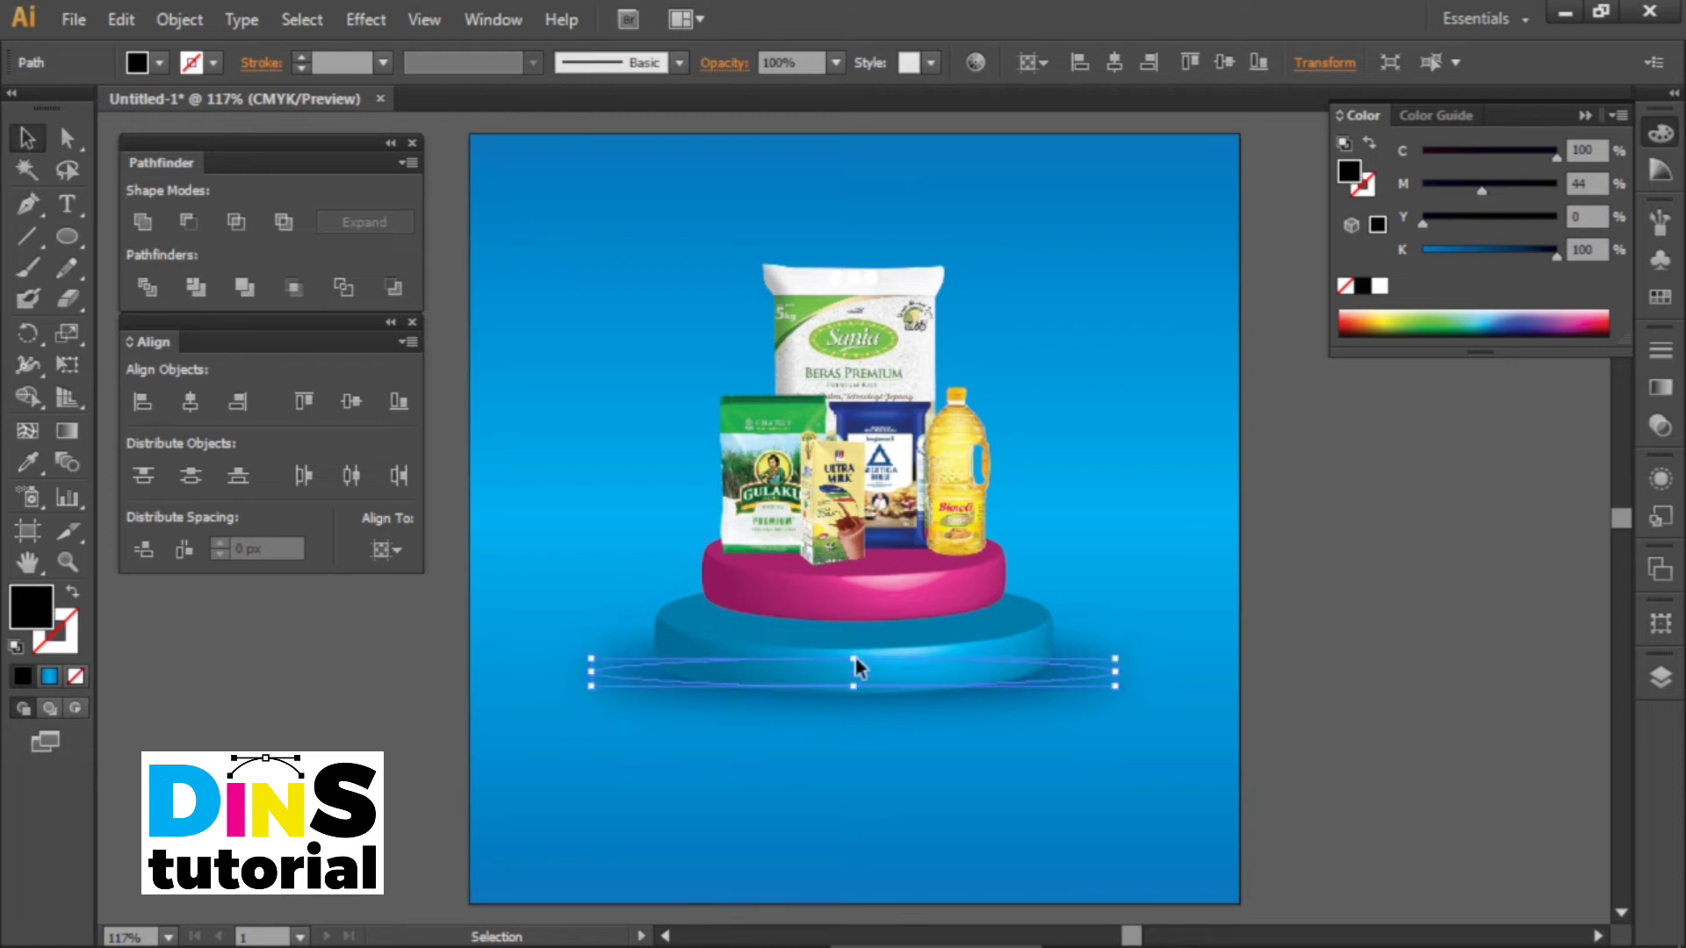
left_click(1095, 759)
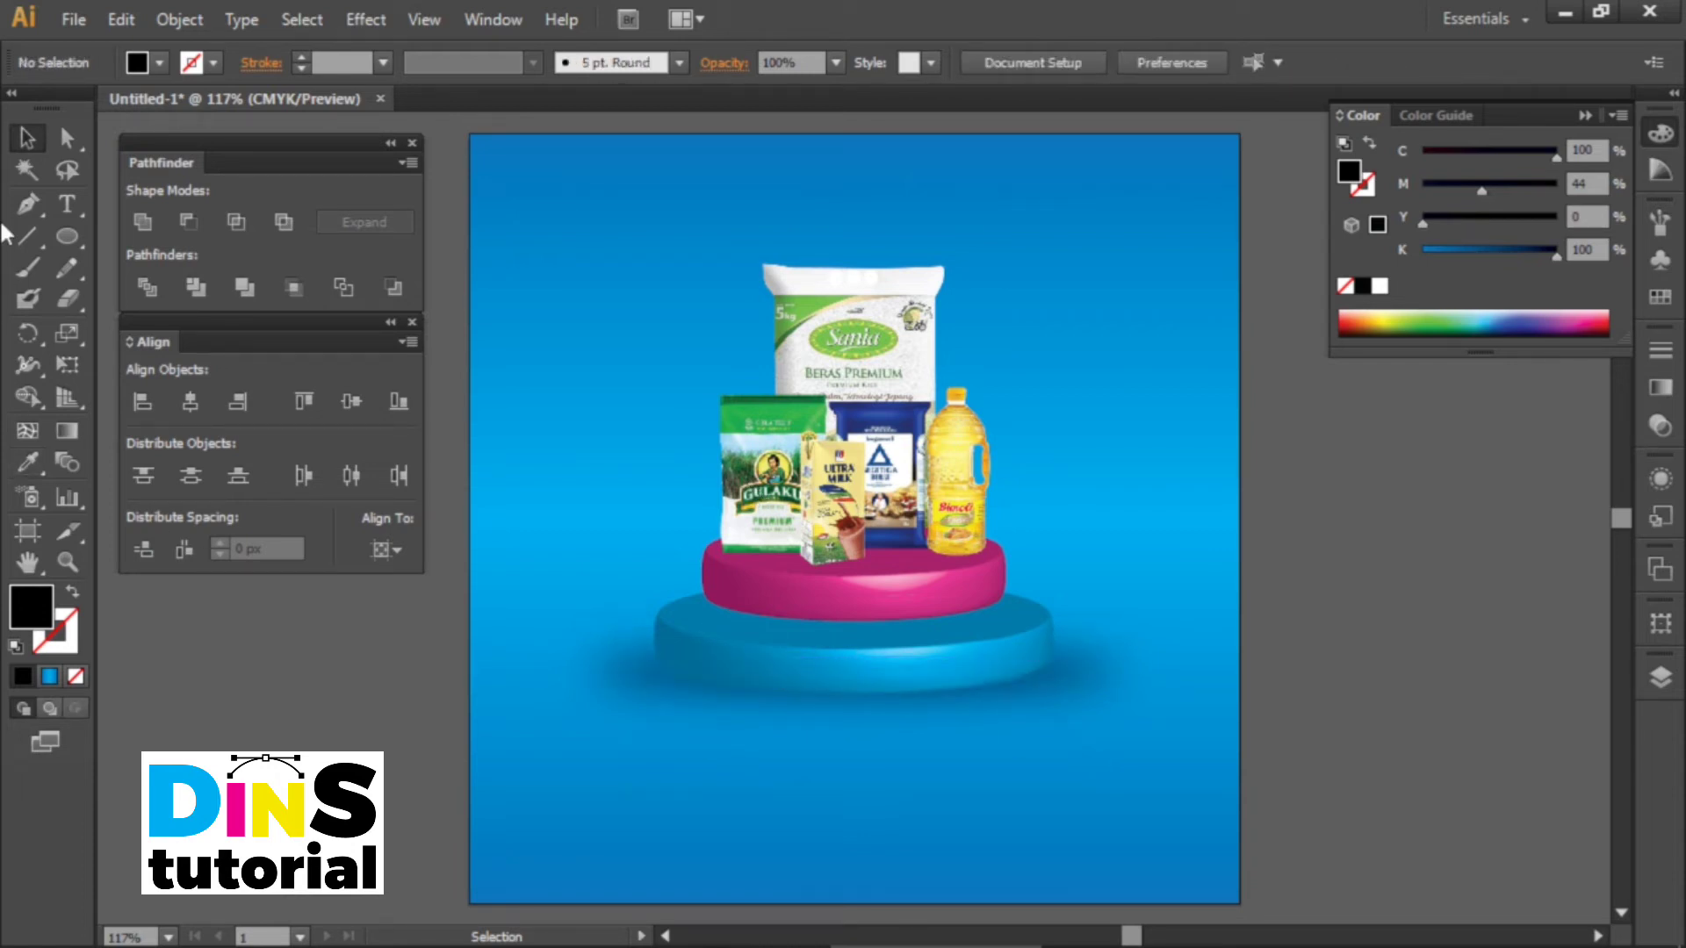
Add the point text "PROMO MURAH ABISS" below the podium.
key("t")
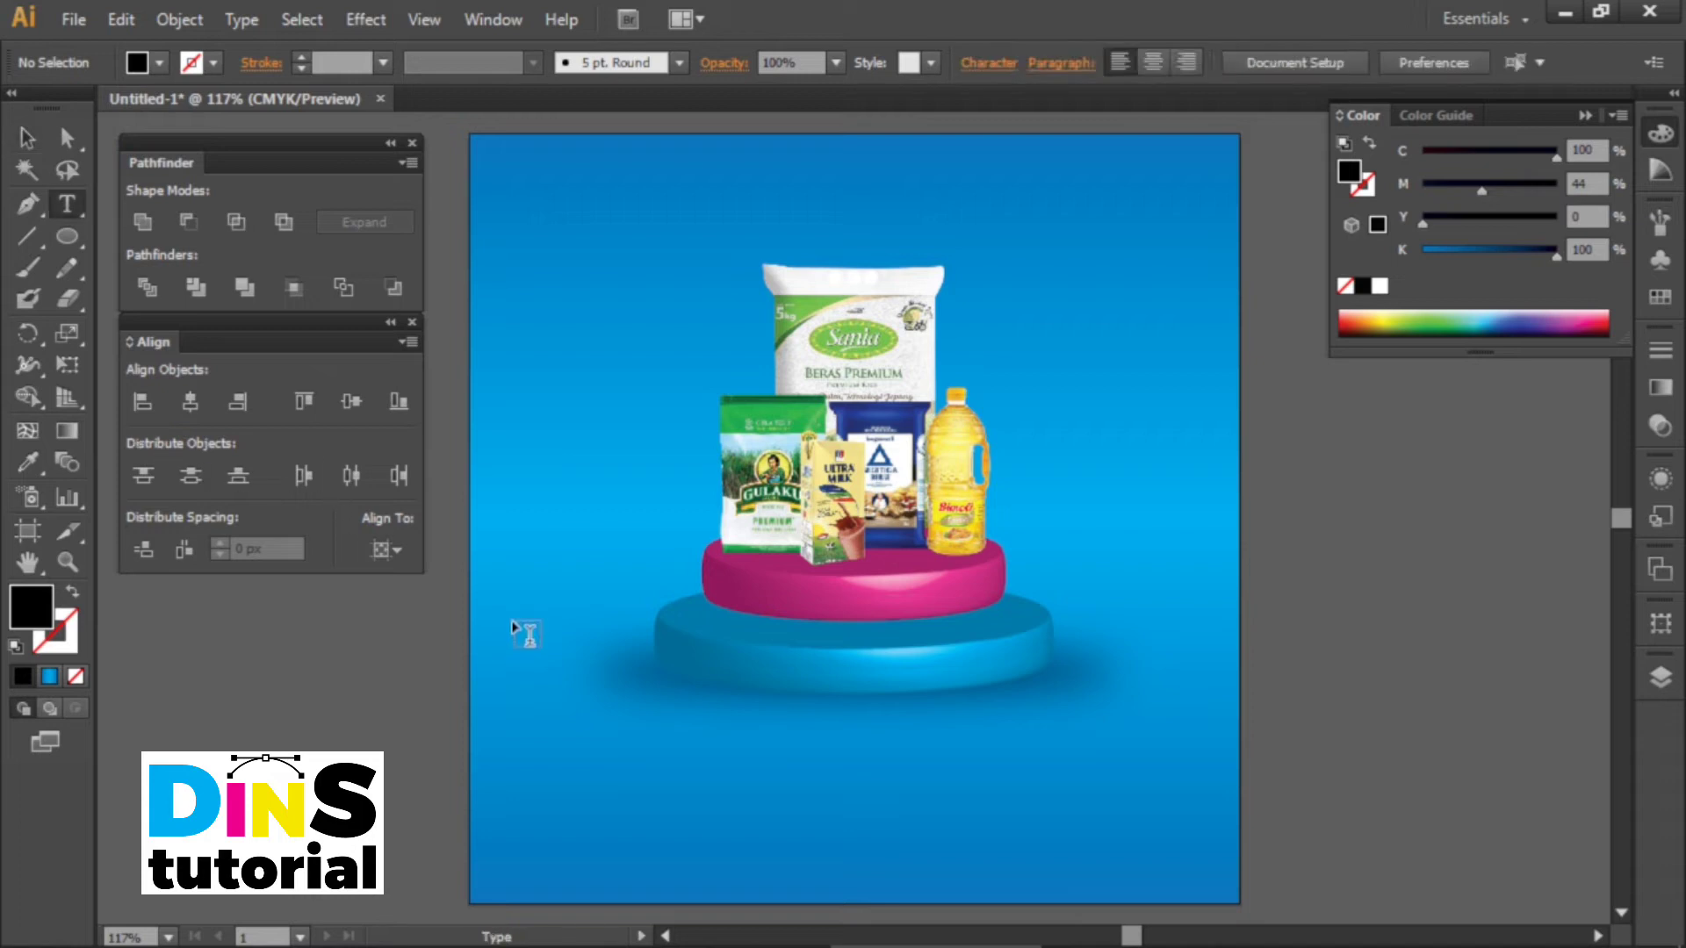
left_click(565, 742)
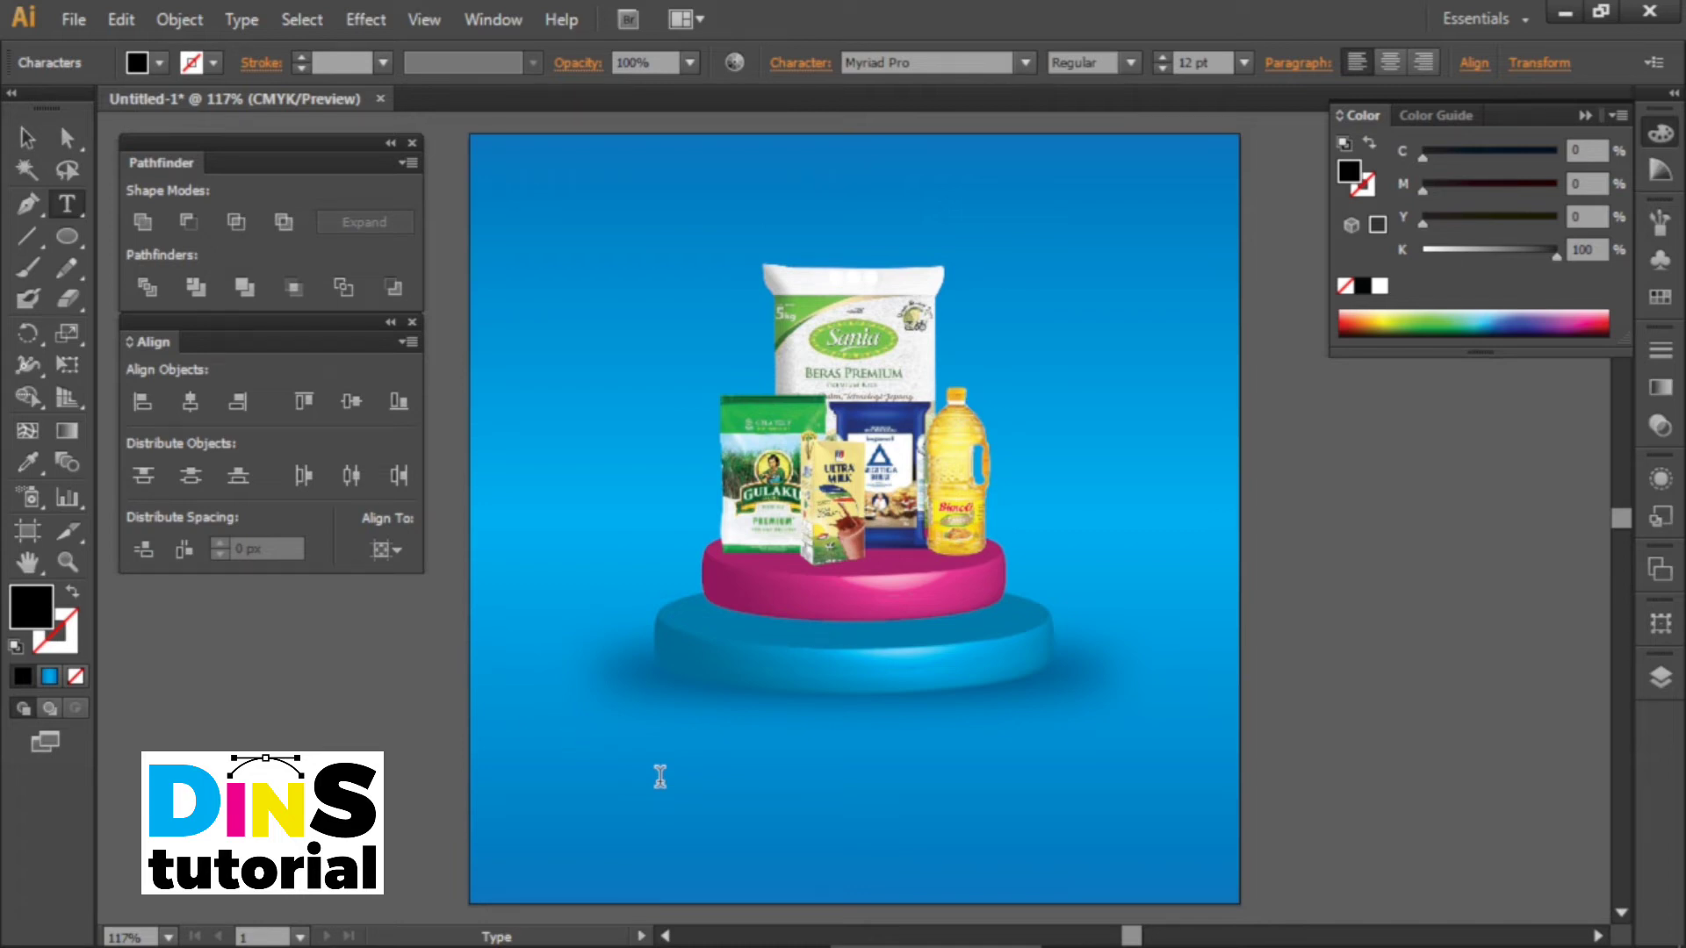
type("PROMO")
type("MURAH ABISS")
Set the promo text's font to Montserrat Bold Italic.
key("ctrl+a")
left_click(927, 62)
type("m")
left_click(1024, 62)
left_click_drag(1211, 233, 1212, 466)
left_click(992, 765)
left_click(1131, 62)
left_click(1115, 468)
Centre the promo text horizontally on the artboard and fill it with white.
left_click(27, 138)
left_click(189, 402)
left_click(159, 63)
left_click(55, 107)
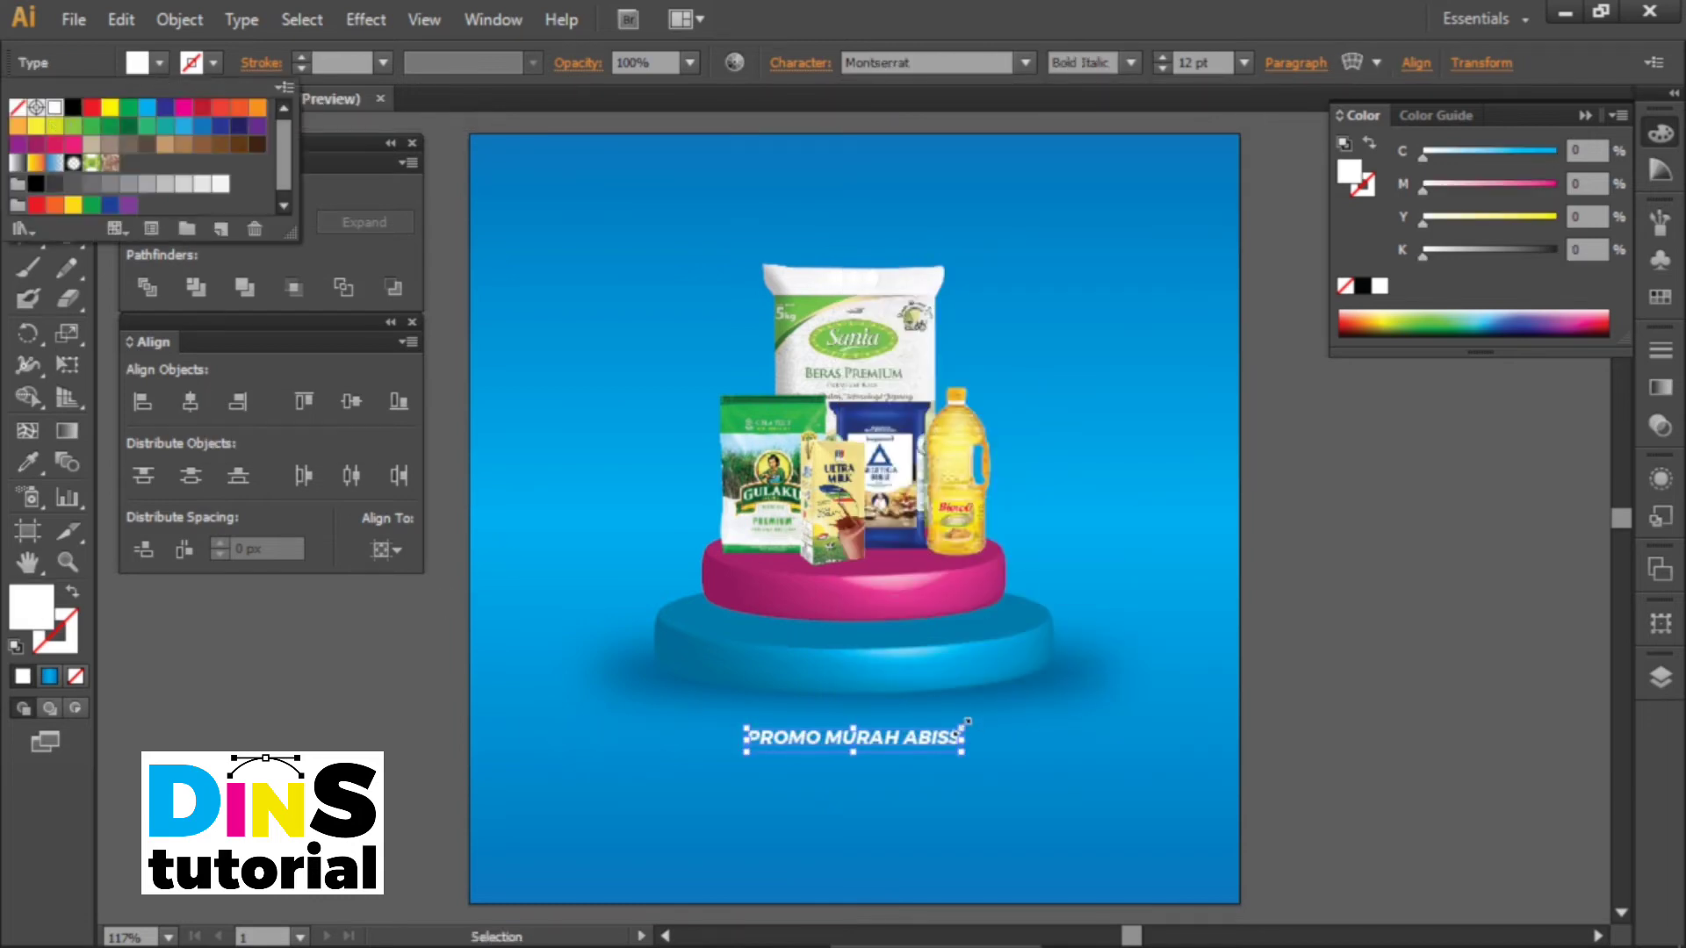
Enlarge the promo text to 18.5 pt and turn a duplicate placed just below it into "DISKON".
left_click_drag(967, 721, 963, 795)
key("ctrl+z")
key("t")
left_click(850, 781)
key("ctrl+a")
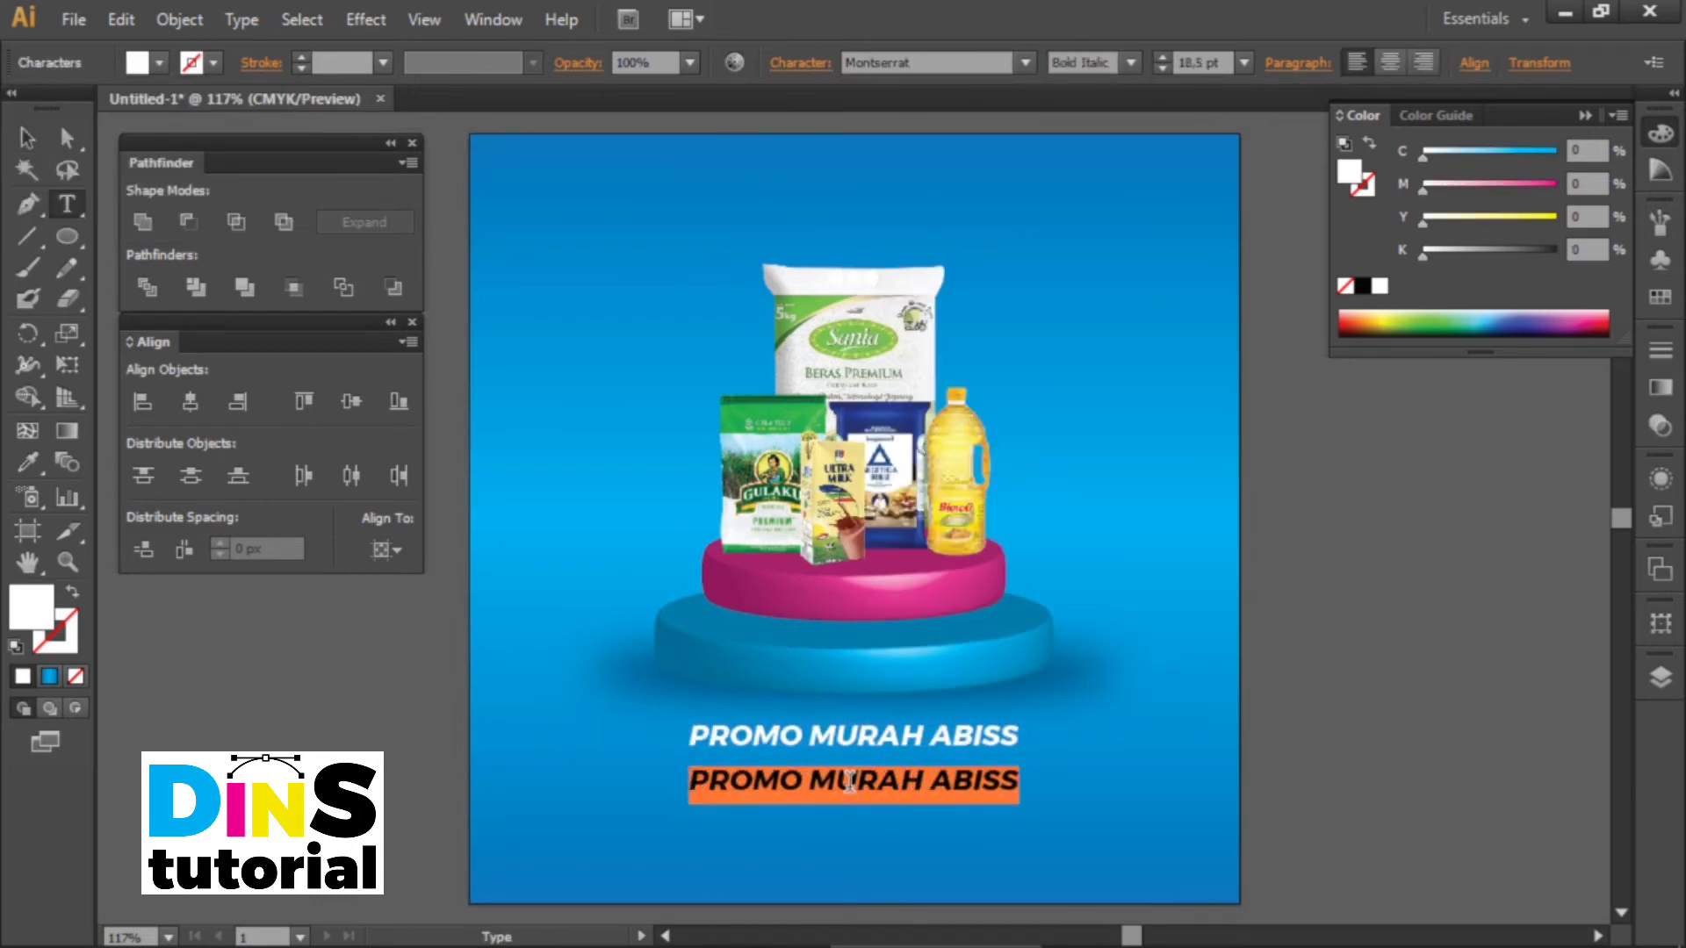
type("DISKON")
Set DISKON to the Black Italic style and enlarge it to about 58.35 pt.
left_click(26, 138)
left_click(1131, 63)
left_click(1136, 582)
left_click_drag(808, 806, 953, 880)
Duplicate the DISKON text sideways and change the copy's wording to "90".
left_click_drag(929, 801, 1088, 801)
key("t")
left_click(1081, 798)
key("ctrl+a")
type("50")
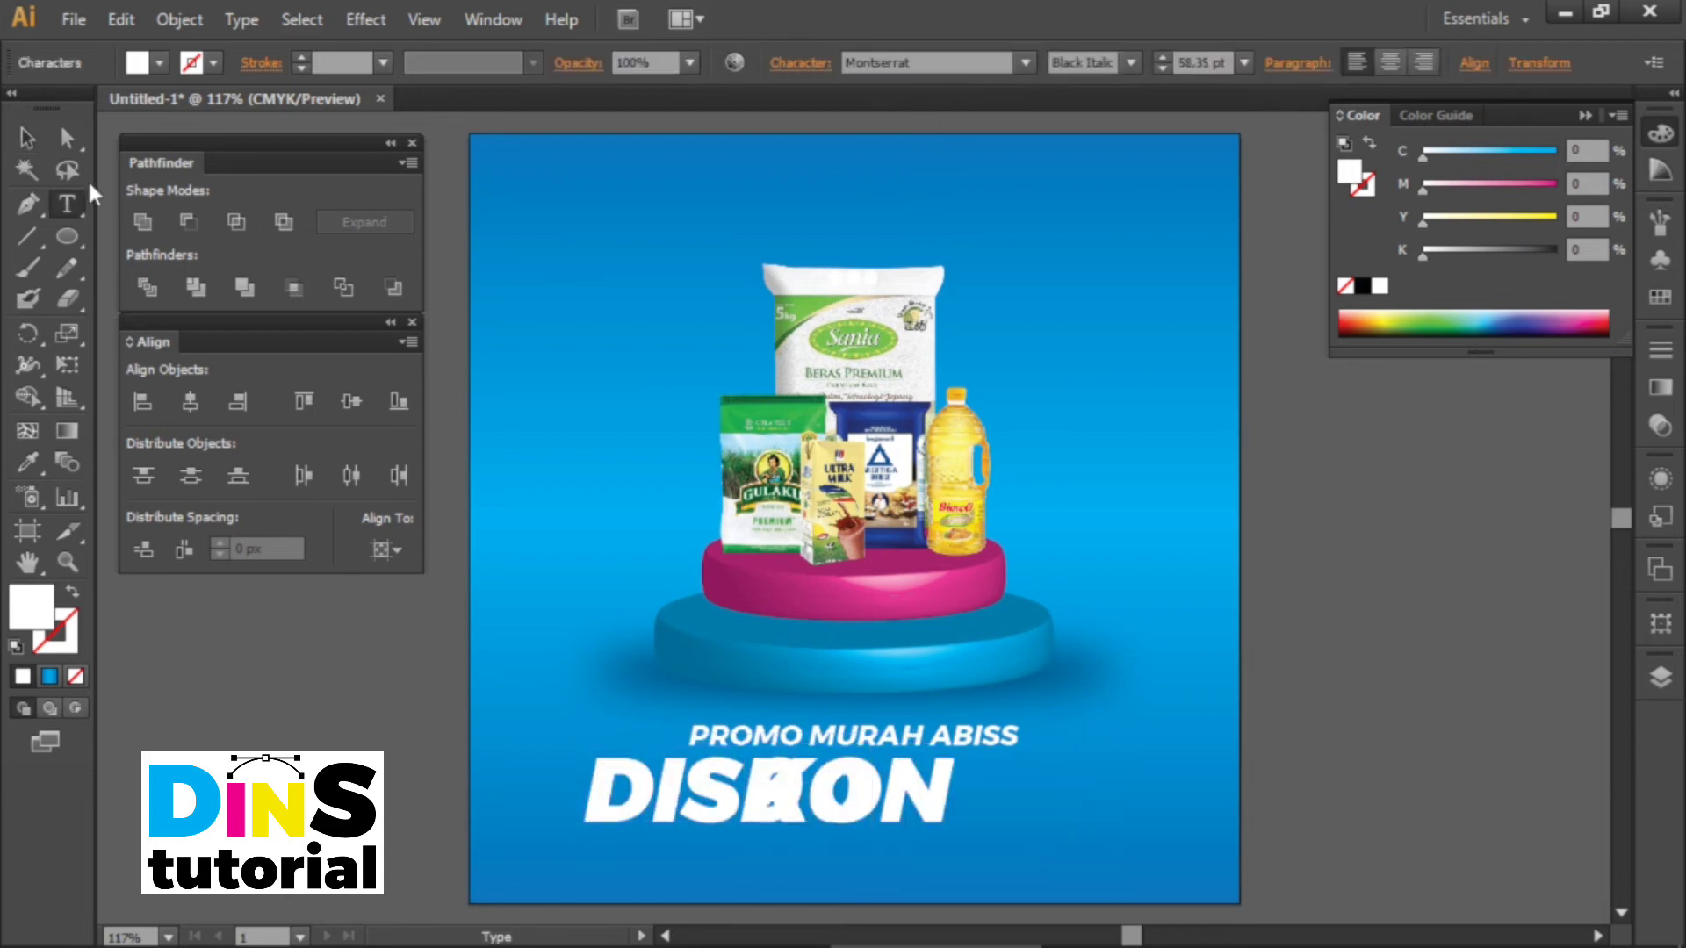
Place the 90 to the right of DISKON and enlarge it to about 82.26 pt.
left_click(26, 138)
left_click_drag(819, 814, 1038, 815)
left_click_drag(1097, 866, 1216, 840)
Add a smaller "%" sign at the upper right of the 90 by retyping a text copy.
key("t")
left_click(1321, 840)
key("ctrl+a")
type("%")
key("Escape")
Duplicate the PROMO MURAH ABISS line below DISKON and change the copy's text to "HINGGA".
left_click(941, 735)
left_click_drag(941, 735, 942, 840)
key("t")
left_click(913, 840)
key("Escape")
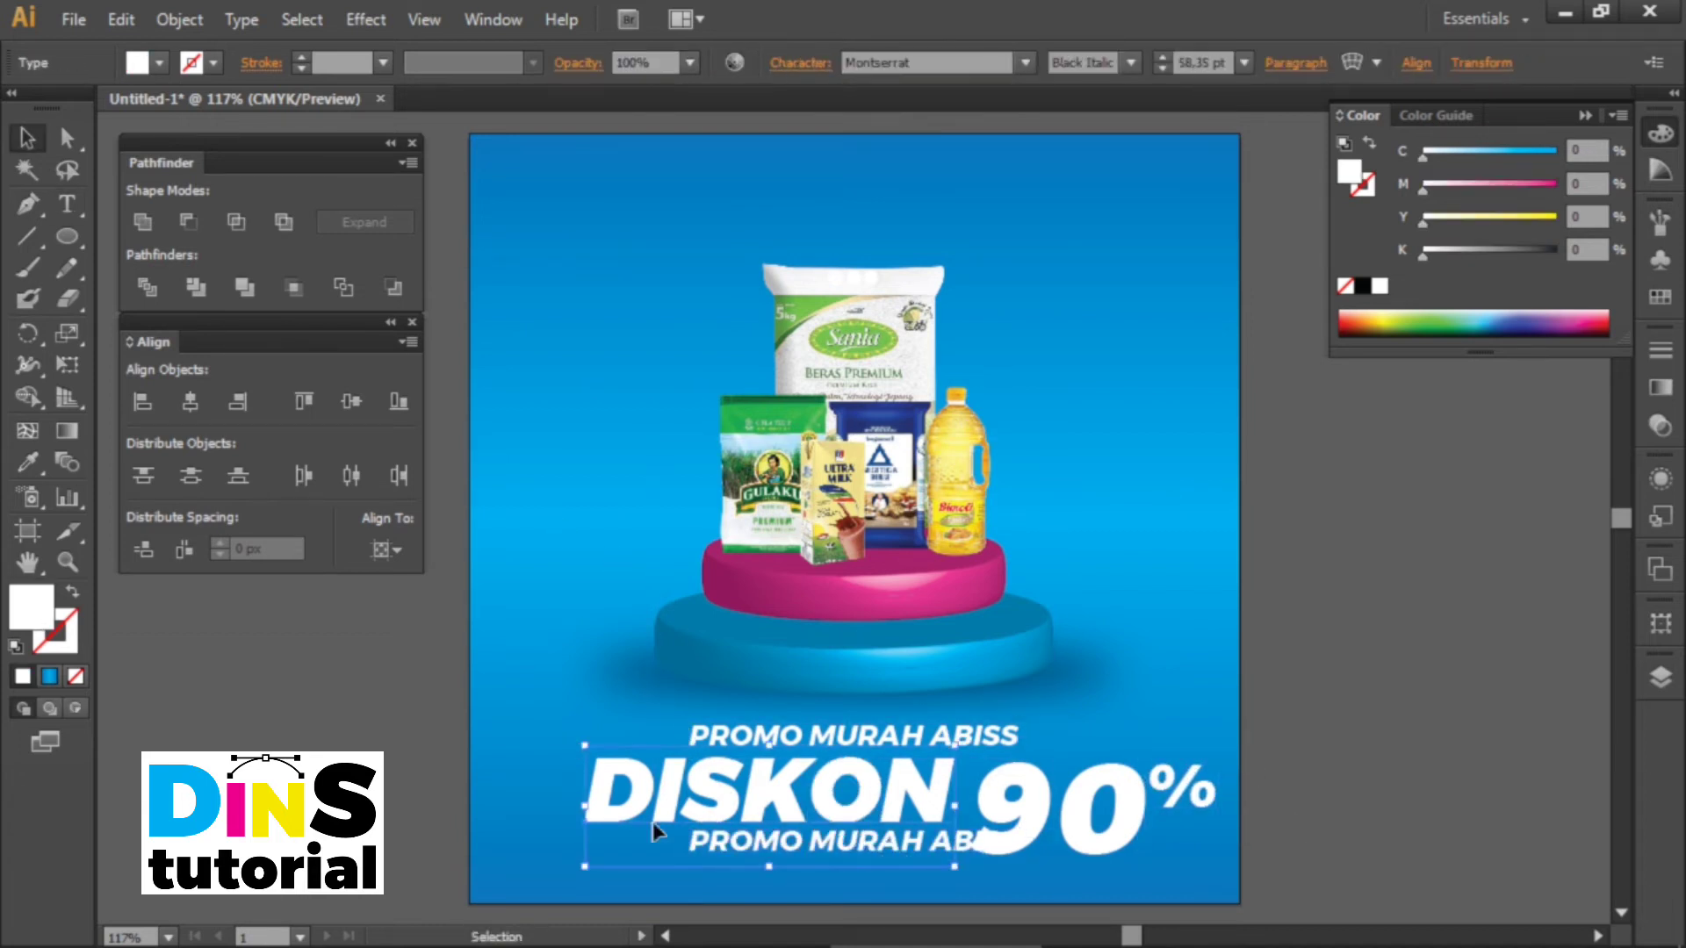
key("t")
left_click(848, 845)
key("ctrl+a")
type("HINGGA")
key("Escape")
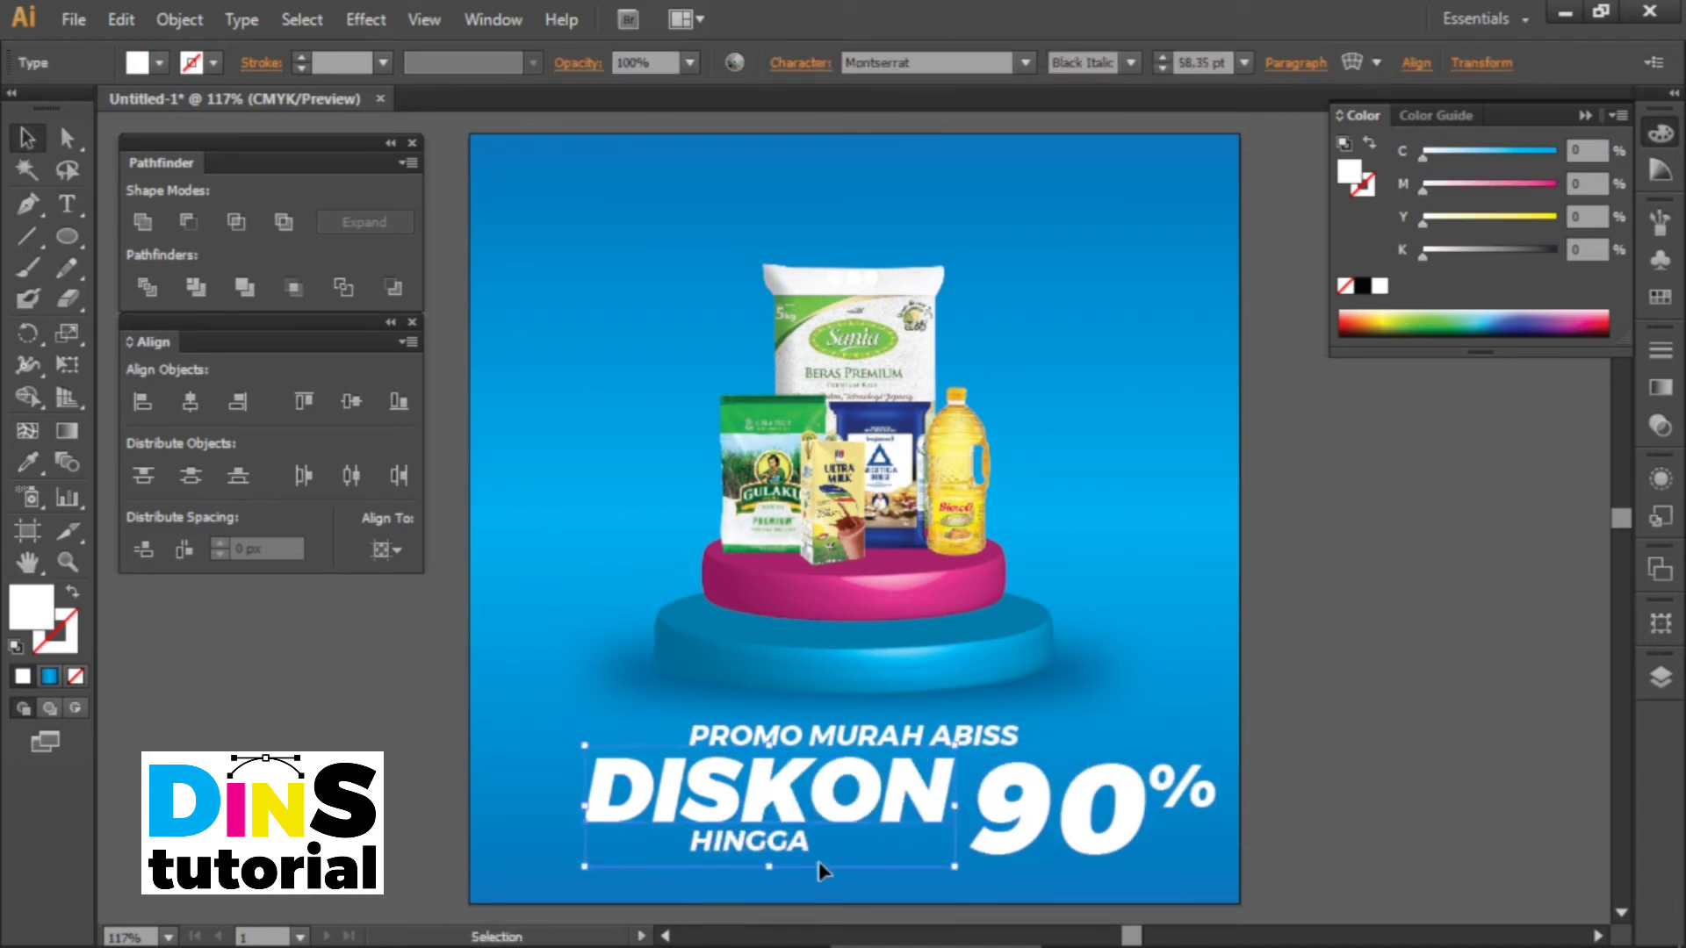
Move HINGGA to the right so it sits beneath the last letters of DISKON, and deselect it.
left_click_drag(772, 847, 833, 841)
key("ctrl+z")
left_click(753, 839)
key("ctrl+z")
left_click(672, 802)
left_click_drag(702, 841, 829, 841)
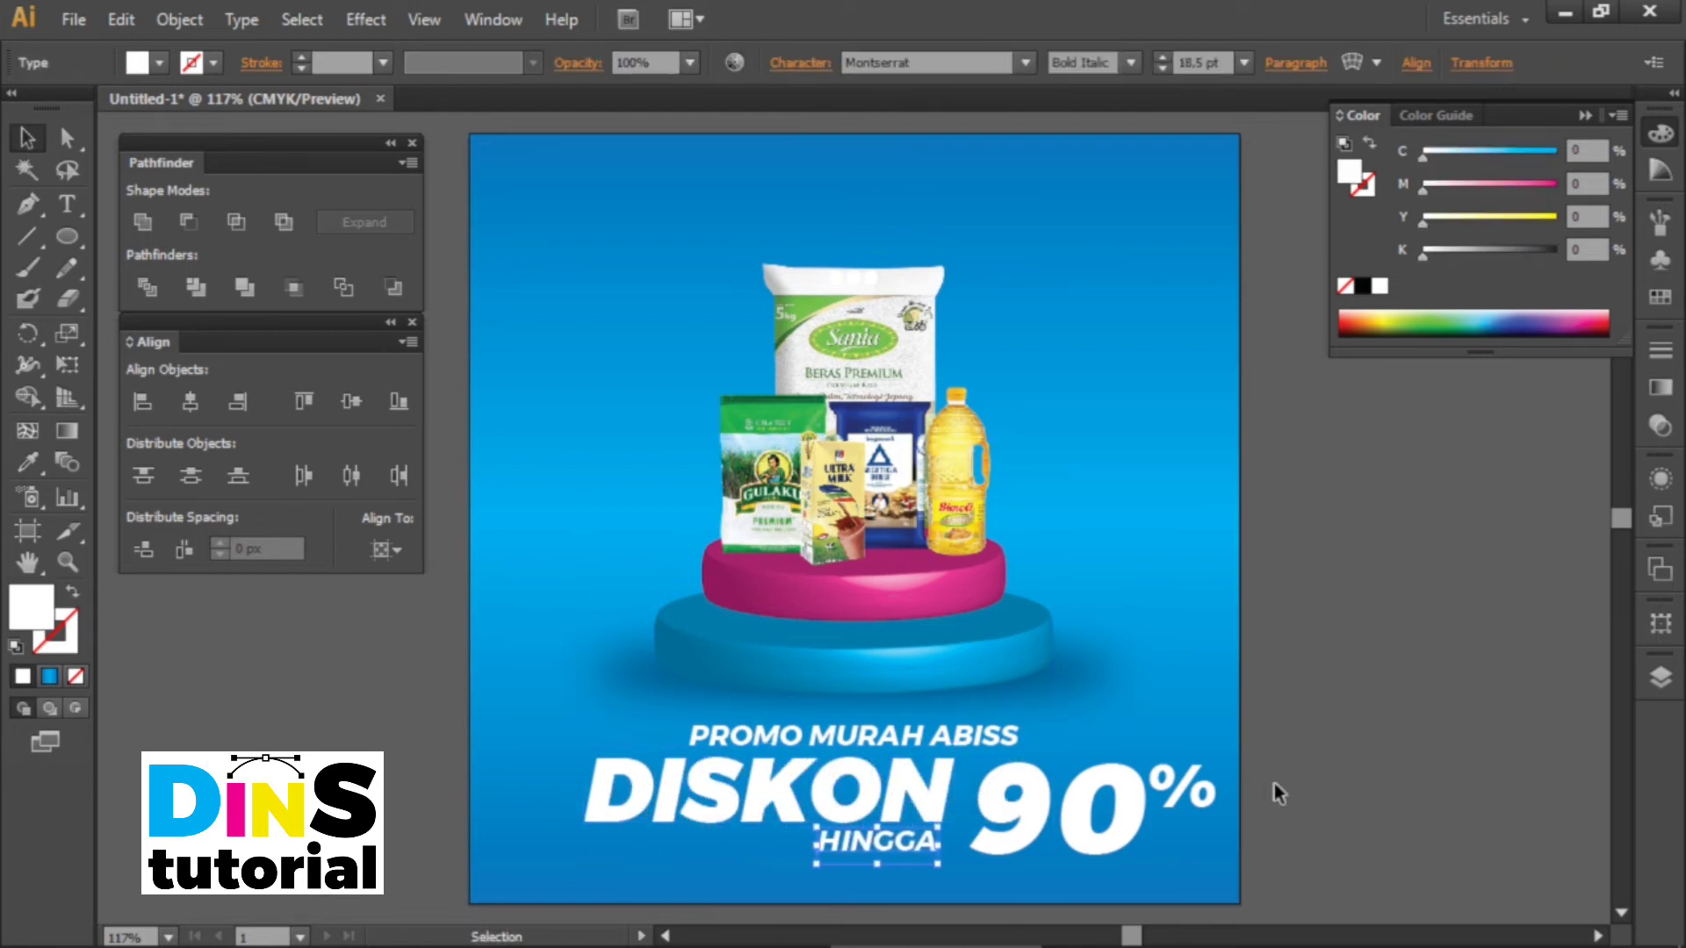
left_click(1274, 784)
Nudge the 90 and the percent sign slightly upward.
left_click(1136, 822)
key("Up")
key("Up")
left_click(1186, 786)
key("Up")
key("Up")
key("Up")
Group only the promo texts without the discs, centre the group horizontally on the artboard, and ungroup it.
left_click_drag(1301, 713, 791, 874)
left_click(1031, 640, "shift")
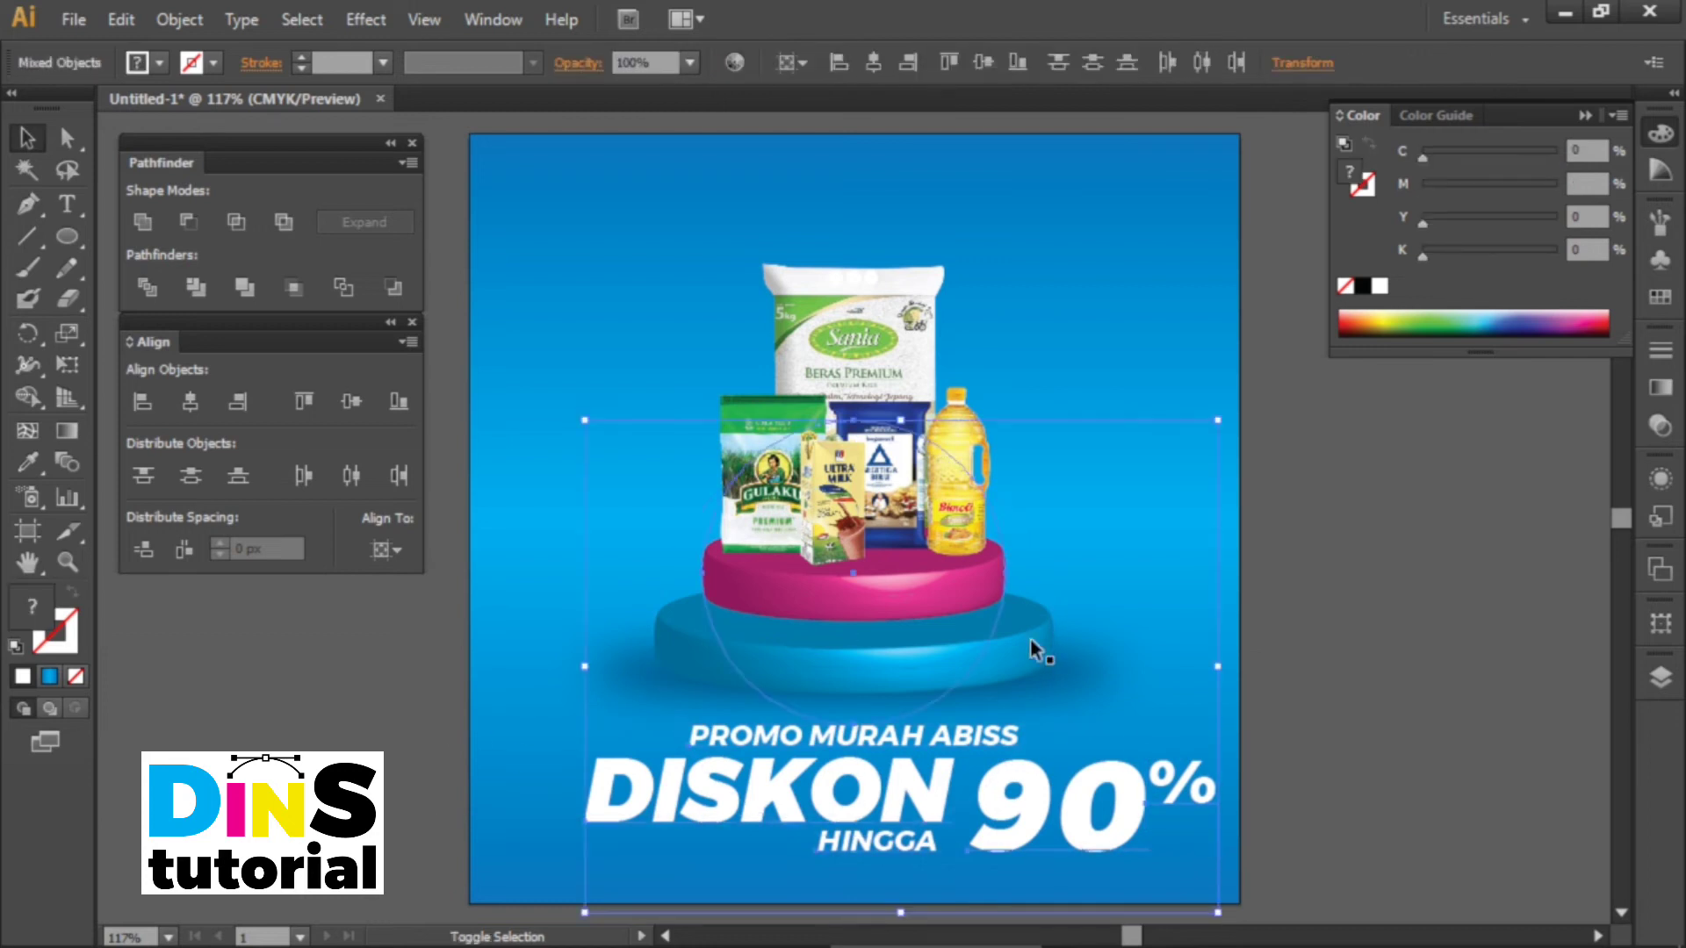
left_click(975, 597, "shift")
key("ctrl+g")
left_click(191, 402)
left_click(1291, 746)
right_click(985, 828)
left_click(1054, 717)
Fill the PROMO MURAH ABISS text with yellow.
left_click(865, 736)
left_click(159, 64)
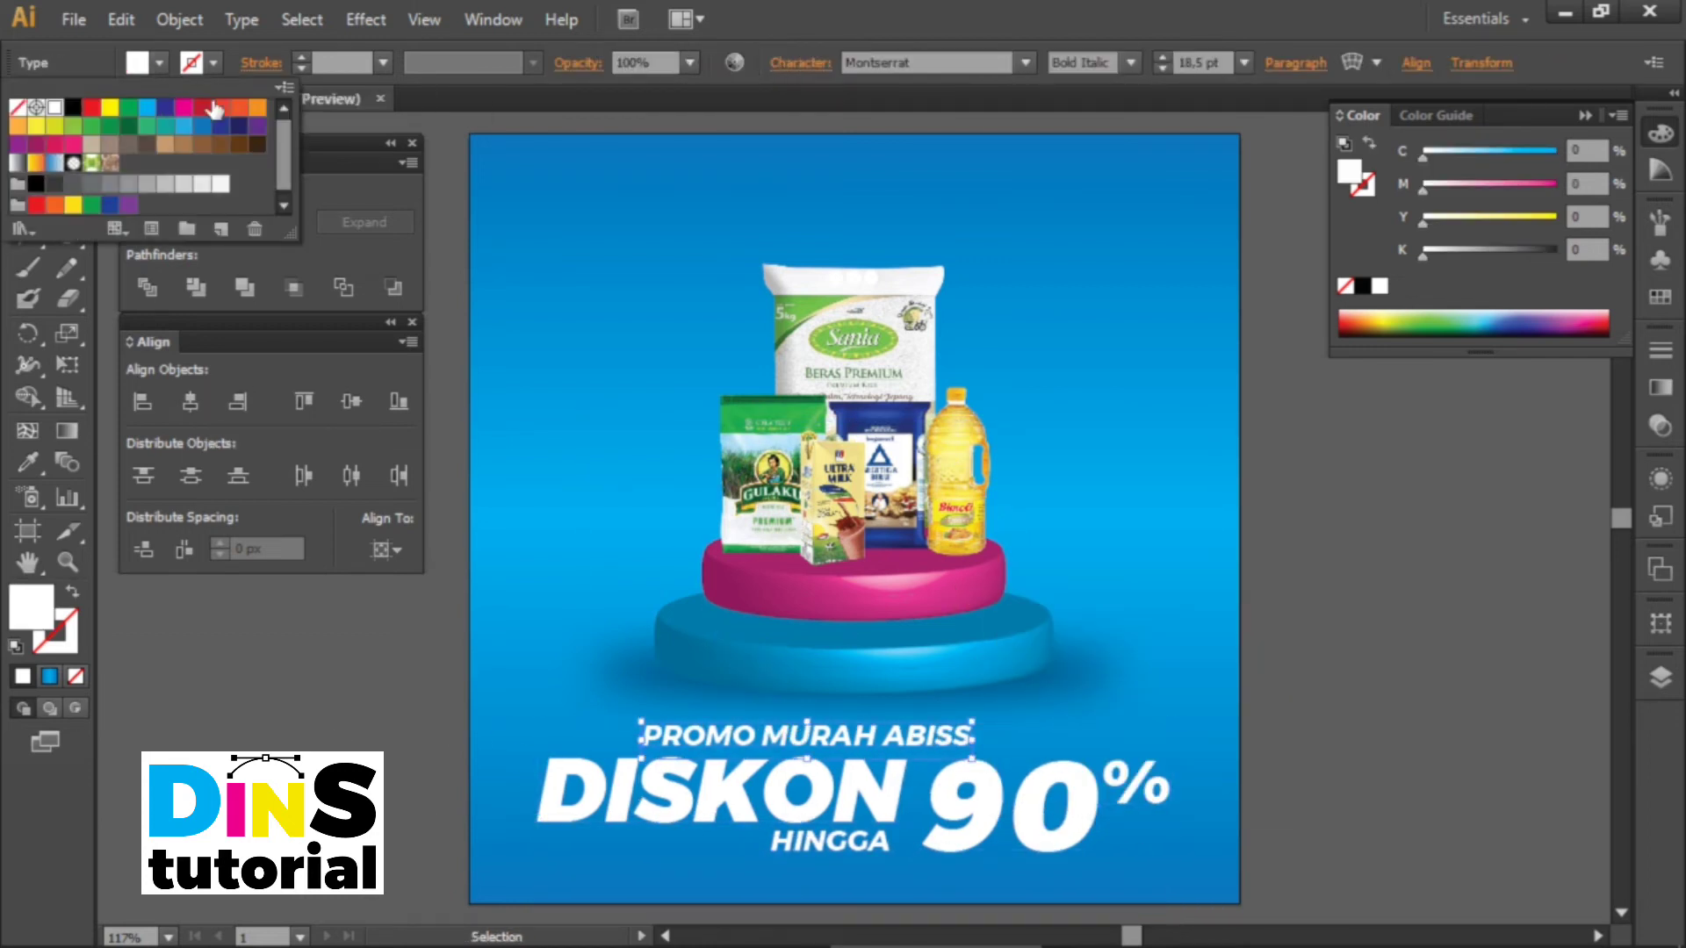
left_click(257, 107)
left_click(109, 107)
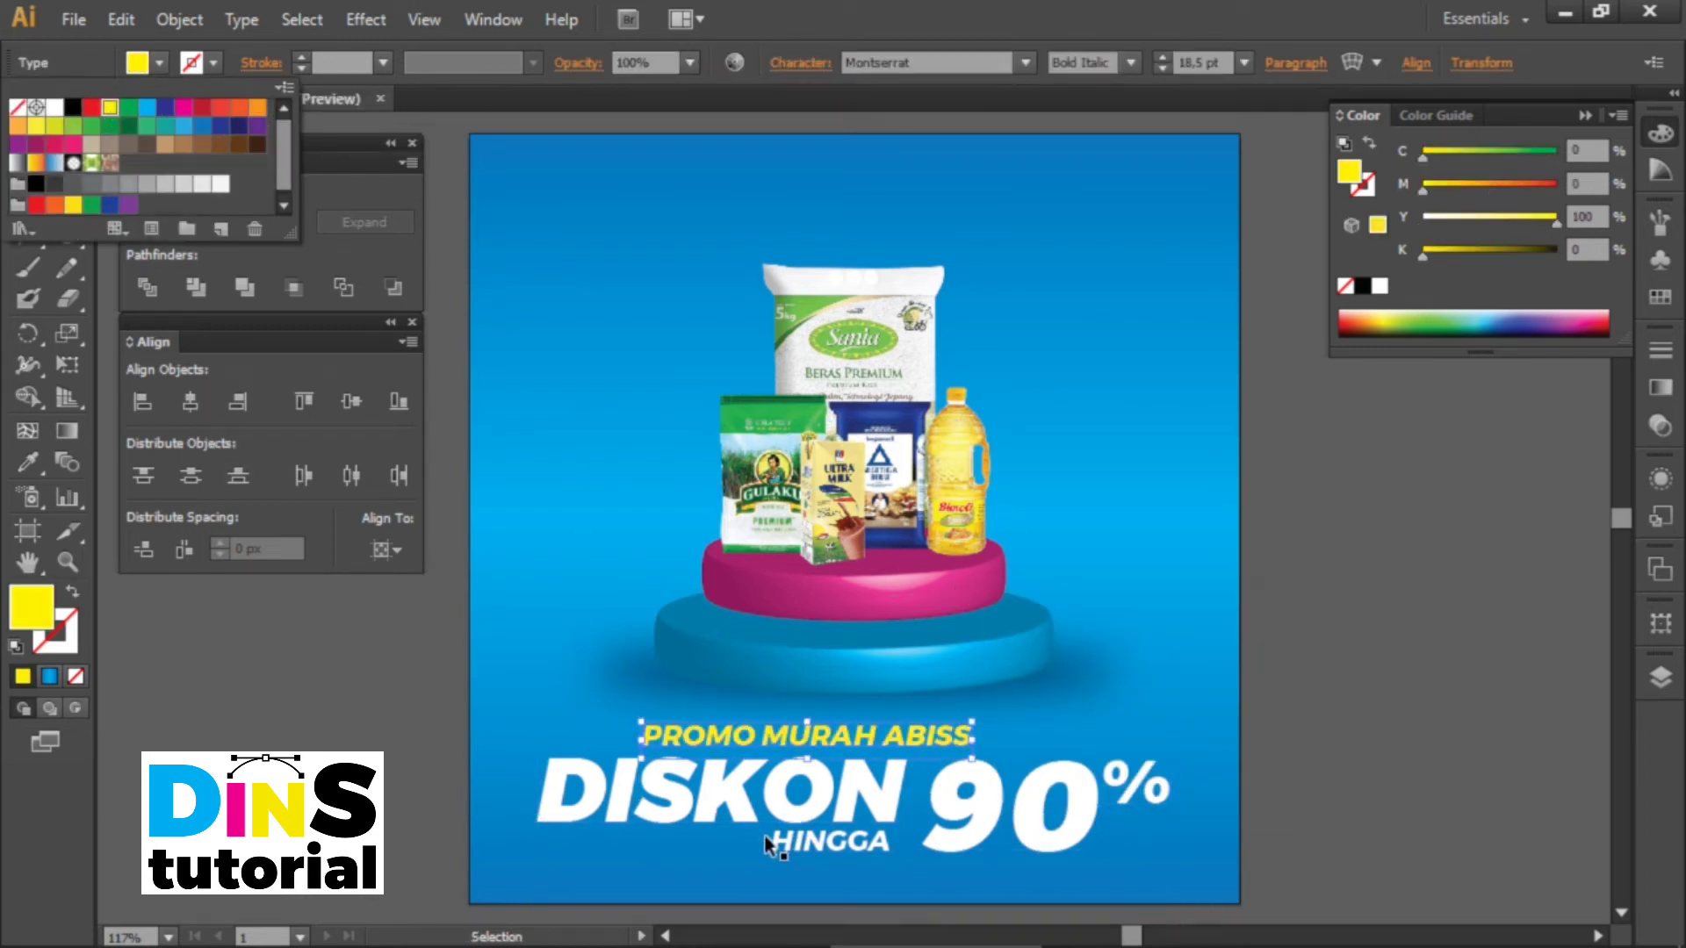
Fill the HINGGA text with the same yellow.
left_click(794, 845)
left_click(805, 845)
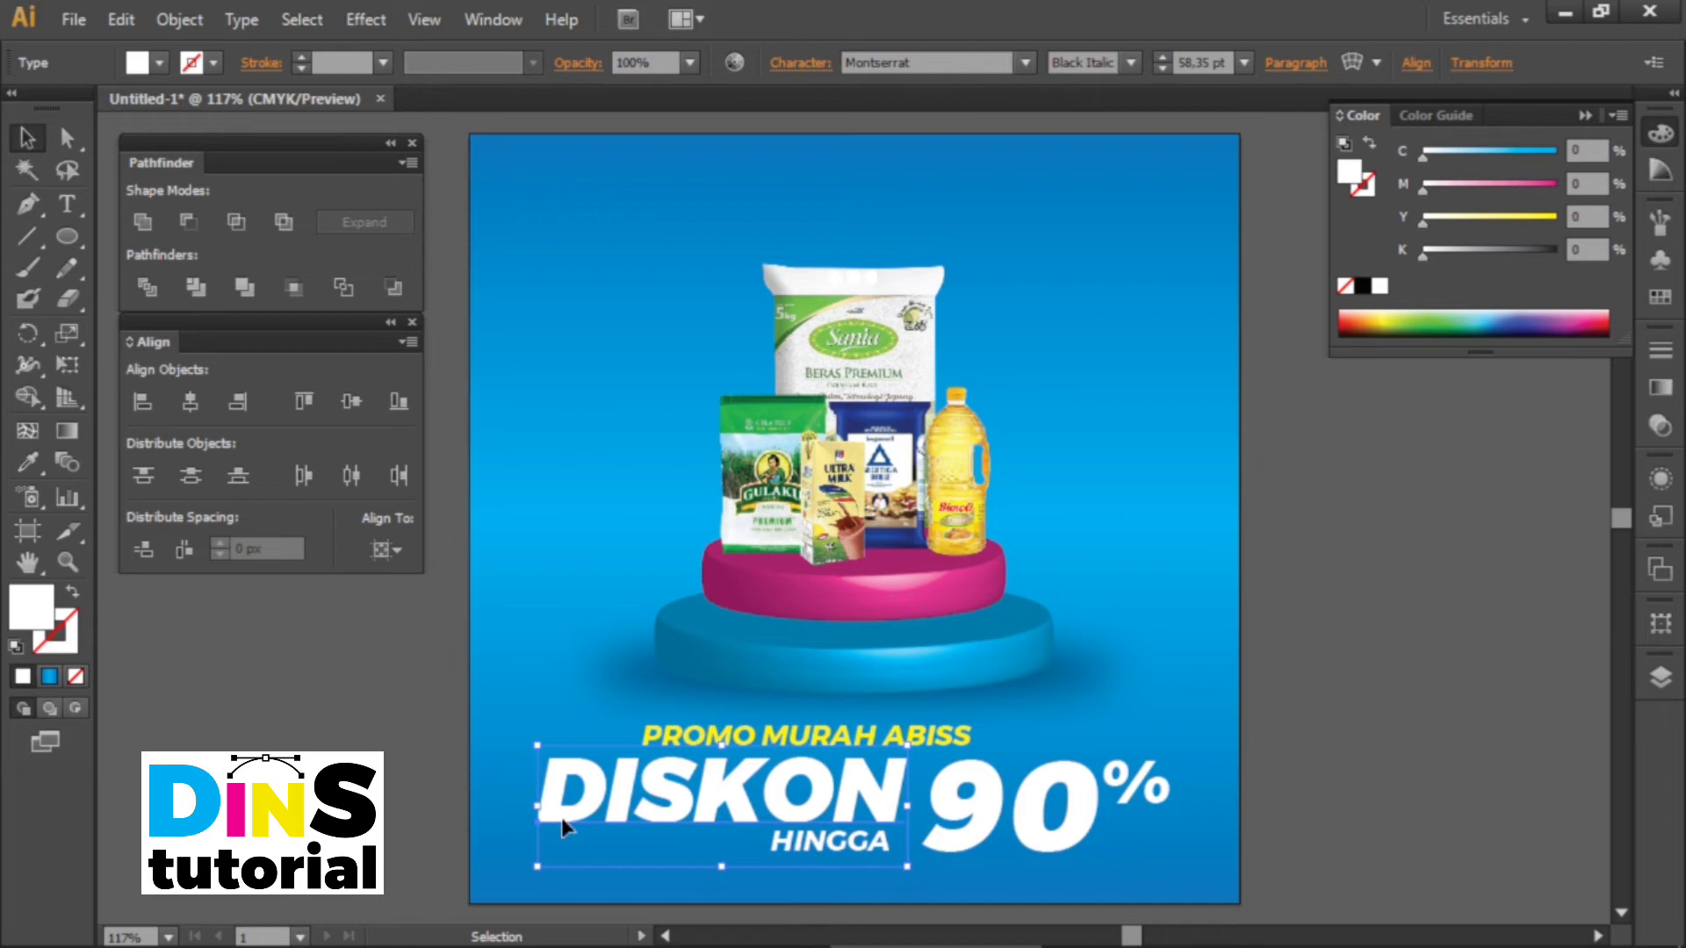
left_click(817, 852, "shift")
left_click(760, 652, "shift")
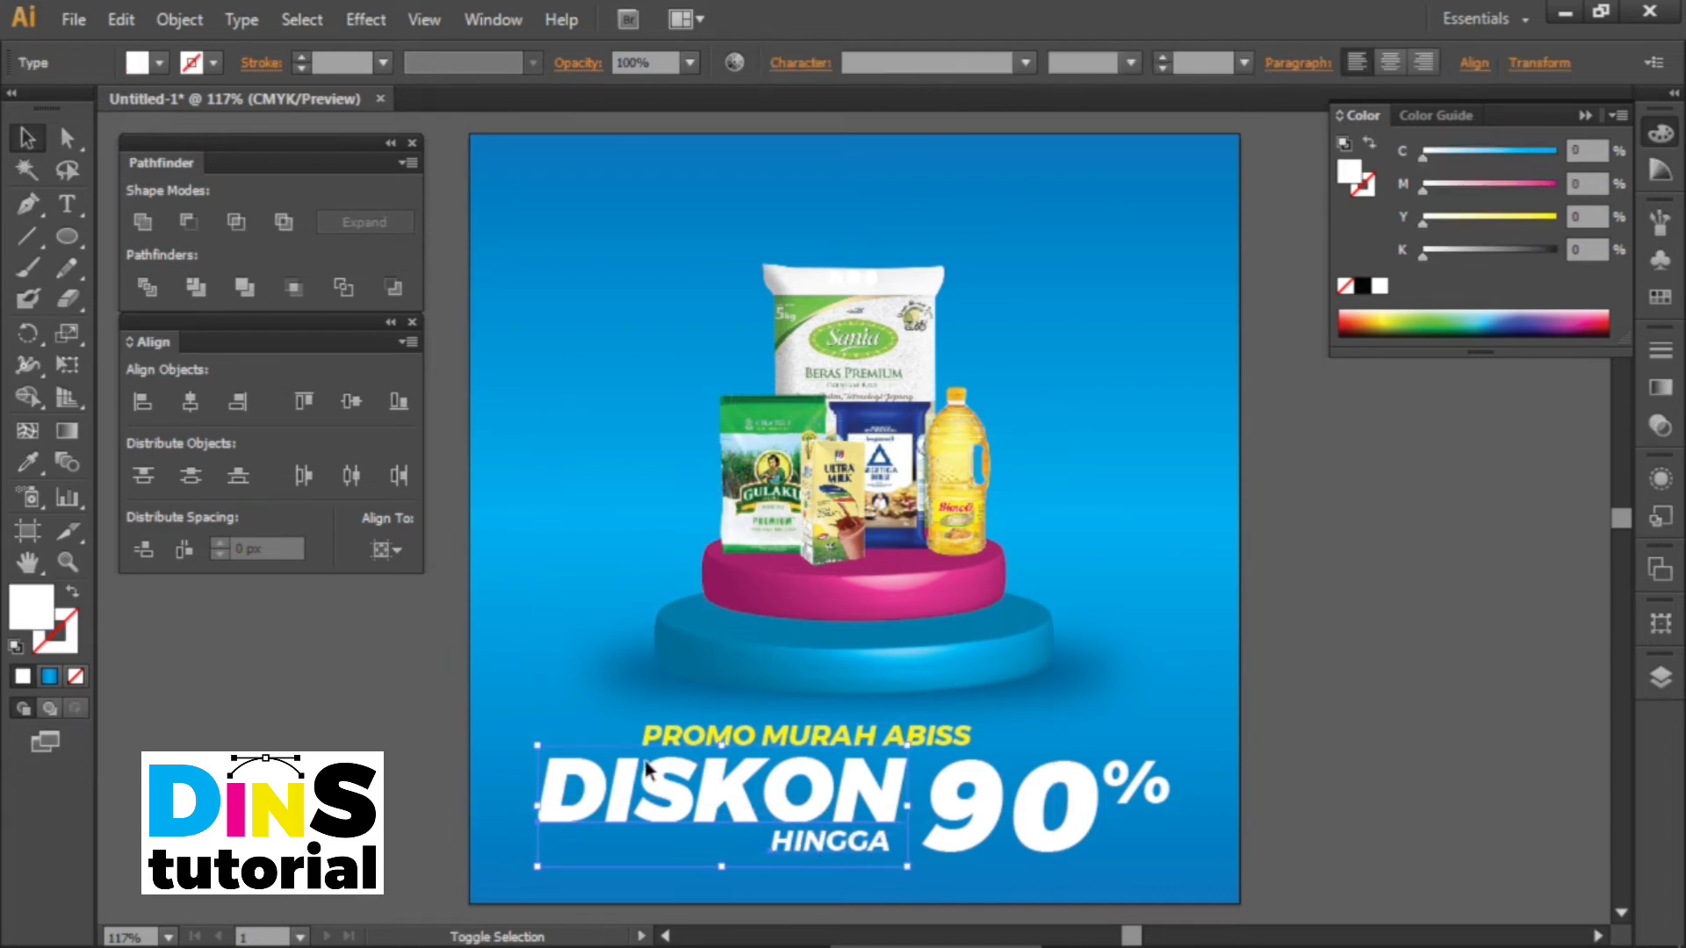
left_click(626, 781, "shift")
left_click(159, 63)
left_click(110, 106)
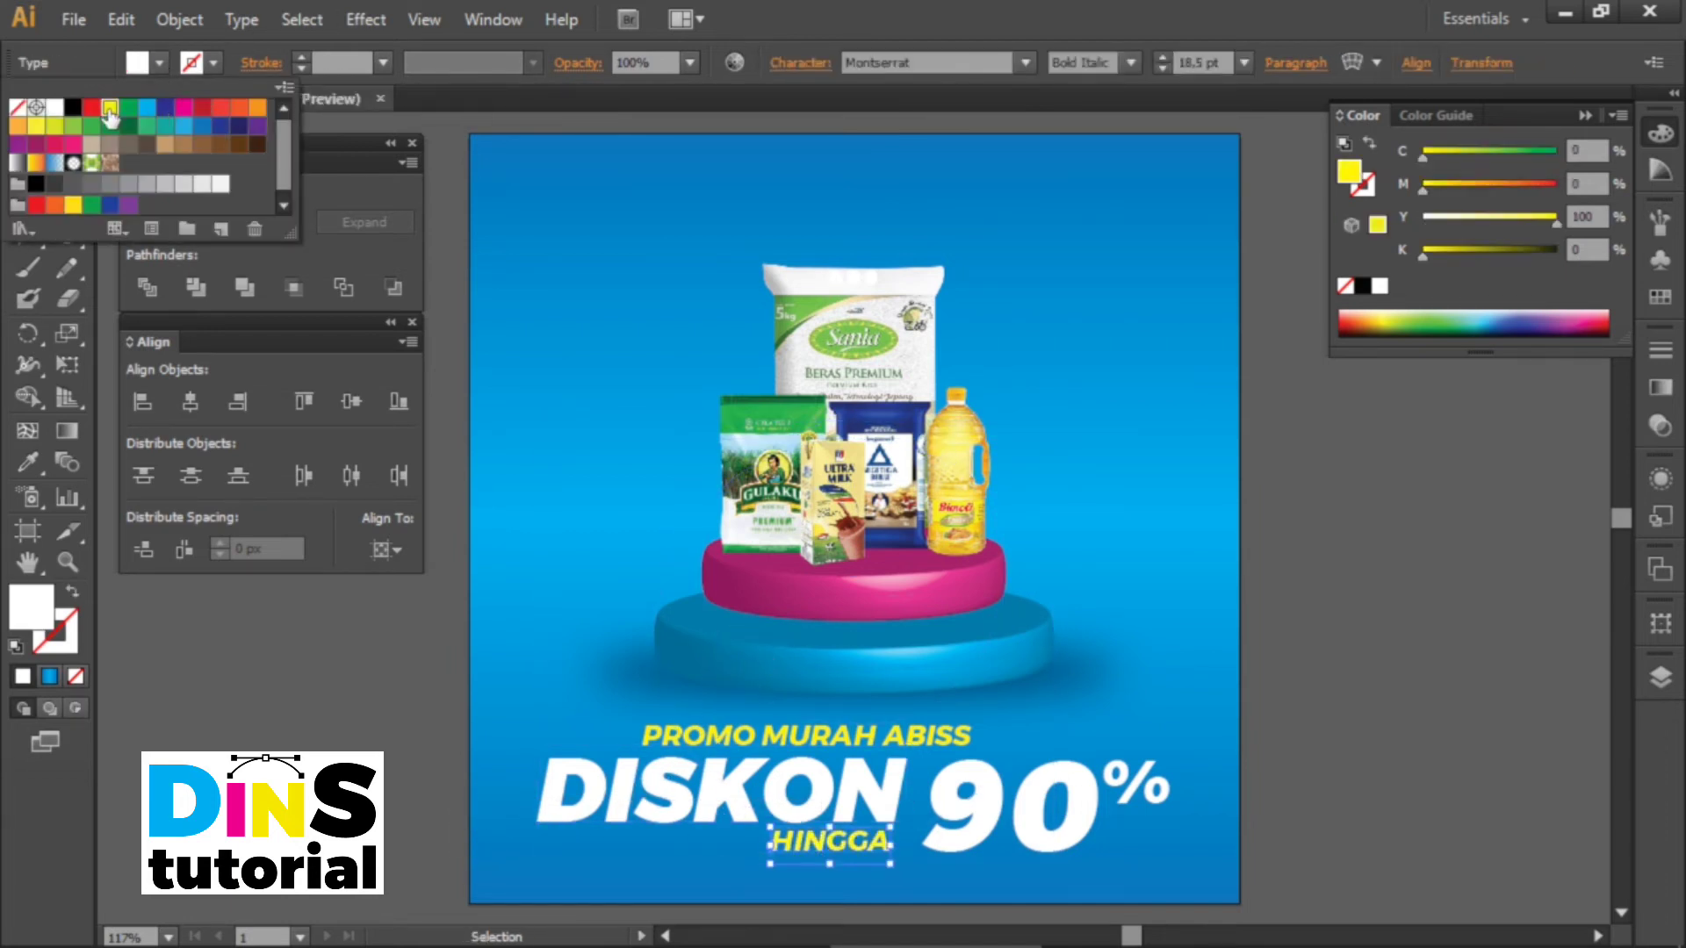
Add a new fill to the 90 text's appearance and apply the linear blue gradient to it.
left_click(997, 817)
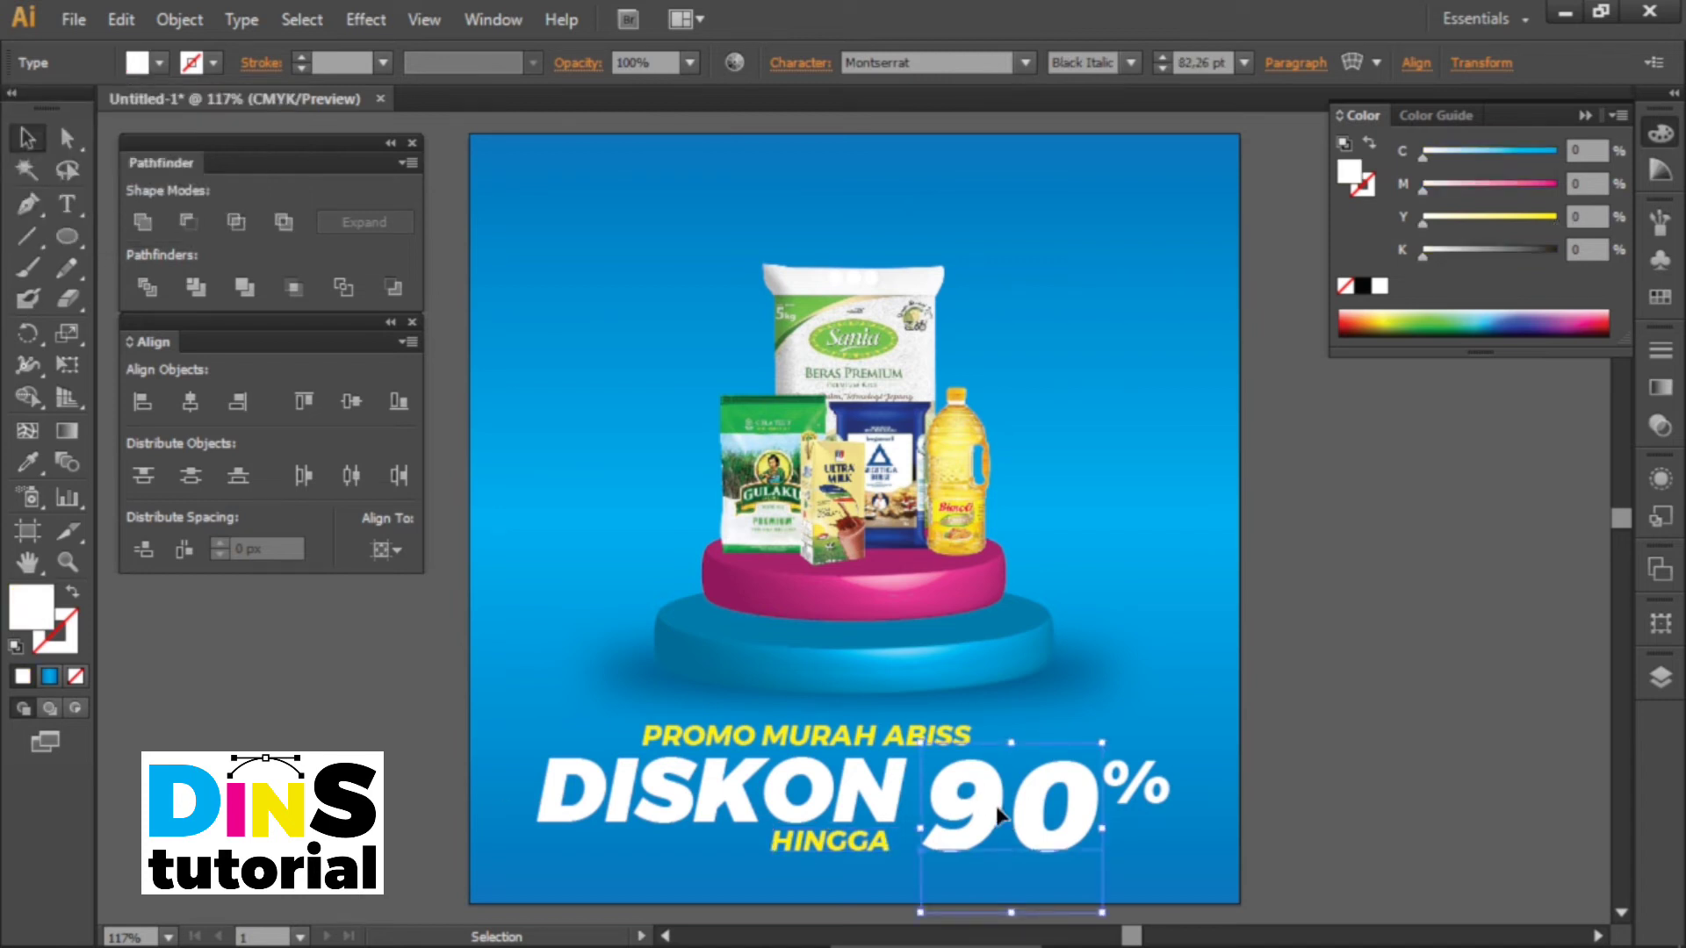
key("period")
left_click(1660, 479)
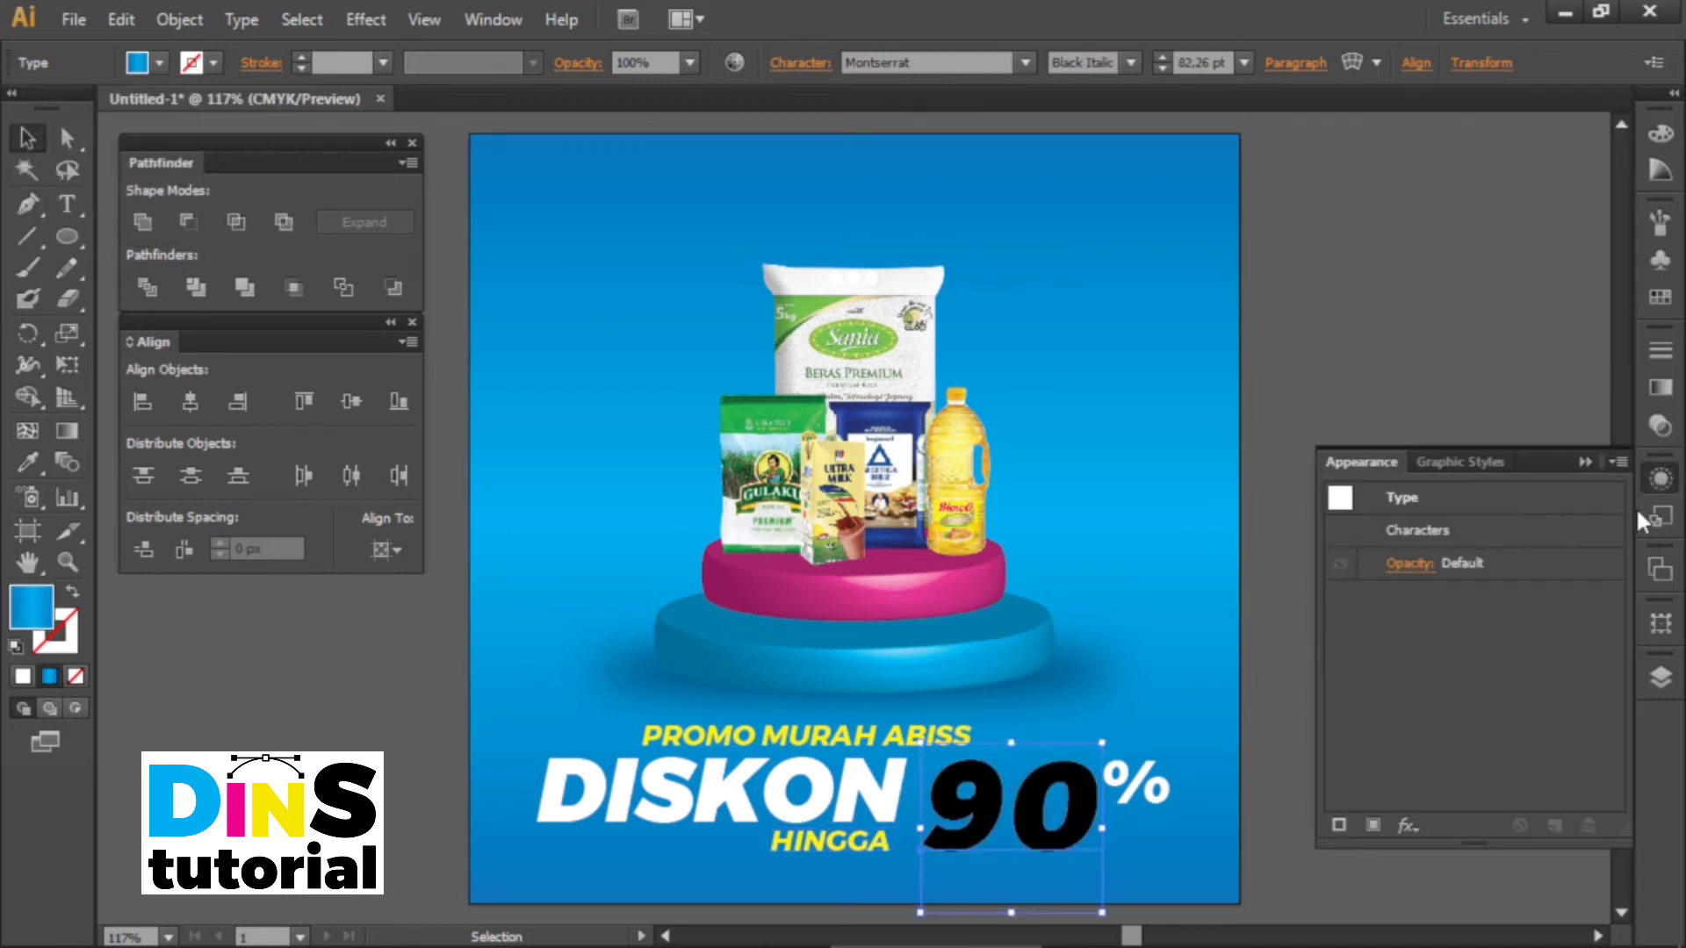
left_click(1373, 827)
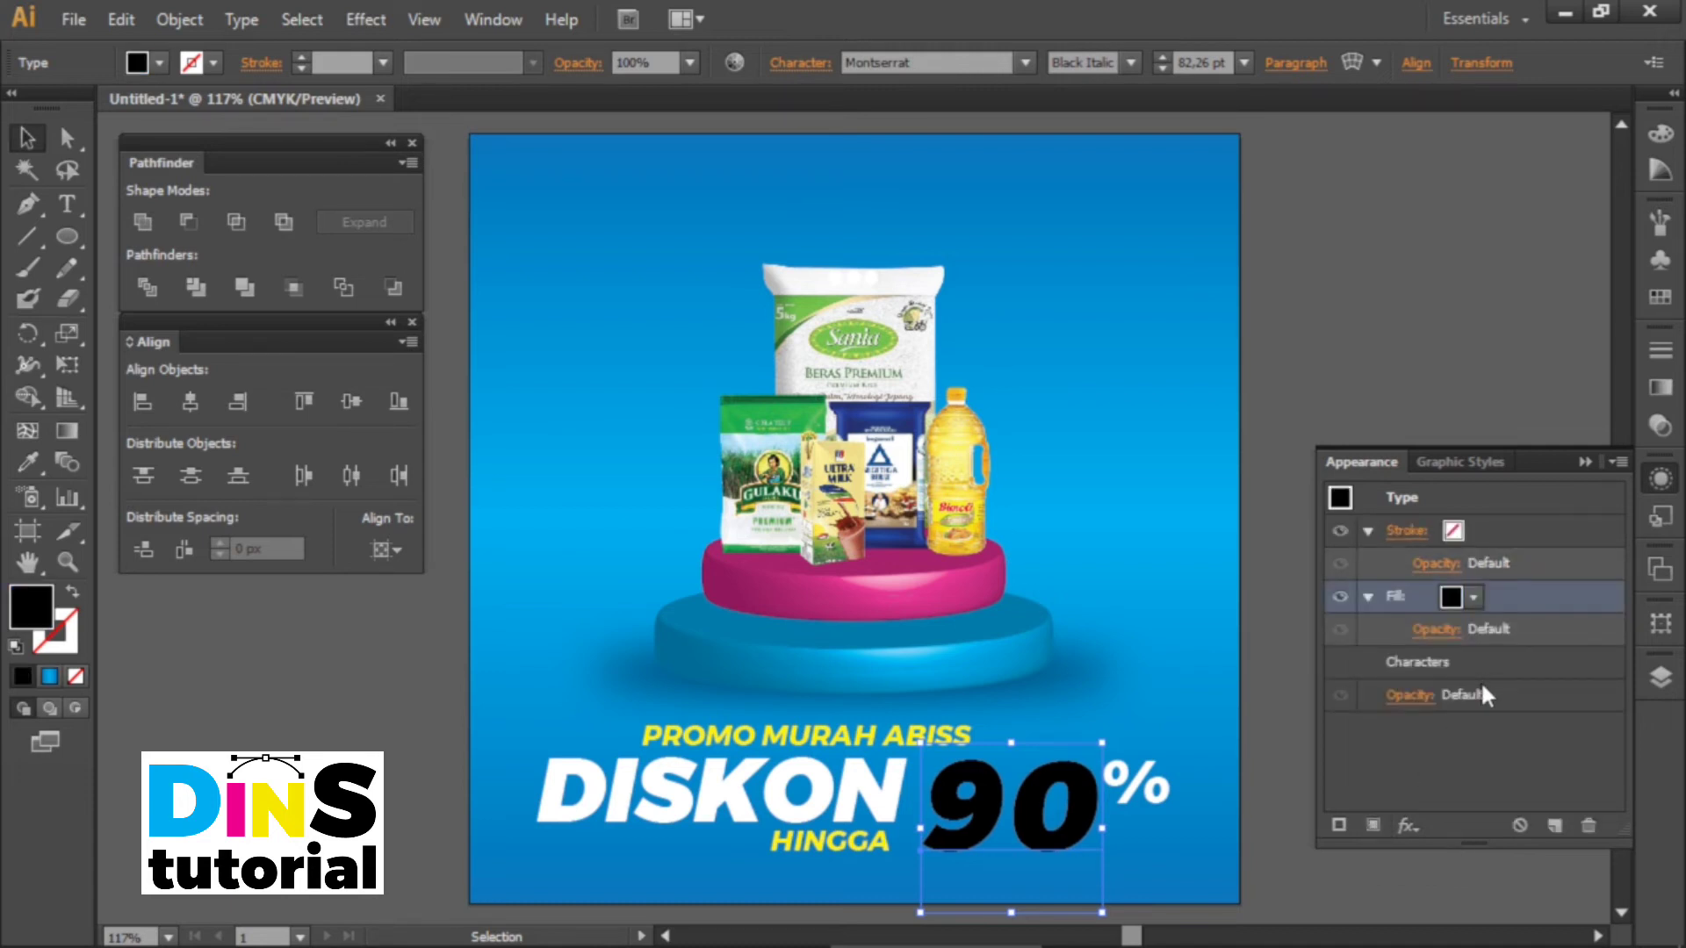
left_click(1660, 387)
left_click(1521, 655)
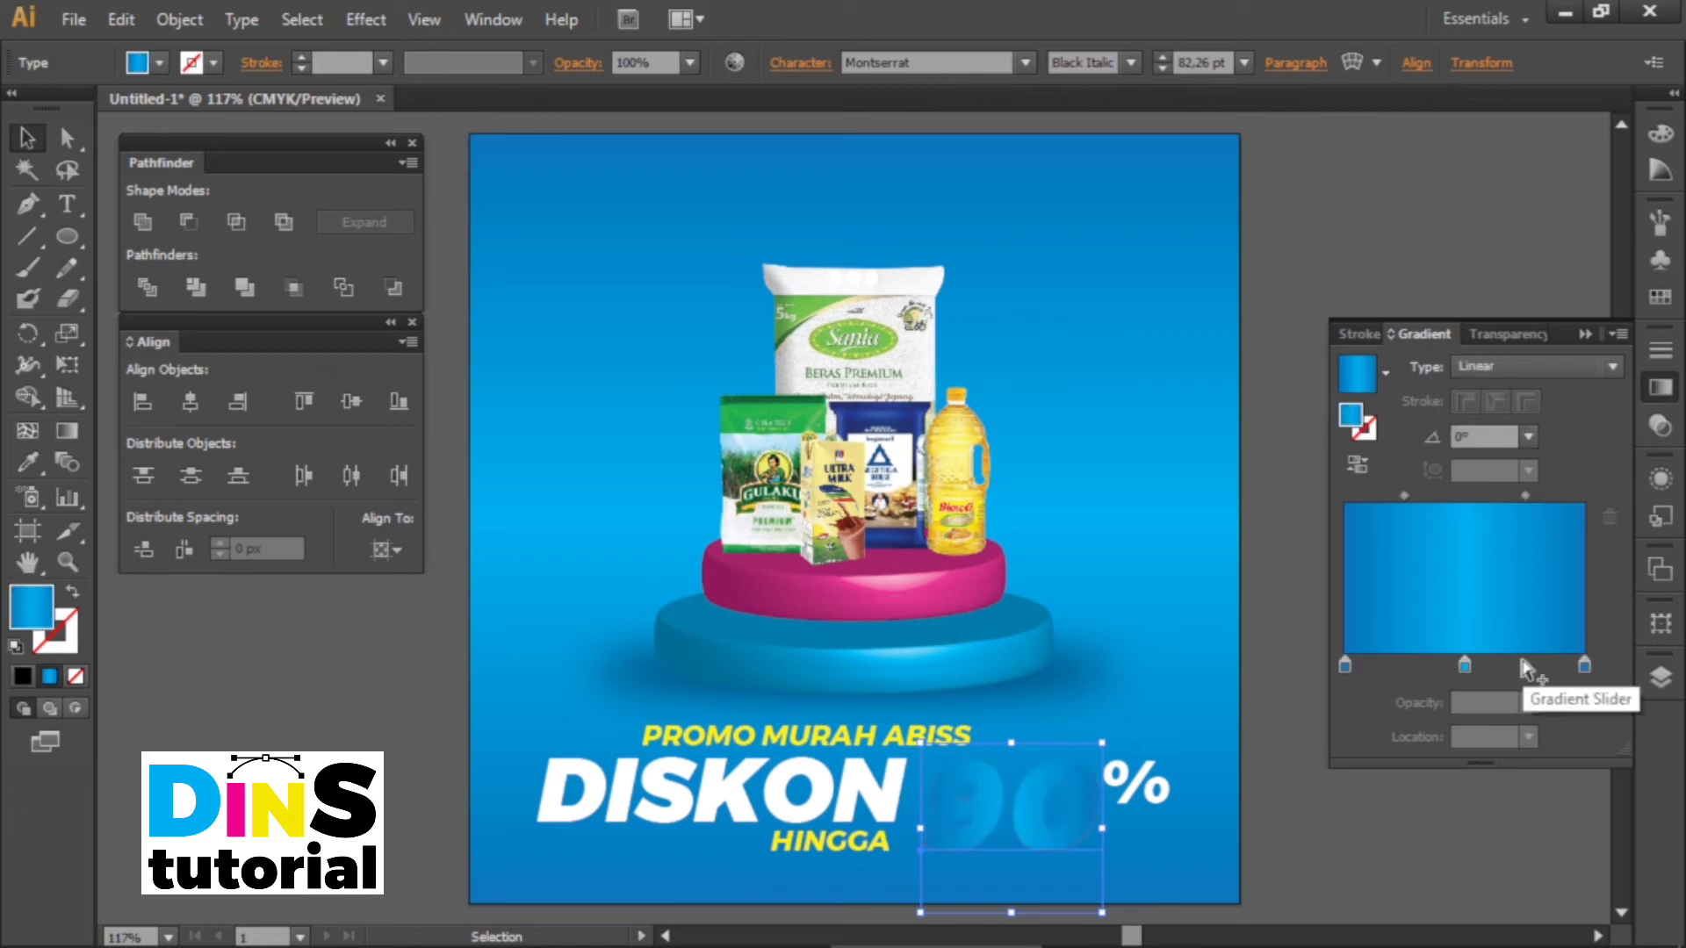
Remove the middle stop of the 90's gradient and colour its start stop orange (C=0 M=50 Y=100 K=0) and its end stop yellow.
left_click(1465, 667)
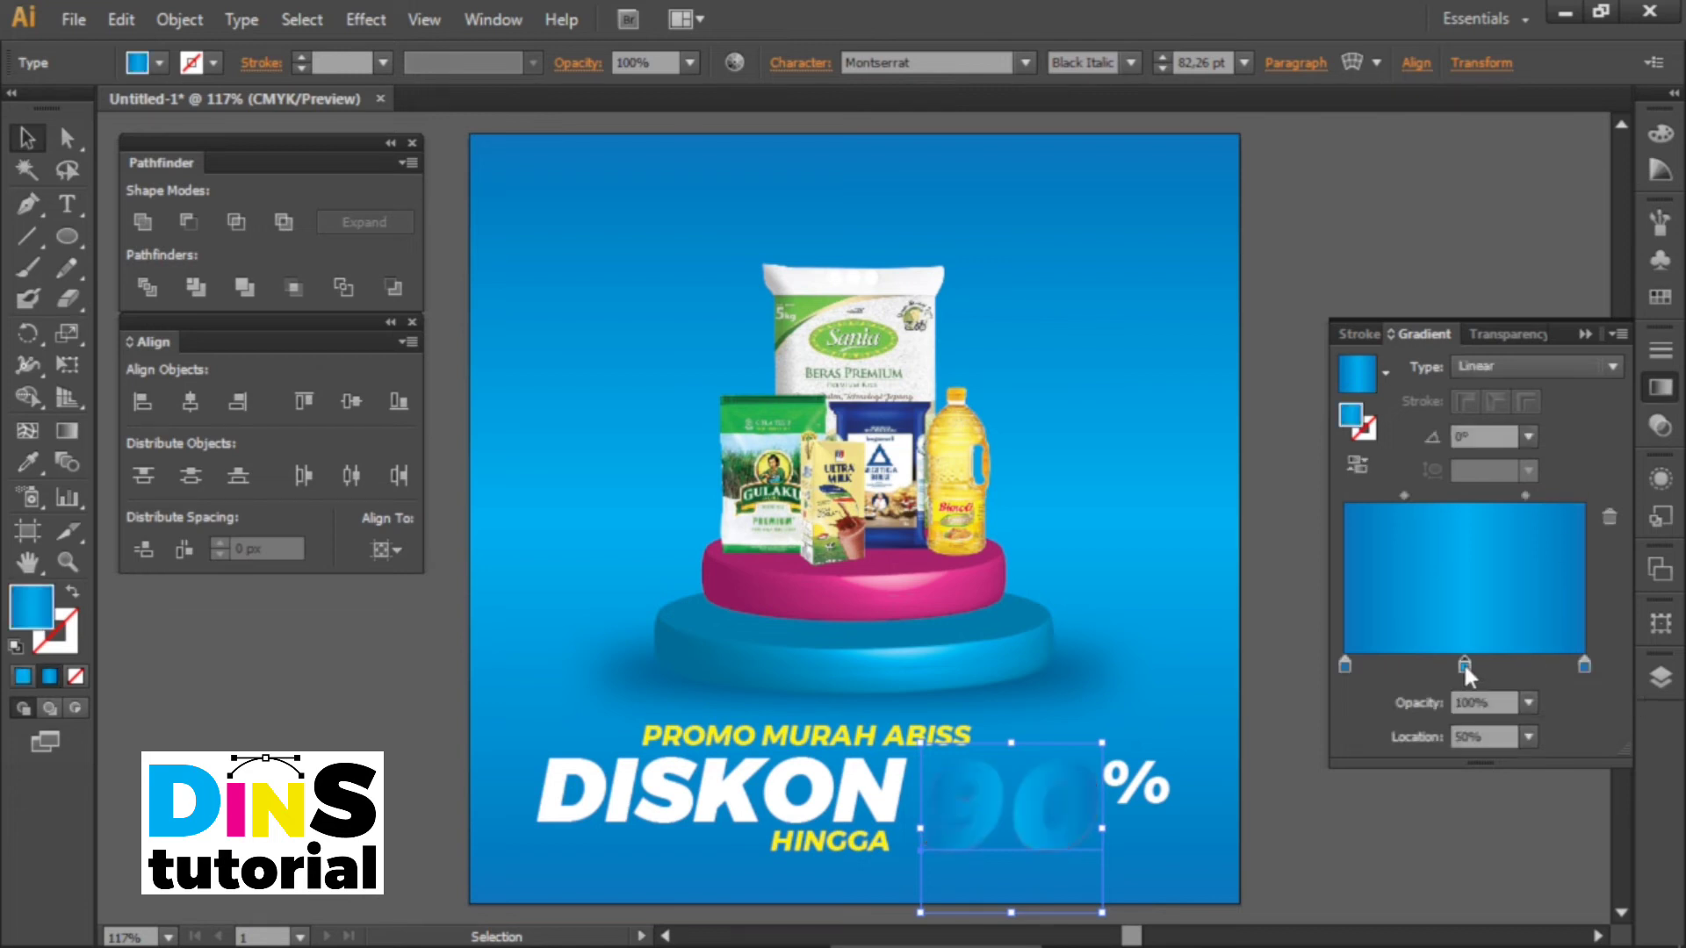
left_click(1610, 512)
left_click(1584, 666)
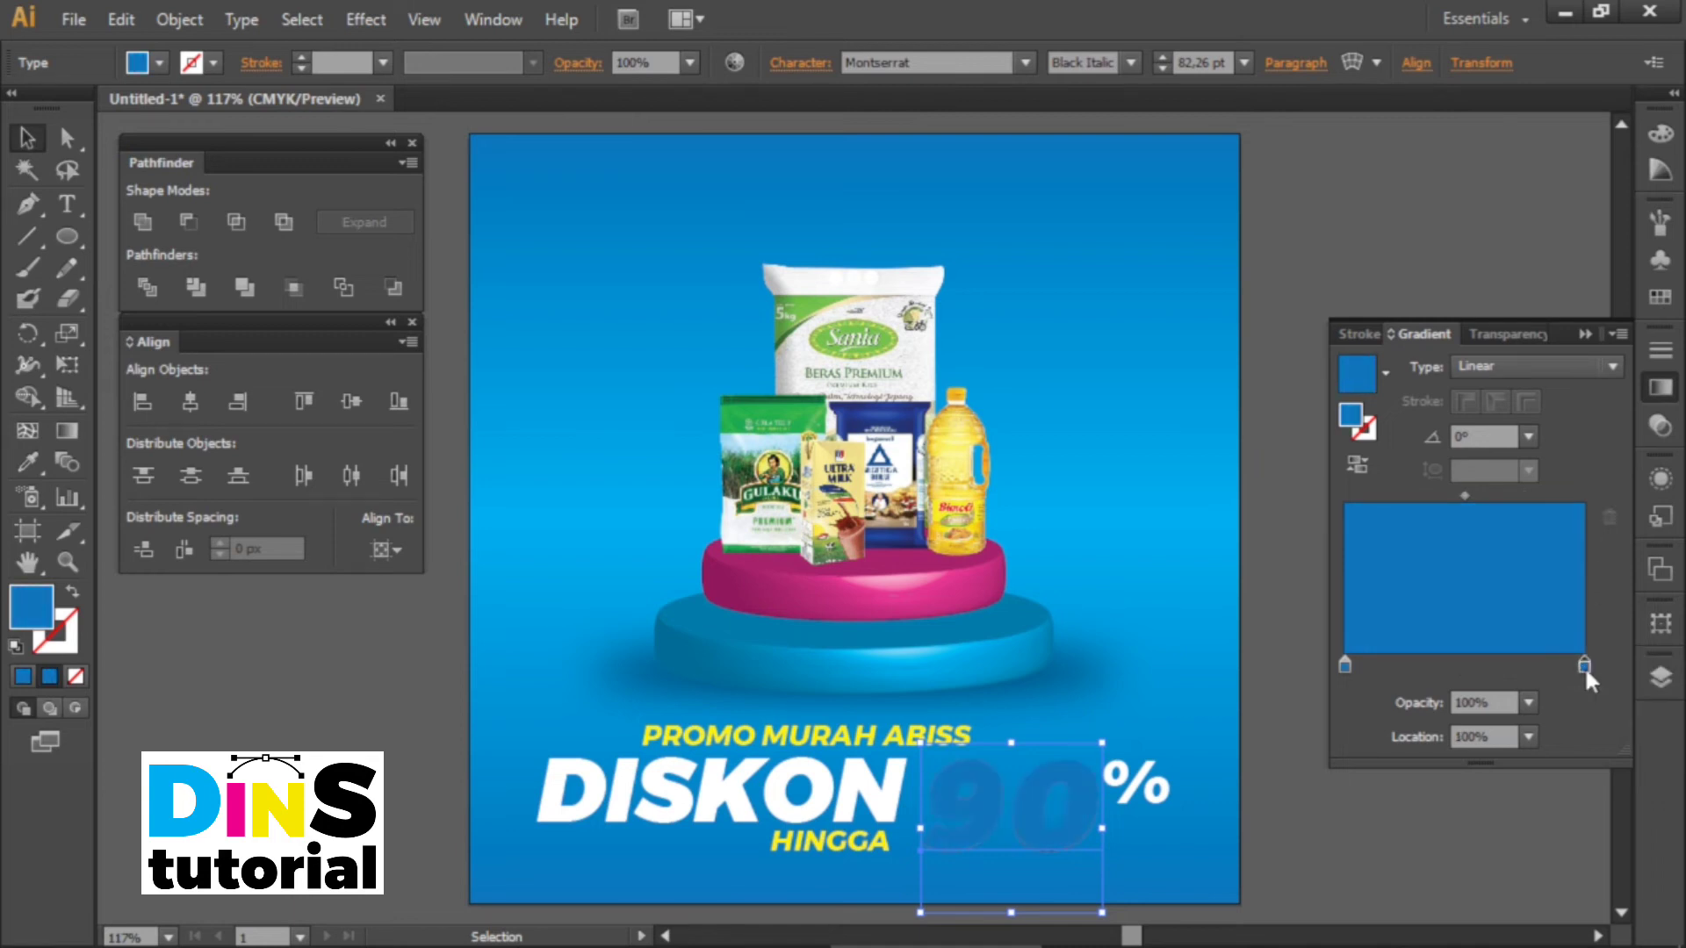
double_click(1584, 666)
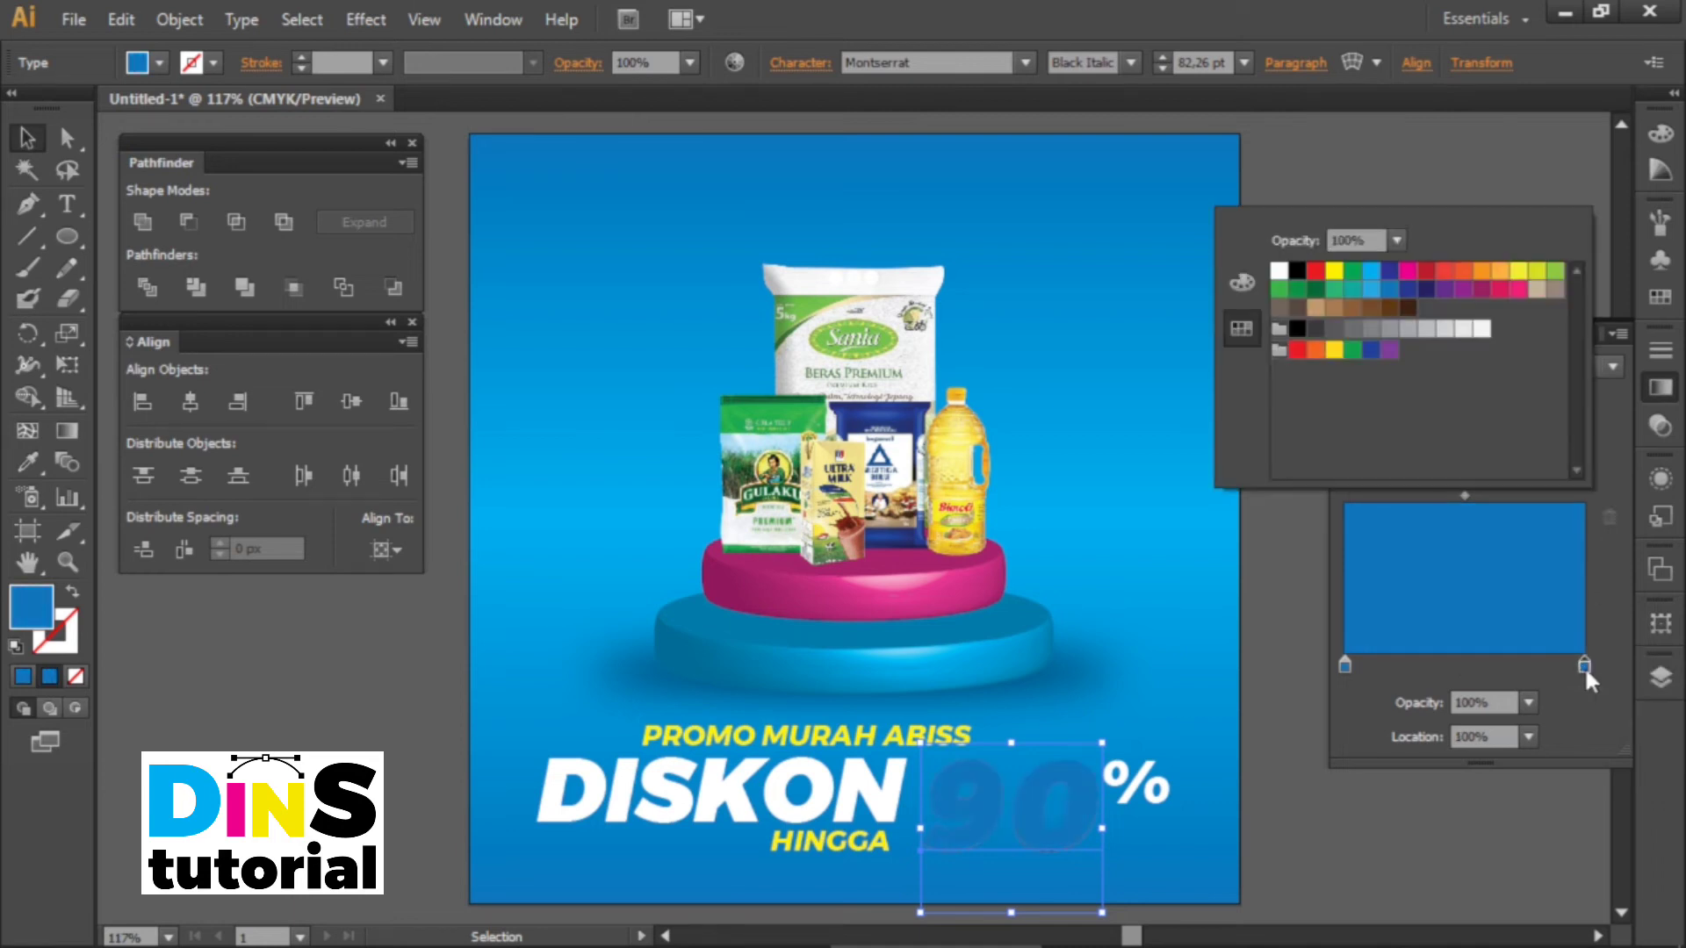
left_click(1335, 272)
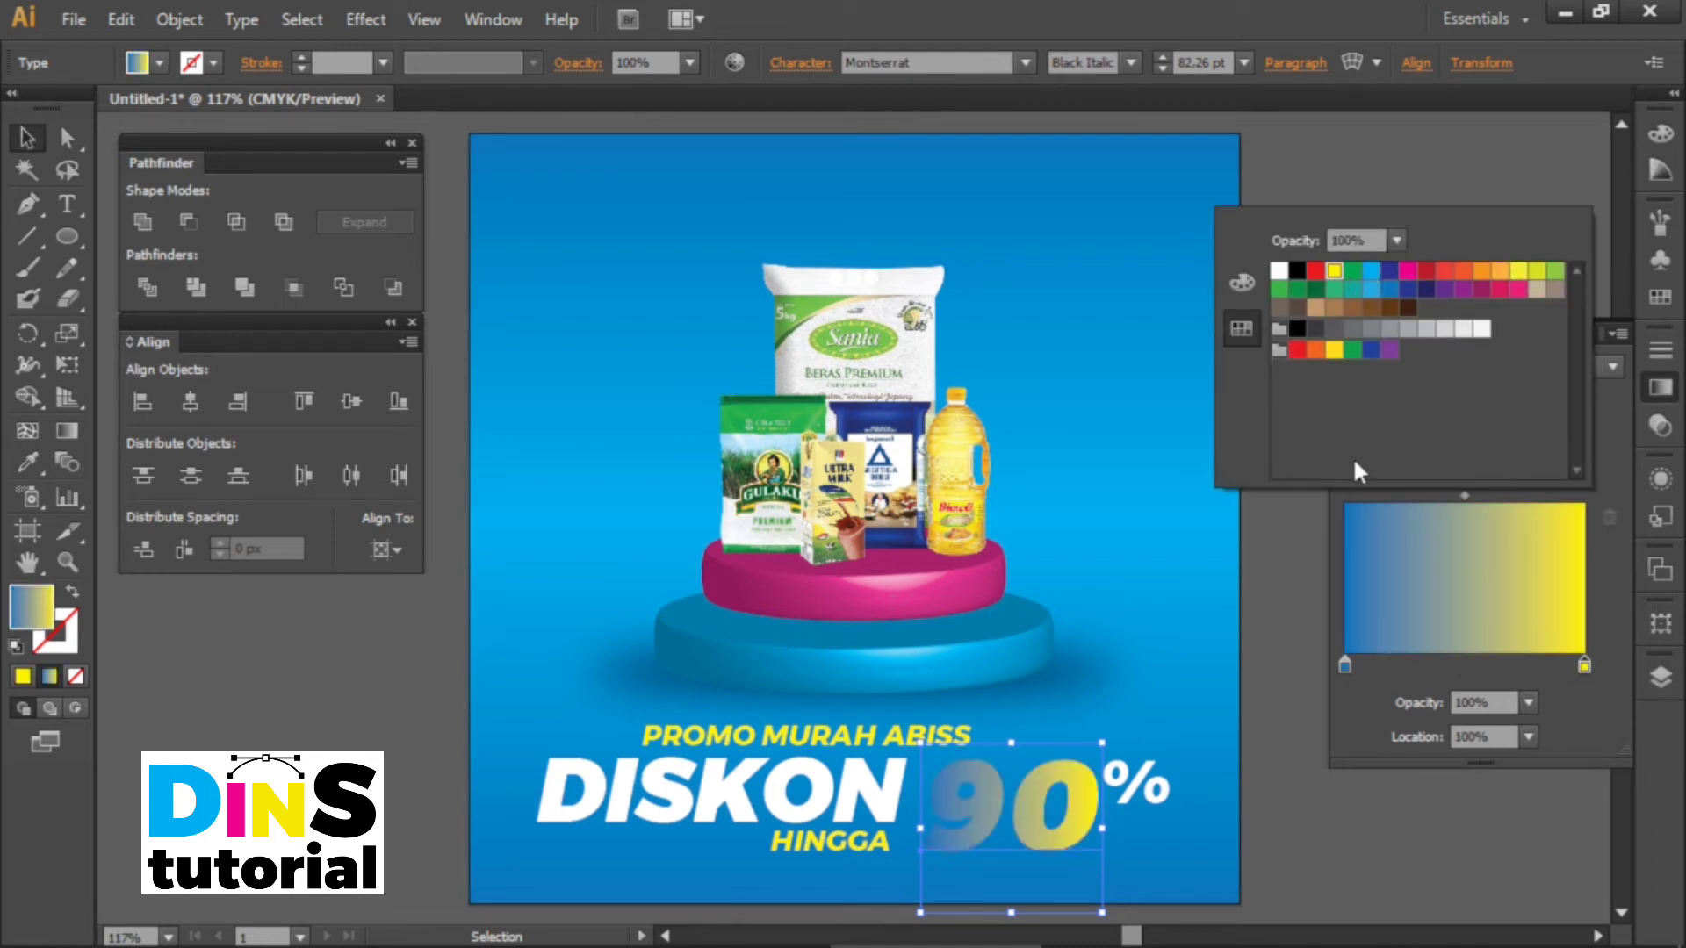
double_click(1344, 664)
left_click(1482, 273)
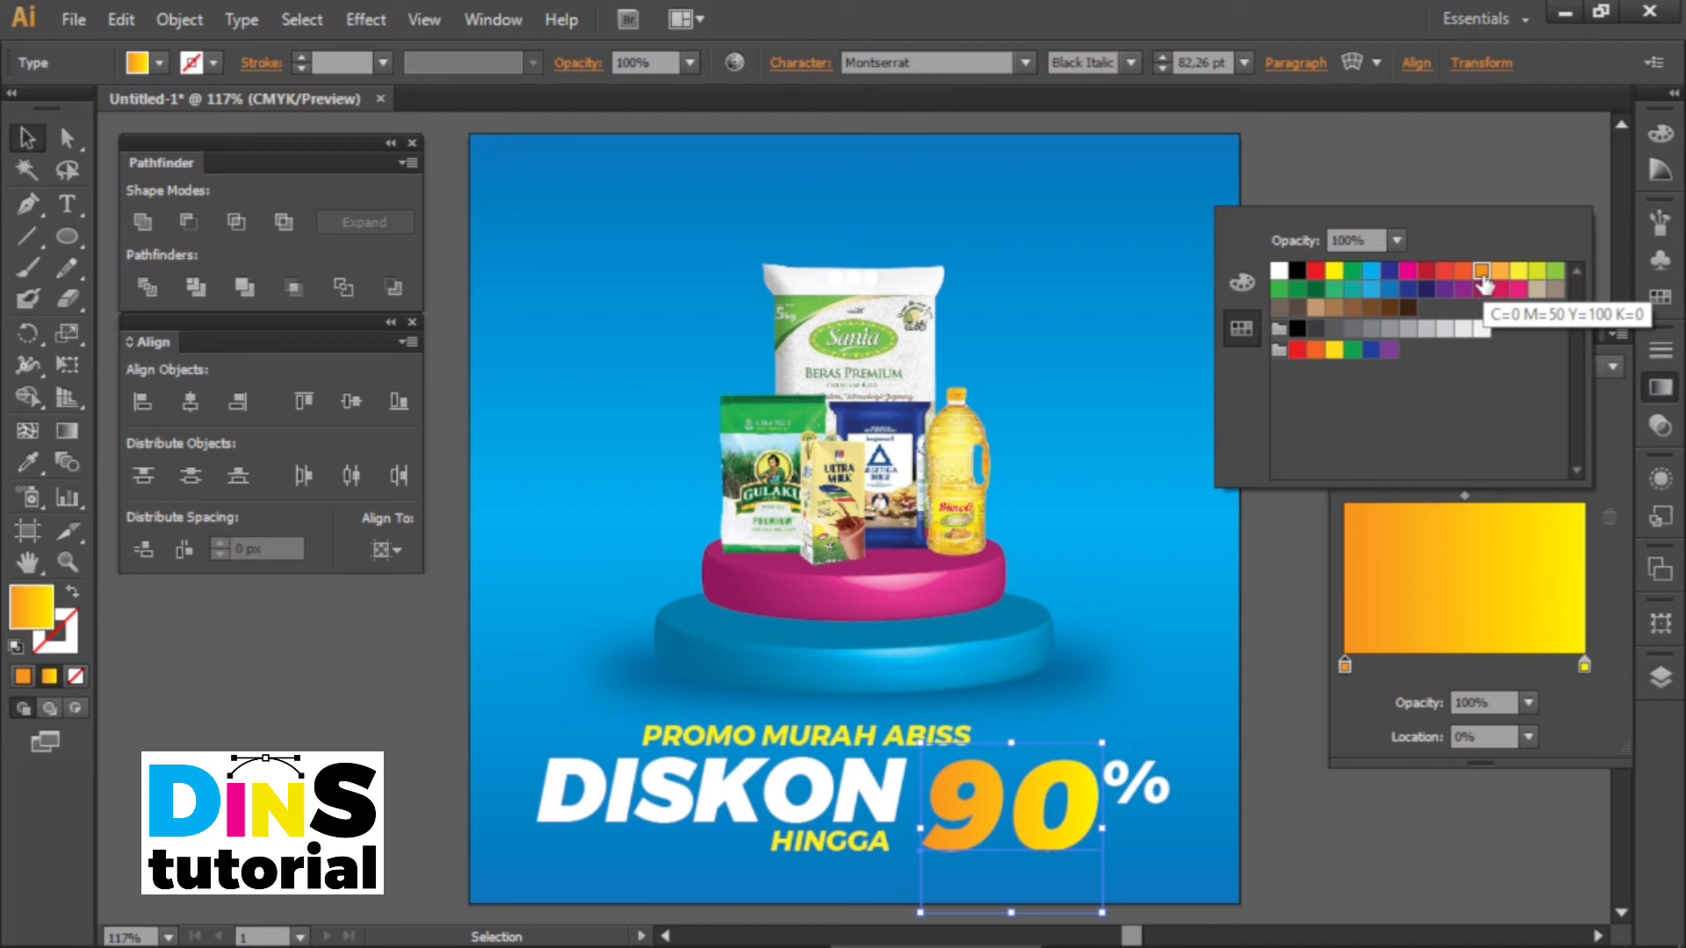
left_click(1658, 393)
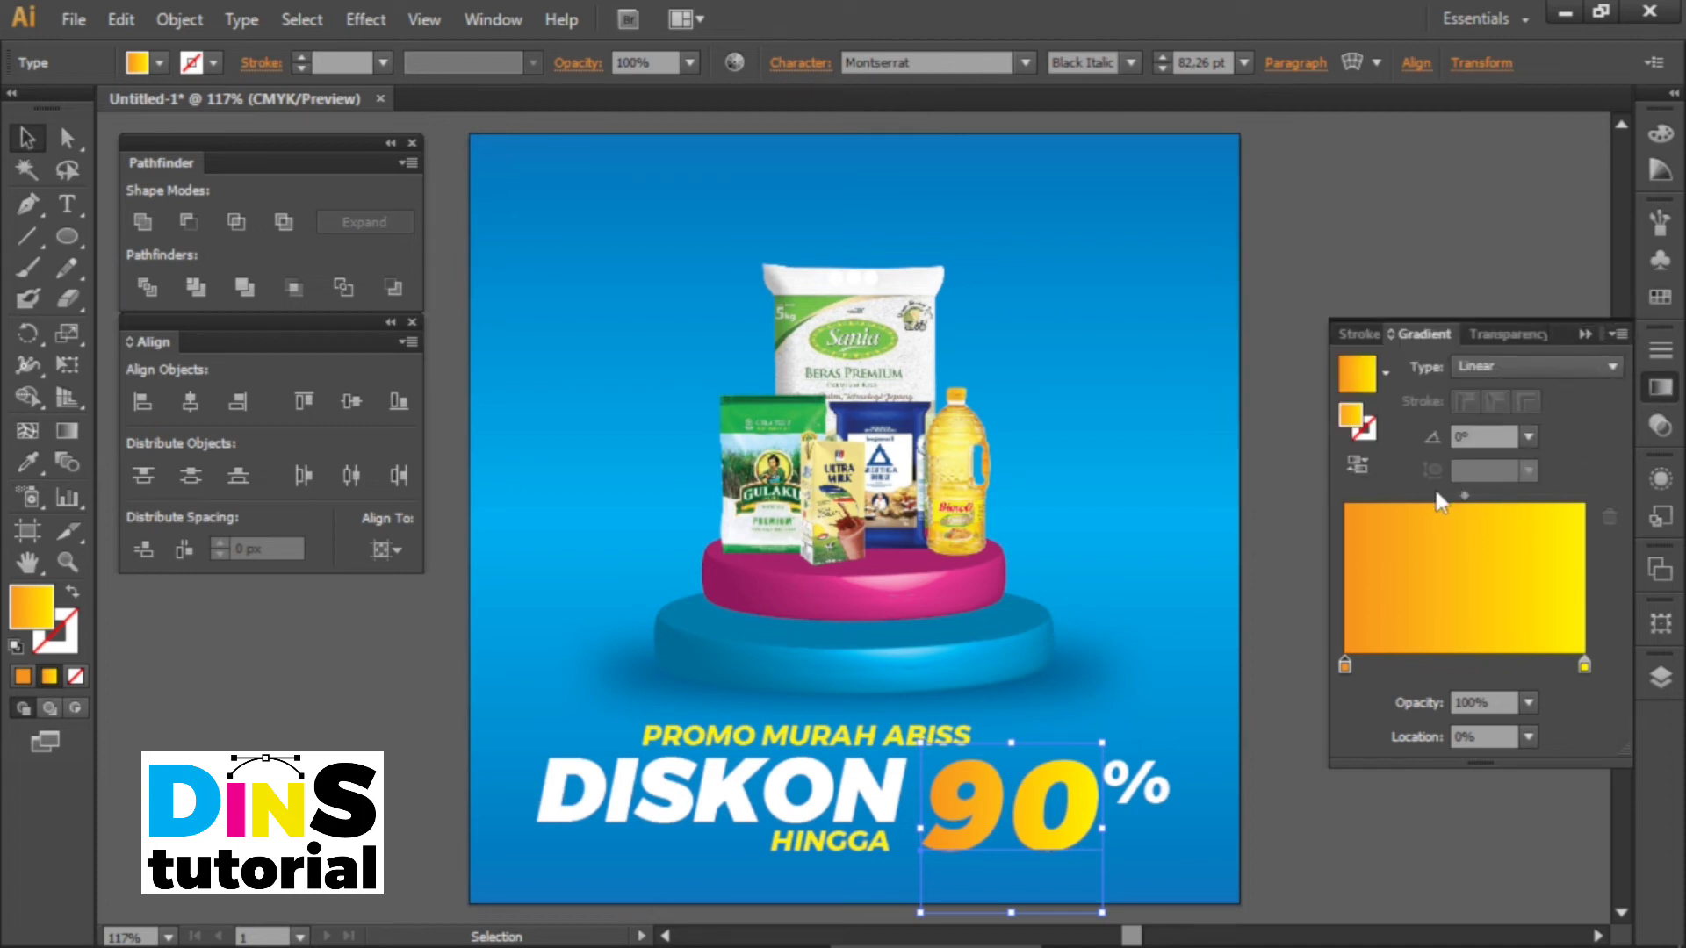
Set the angle of the 90's orange-to-yellow gradient to 90°.
left_click(1457, 441)
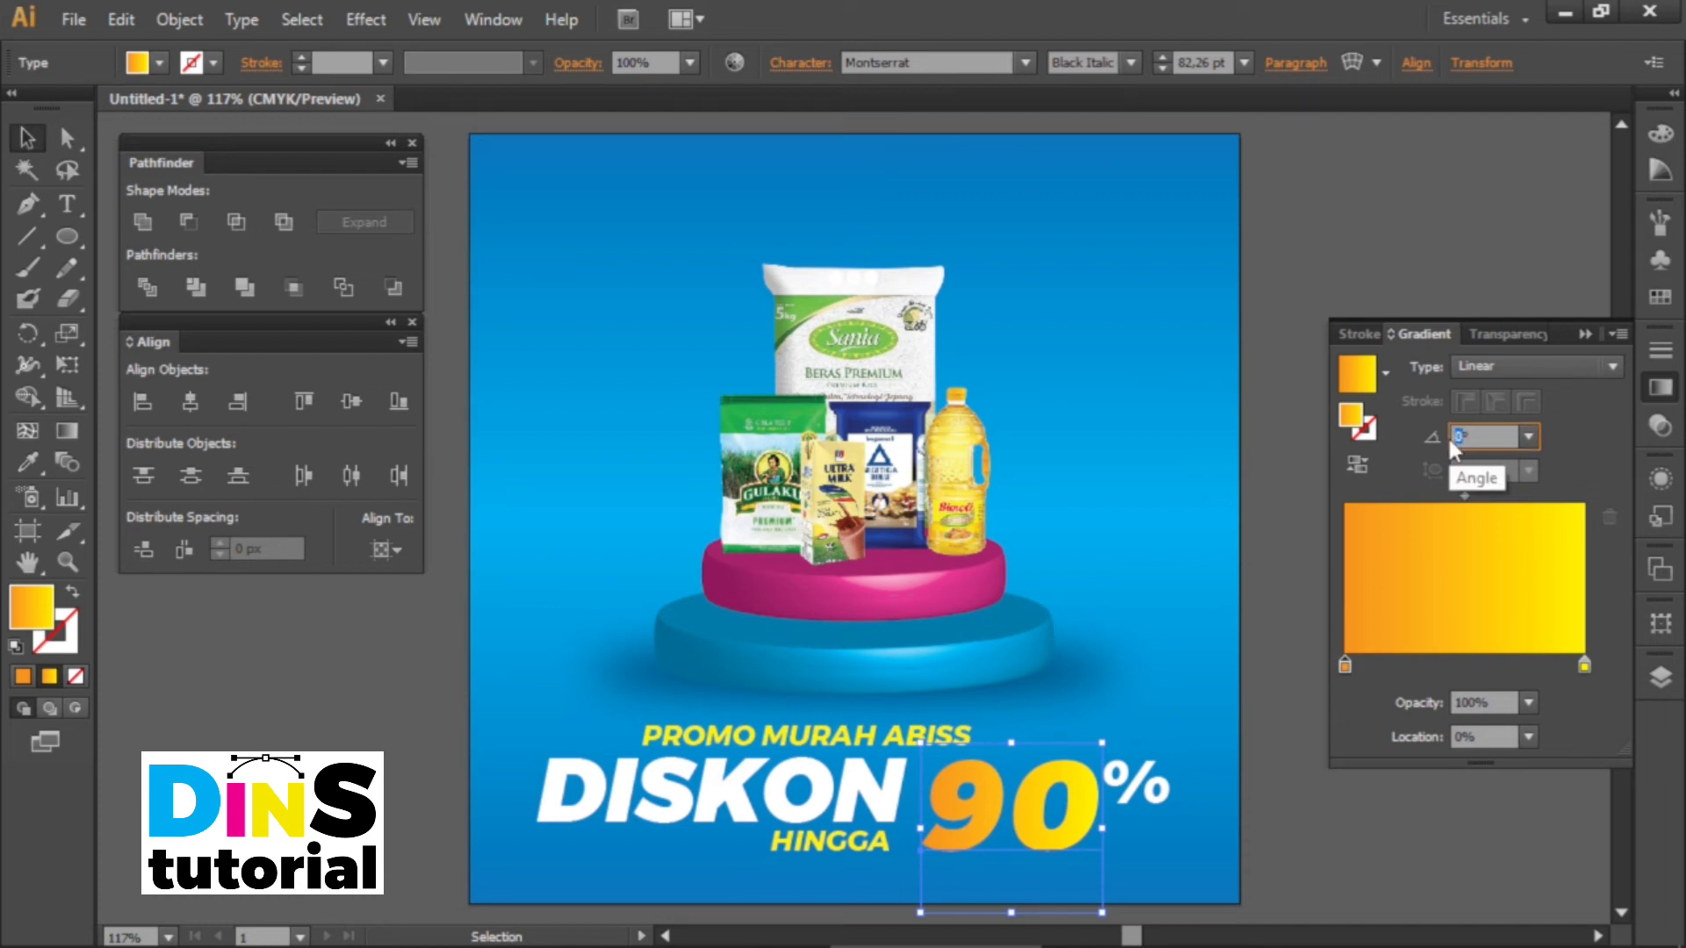
type("90")
key("Return")
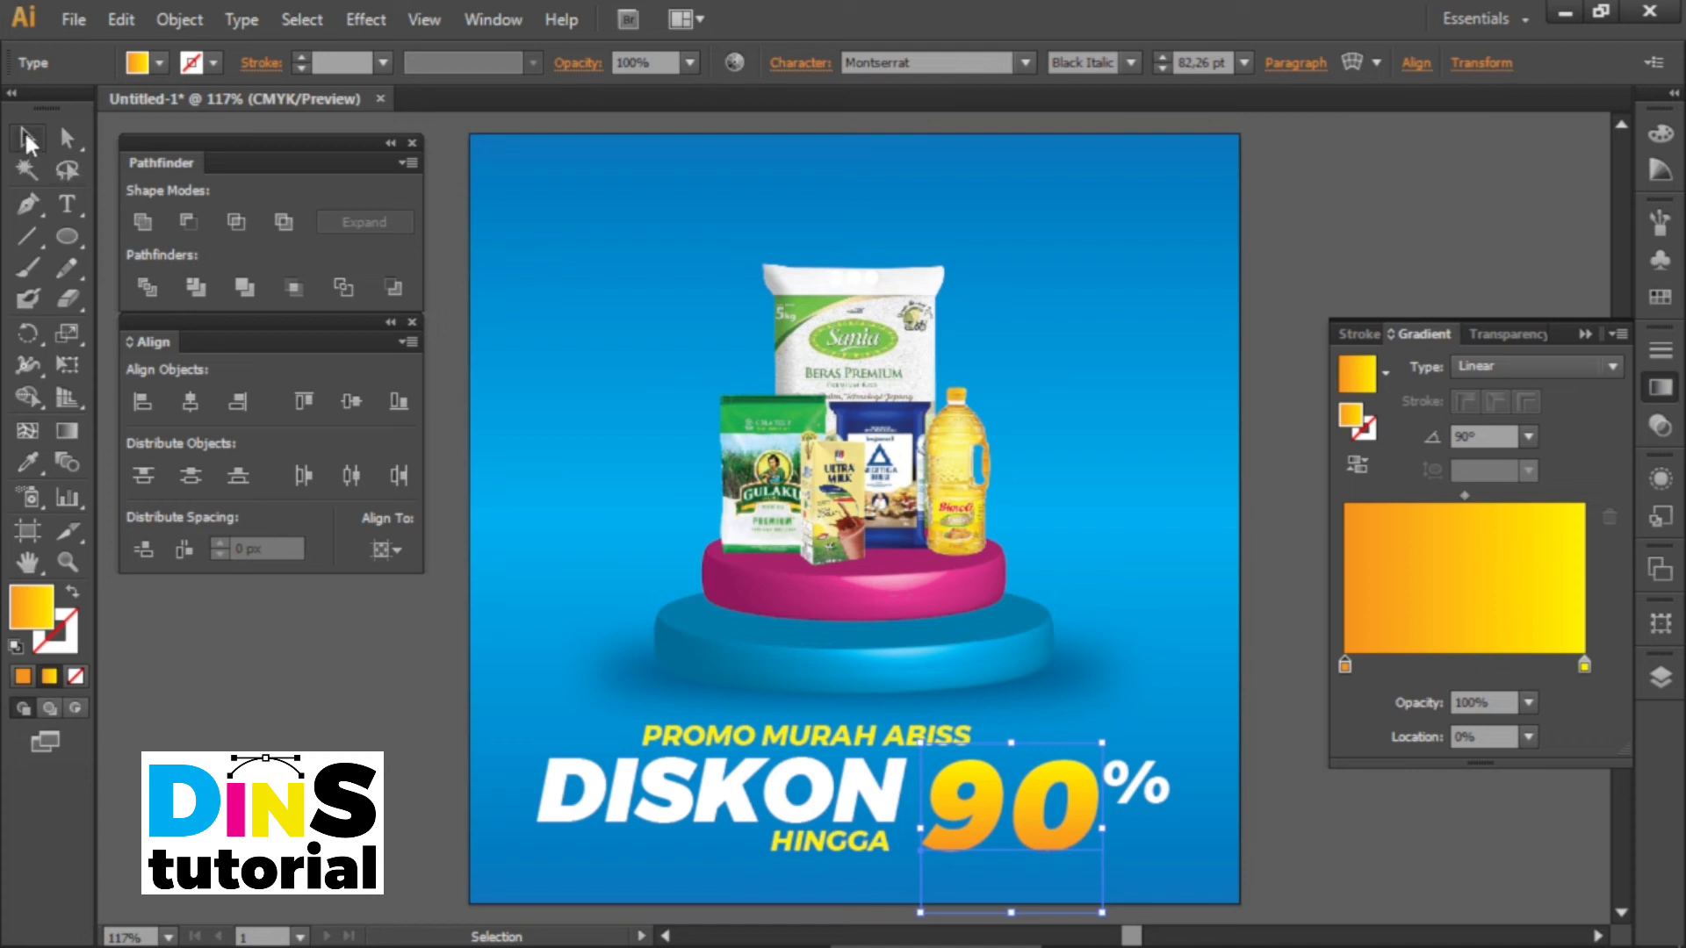
Give the 90 text a white 2 pt stroke and deselect it.
left_click(214, 66)
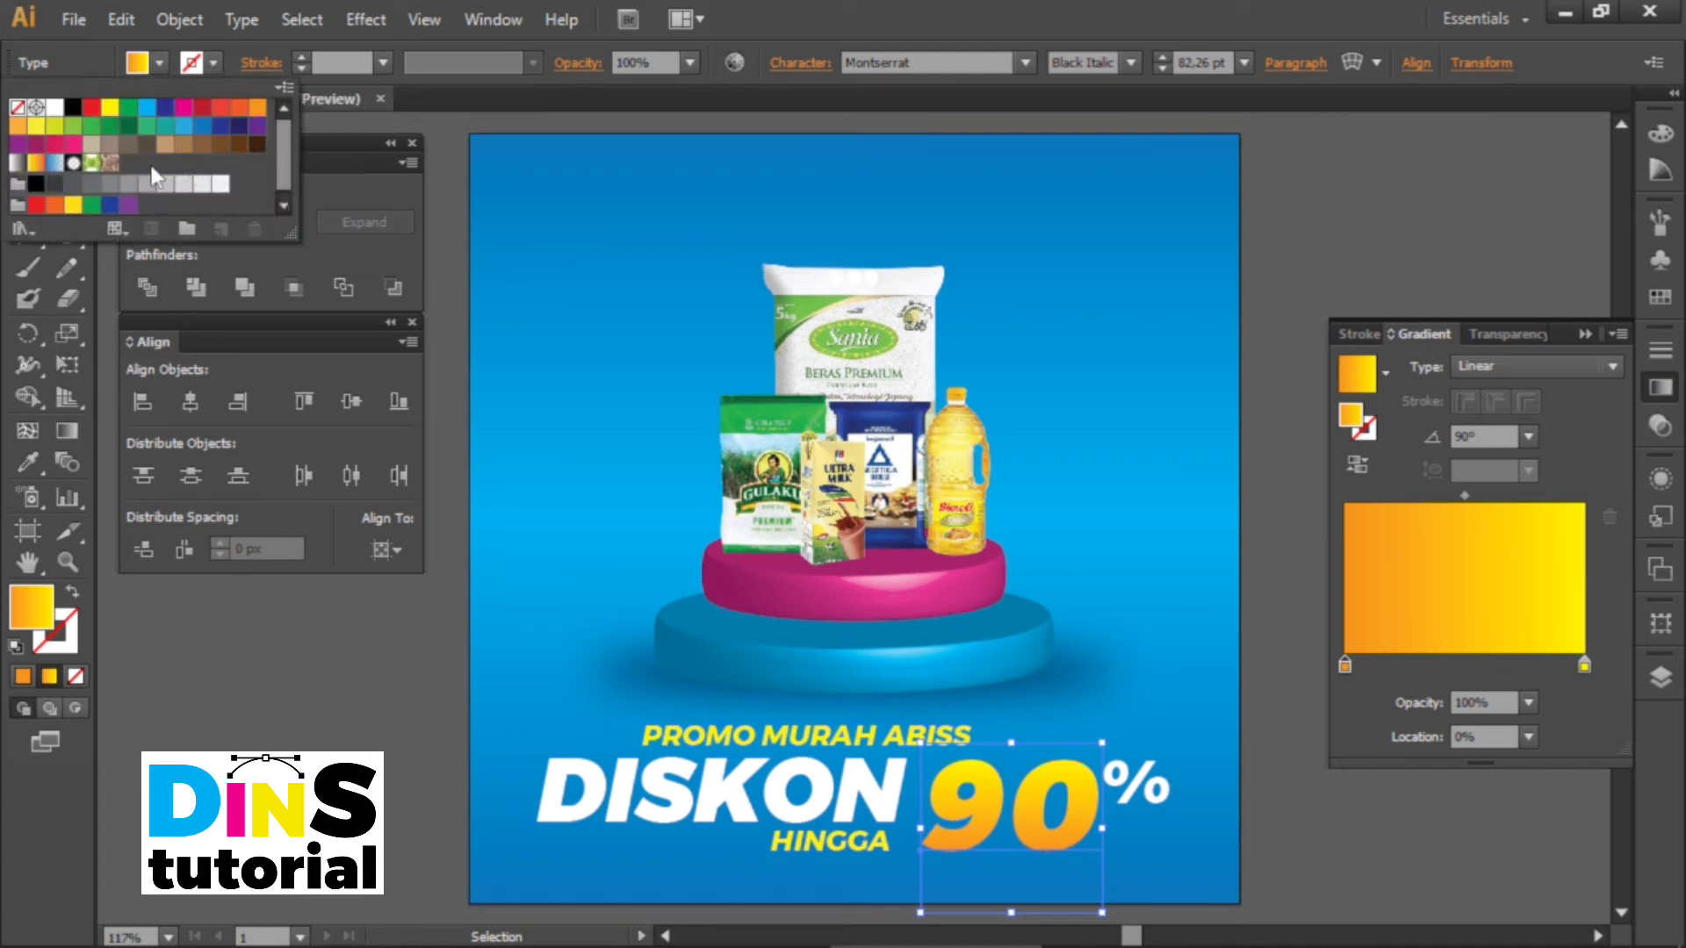
left_click(56, 109)
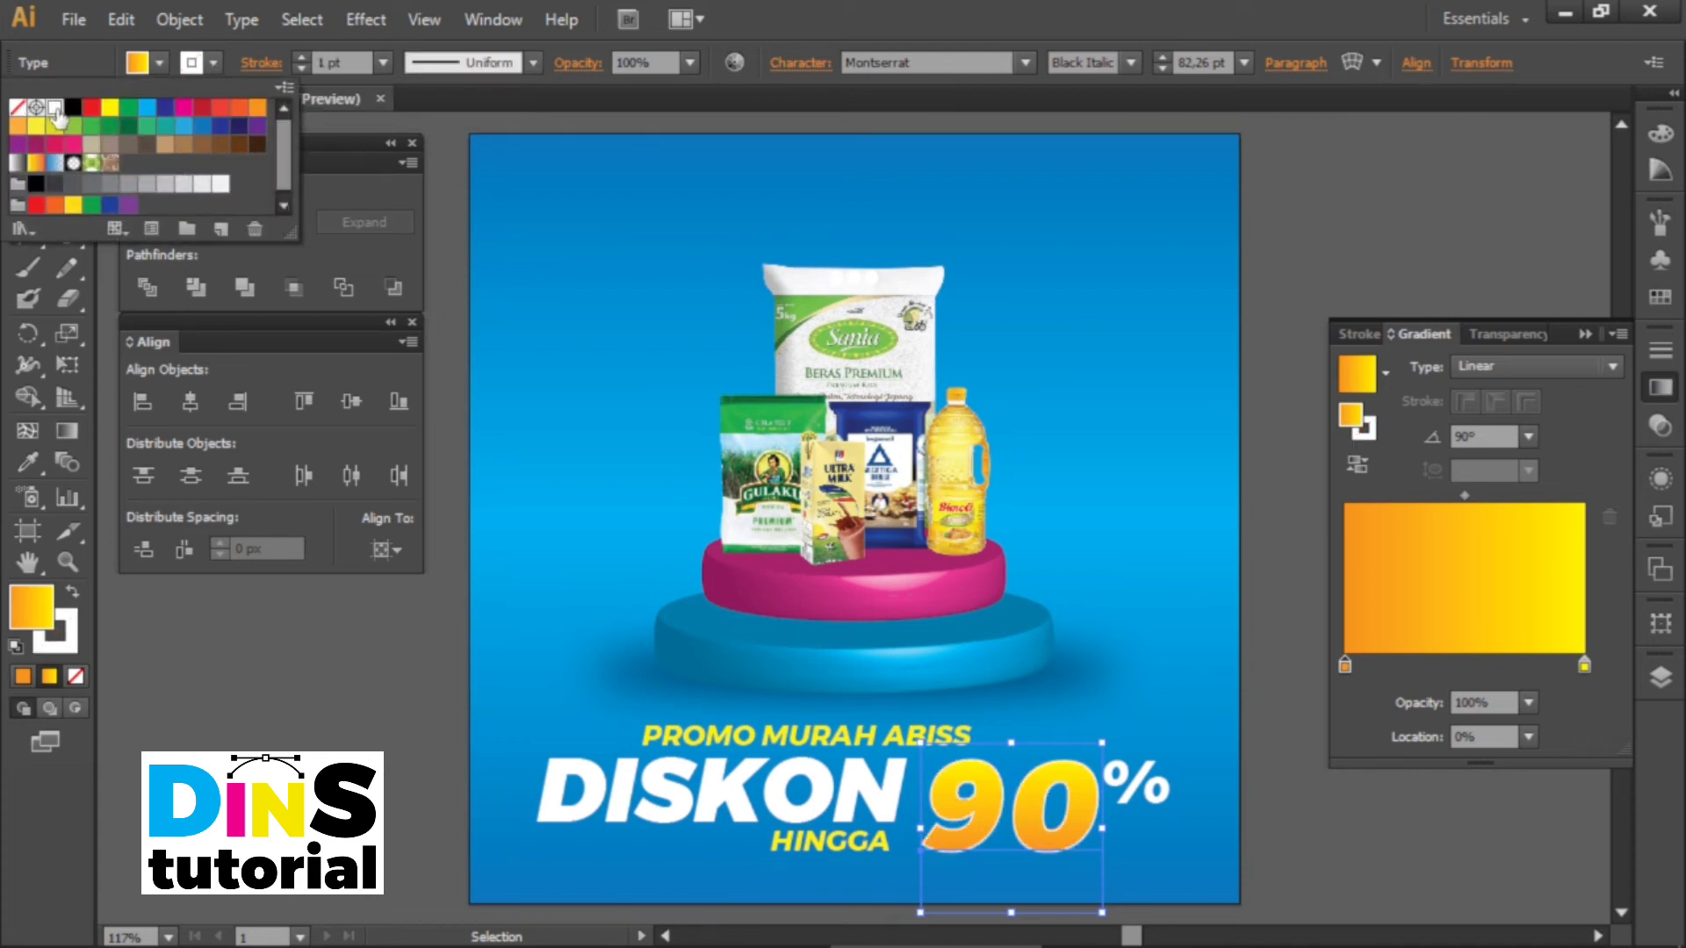
left_click(304, 56)
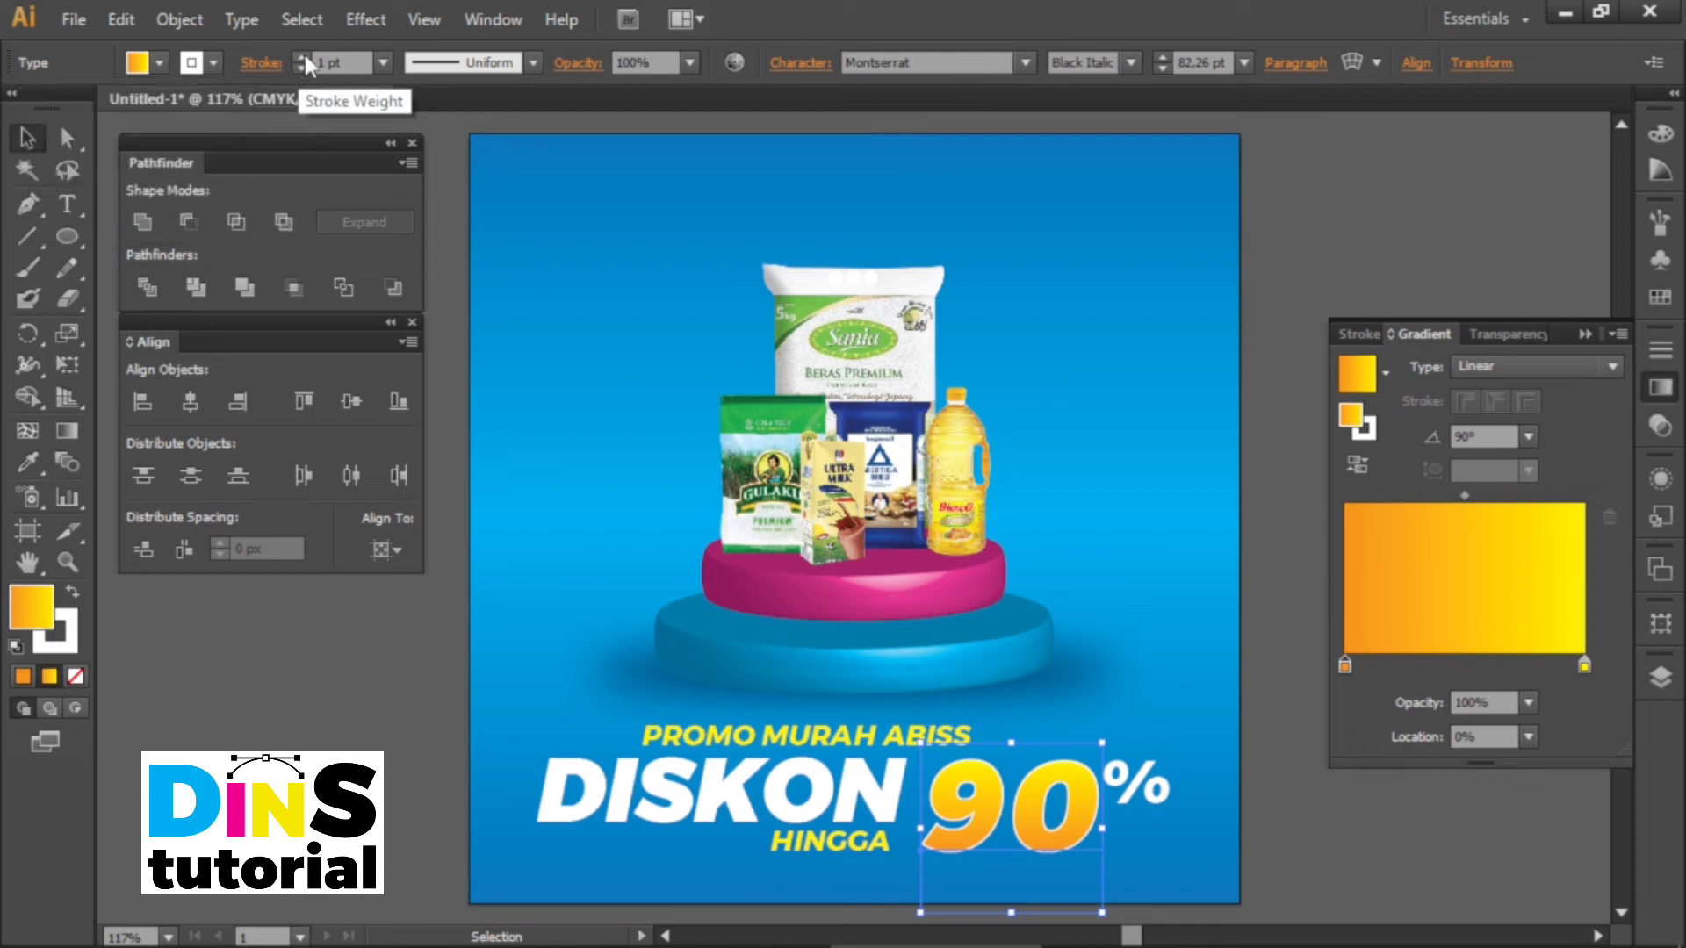
left_click(304, 56)
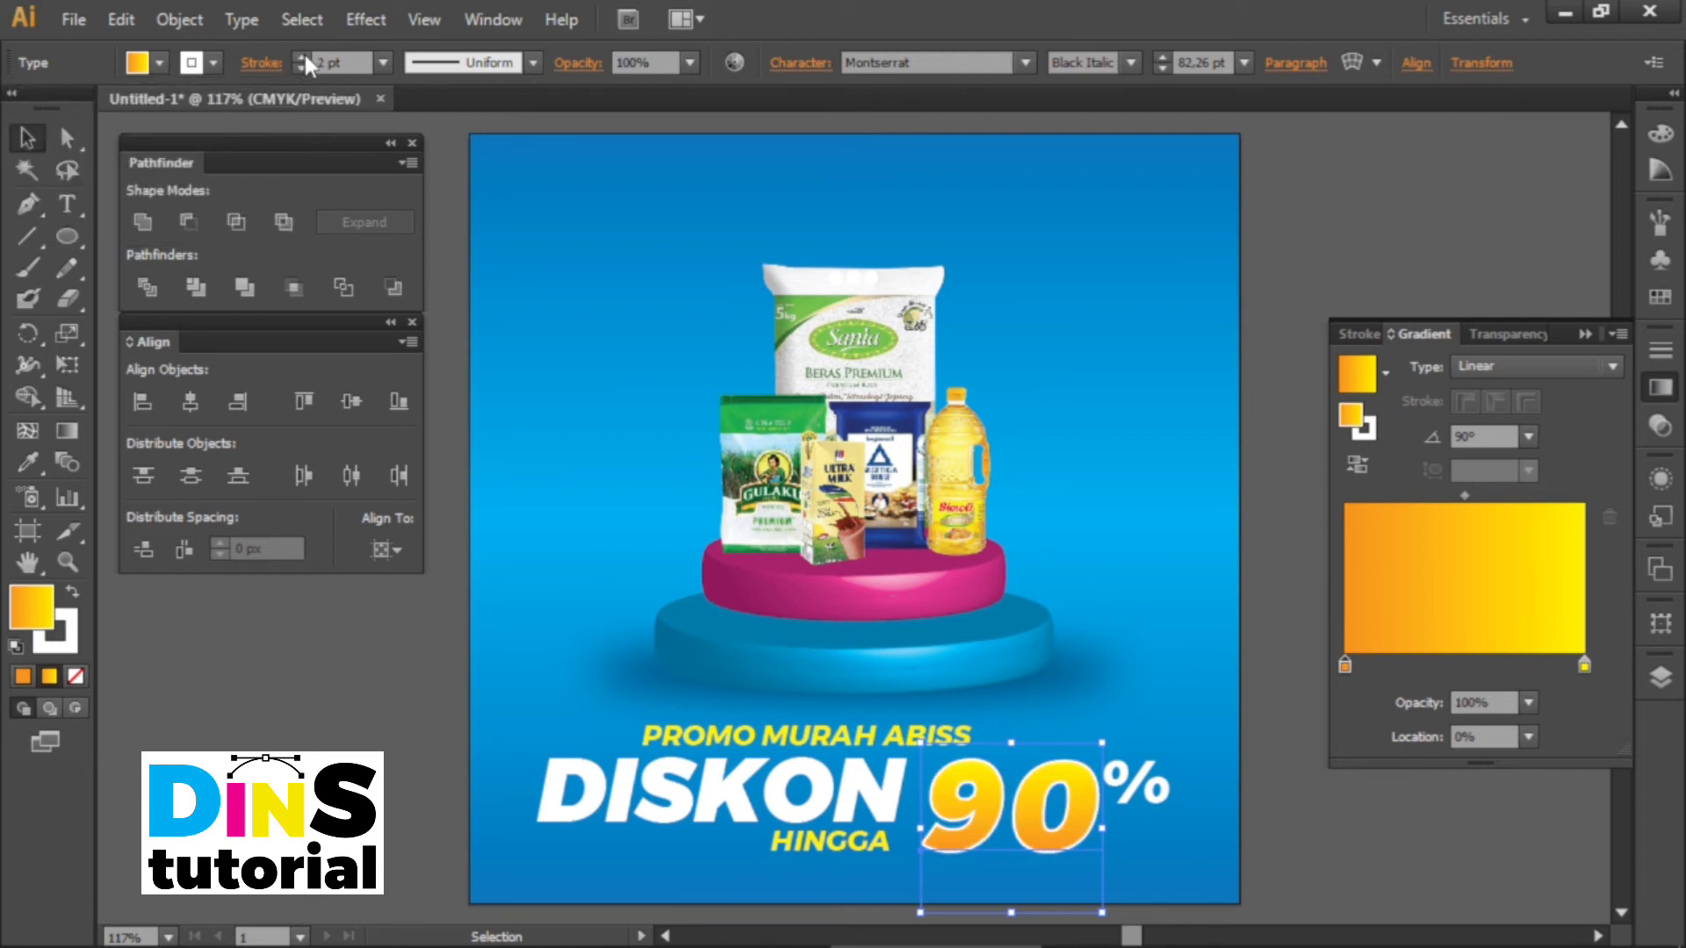
left_click(482, 511)
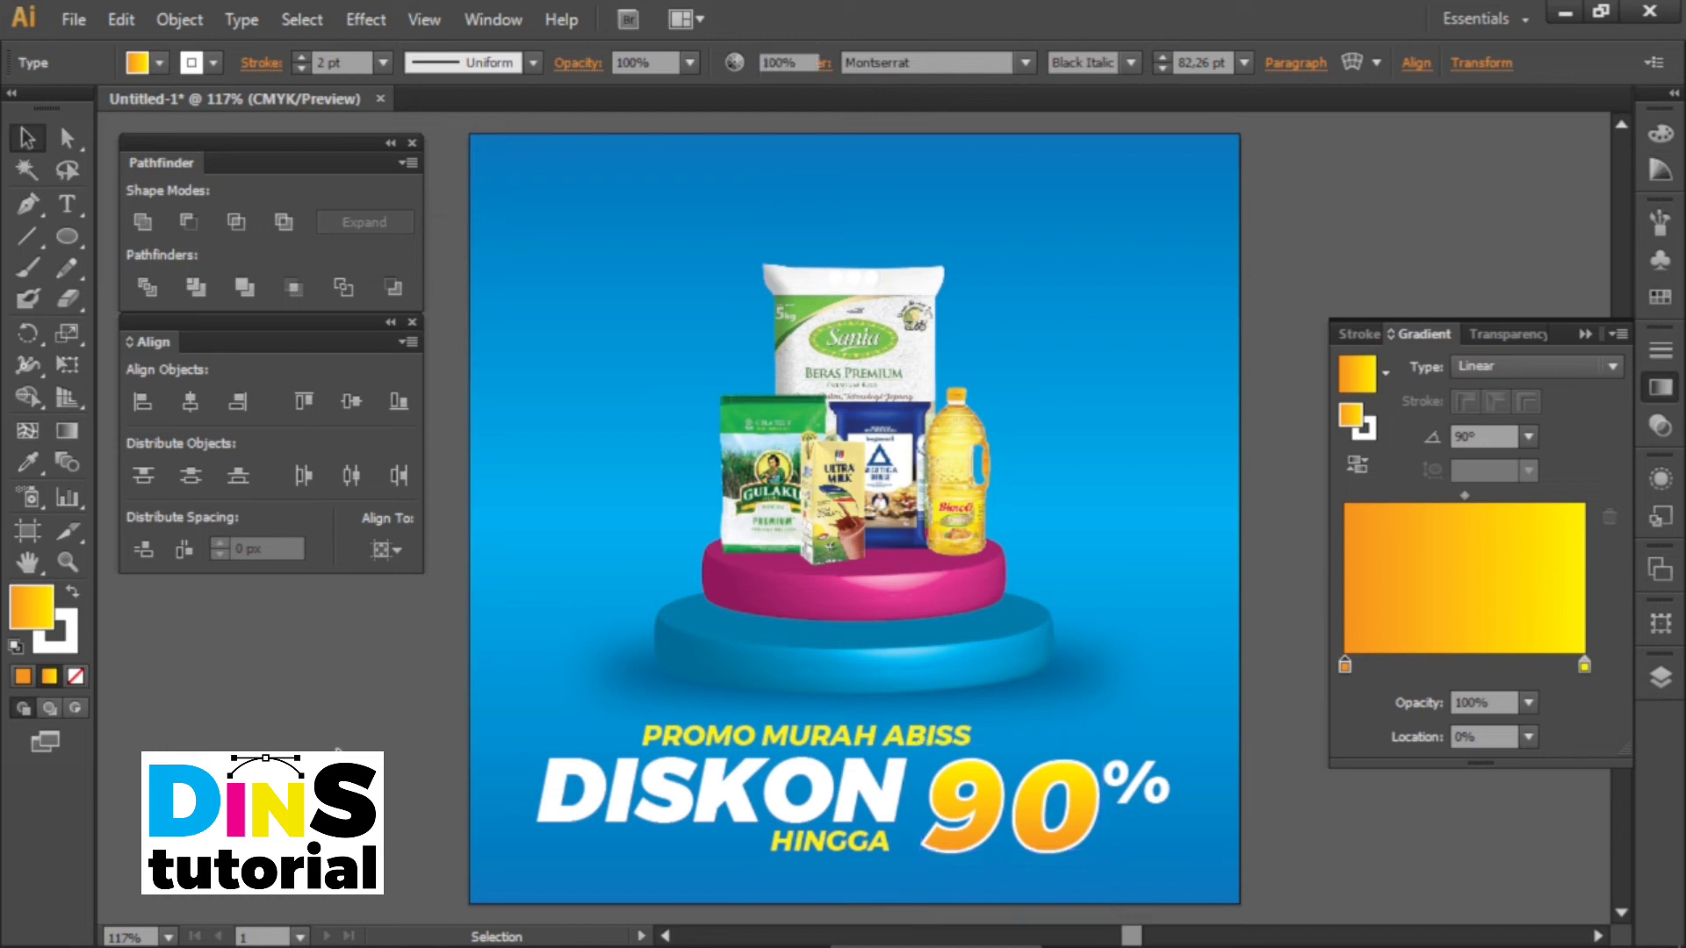
left_click(1299, 788)
Add the text GRATIS ONGKIR, fill it with white, and place it near the artboard's upper-left corner.
key("d")
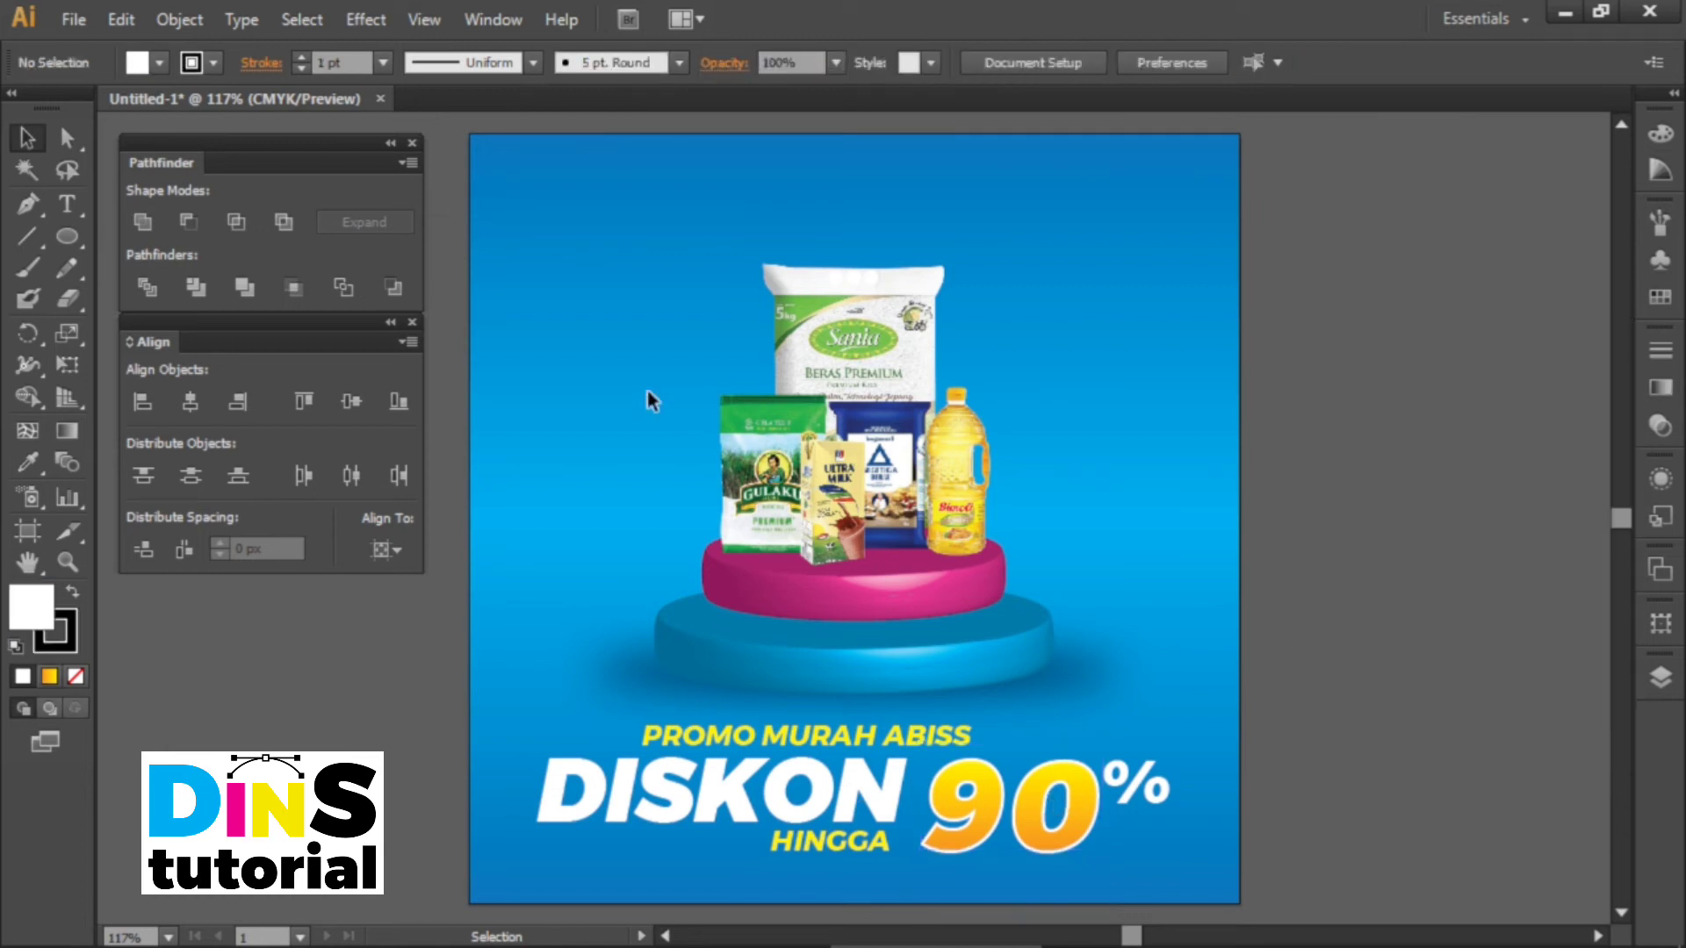
key("t")
left_click(511, 167)
type("GRATIS ONGKIR")
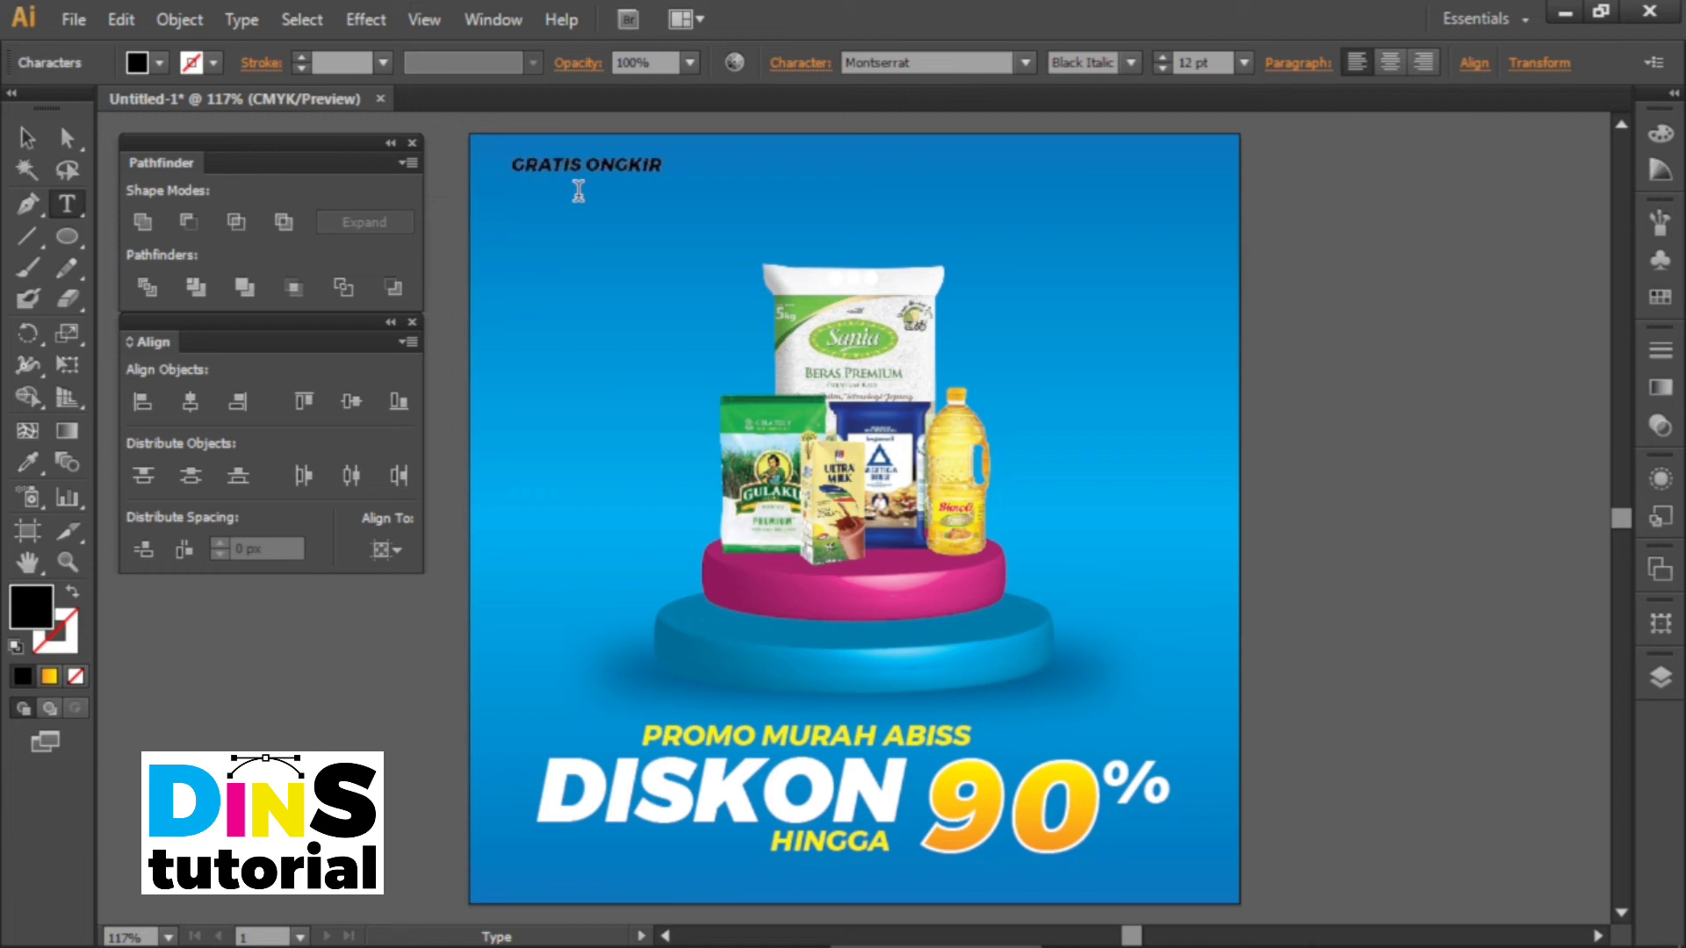
left_click(27, 138)
left_click(159, 63)
left_click(51, 92)
left_click_drag(604, 169, 584, 165)
left_click(452, 309)
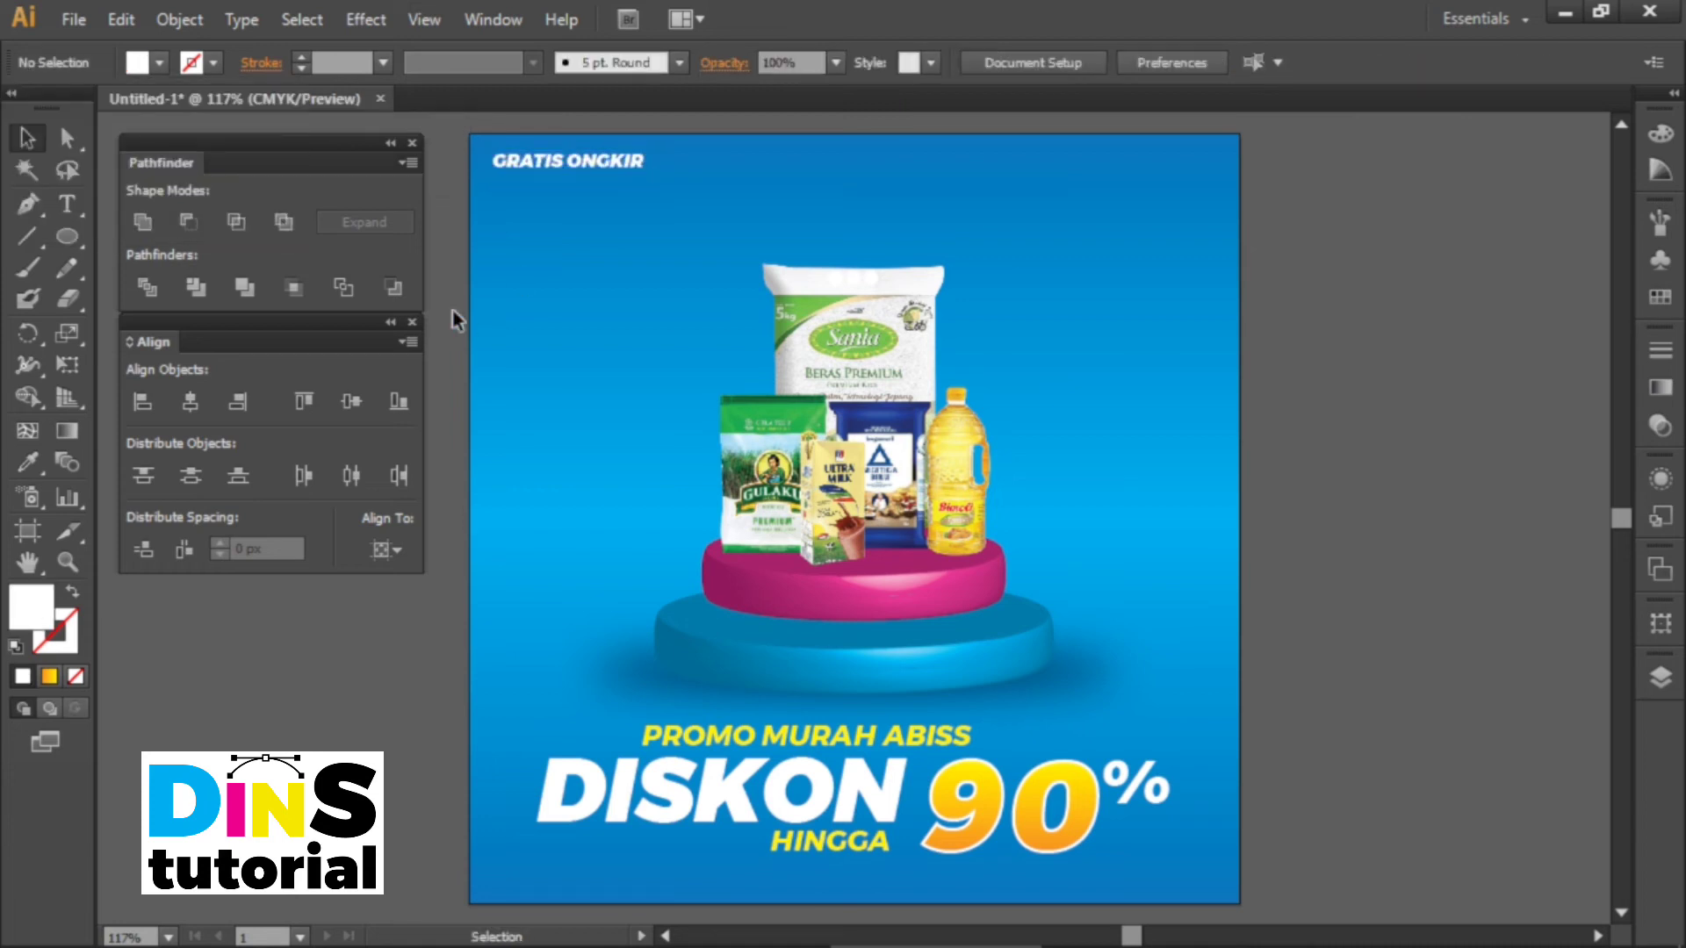
Draw a large white circle without a stroke over the products and centre it horizontally on the artboard.
left_click(68, 235)
left_click_drag(687, 313, 1018, 544)
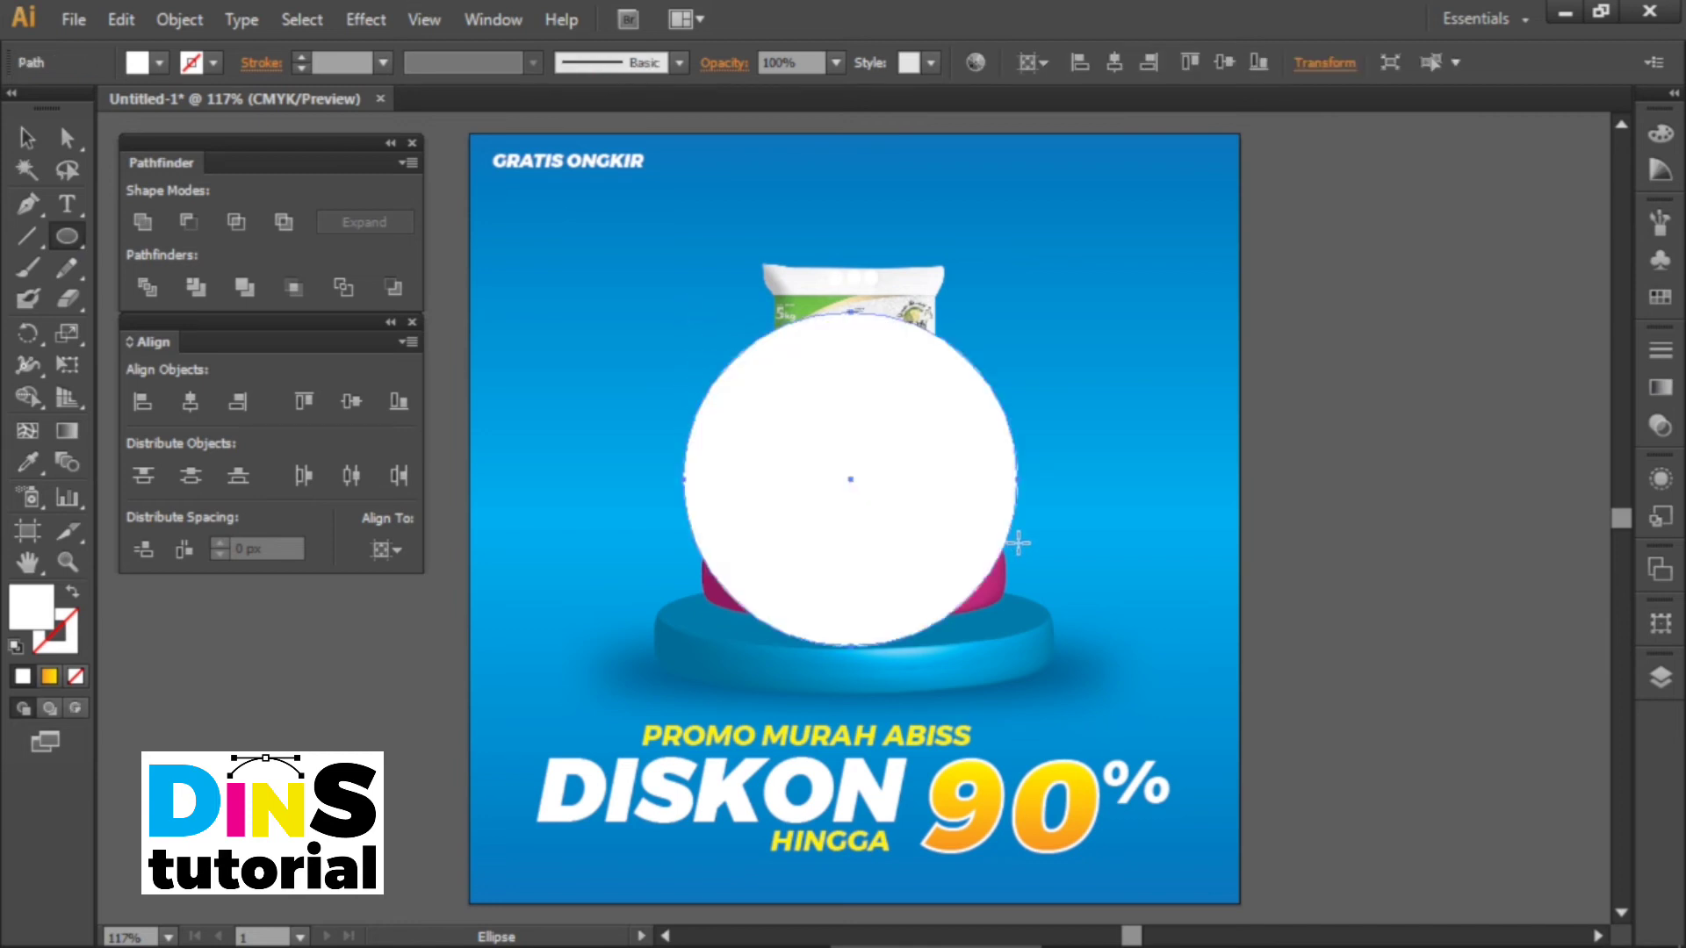
key("v")
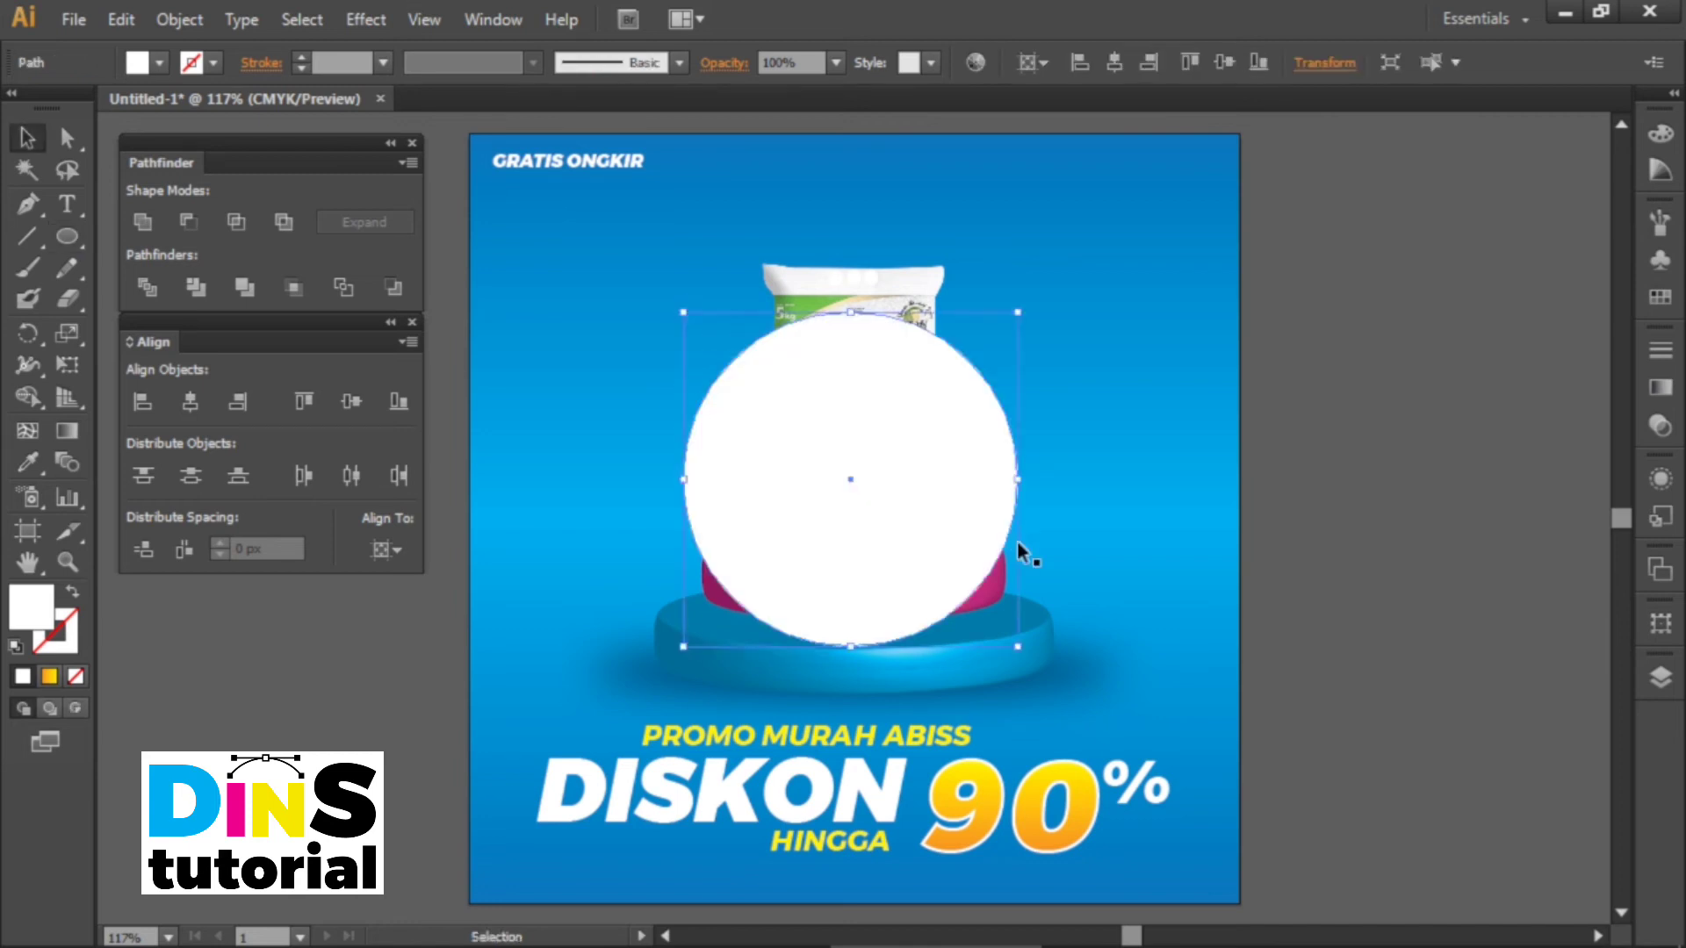
left_click(189, 400)
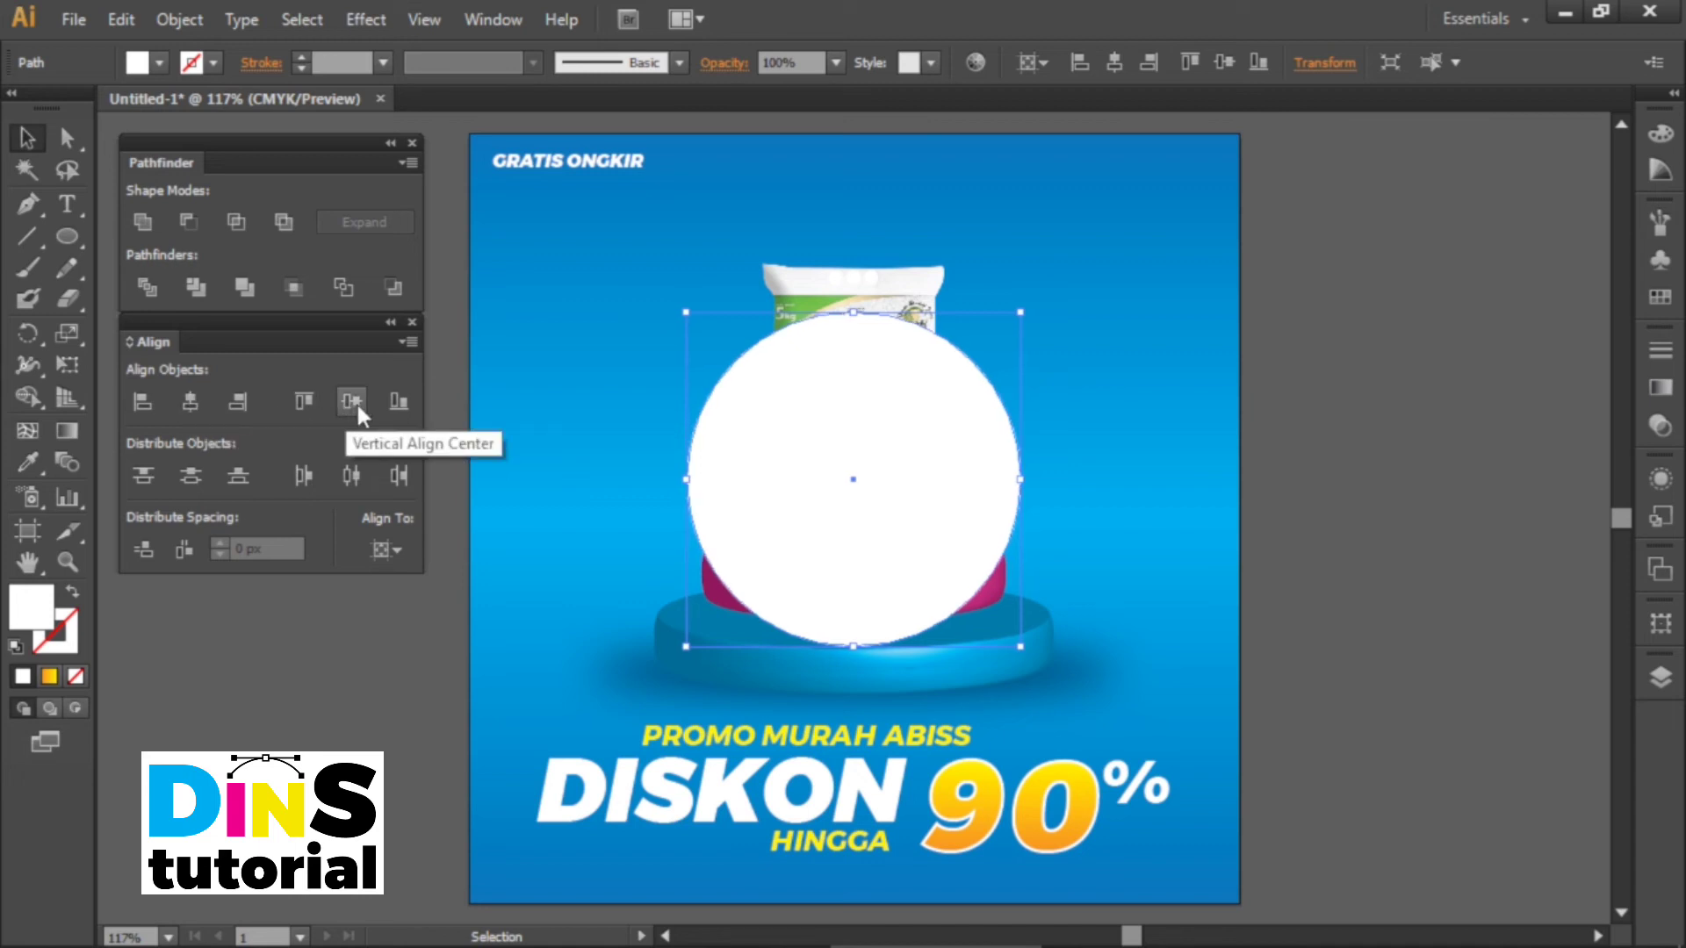
Apply a Gaussian Blur with a radius of 98.7 pixels to the white circle.
left_click(380, 19)
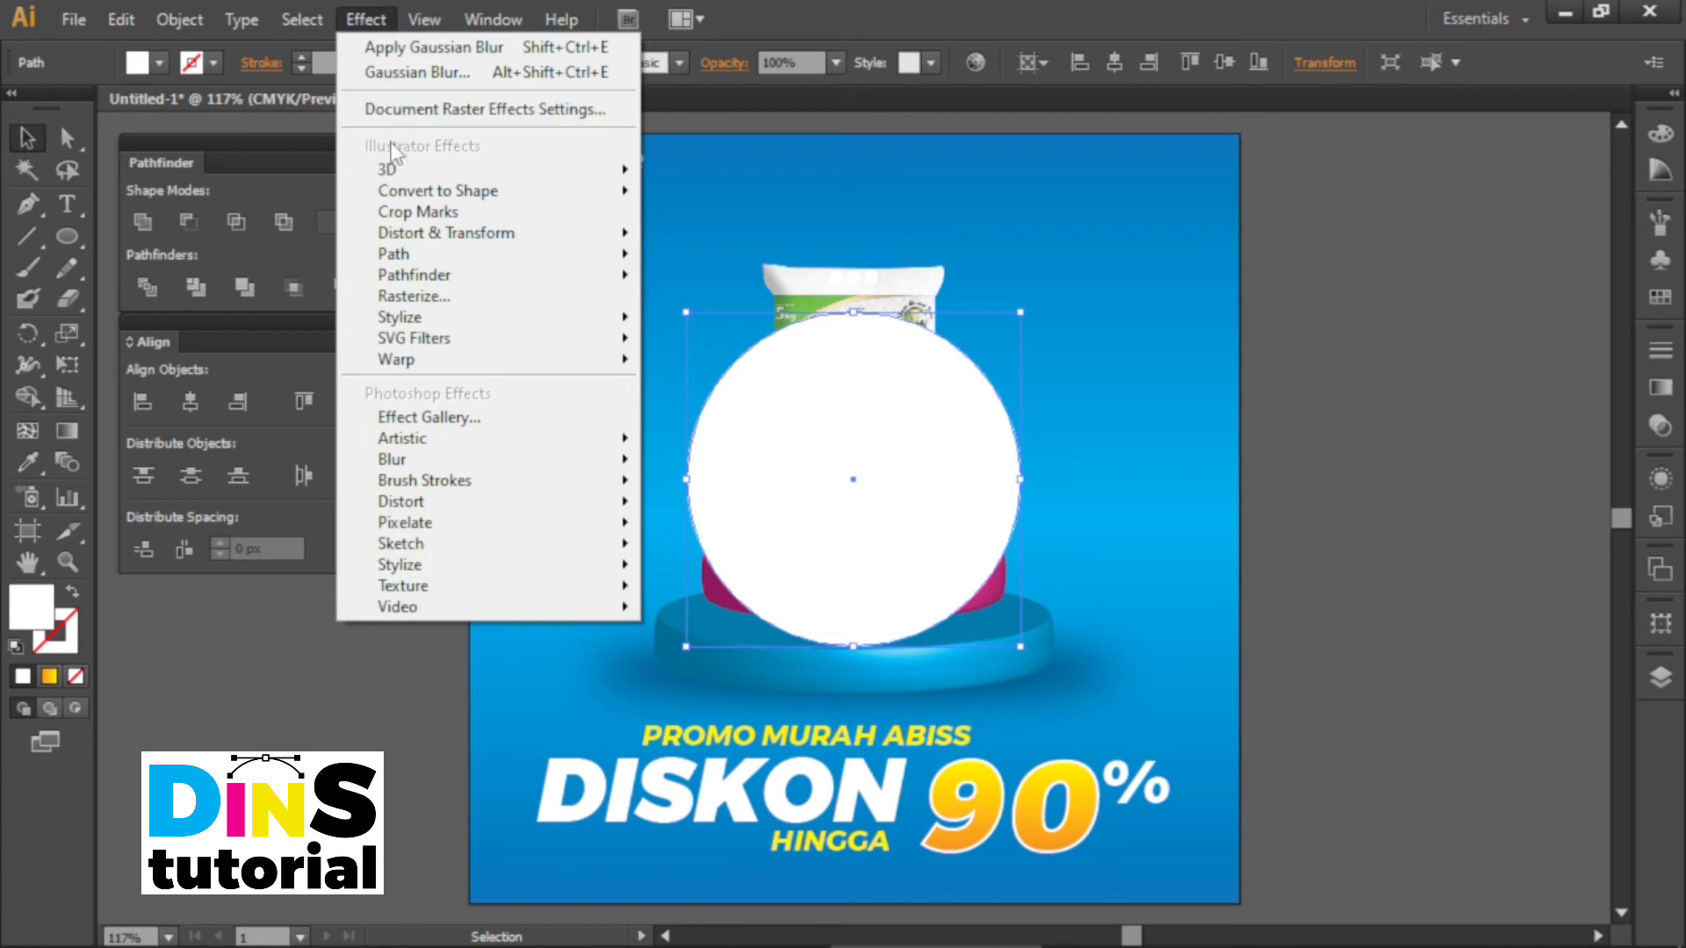
mouse_move(509, 466)
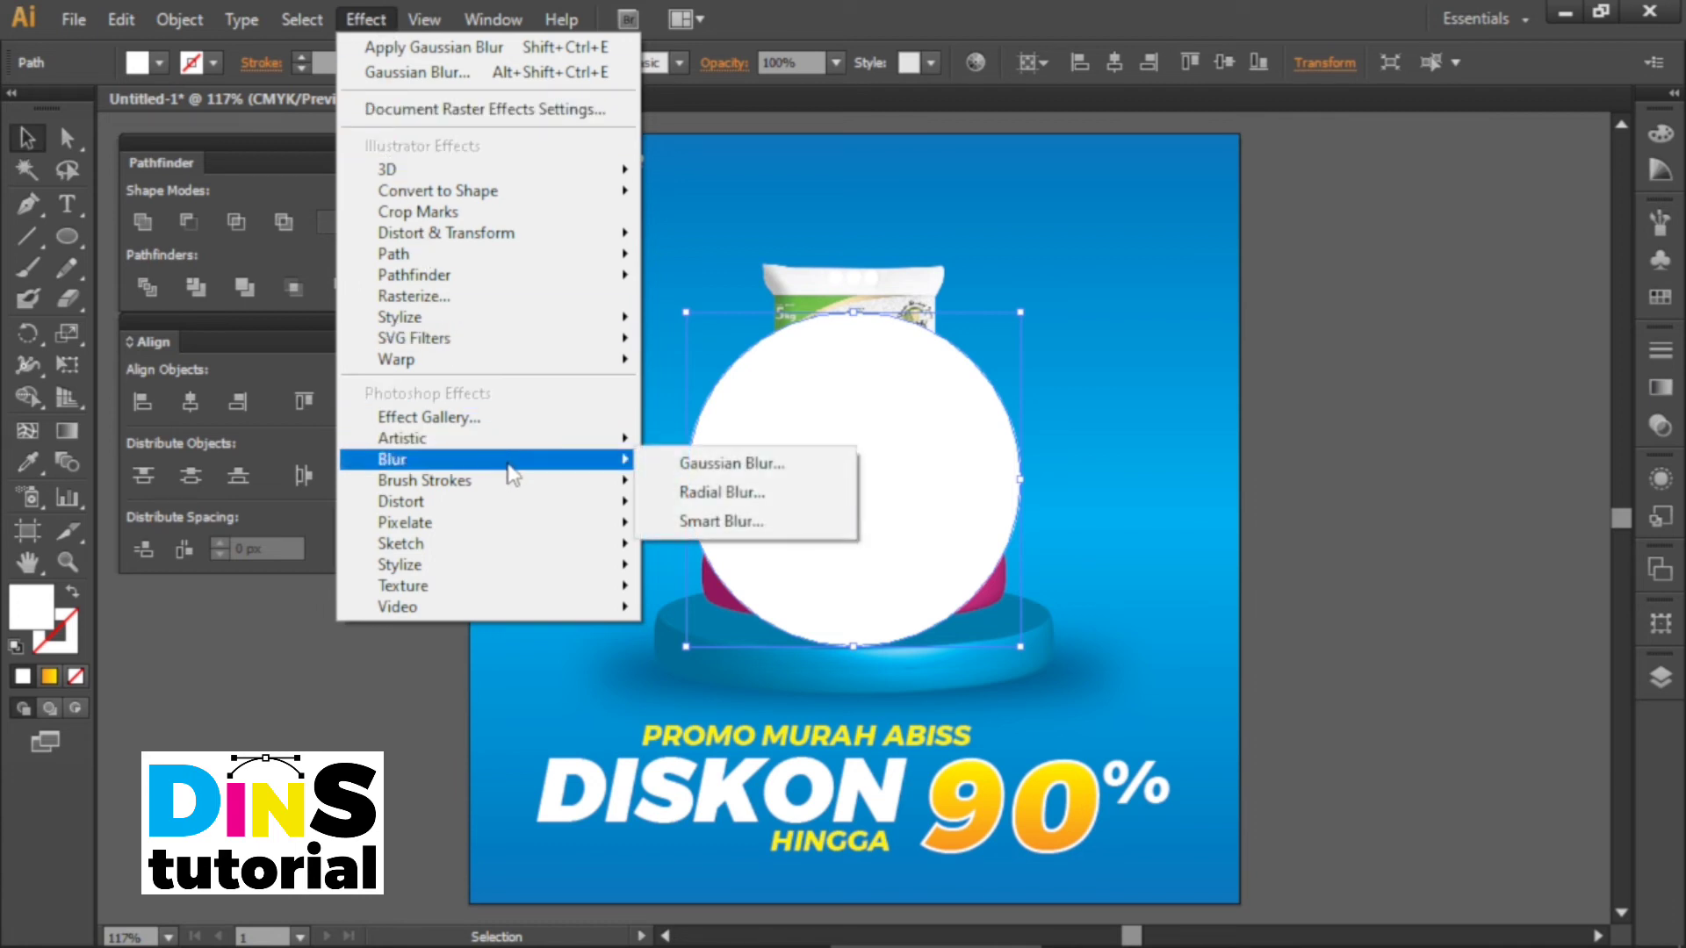
left_click(711, 465)
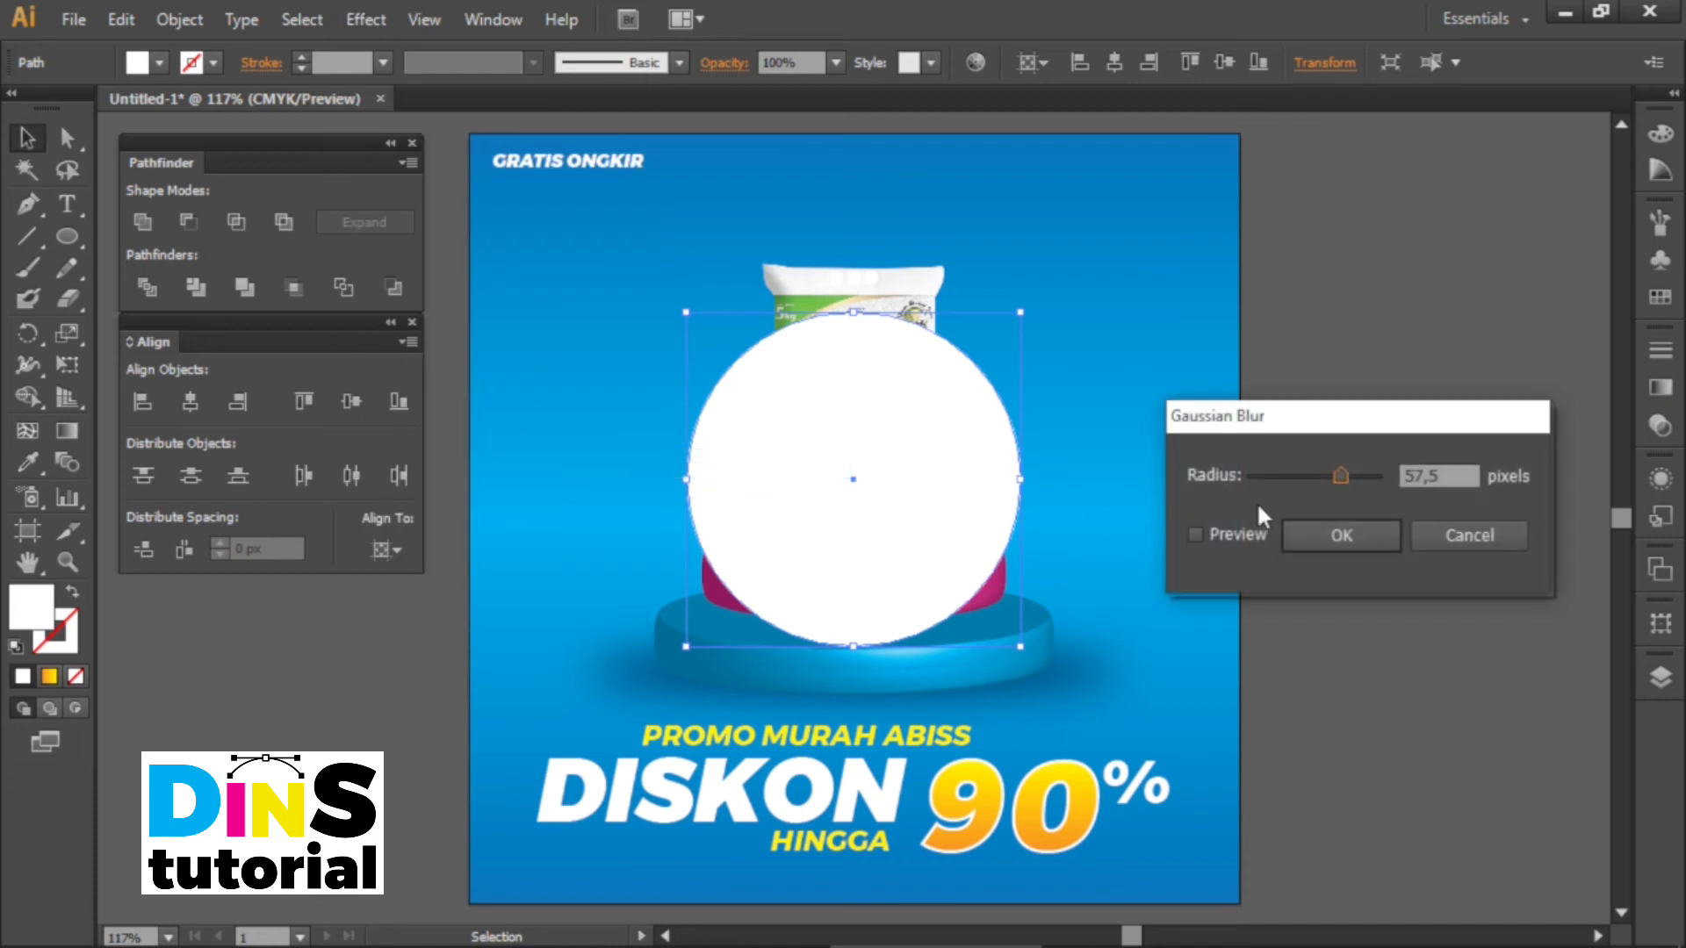
left_click(1237, 546)
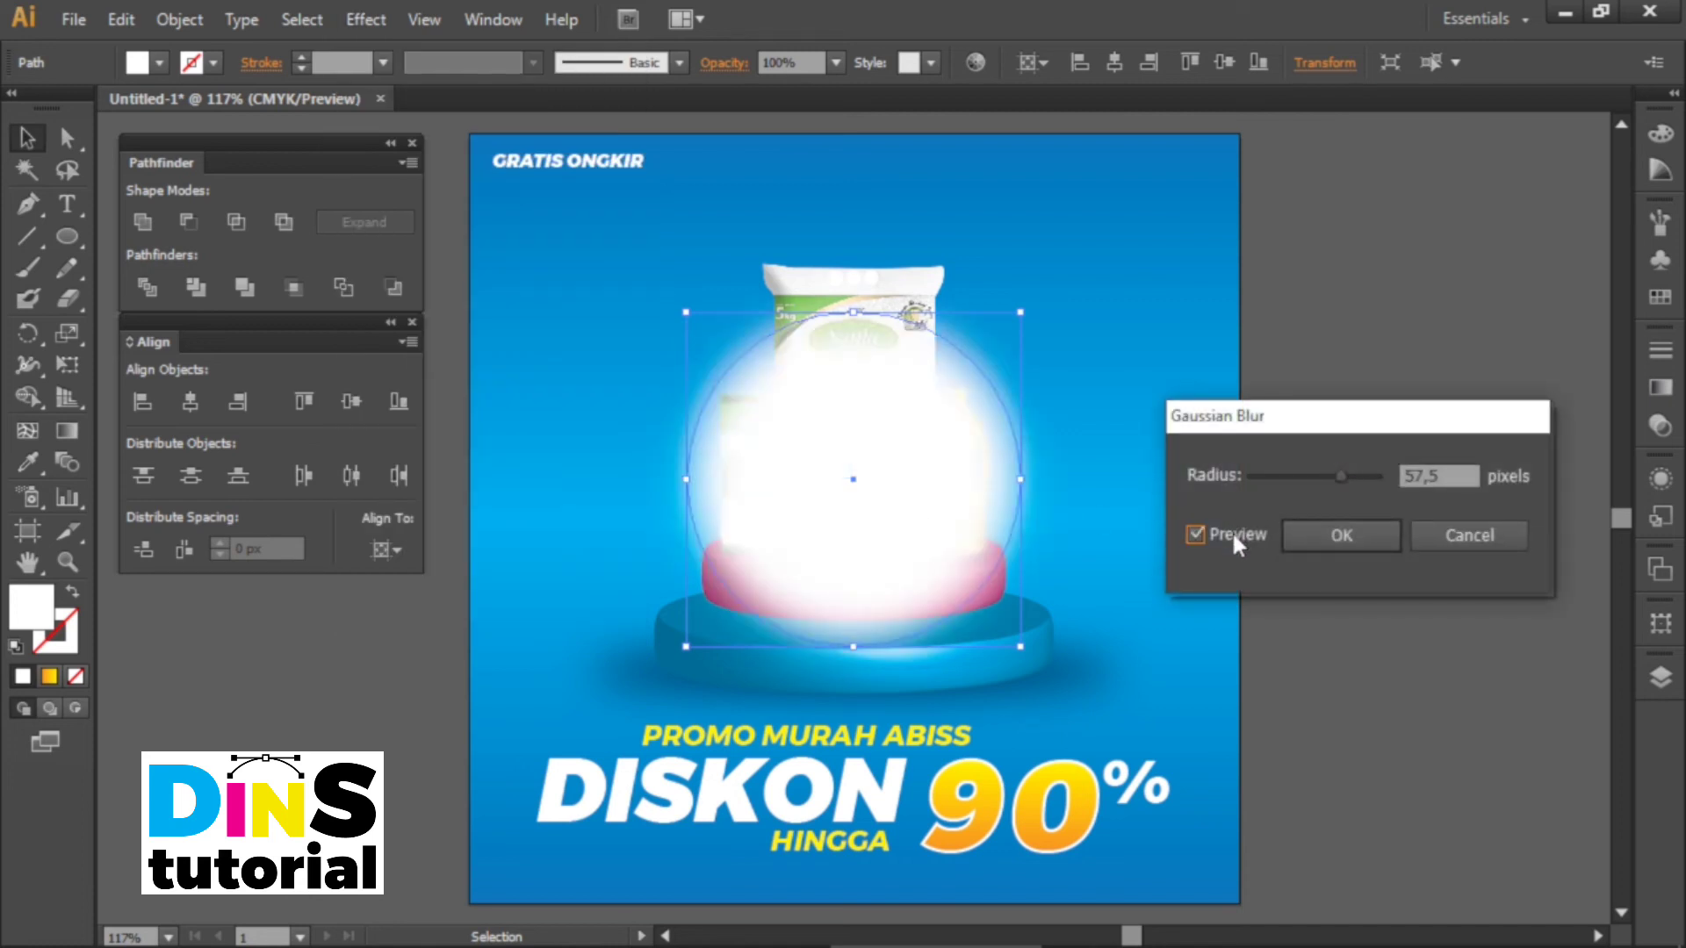
left_click_drag(1342, 478, 1369, 484)
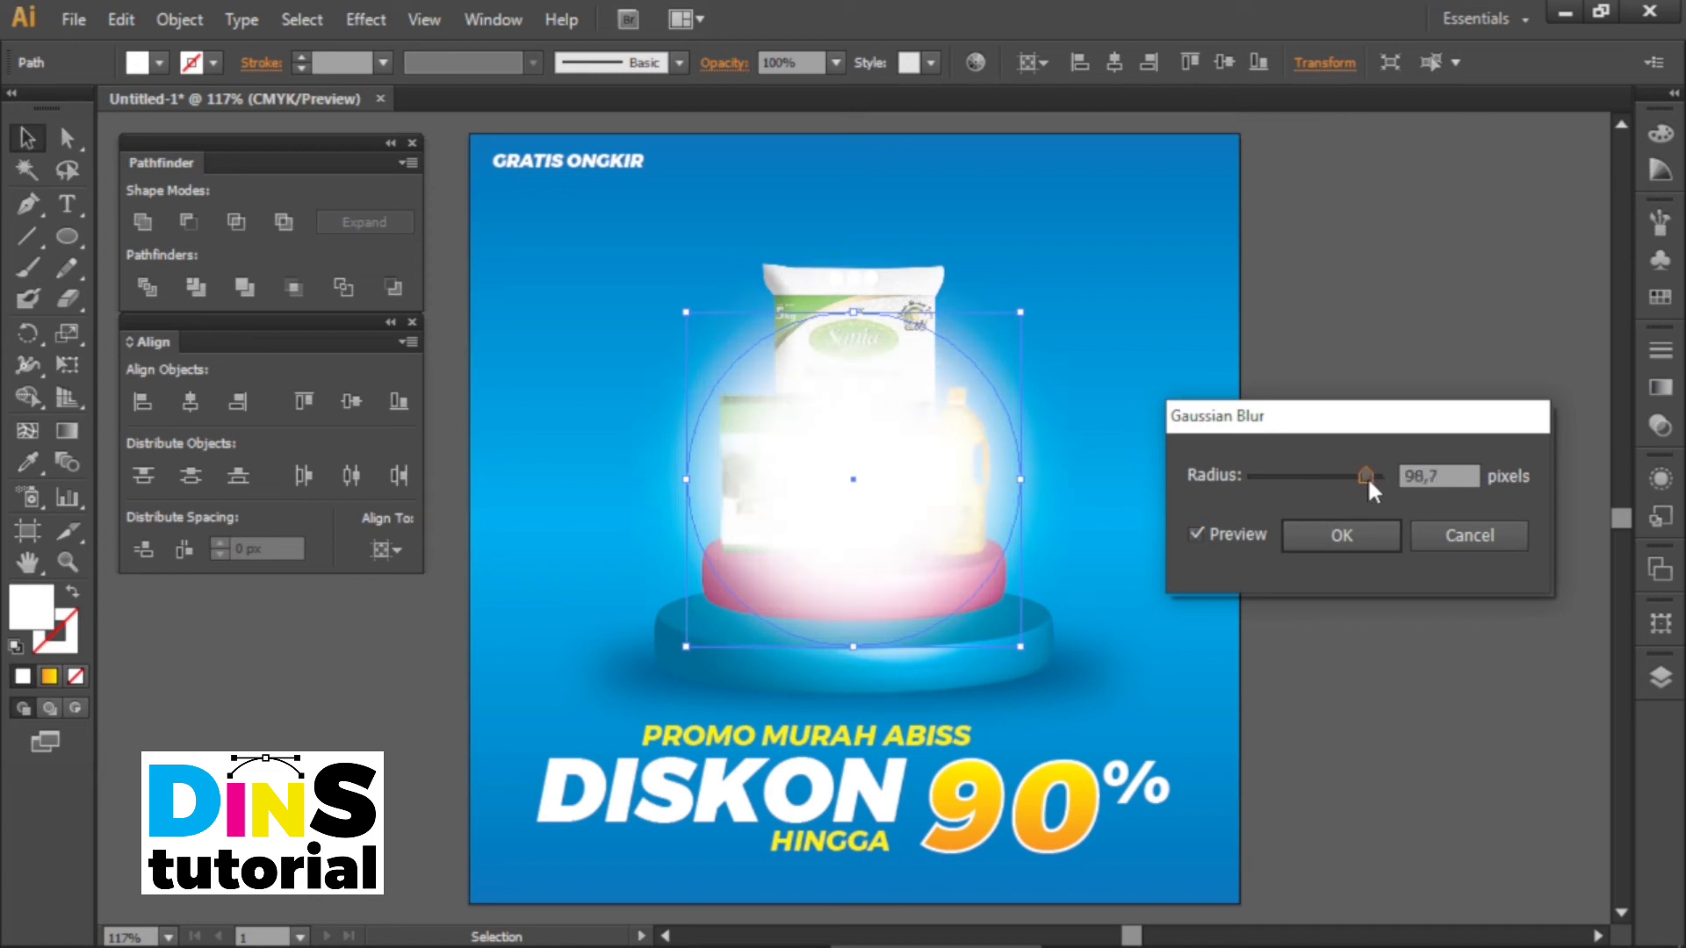
left_click(1373, 541)
left_click(1324, 540)
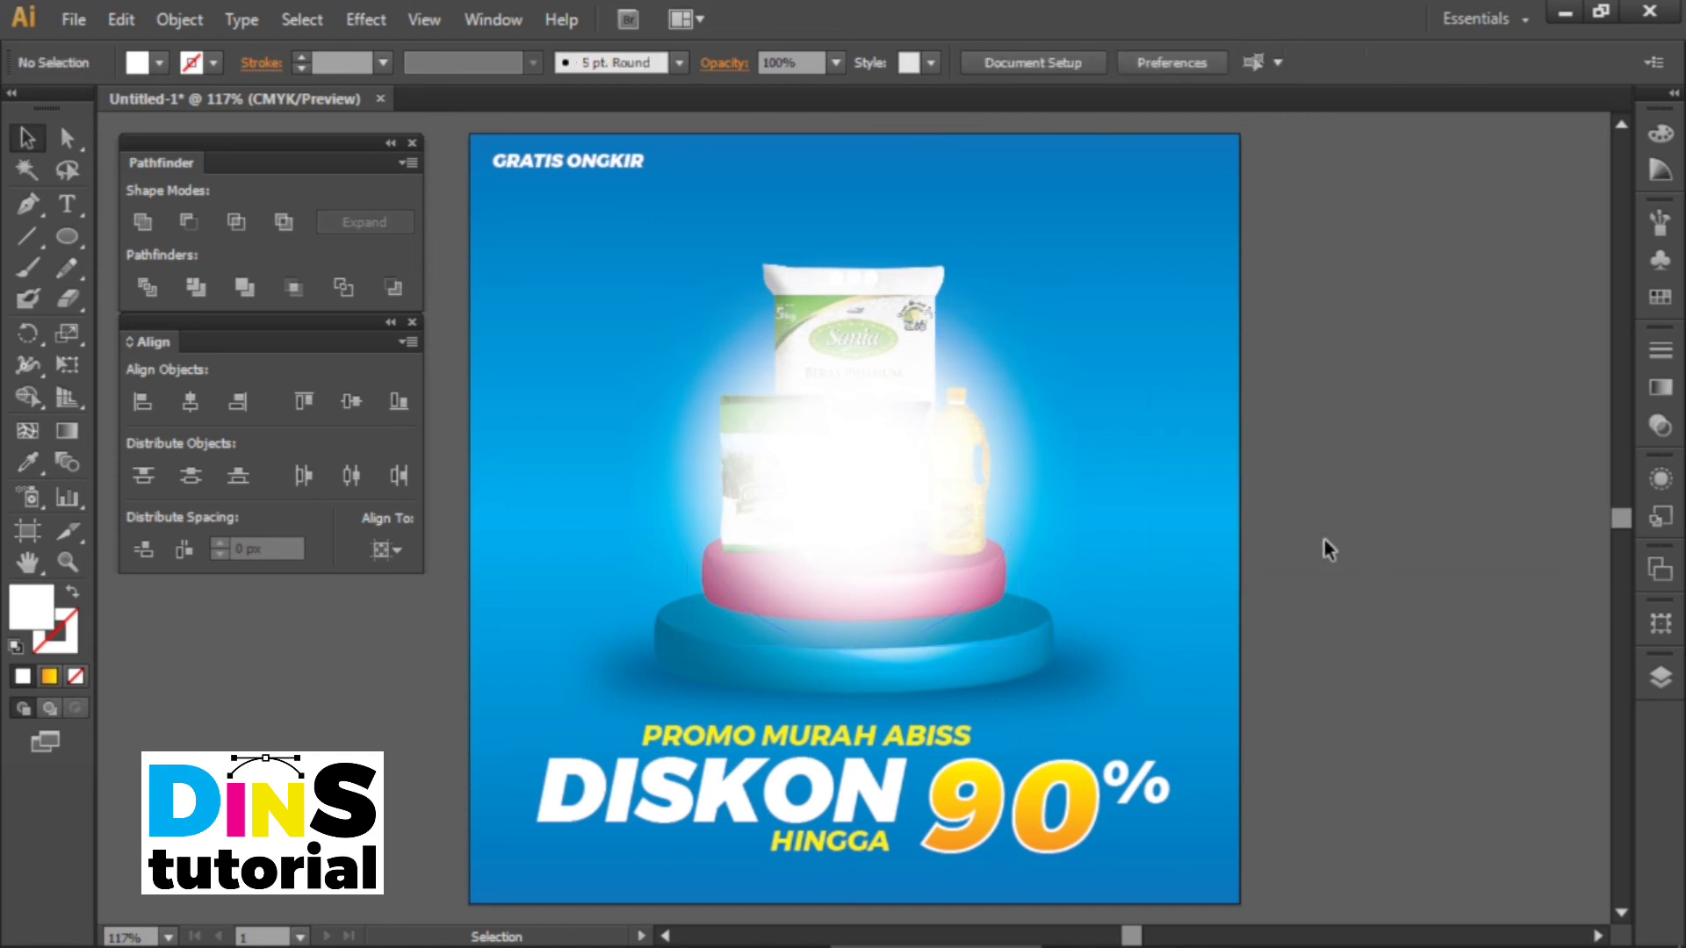
Move the blurred circle down the layer order to directly above the locked background path.
left_click(859, 479)
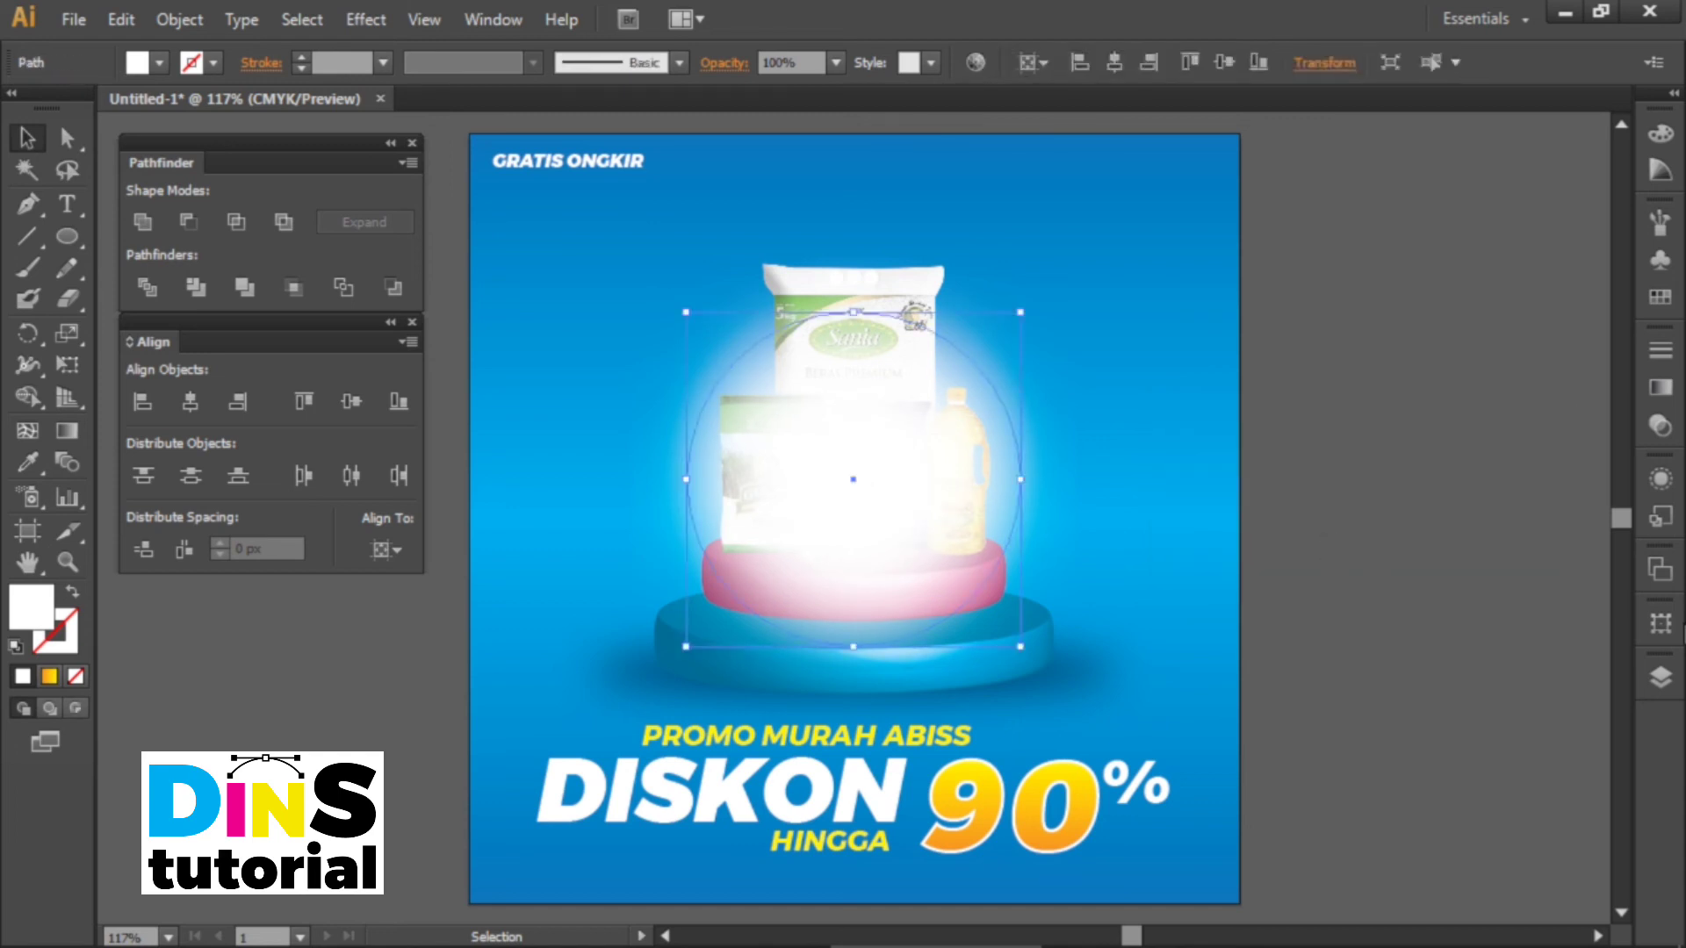
left_click(1660, 678)
left_click(1472, 409)
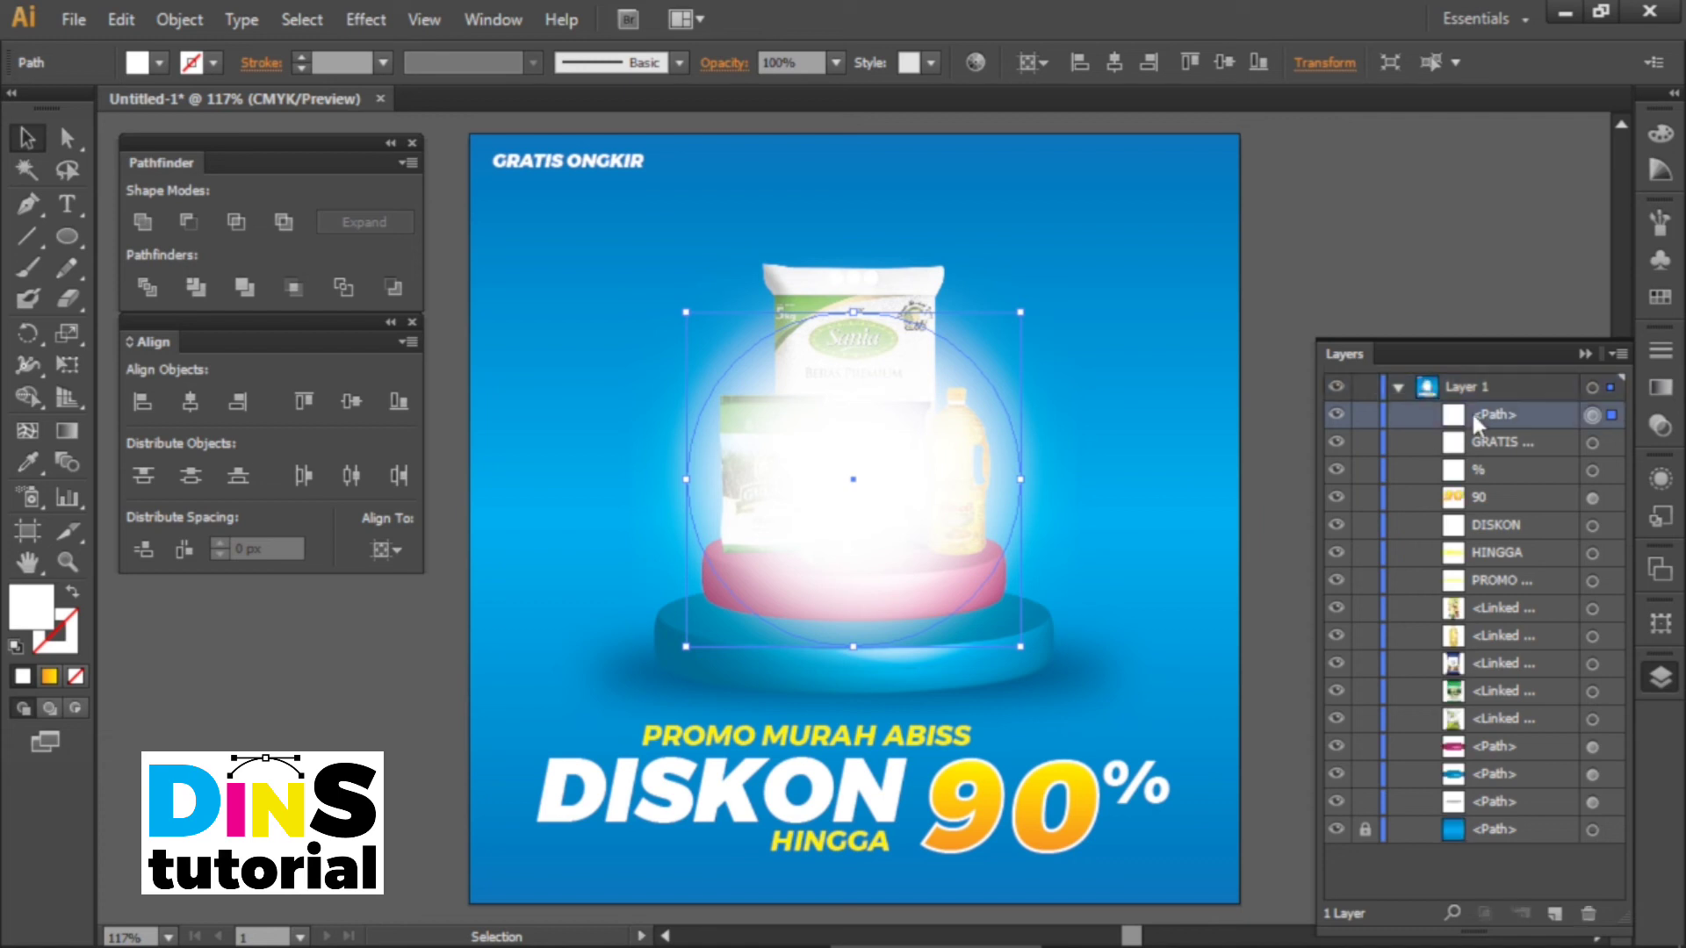
left_click(1337, 415)
left_click(1337, 415)
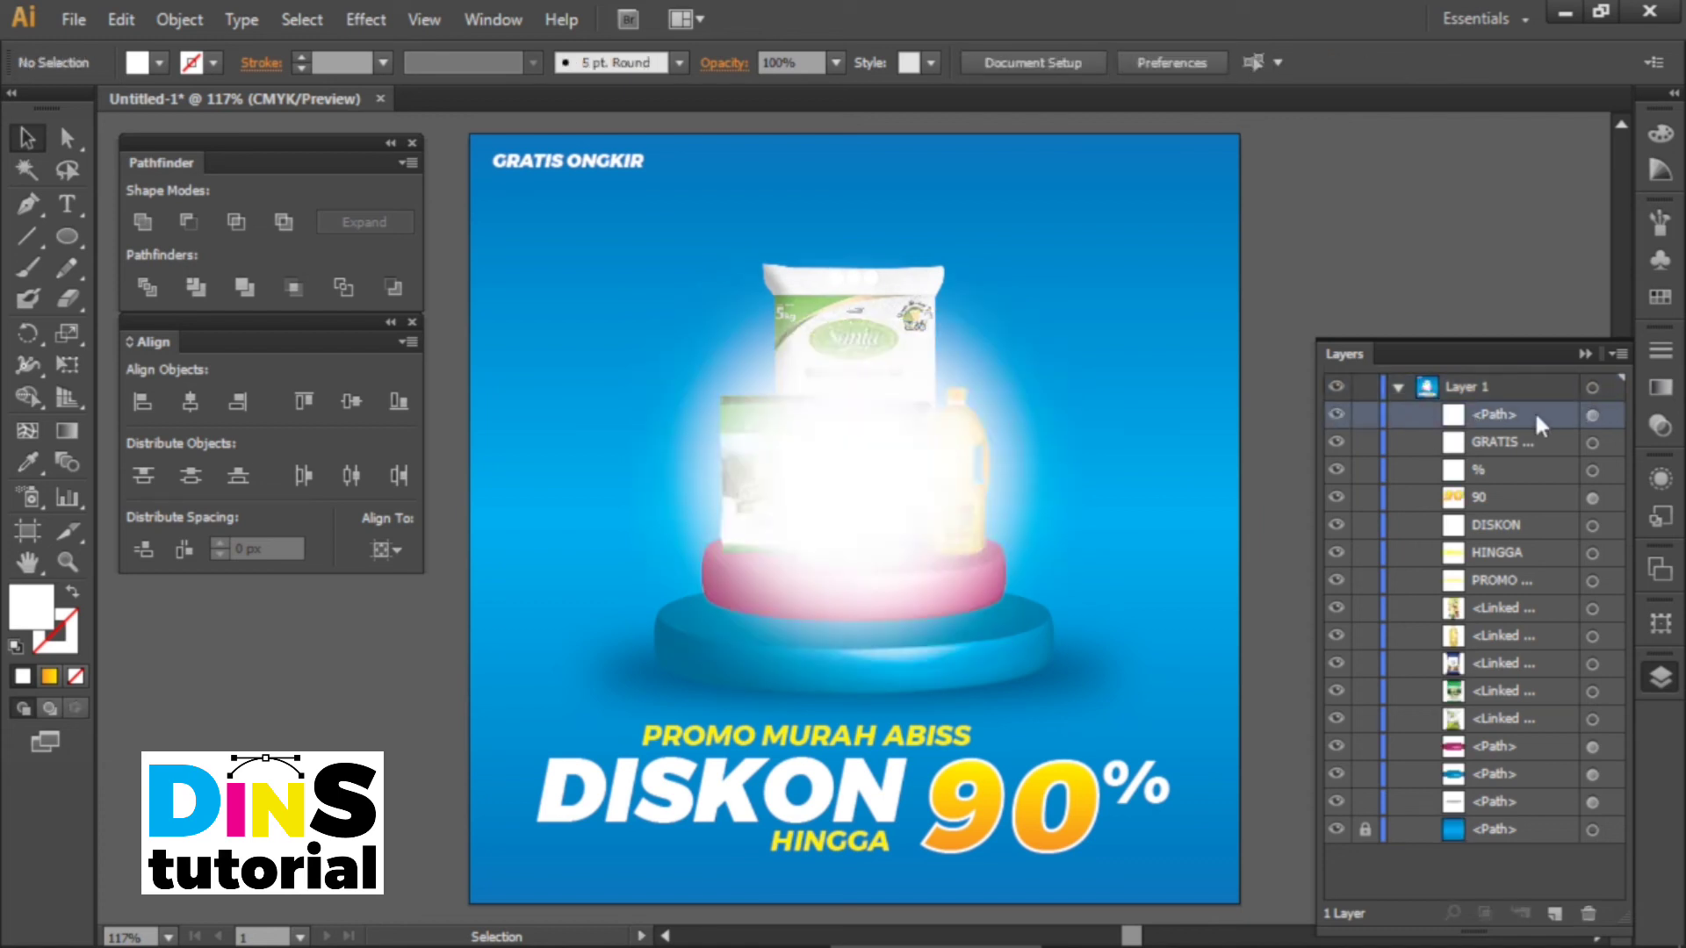
left_click_drag(1498, 441, 1489, 813)
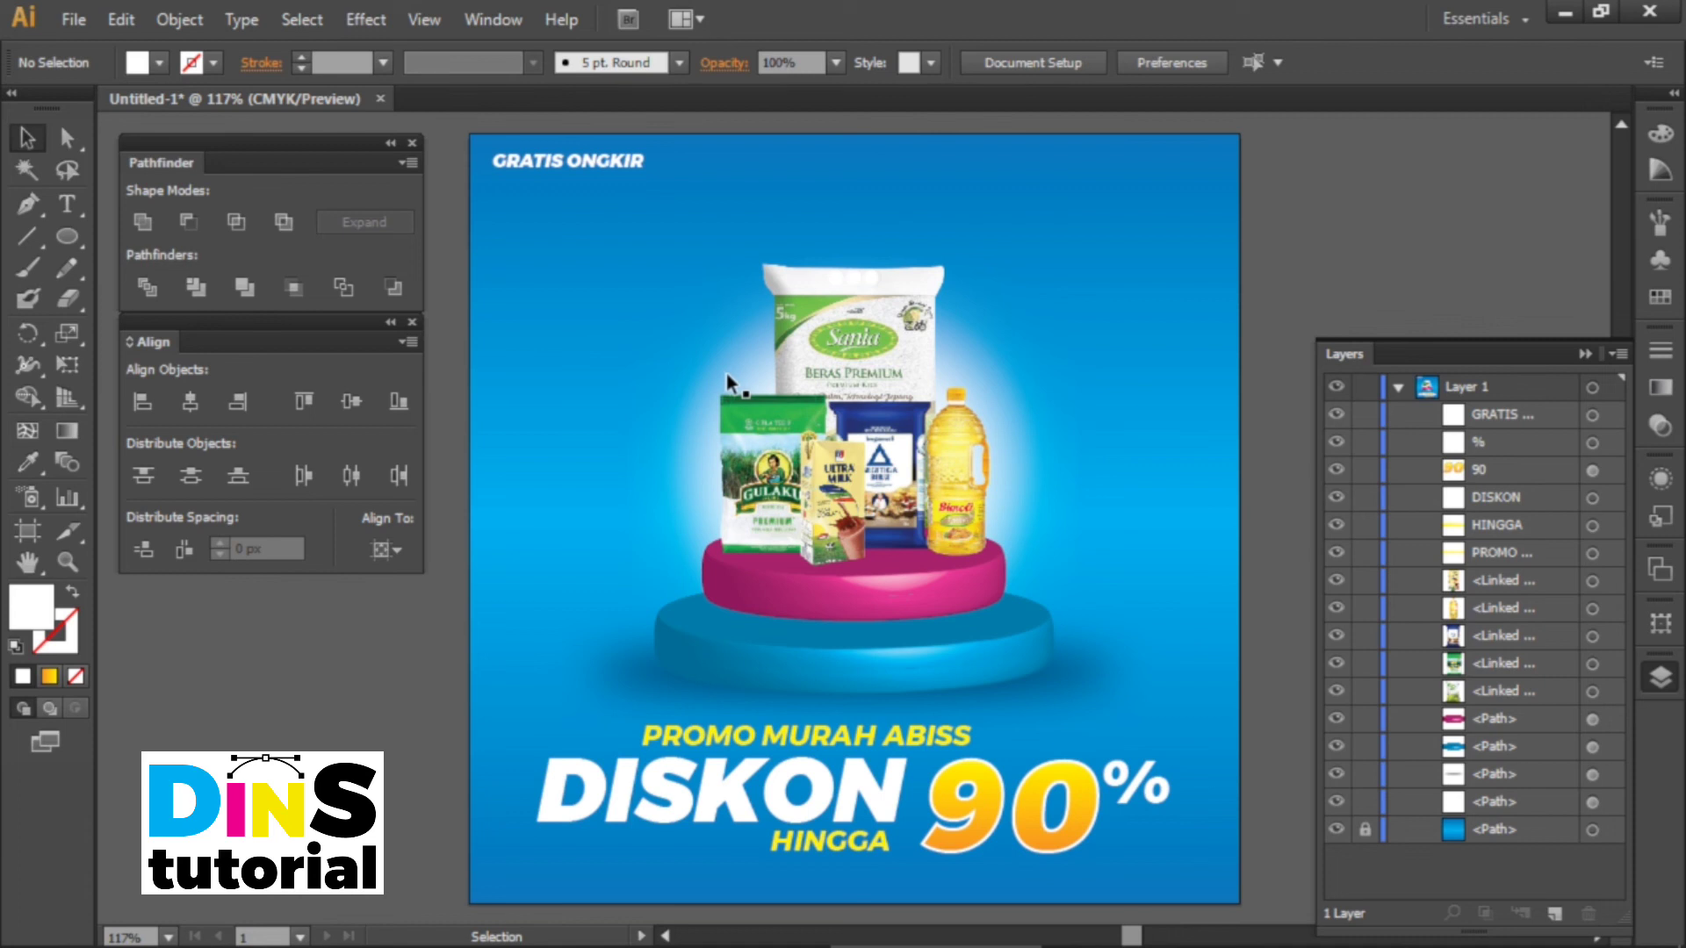
Enlarge the blurred white circle from its centre so it surrounds the products, and set its opacity to 70%.
left_click(1610, 802)
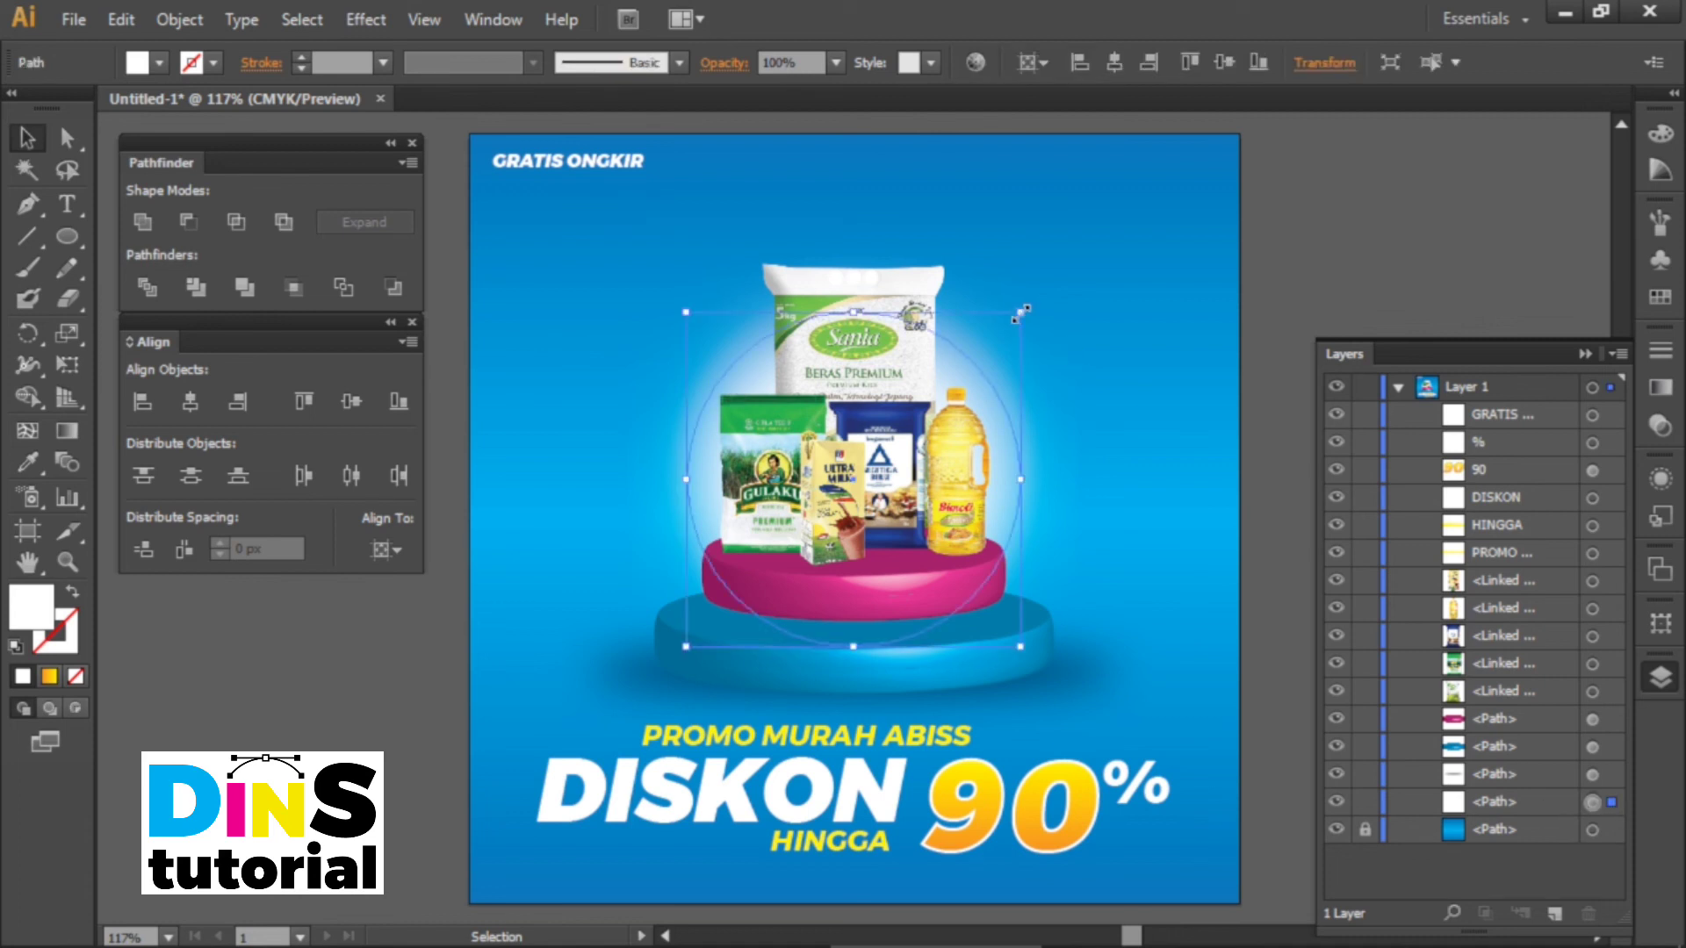
left_click_drag(1022, 311, 1079, 270)
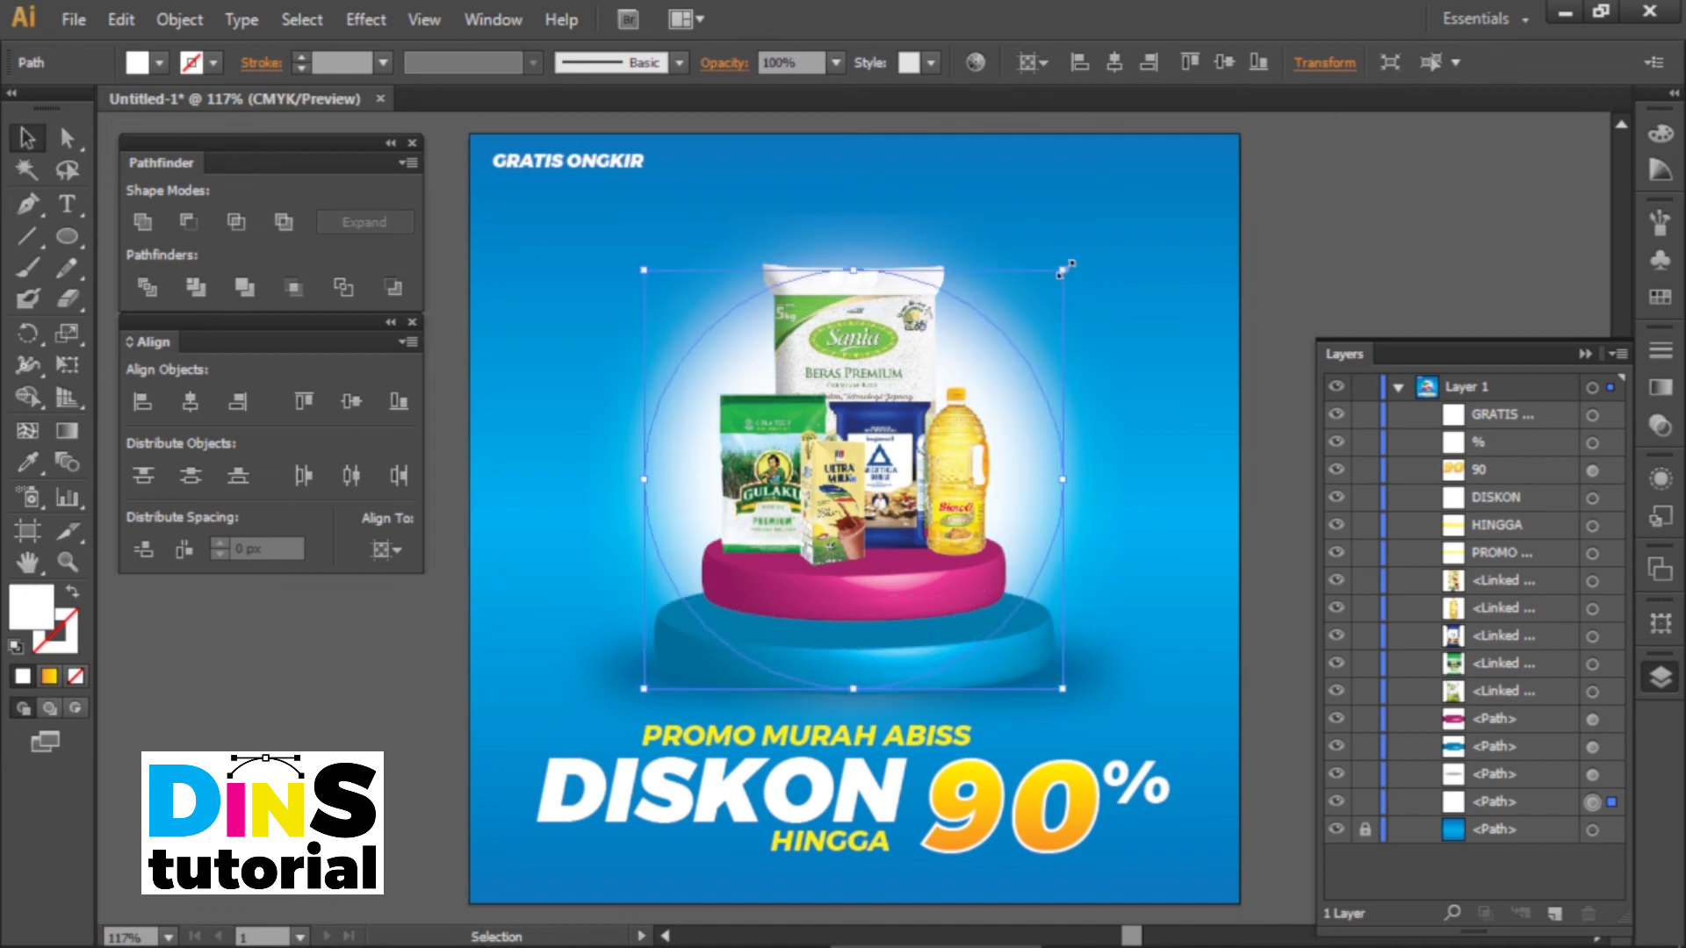
left_click(836, 62)
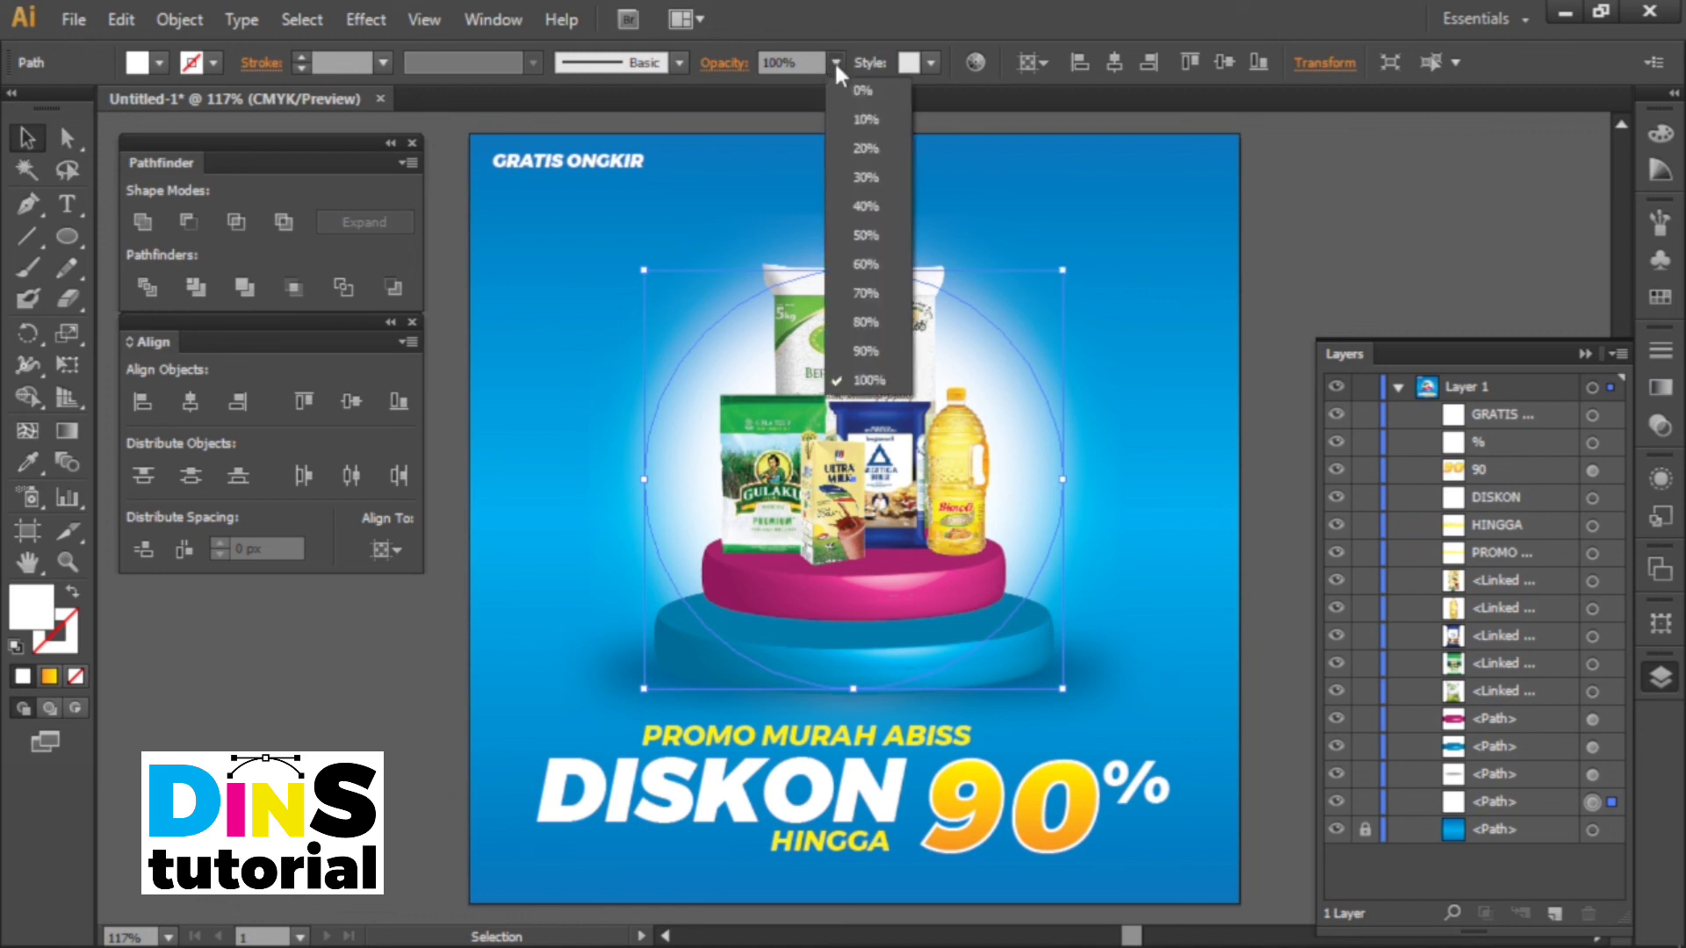
left_click(865, 293)
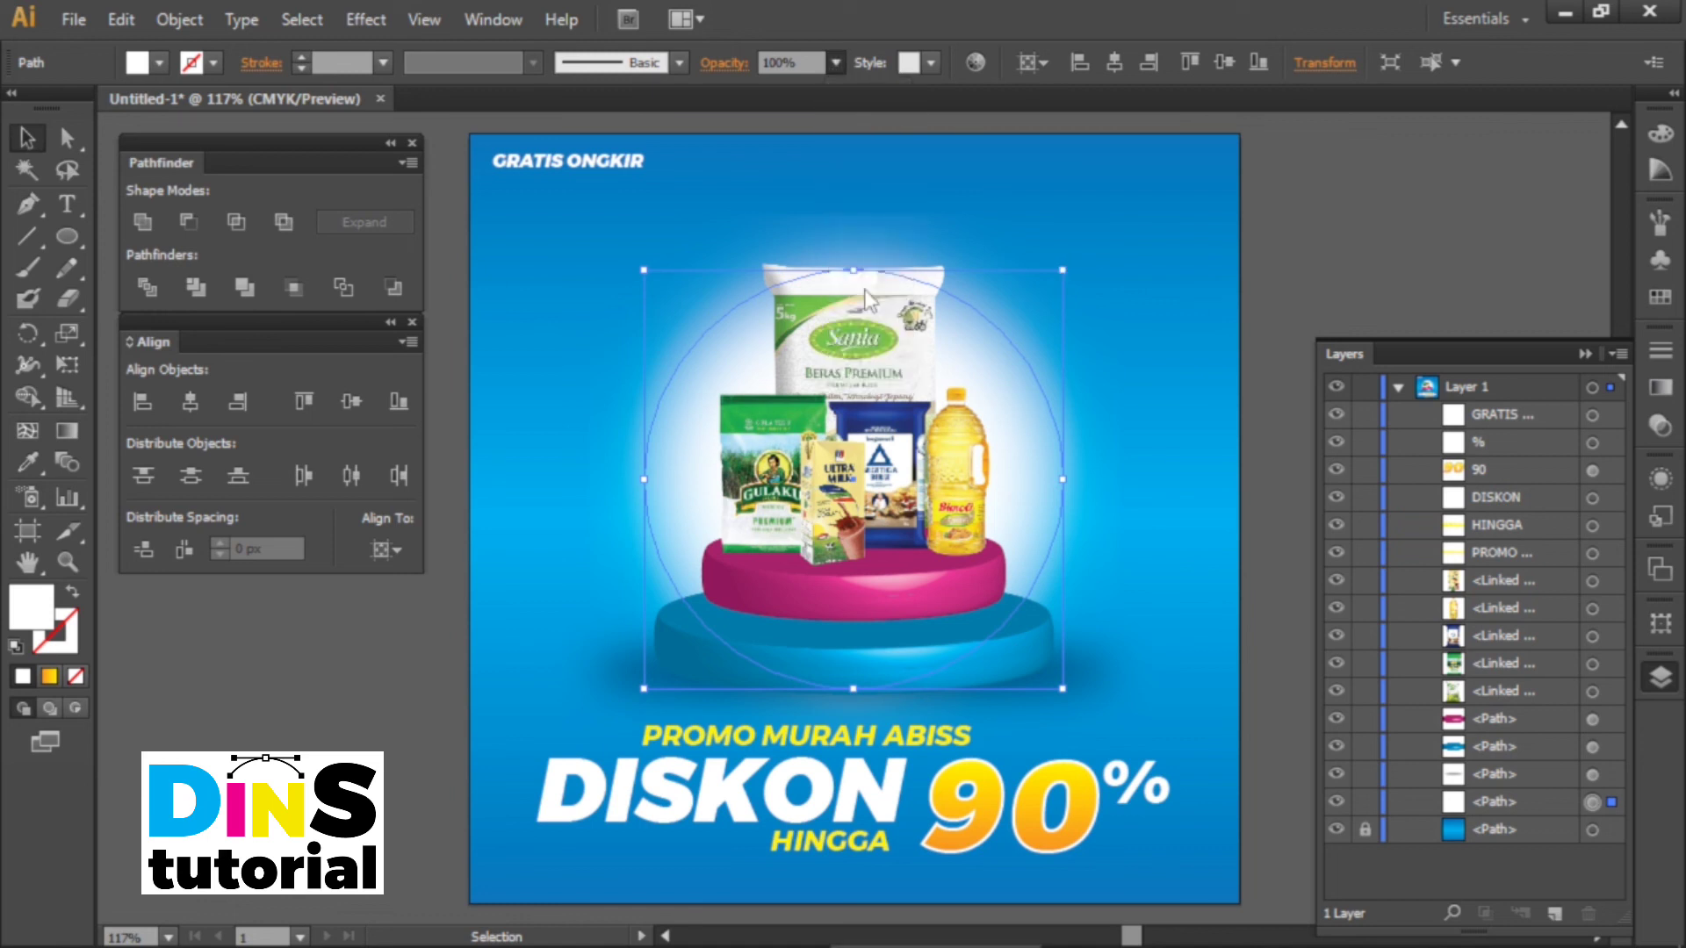
left_click(425, 681)
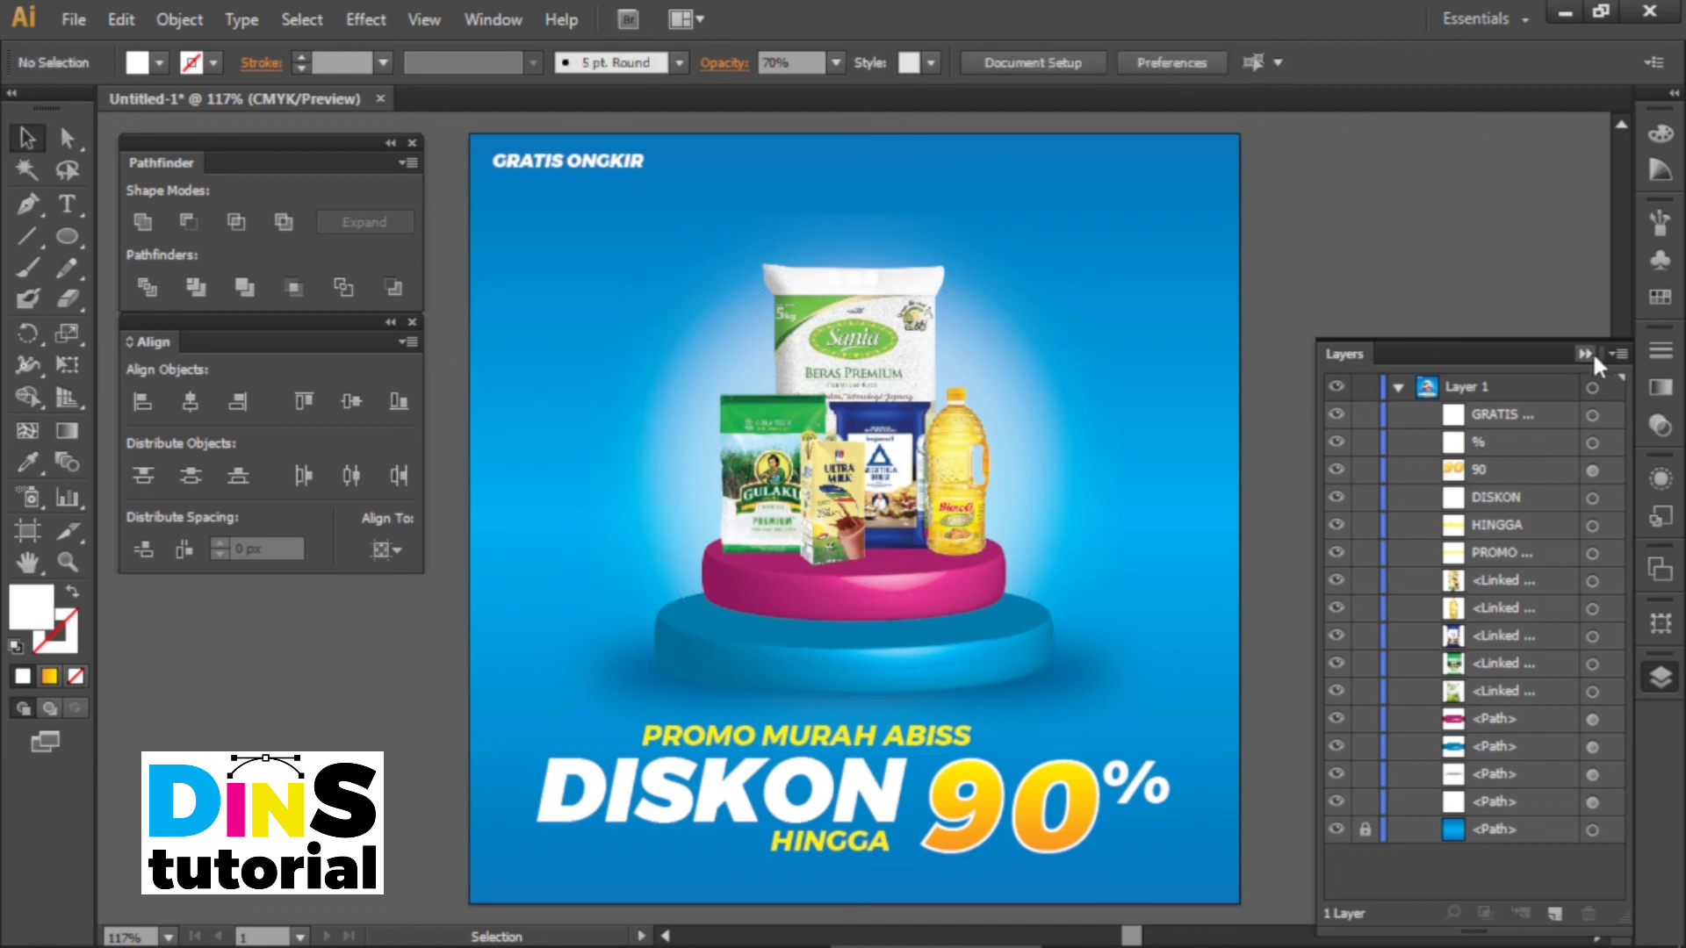